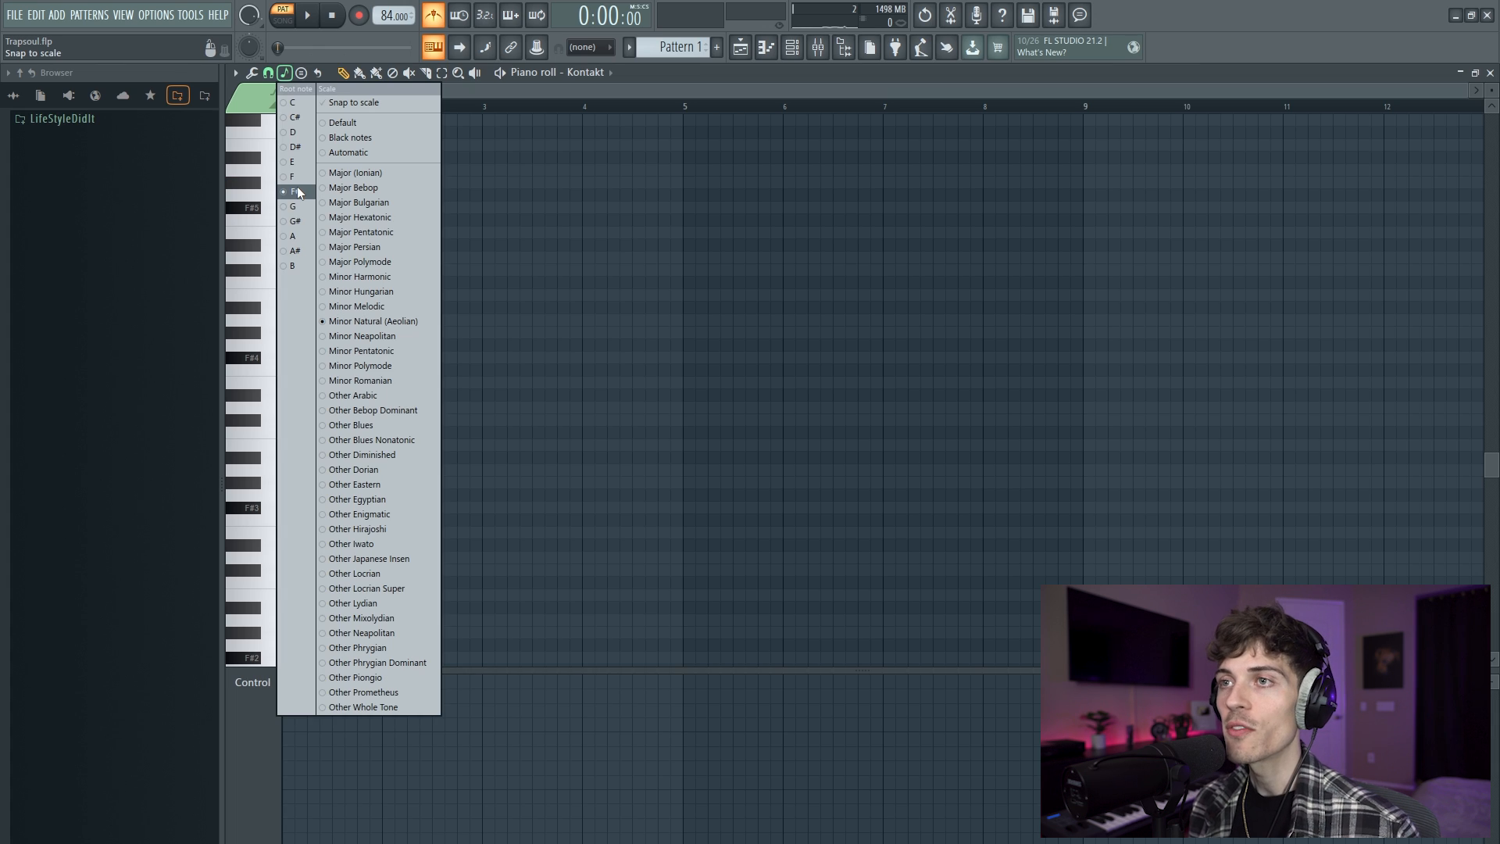
- Highlight the F# Minor Natural (Aeolian) scale and stack its notes F#4, G#4, A4, B4, C#5, D5 and E5 at bar 5
left_click(386, 322)
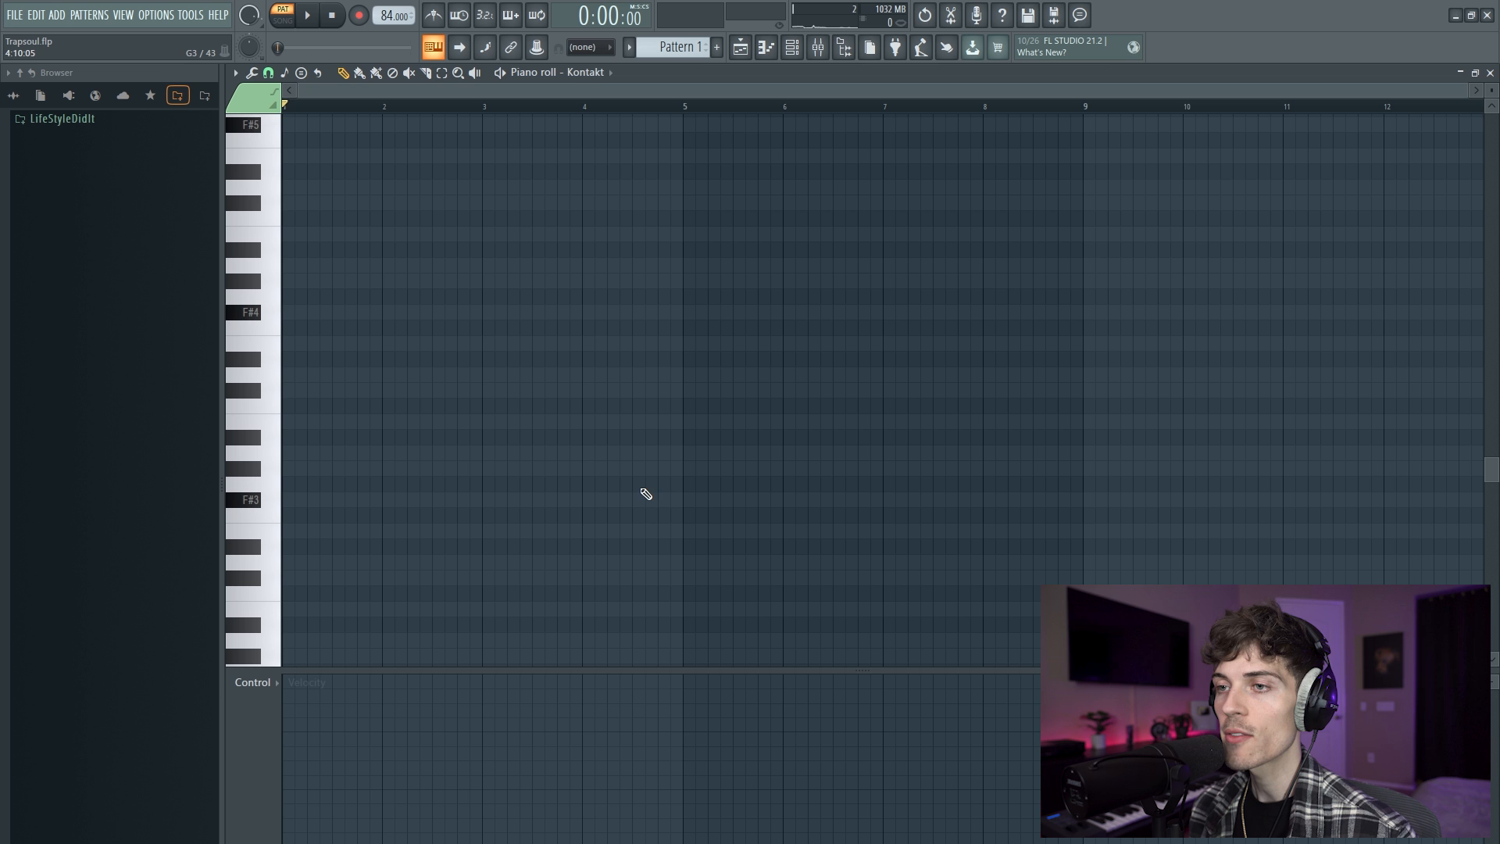
right_click(706, 499)
scroll(696, 414, "up", 2)
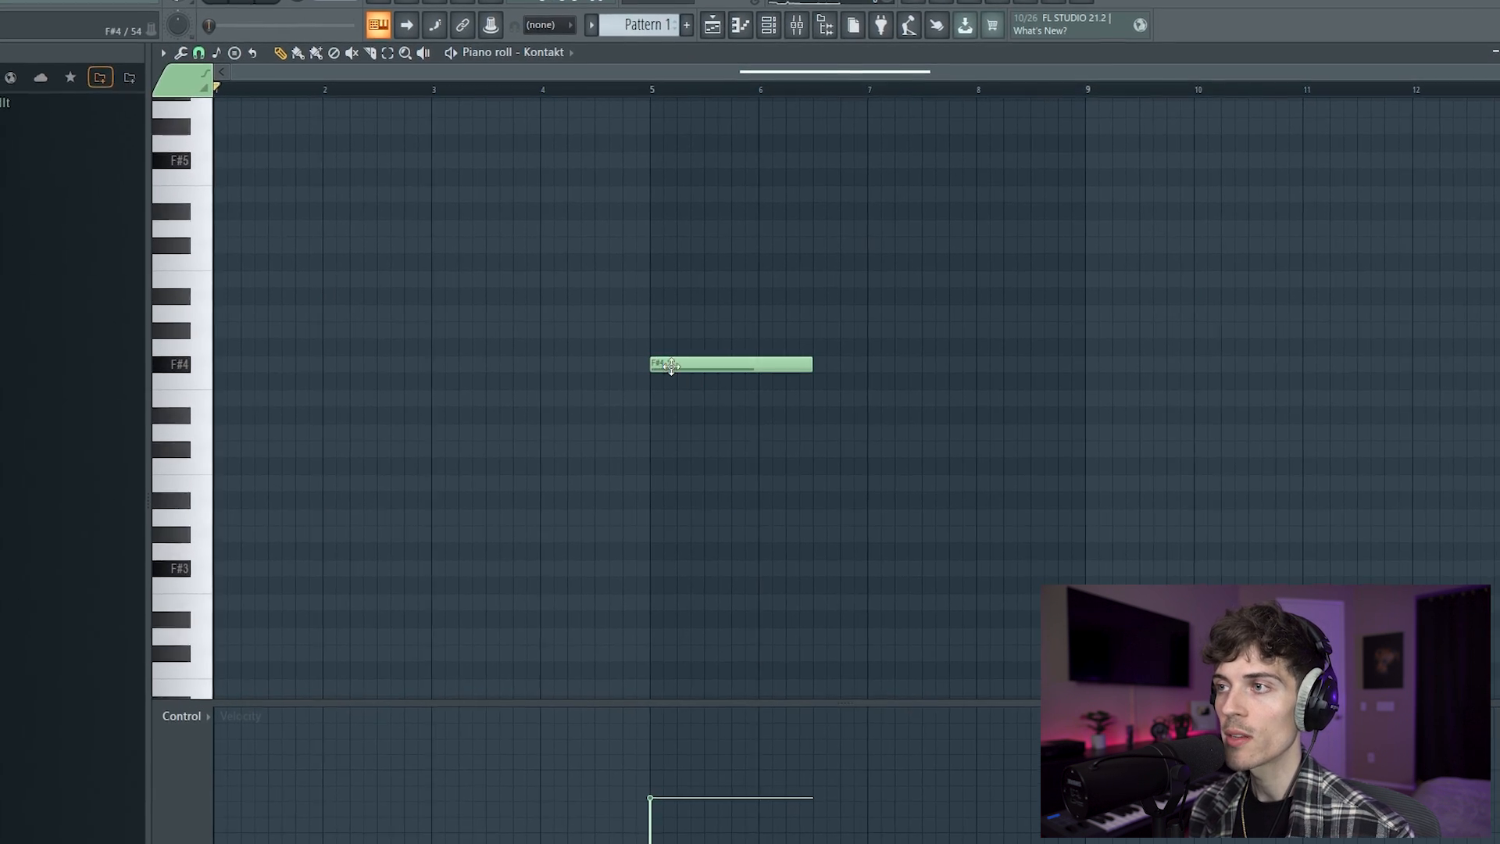
left_click(664, 330)
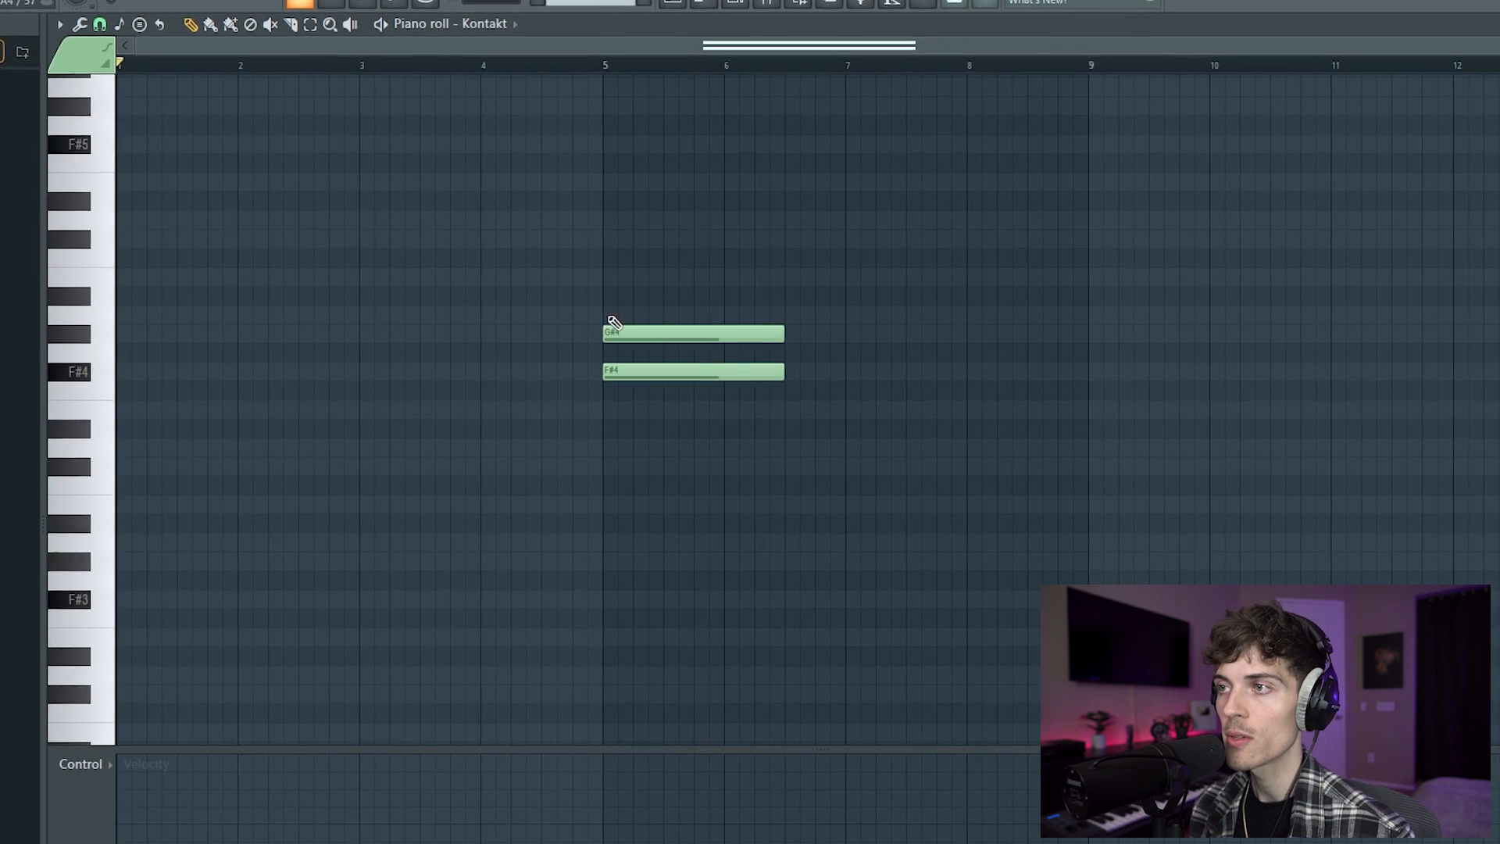
left_click(633, 313)
left_click(623, 275)
left_click(596, 236)
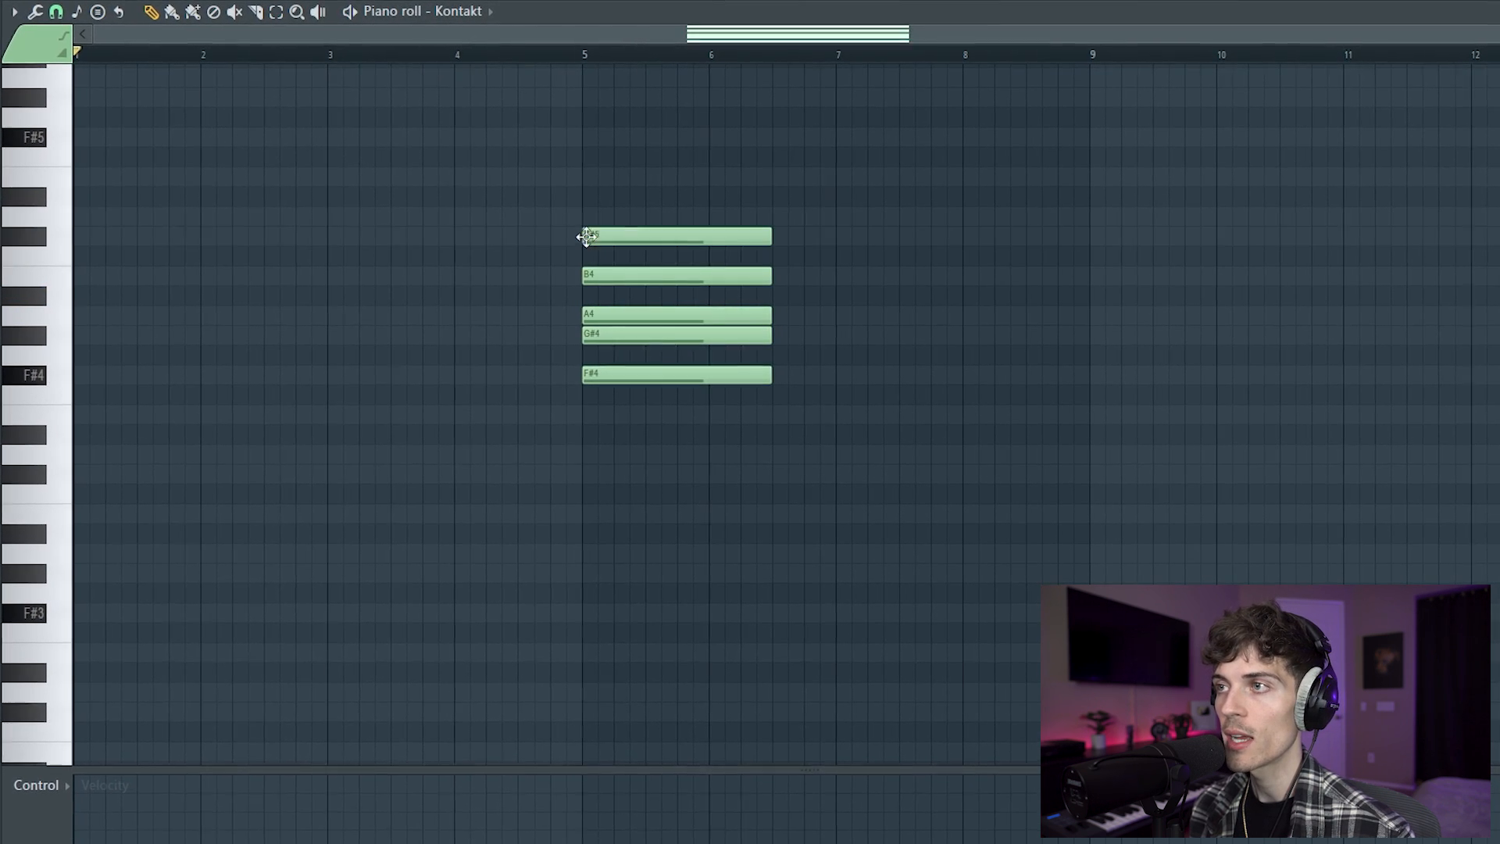
left_click(595, 216)
left_click(594, 176)
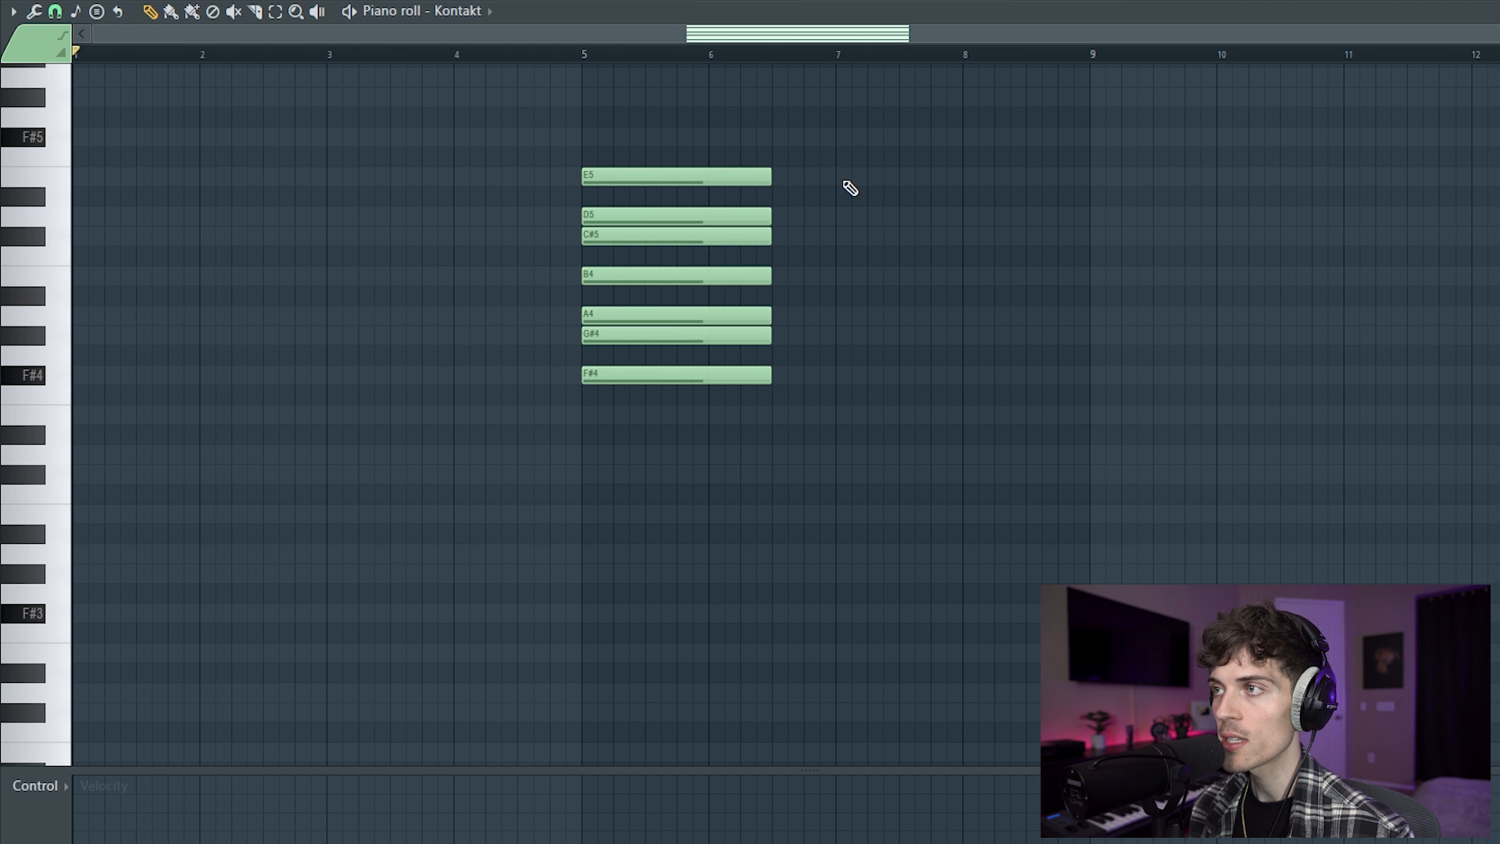
- Add the octave note F#5 on top of the scale stack at bar 5 and delete it again
scroll(677, 276, "up", 5)
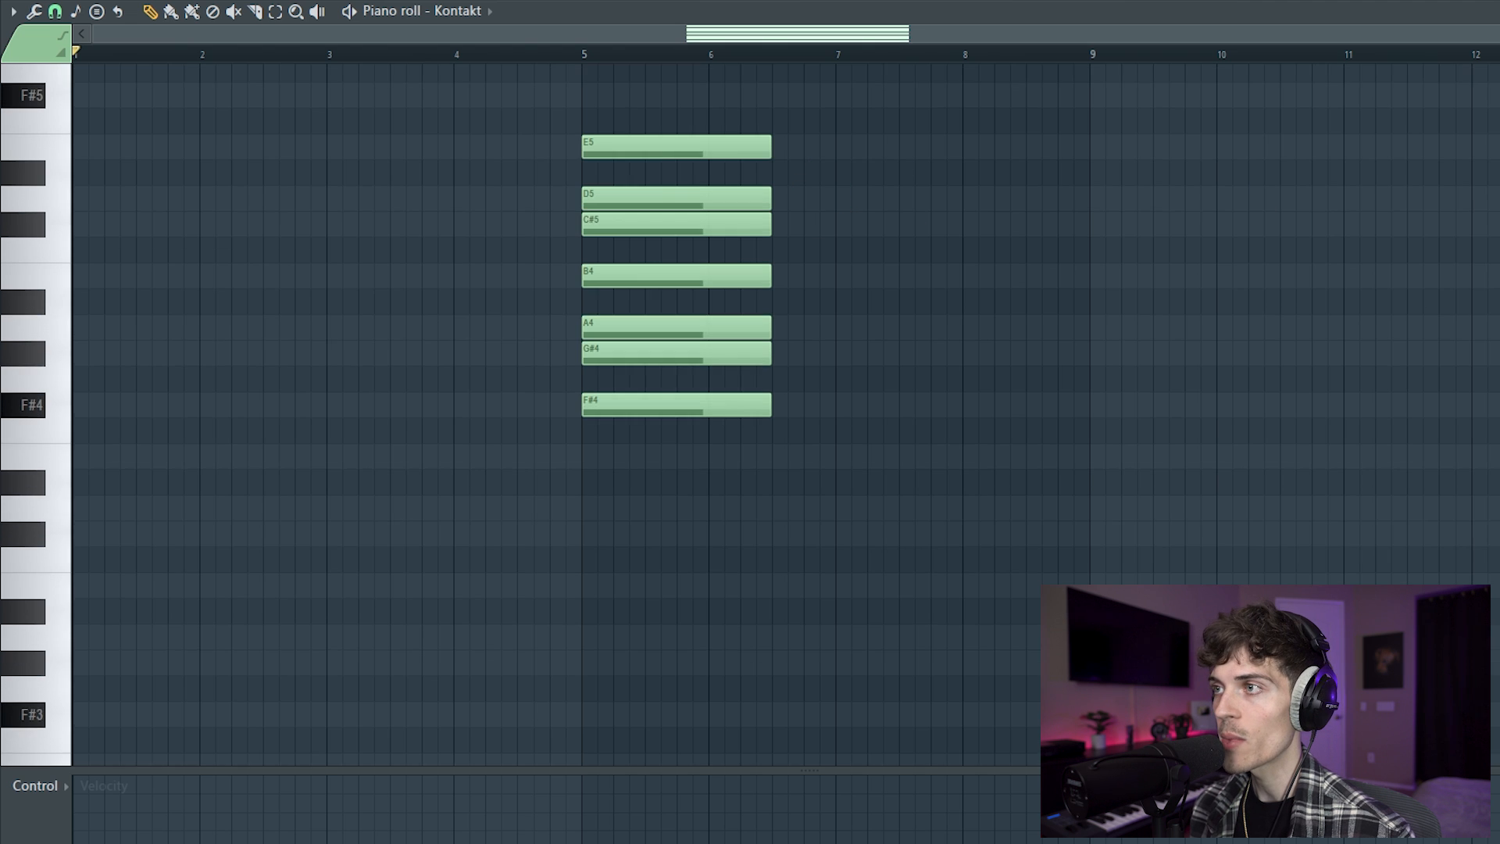
scroll(873, 590, "up", 2)
left_click_drag(641, 622, 799, 82, "ctrl")
left_click(914, 339, "ctrl")
left_click(586, 154)
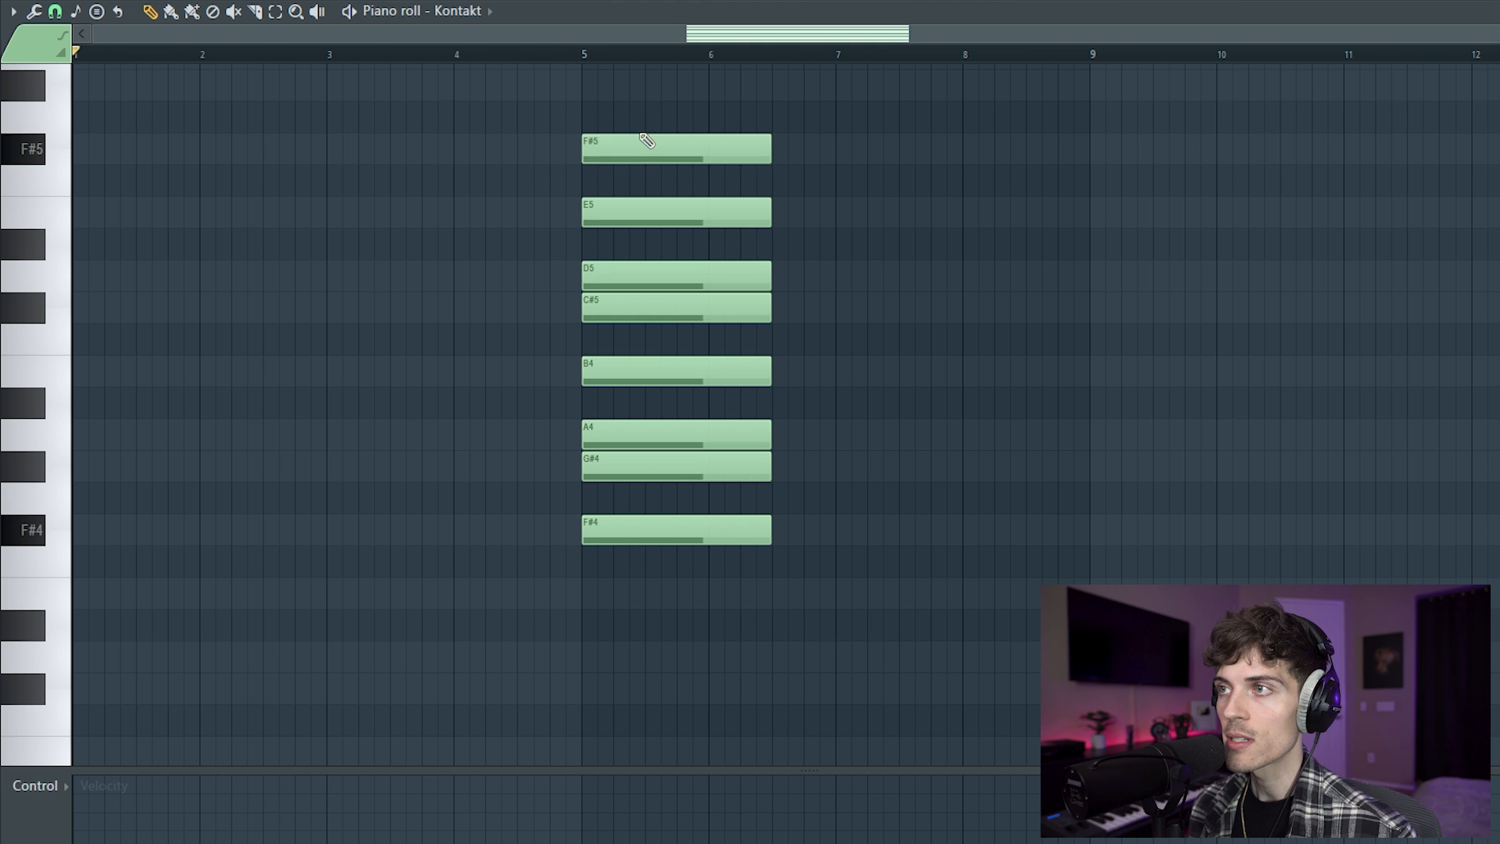
left_click_drag(631, 134, 683, 164, "ctrl")
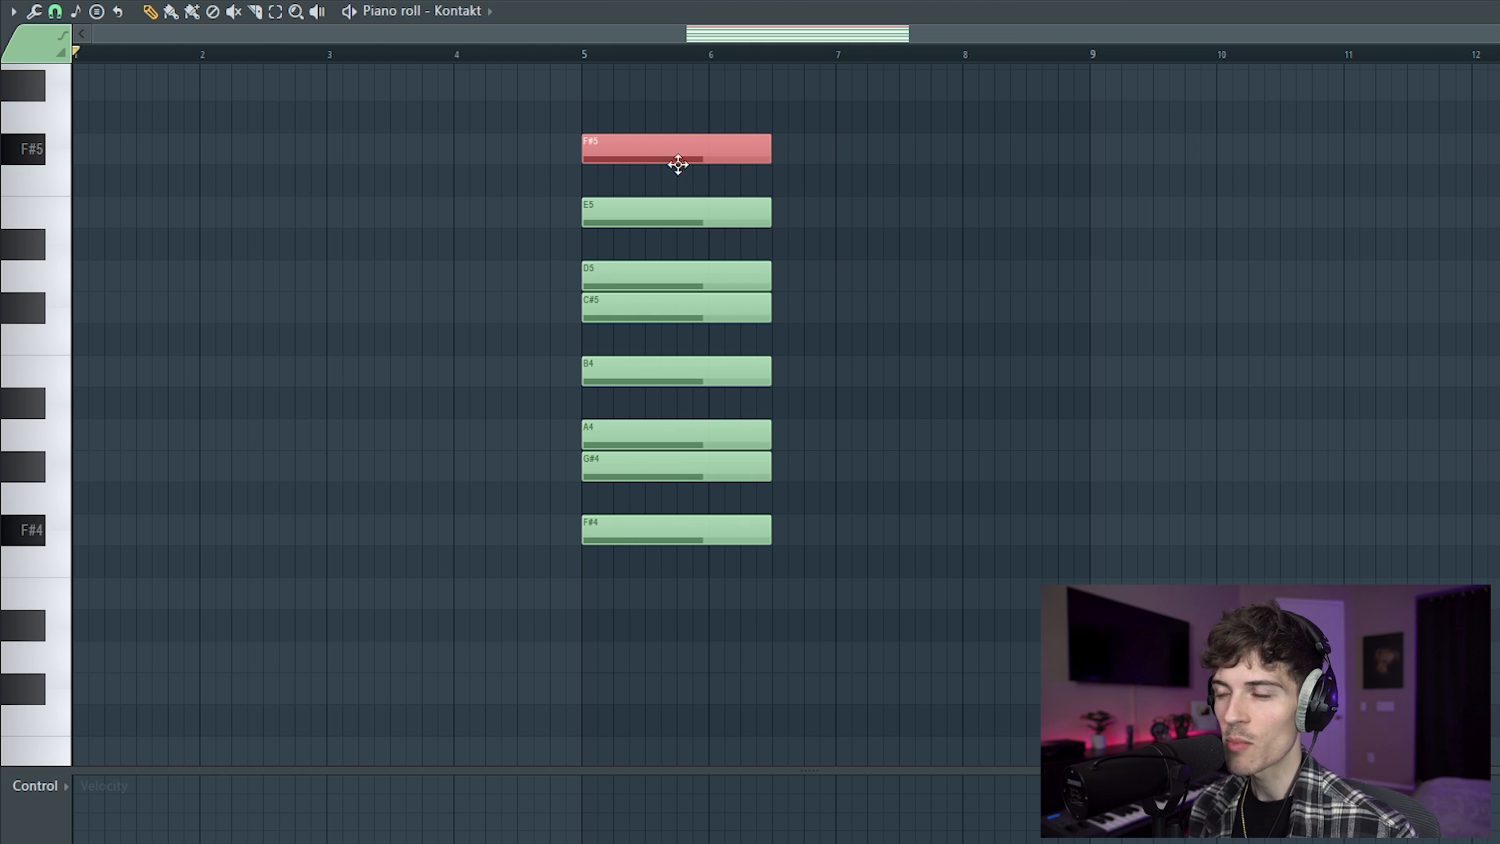
right_click(675, 152)
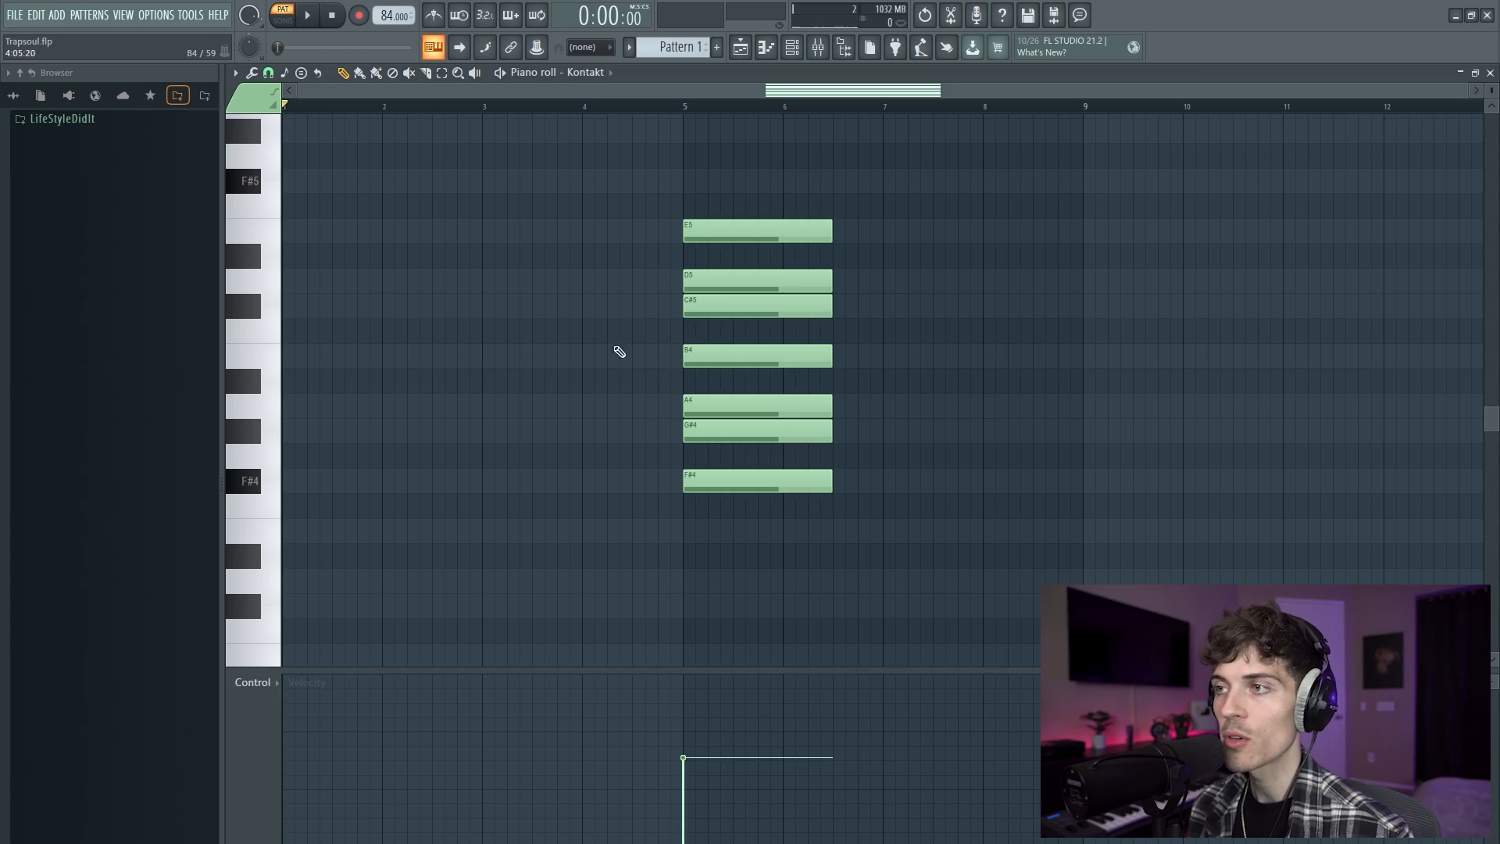
left_click_drag(616, 346, 712, 365, "ctrl")
left_click_drag(655, 315, 765, 319, "ctrl")
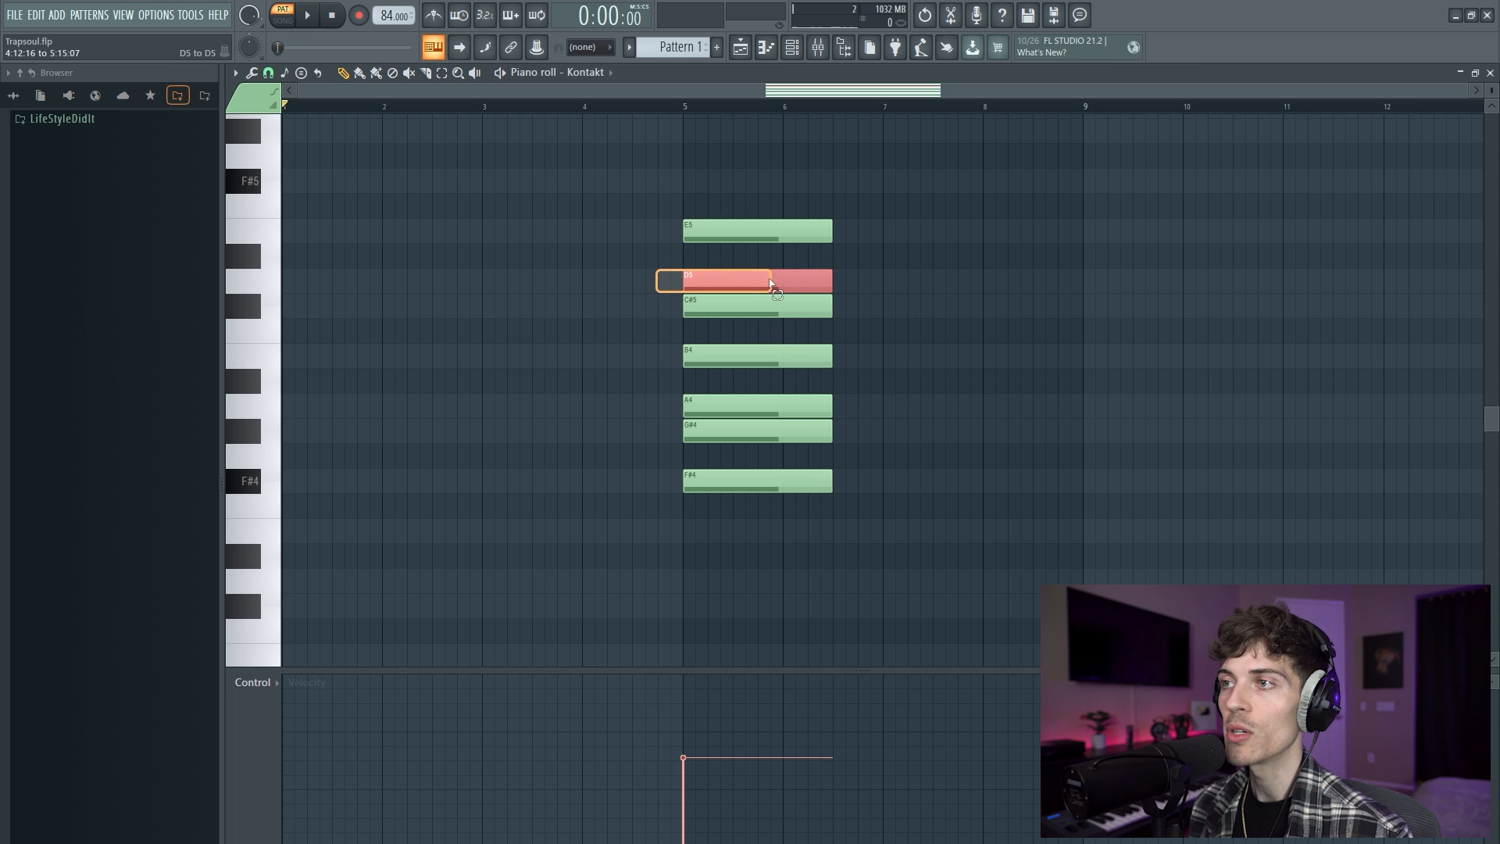
mouse_move(713, 331)
left_mouse_down("ctrl")
mouse_move(730, 361)
mouse_move(729, 316)
left_mouse_up("ctrl")
left_click(713, 282, "ctrl")
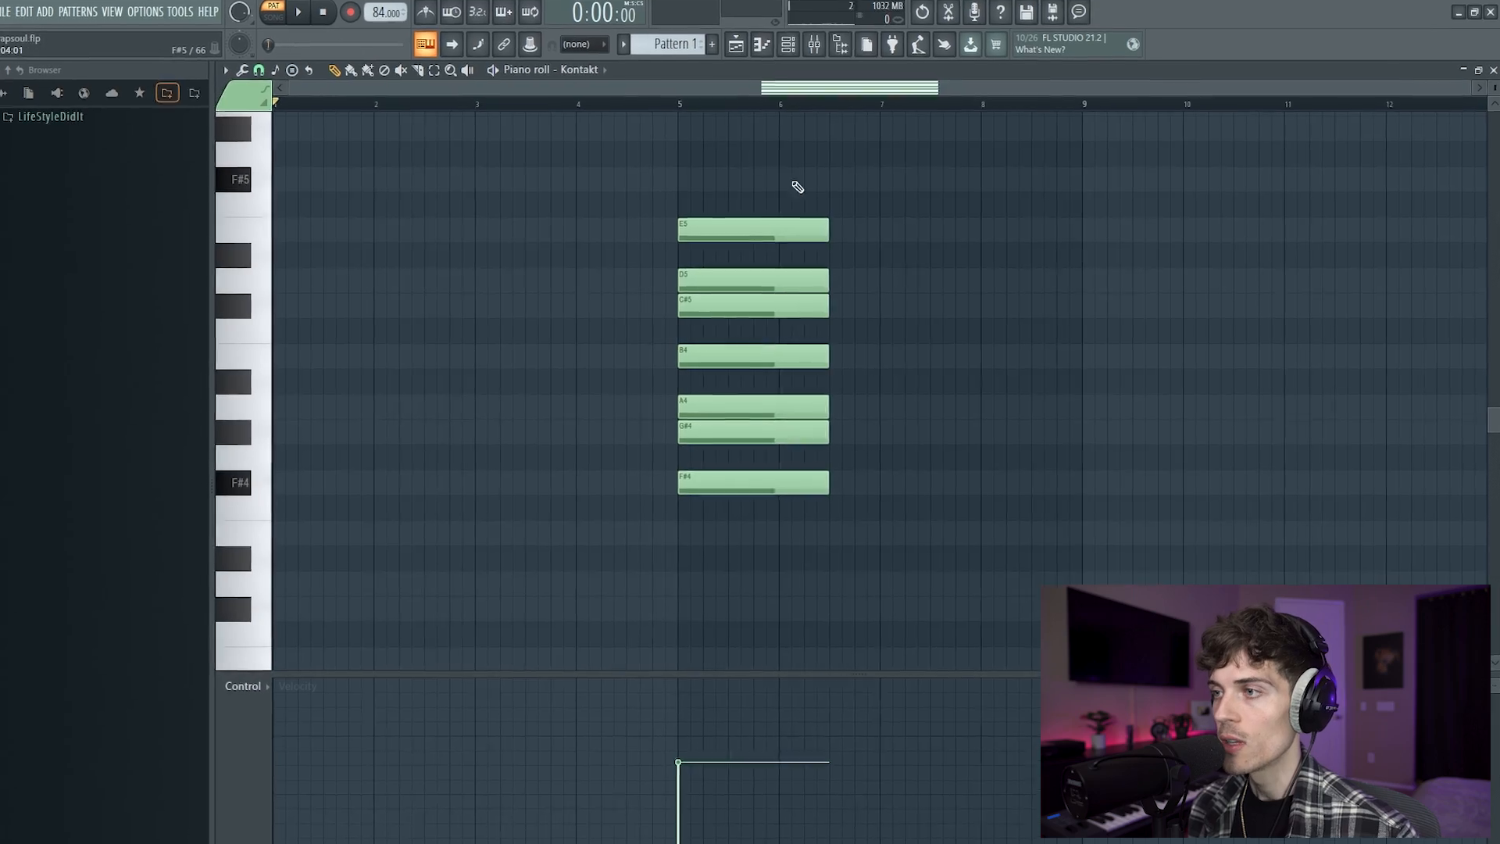
- Move the whole stack of seven scale notes from bar 5 to bar 9 as a reference
left_click_drag(790, 161, 1113, 479, "ctrl")
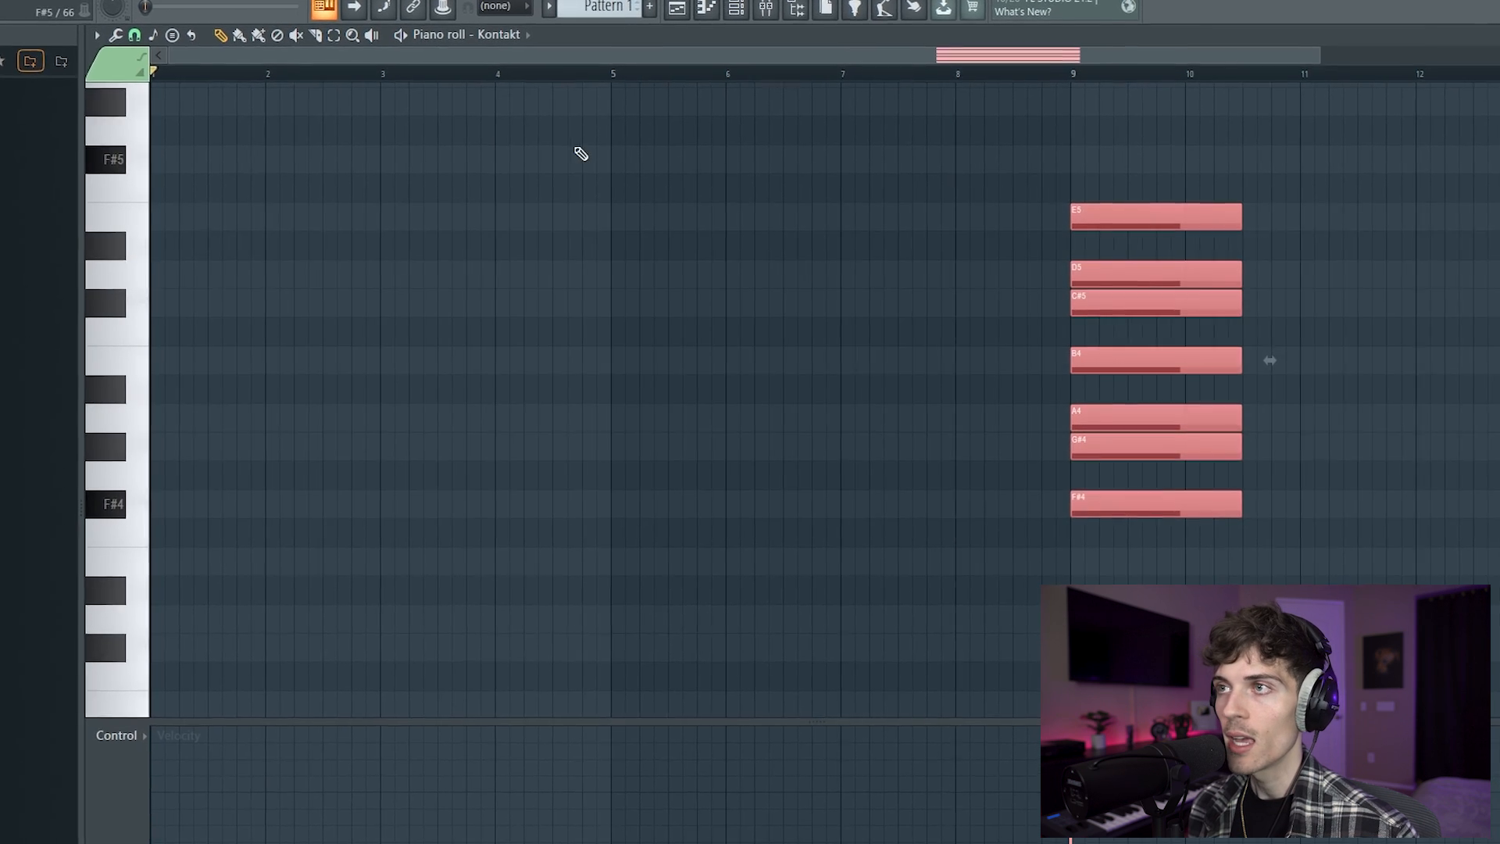
scroll(465, 133, "down", 1, "ctrl")
left_click(500, 215)
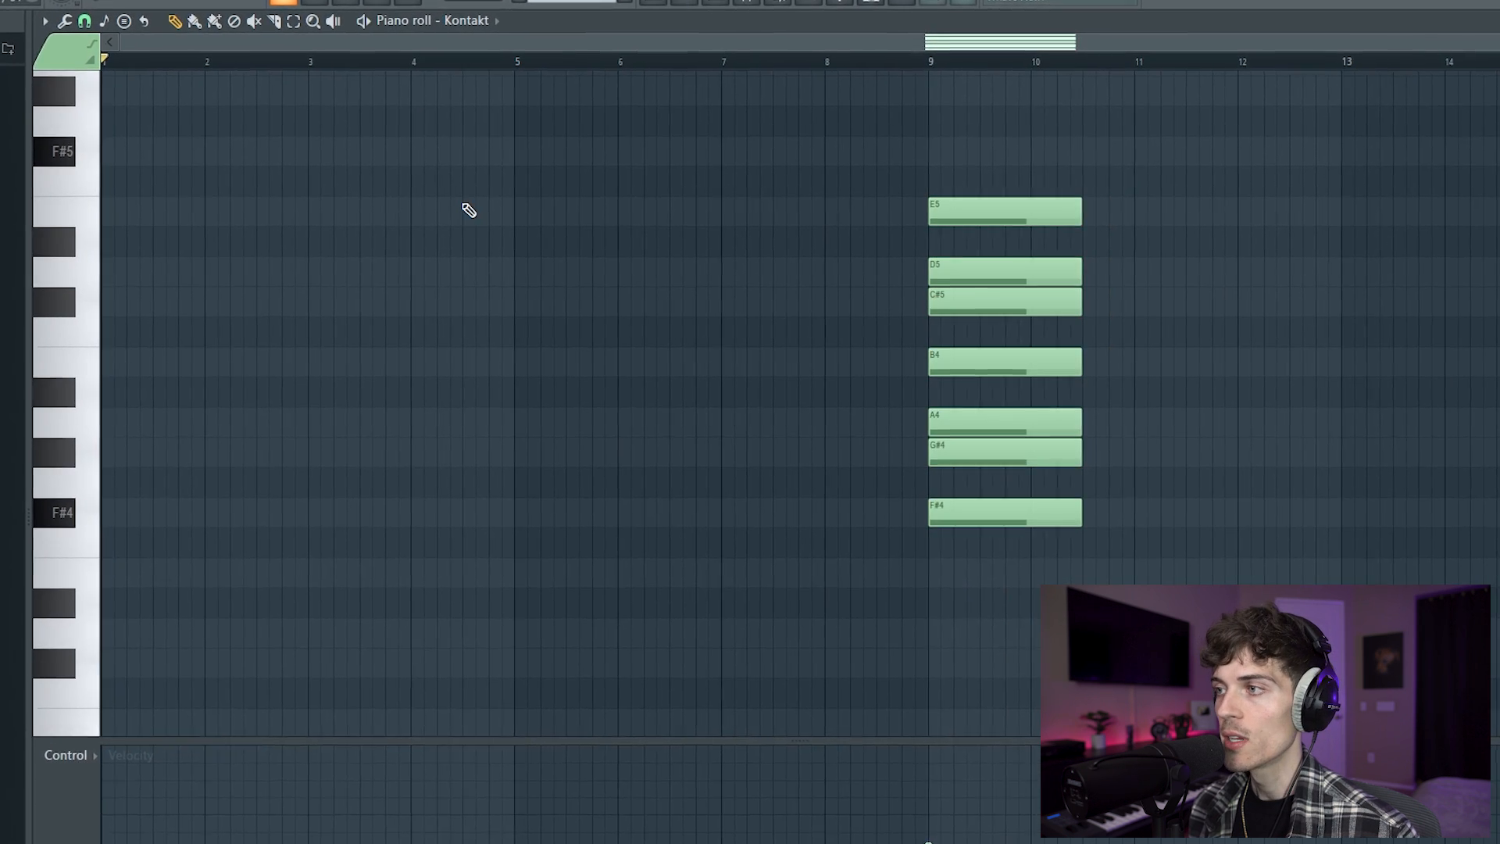
- Build a B minor chord from B4, D5 and F#5 at bar 1, with each note four bars long
left_click_drag(857, 345, 1086, 383, "ctrl")
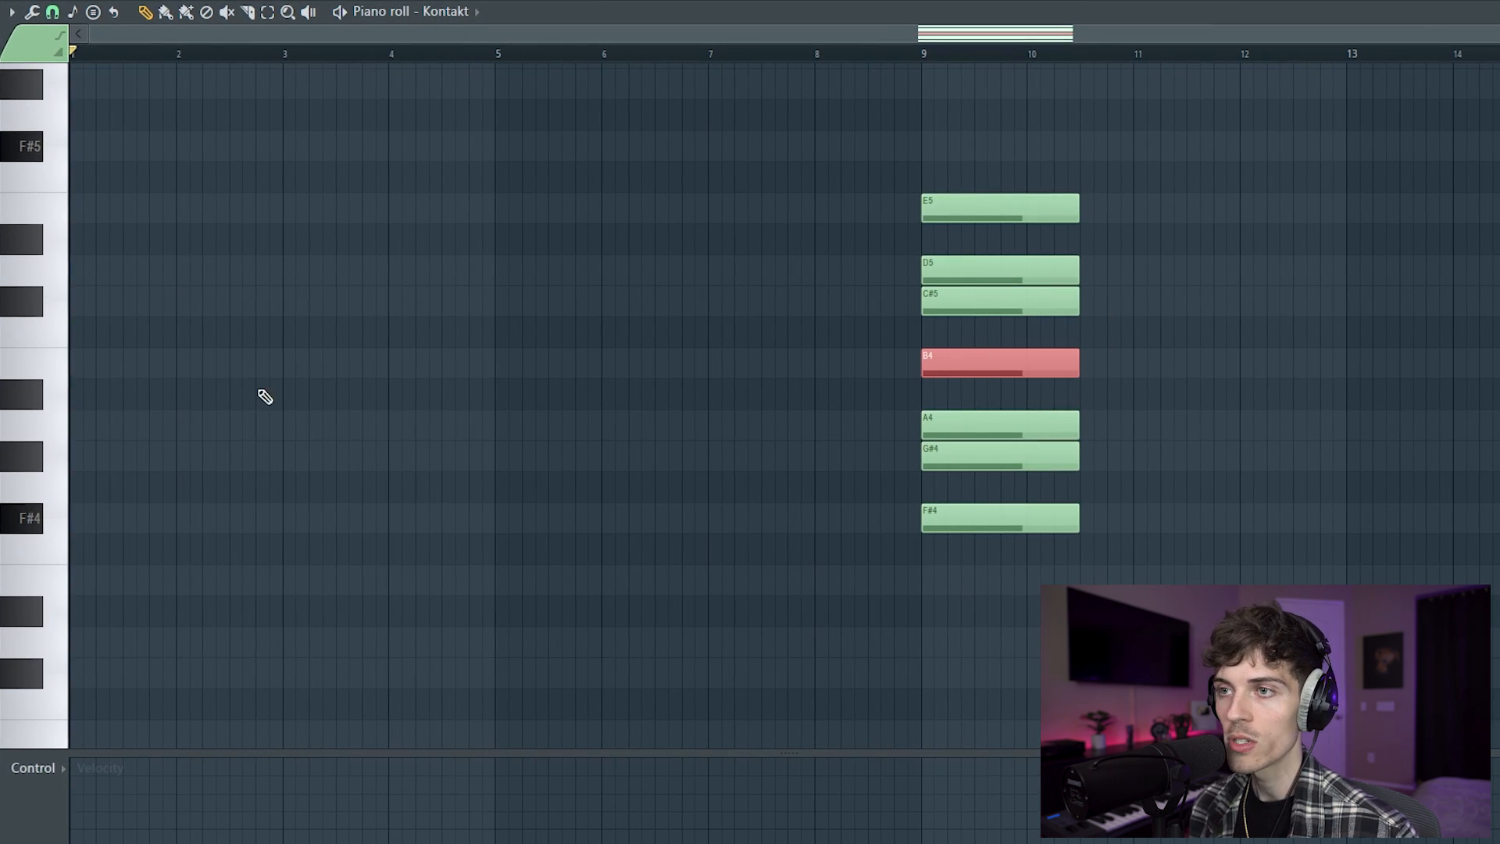
left_click(127, 375)
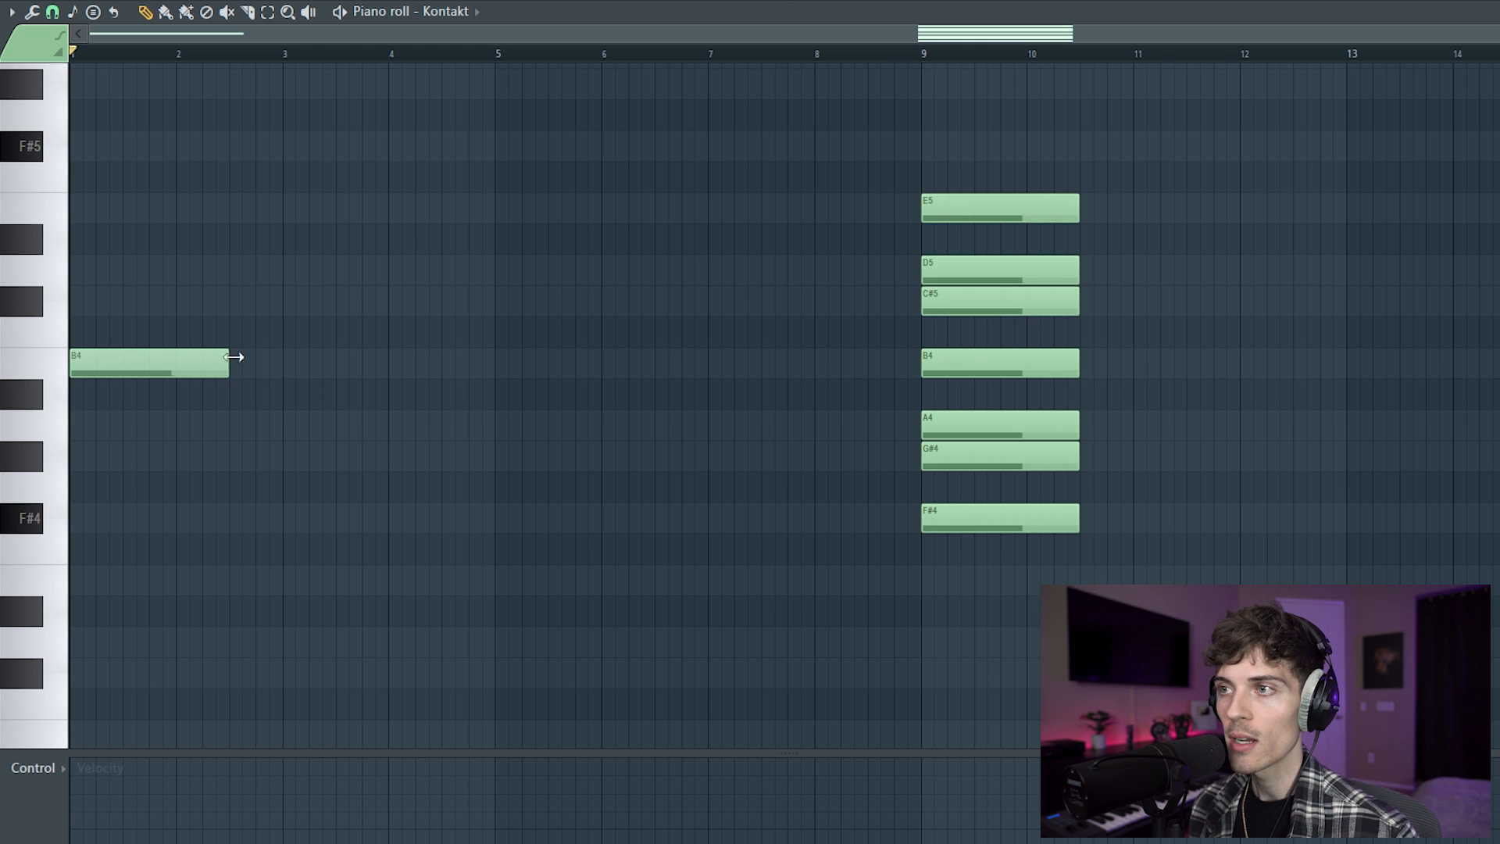
left_click_drag(235, 357, 462, 368)
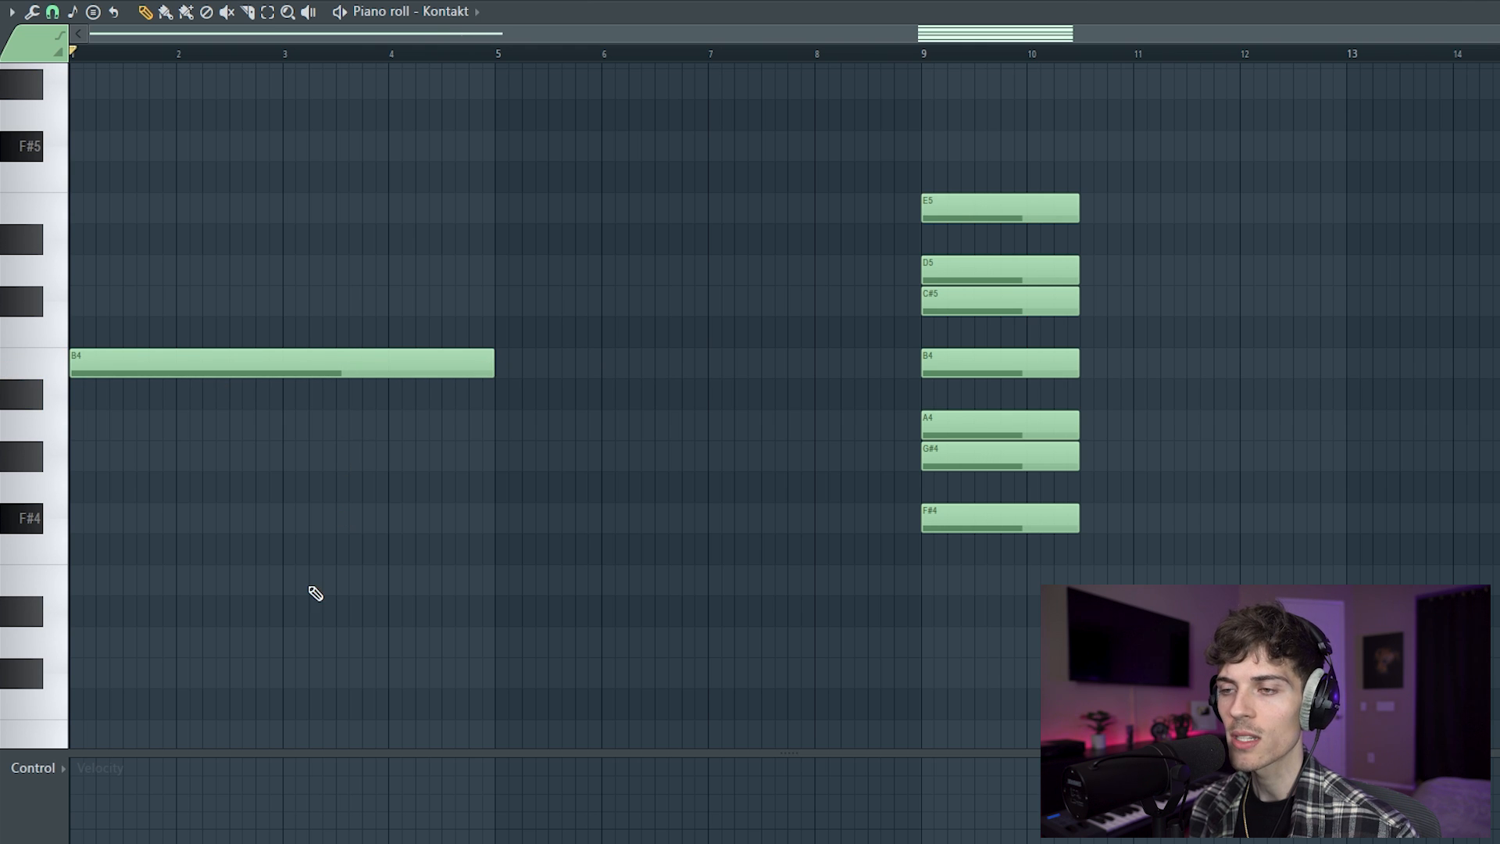
scroll(301, 592, "up", 3)
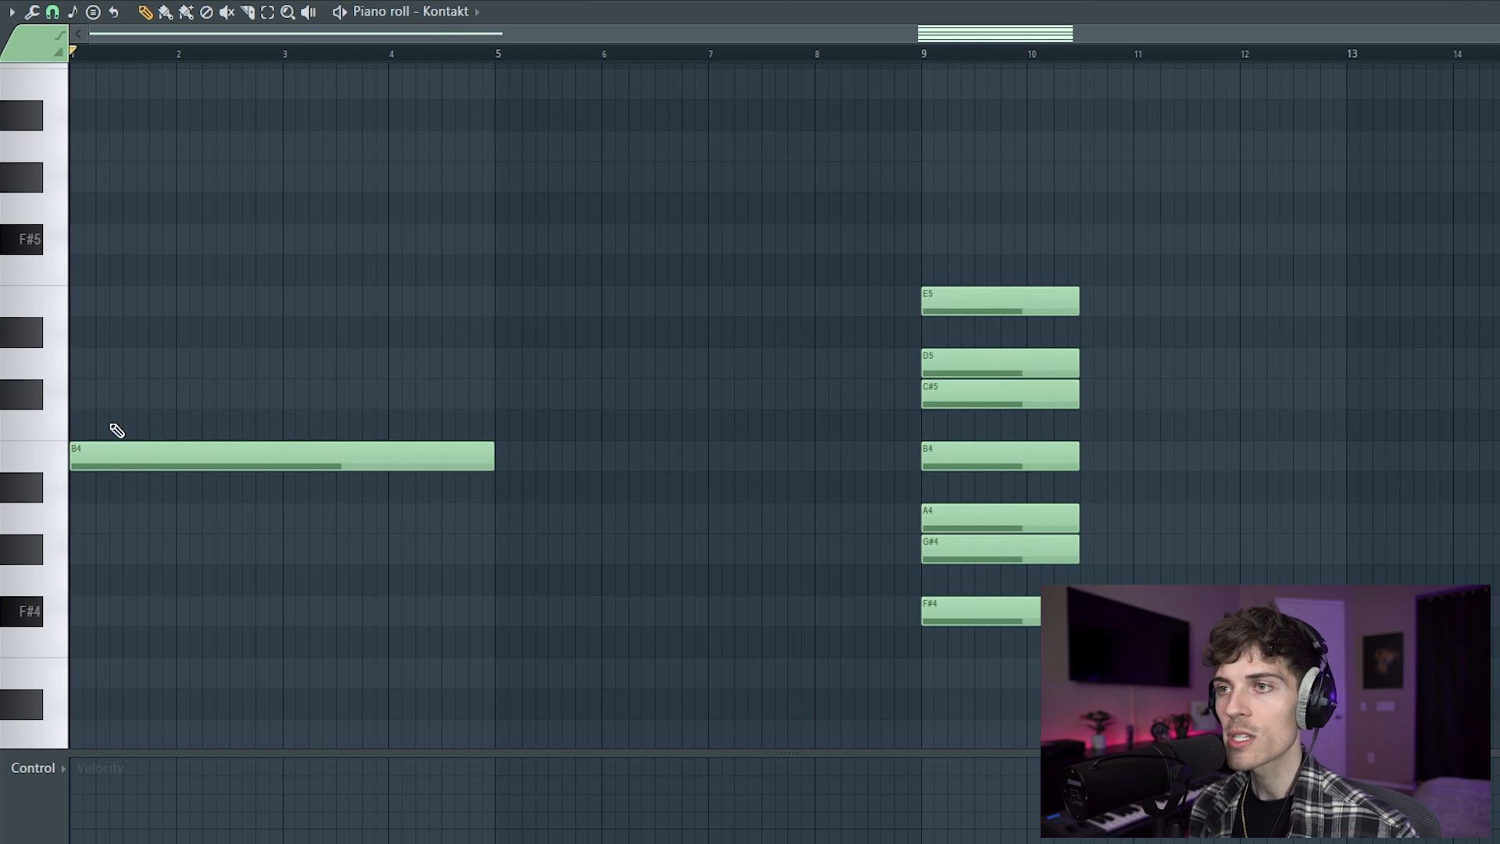
left_click(96, 368)
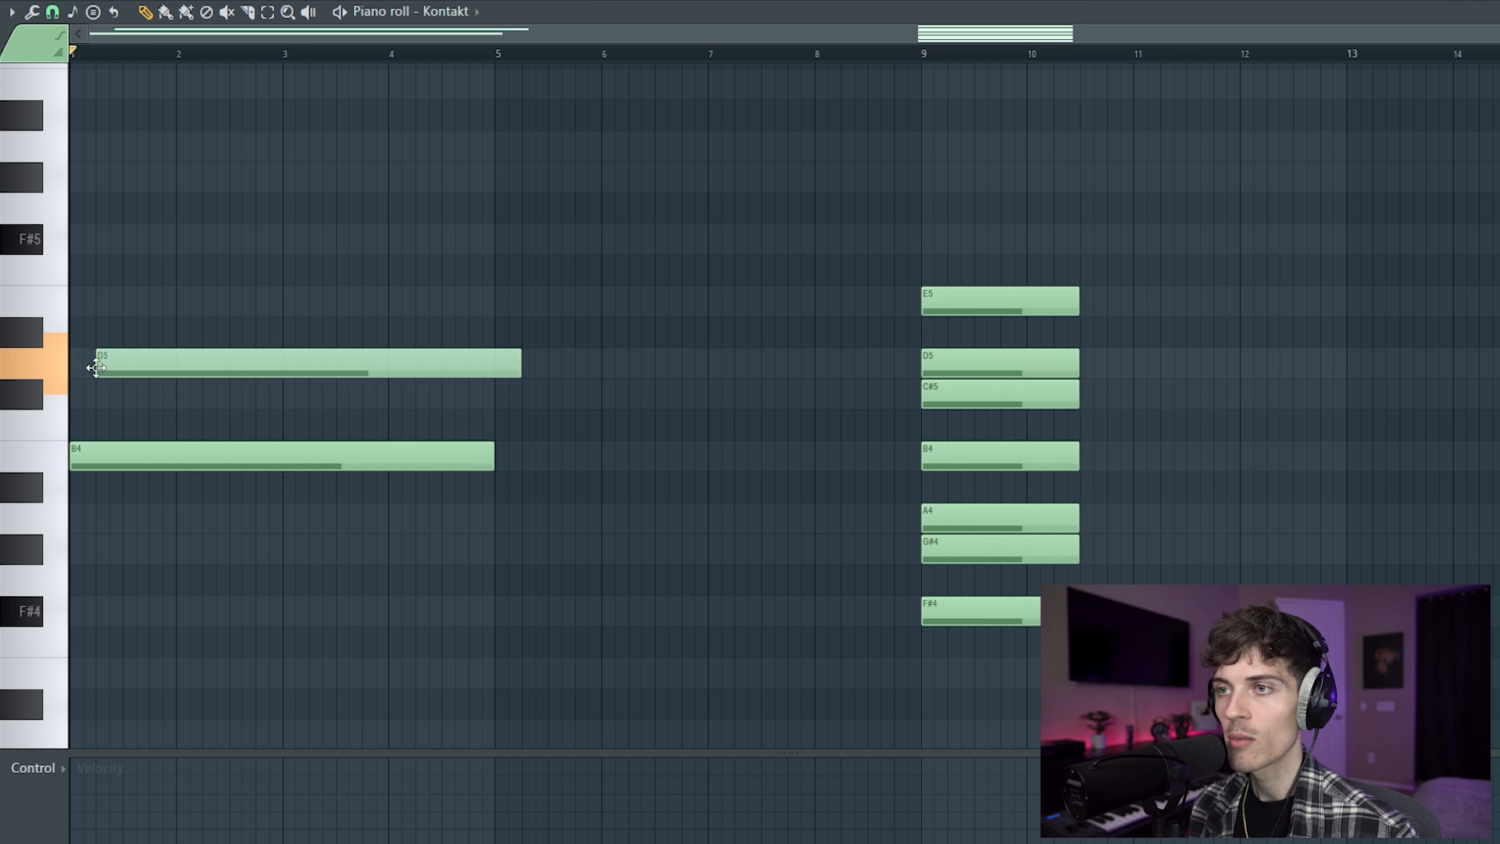
left_click(75, 245)
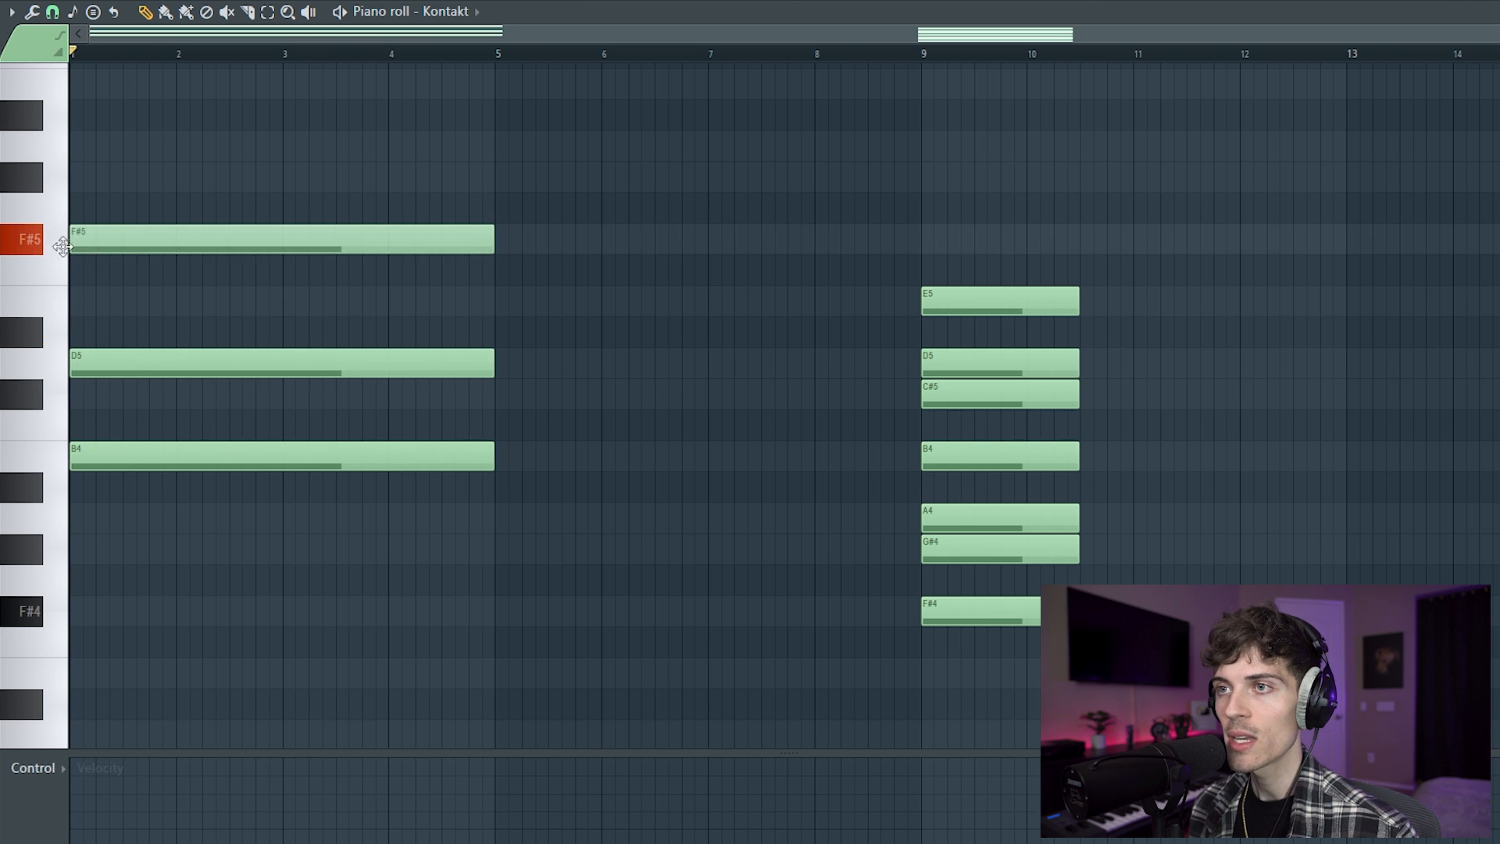
left_click_drag(148, 564, 313, 194)
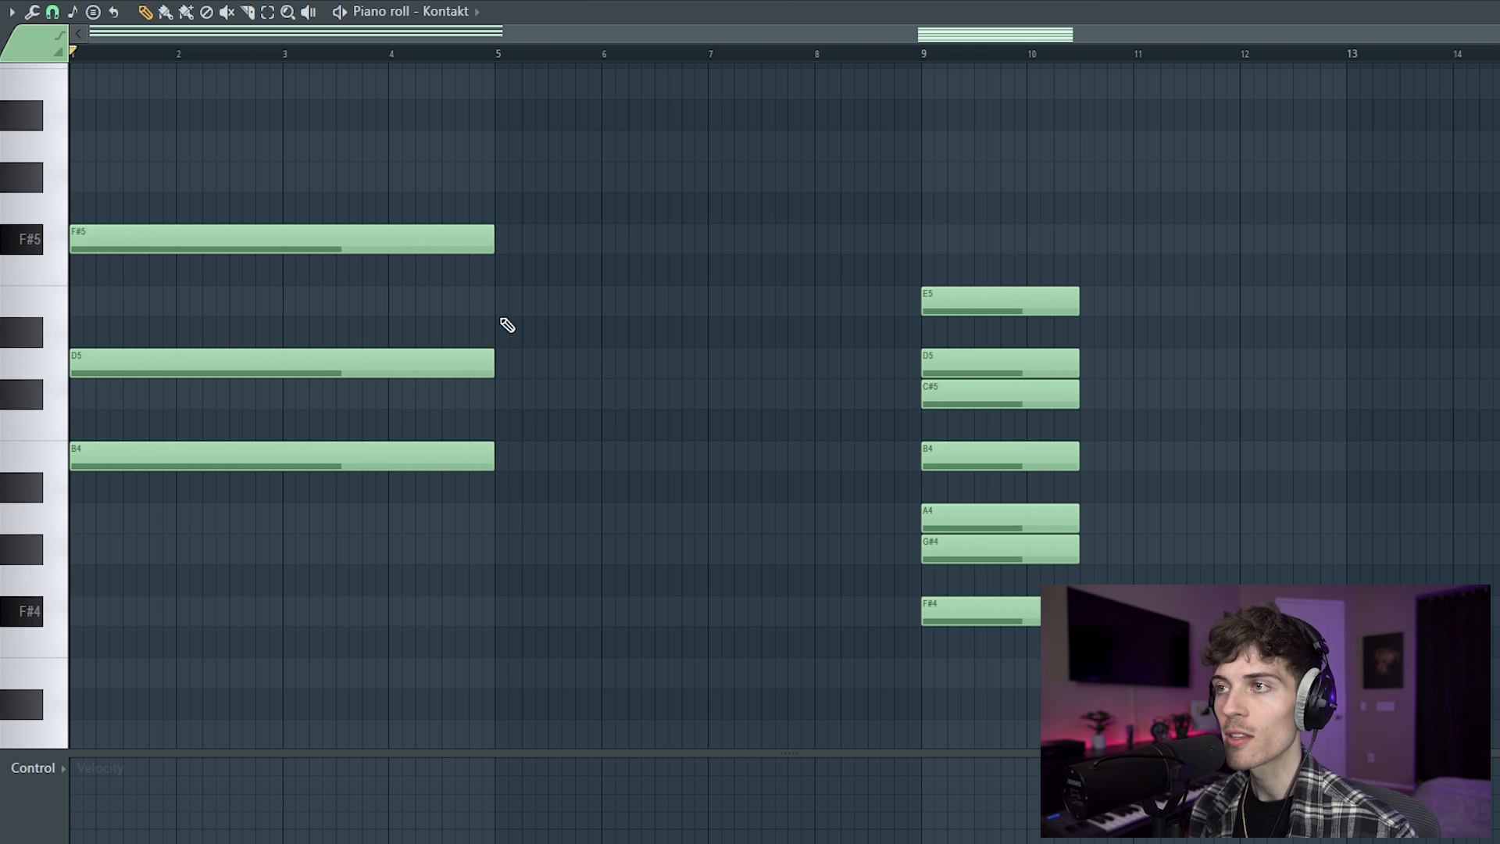
- Try the chord at bar 1 as a major chord by raising its D5 to D#5, and restore the minor third
left_click(472, 363, "ctrl")
key("shift+Up")
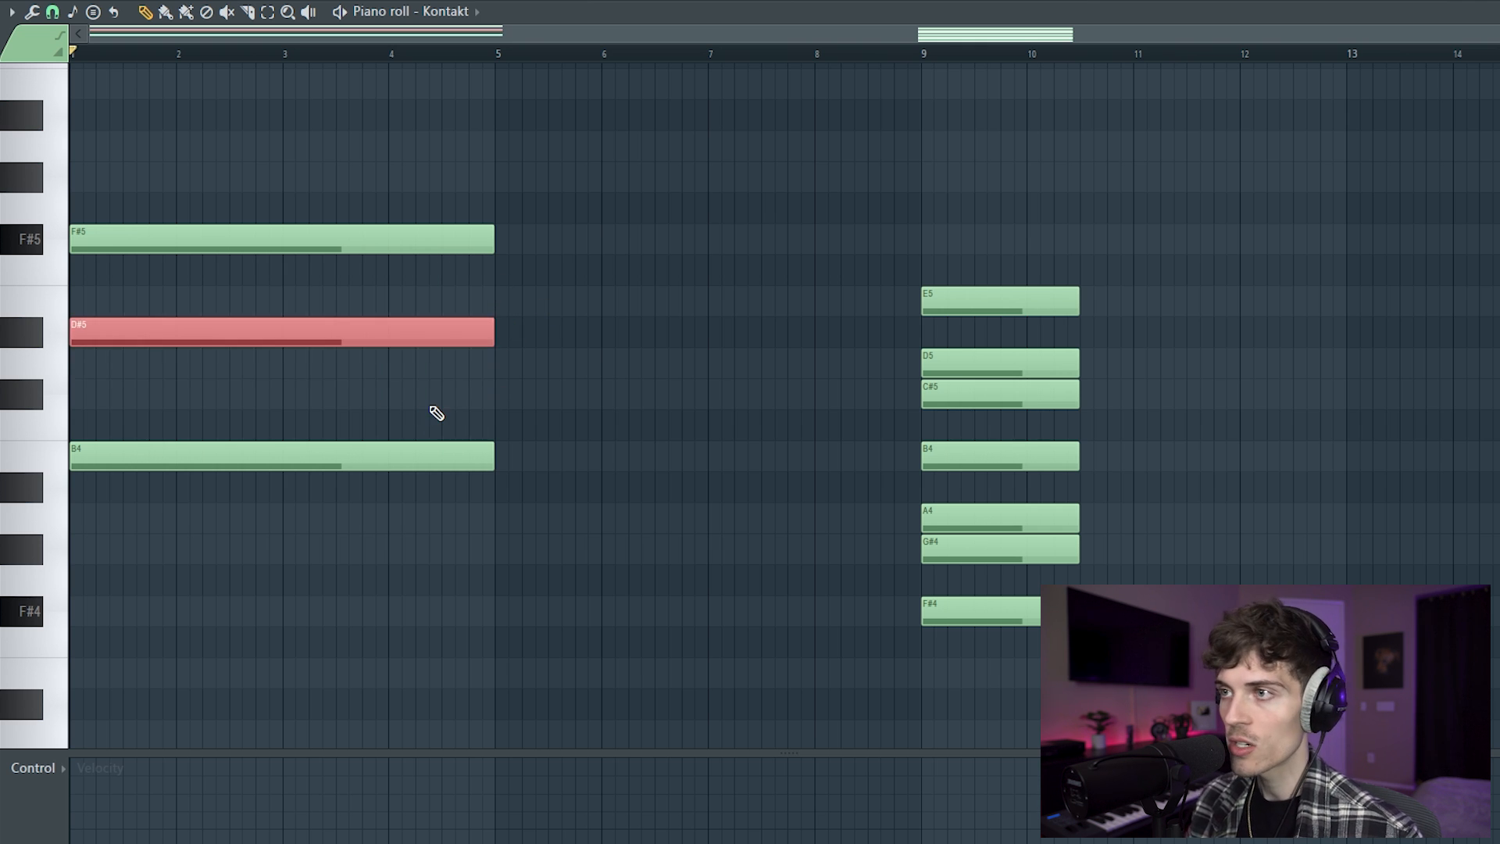
left_click(437, 409)
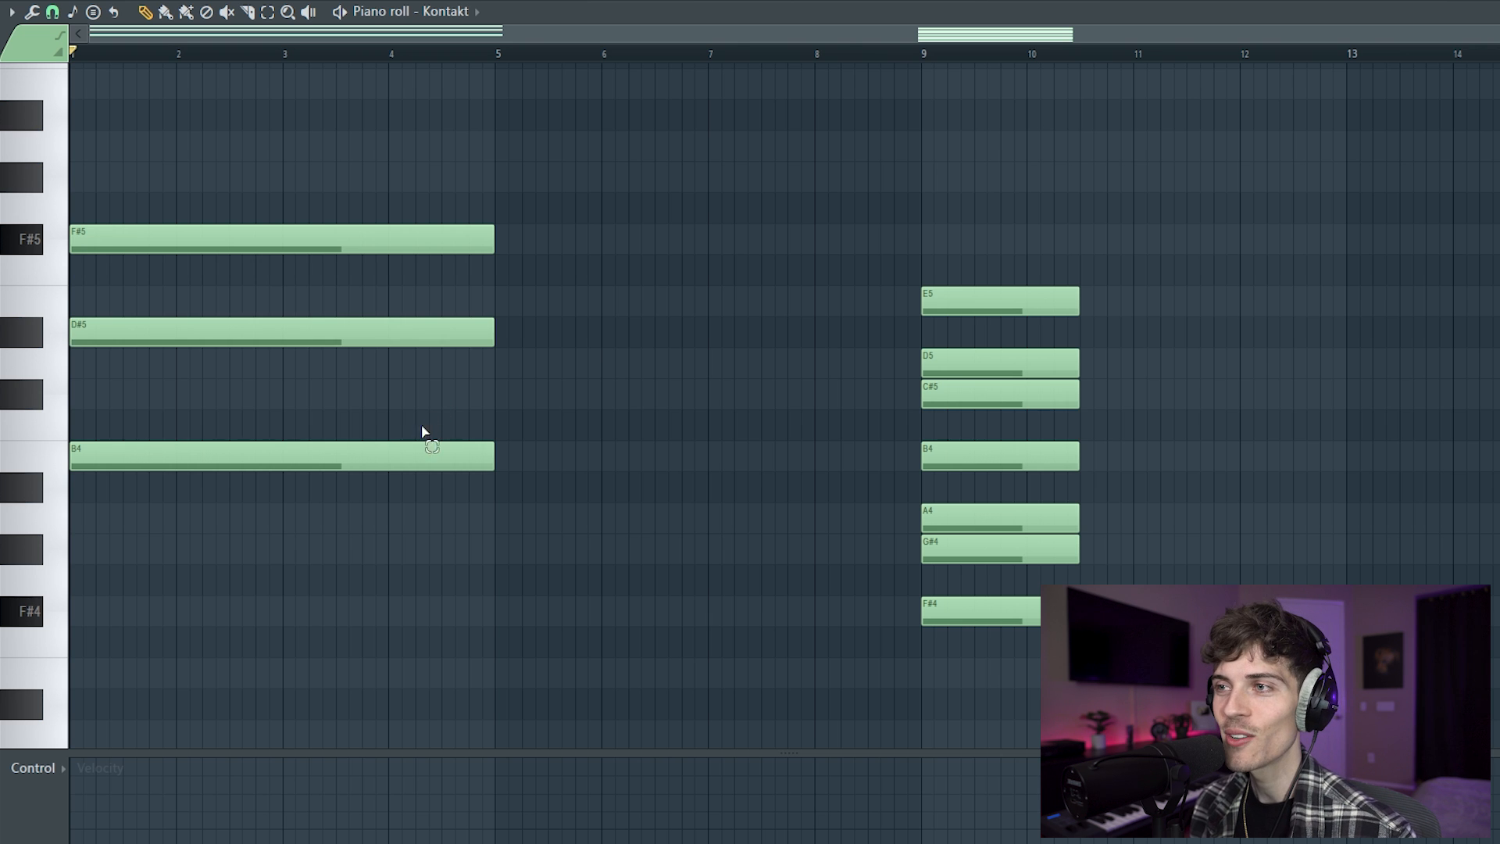
left_click_drag(479, 383, 476, 382)
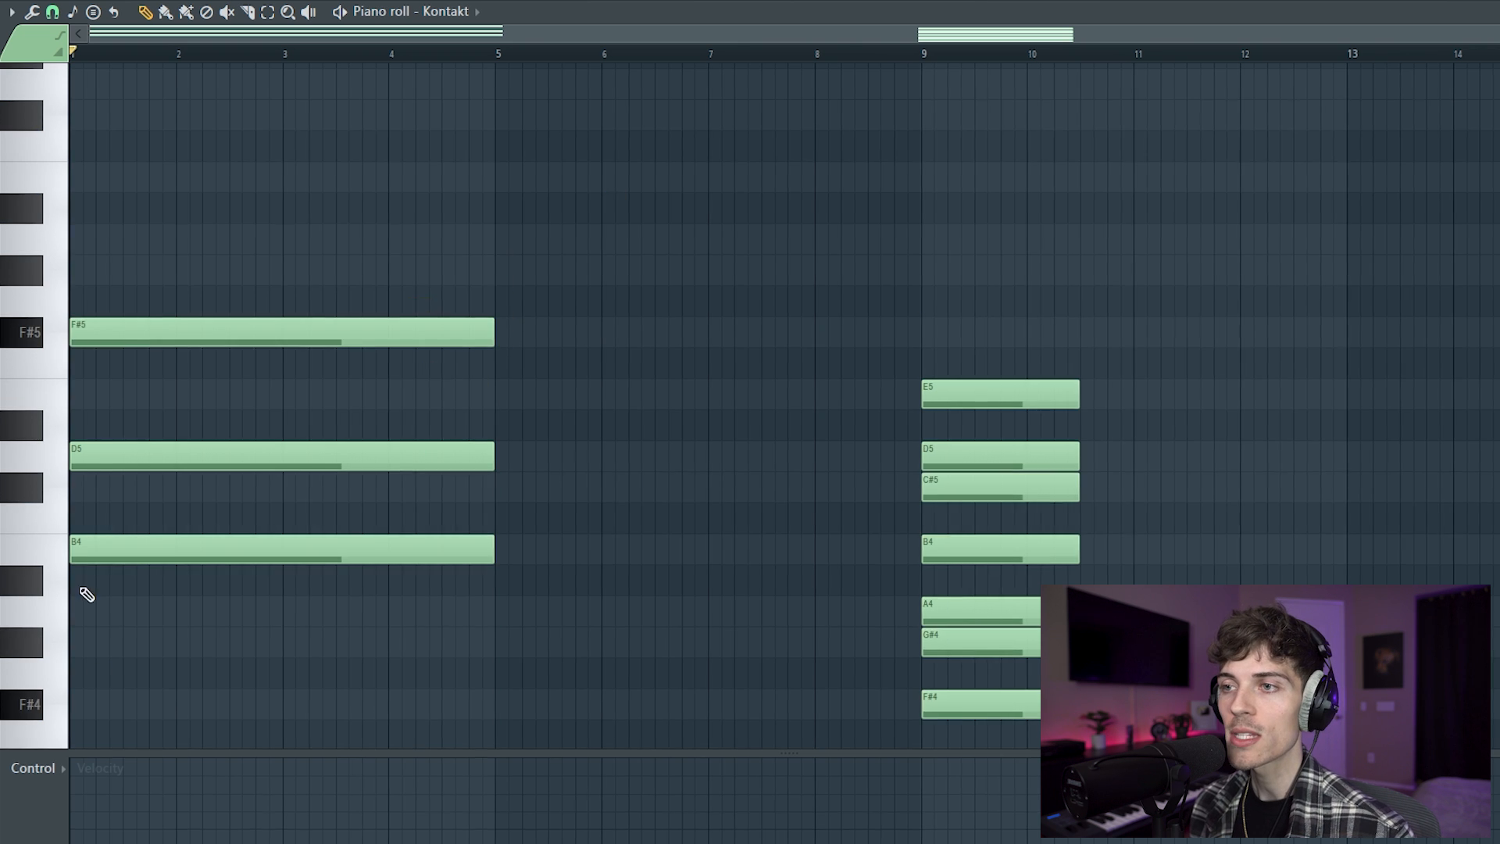
- Add A5 above the B minor chord at bar 1 as its seventh, matching the length of the other notes
left_click_drag(134, 657, 492, 284)
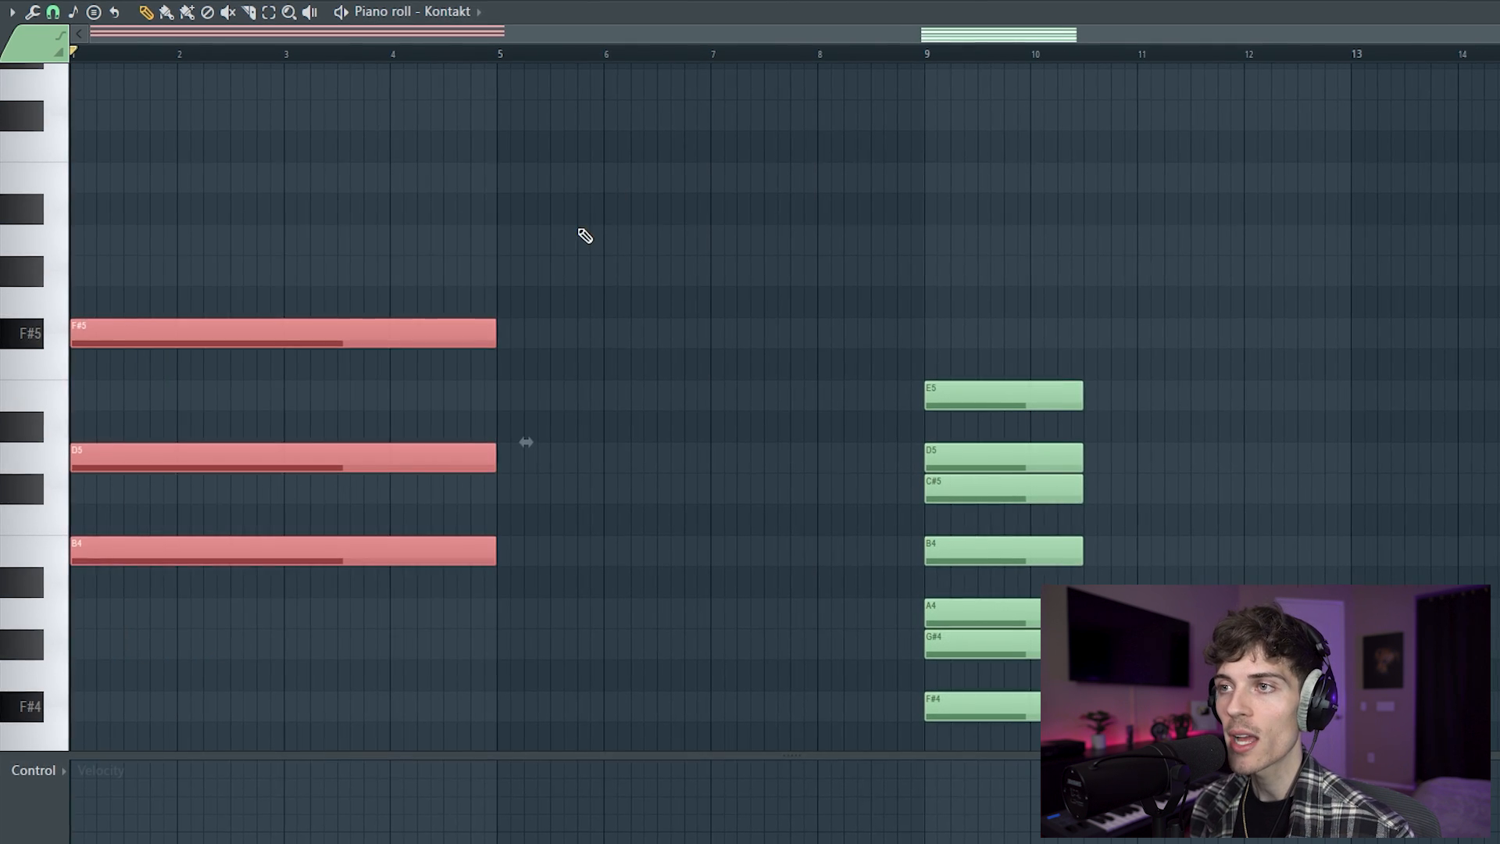
left_click(585, 235)
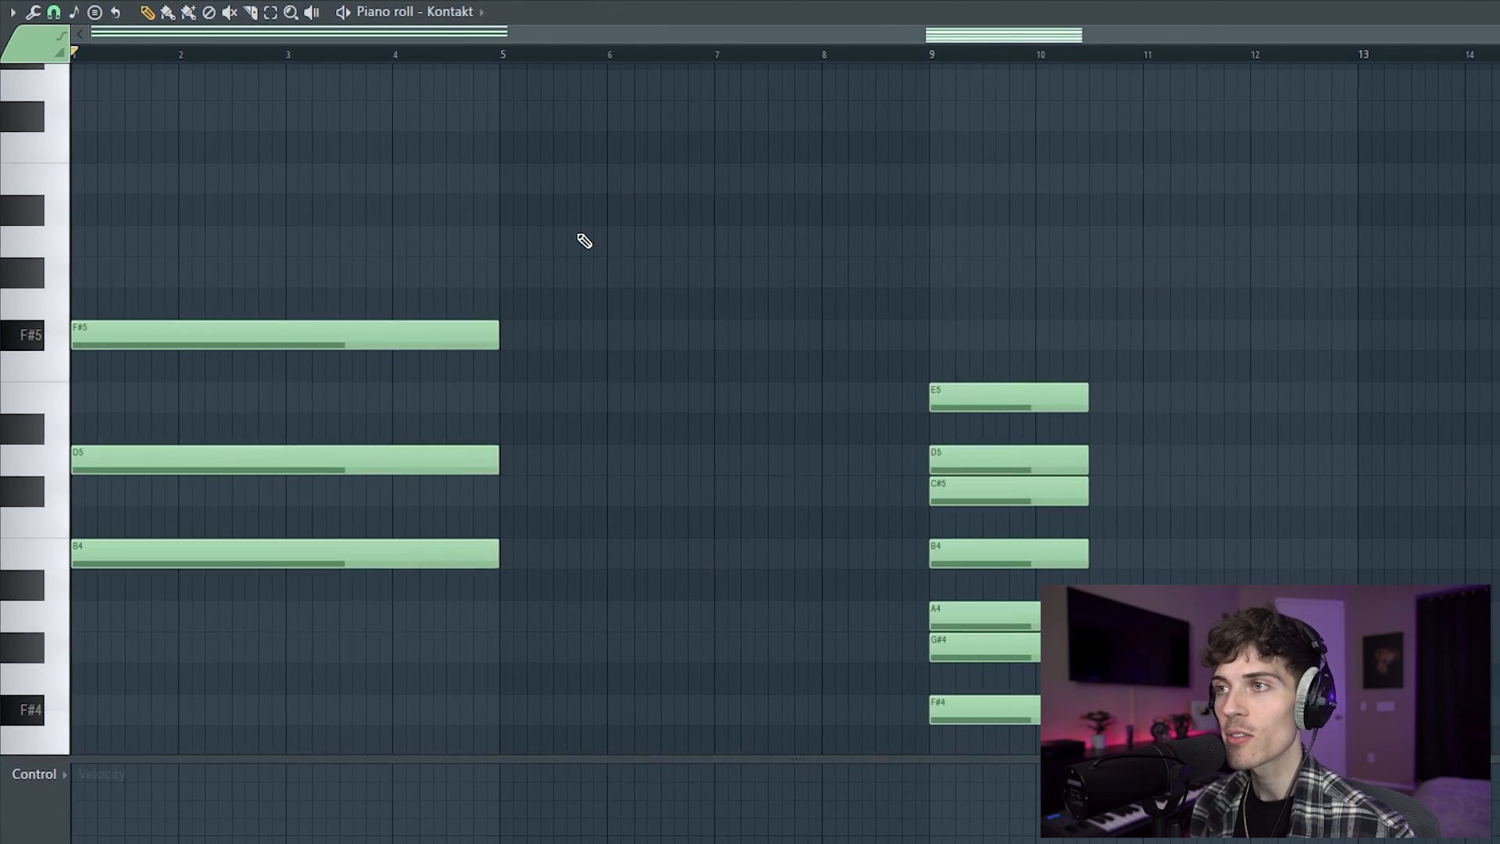
left_click_drag(410, 490, 434, 522)
left_click_drag(416, 308, 466, 274)
left_click(84, 247)
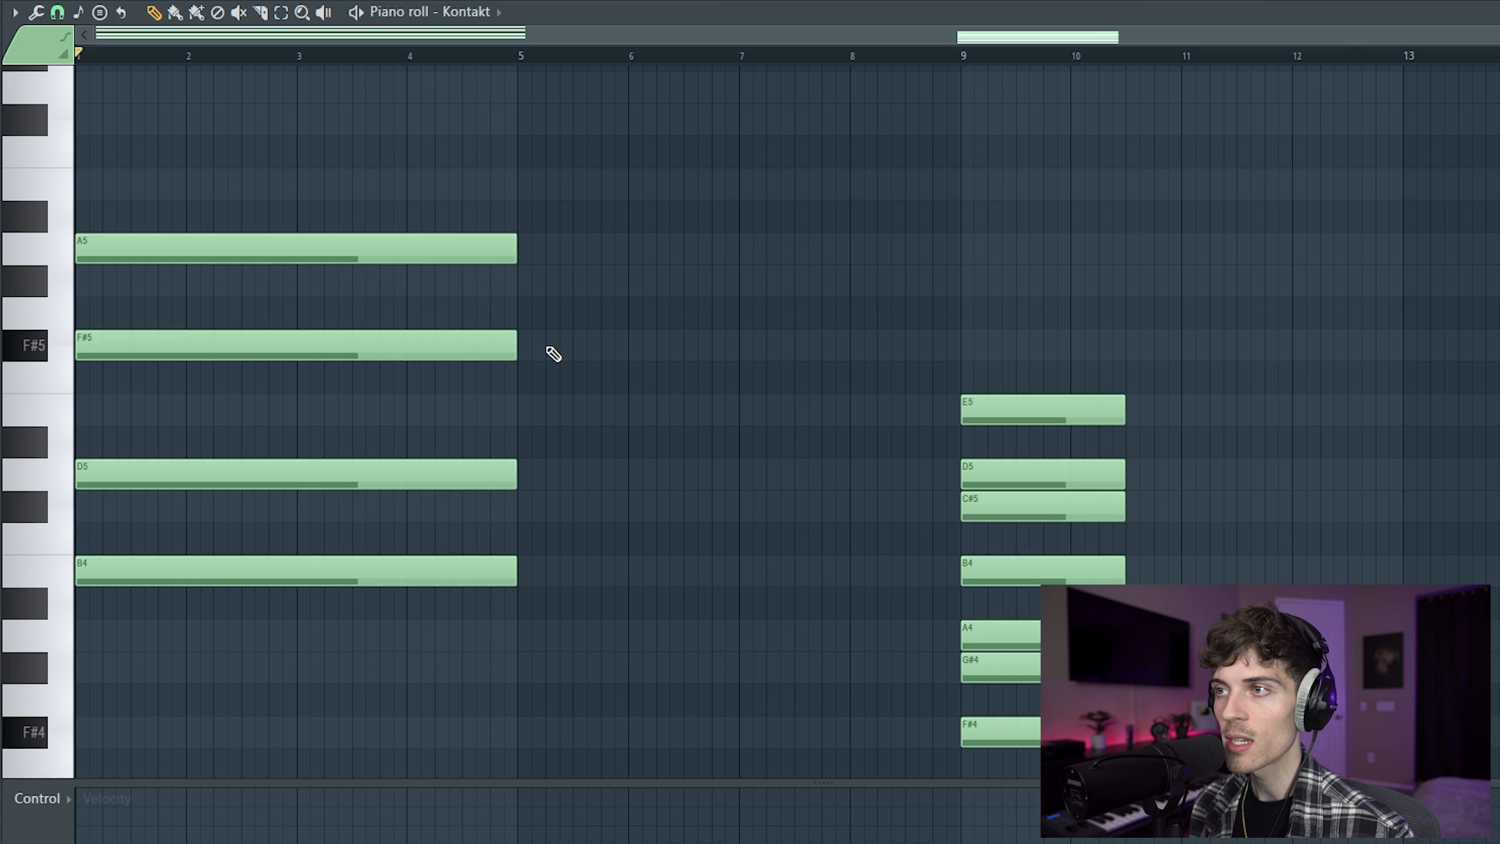
- Remove the seventh A5 from the chord and place it again at bar 1
left_click_drag(538, 291, 568, 314)
right_click(475, 251)
left_click(448, 283)
right_click(459, 282)
left_click(83, 249)
left_click_drag(255, 201, 532, 630)
left_click(690, 640)
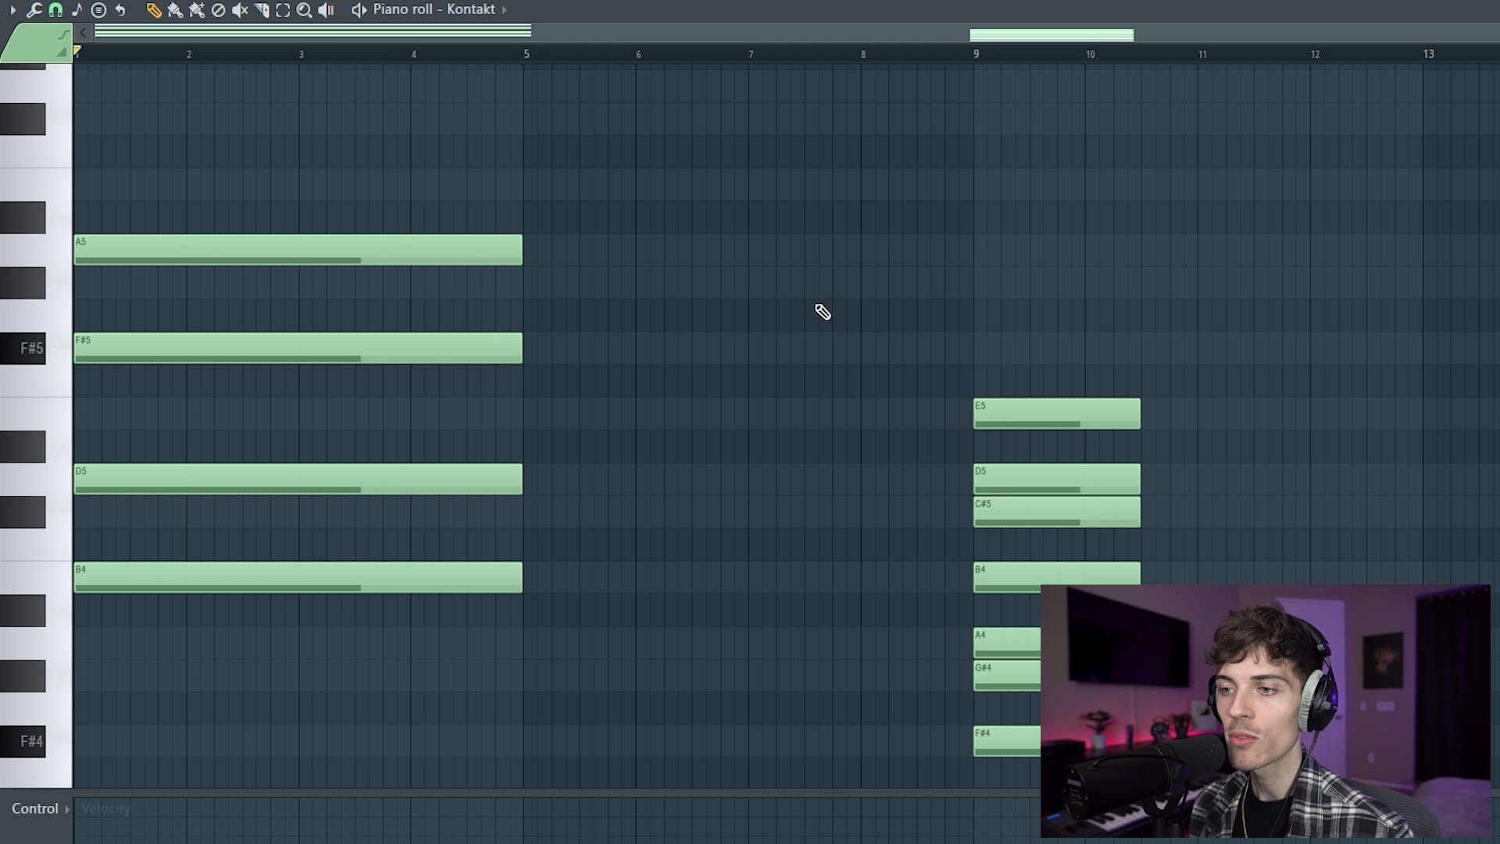
- Enable the metronome and set the length of the four chord notes to one and a half bars
key("space")
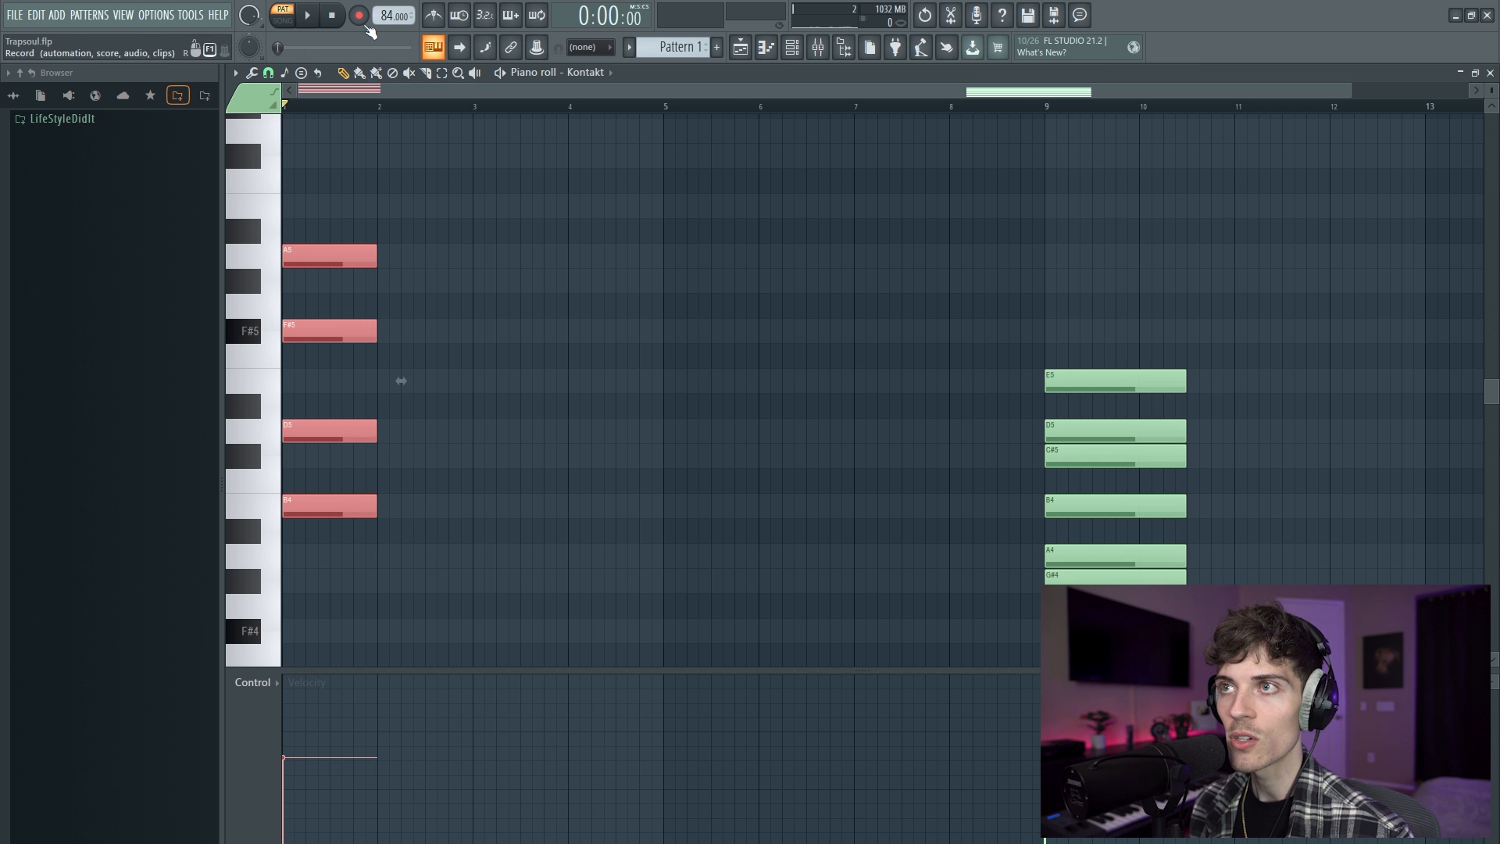
left_click(440, 16)
key("space")
left_click_drag(342, 195, 420, 509)
key("space")
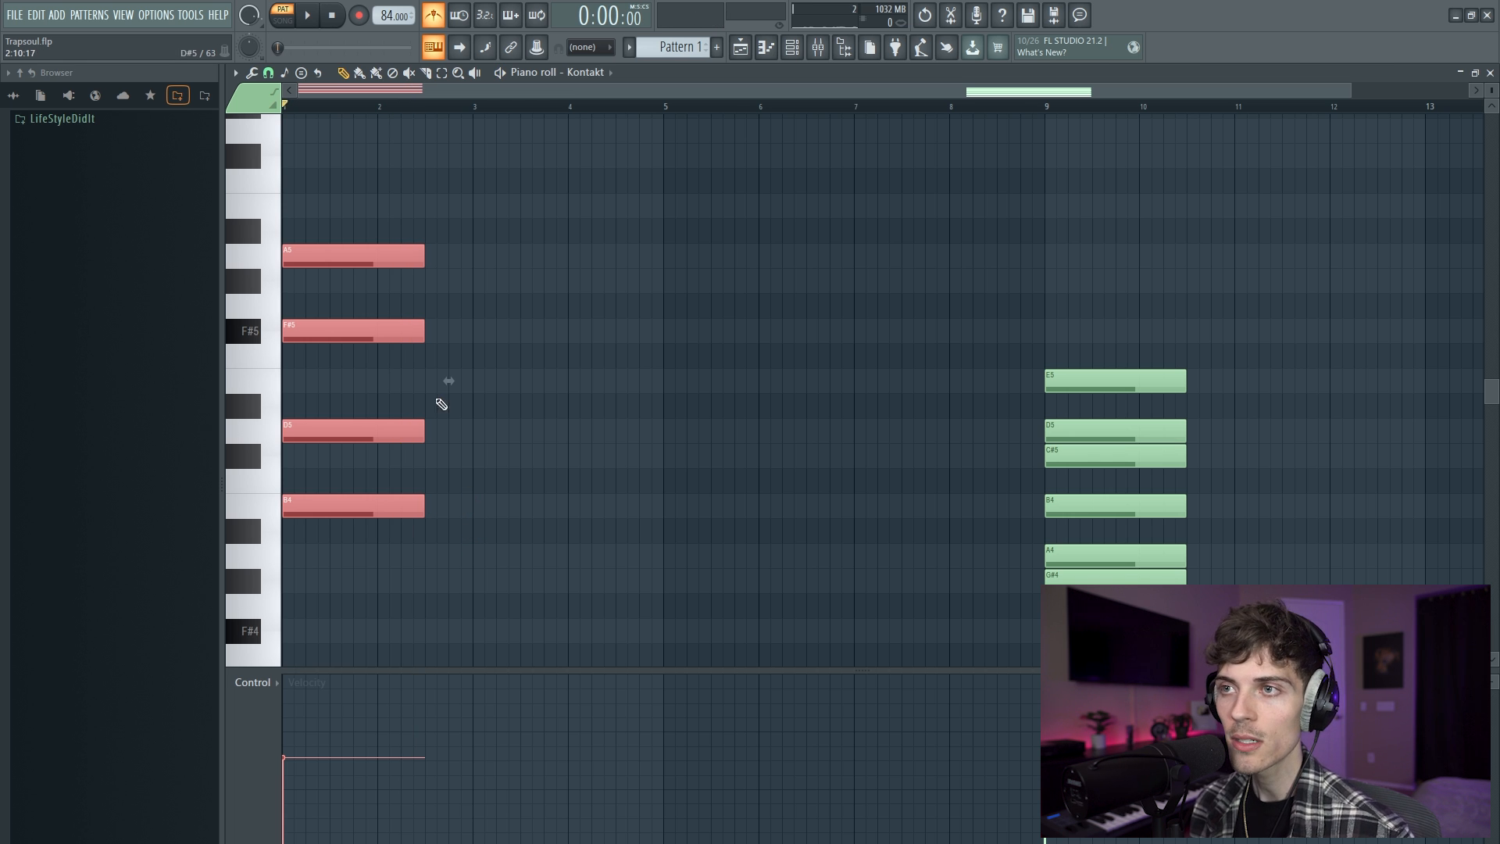
- Duplicate the four-note chord directly after itself and shorten the copy to one beat
key("ctrl+b")
key("ctrl+d")
key("space")
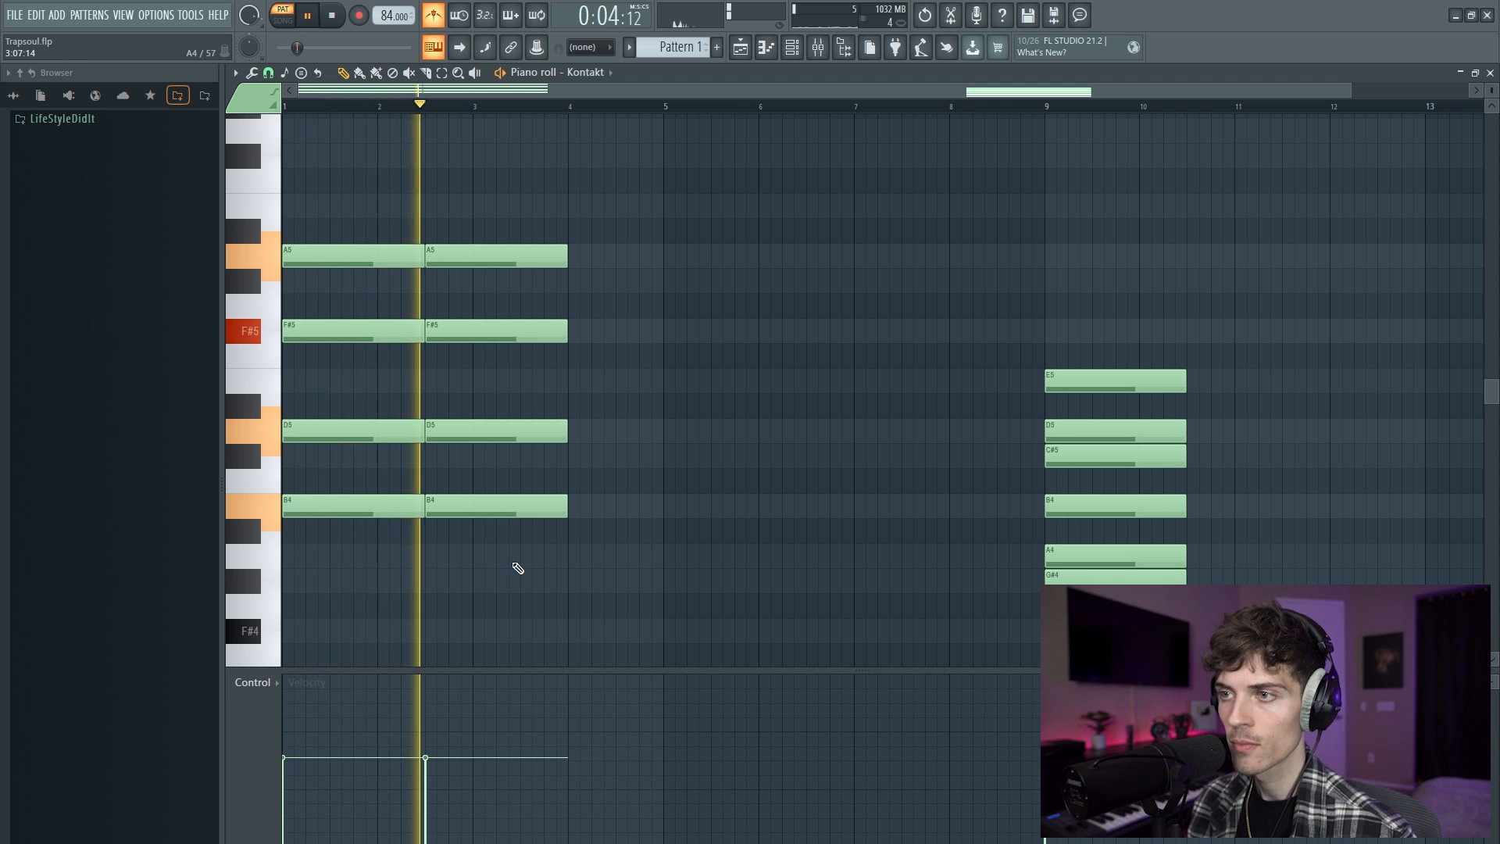
key("space")
left_click_drag(496, 563, 575, 172)
left_click_drag(564, 256, 458, 281)
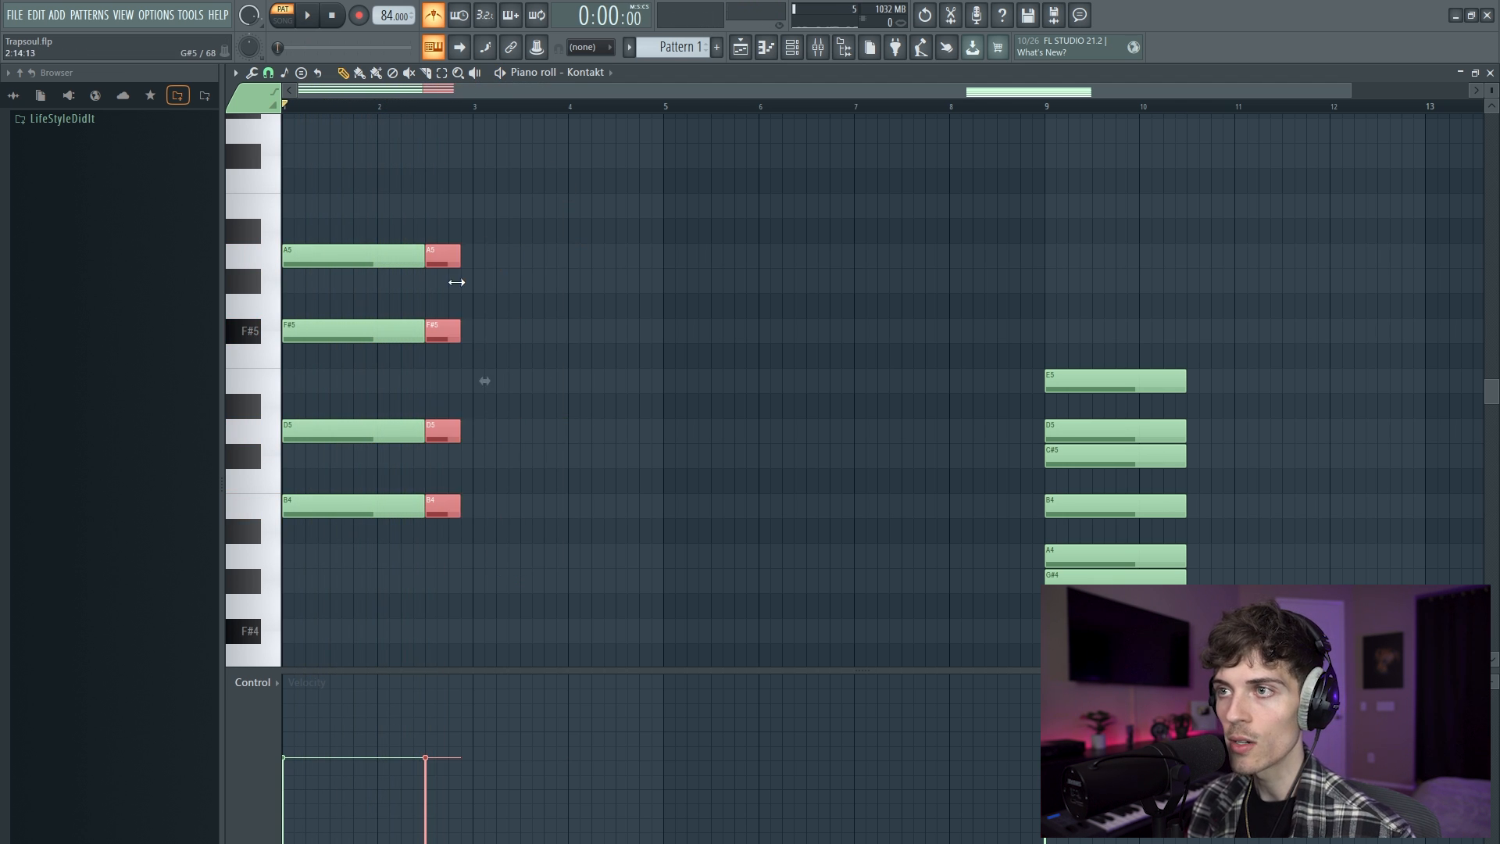
- Place C#5, E5 and G#5 directly after the one-beat B minor chord, each one and a half bars long
scroll(992, 461, "down", 3)
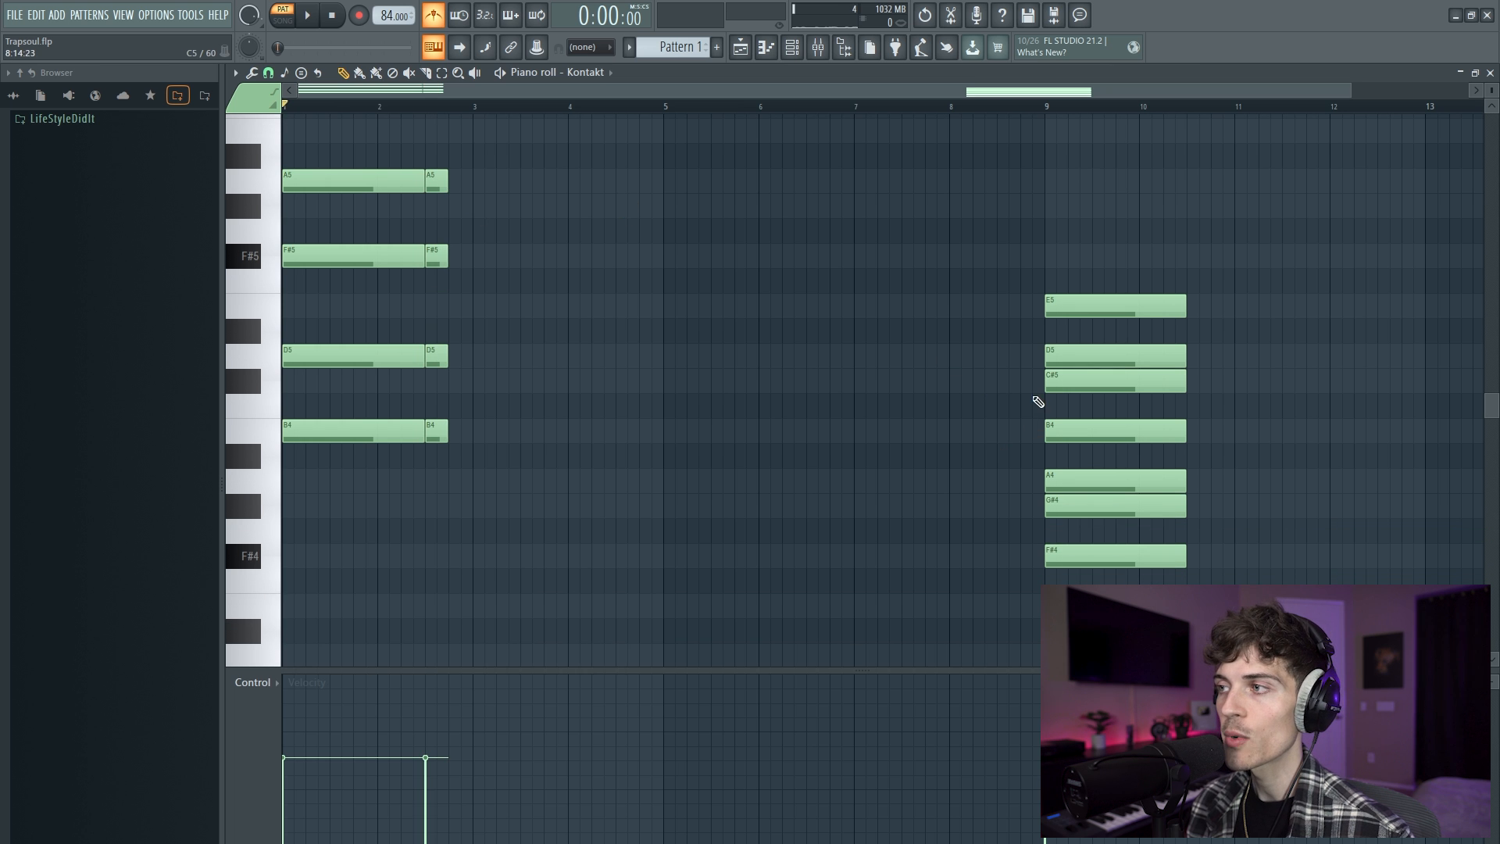
left_click(1094, 361)
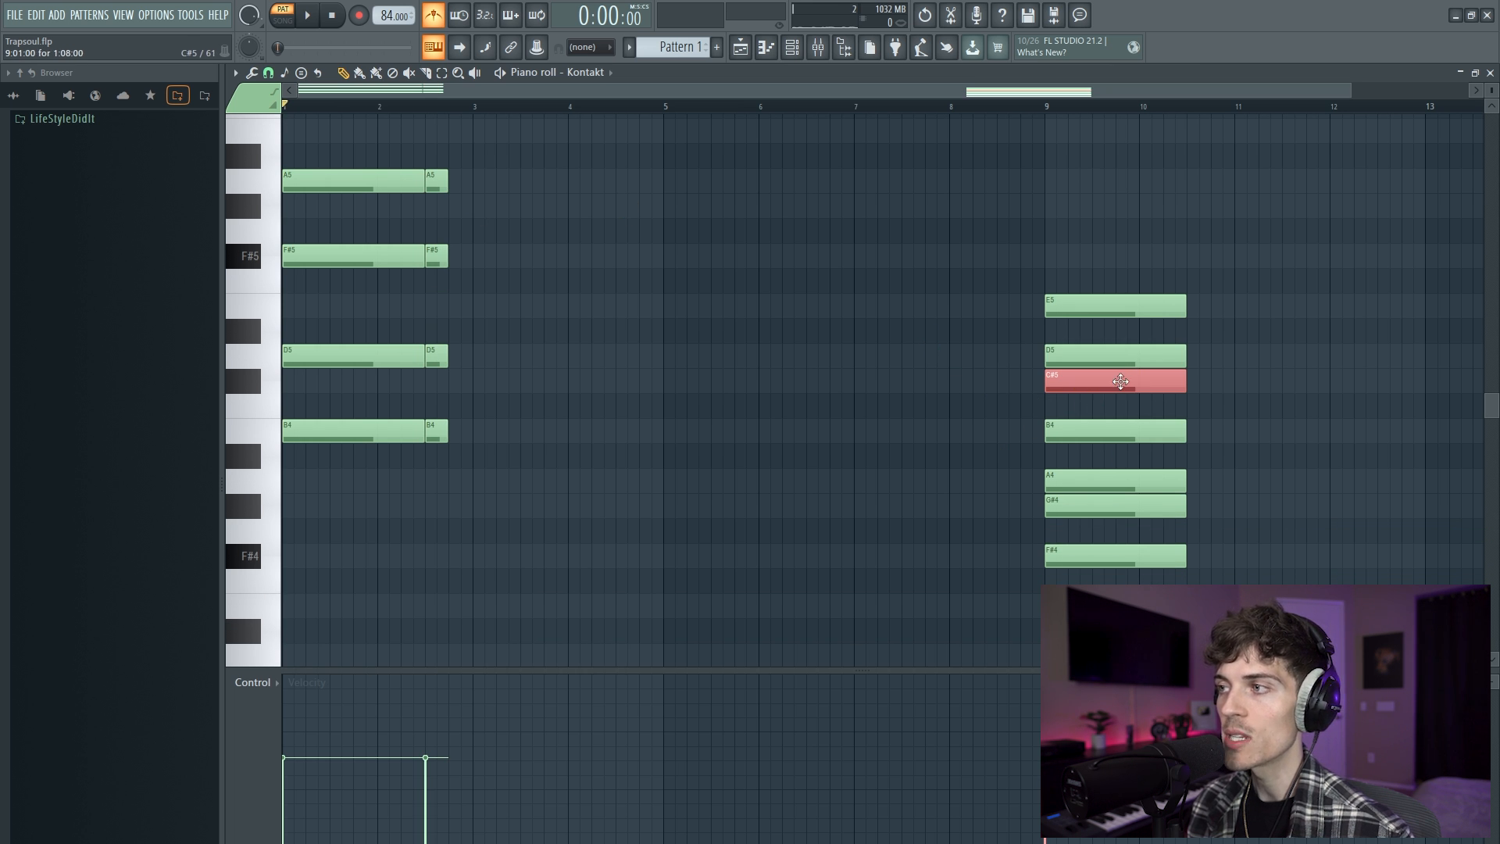
left_click(458, 404, "ctrl")
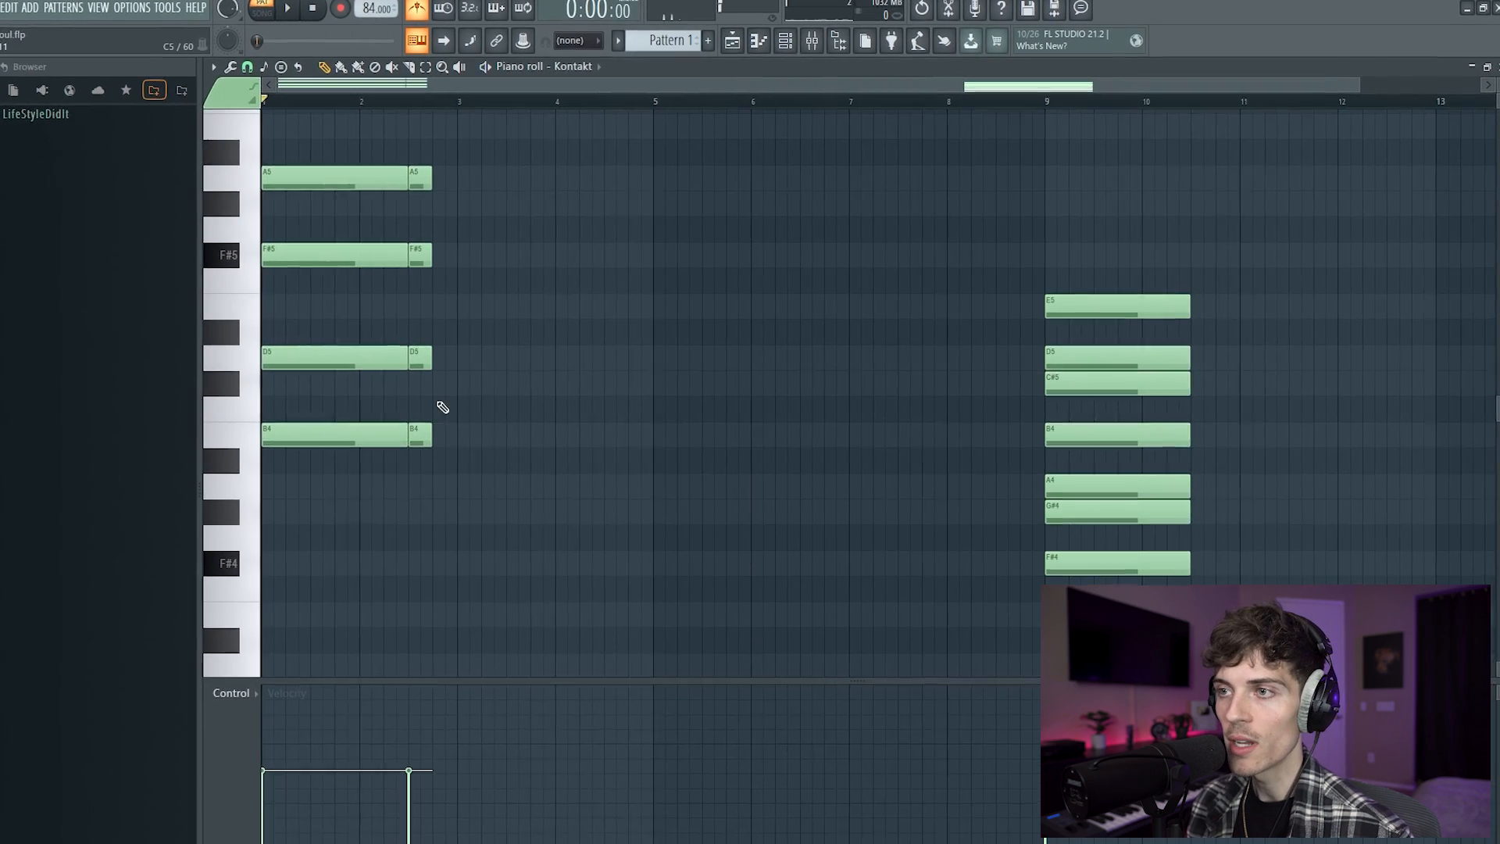
left_click(436, 395)
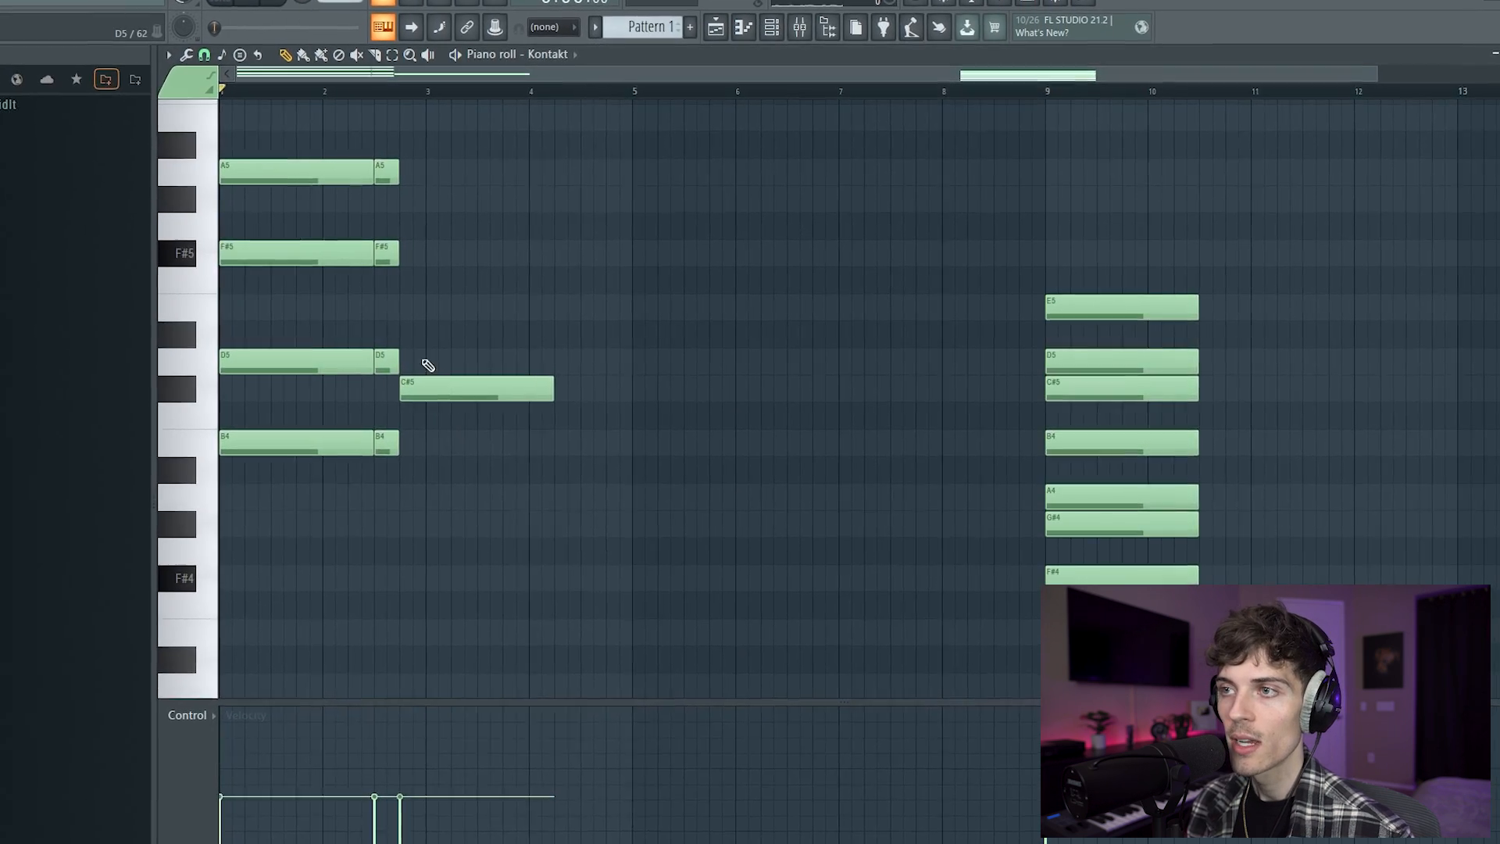
left_click(406, 309)
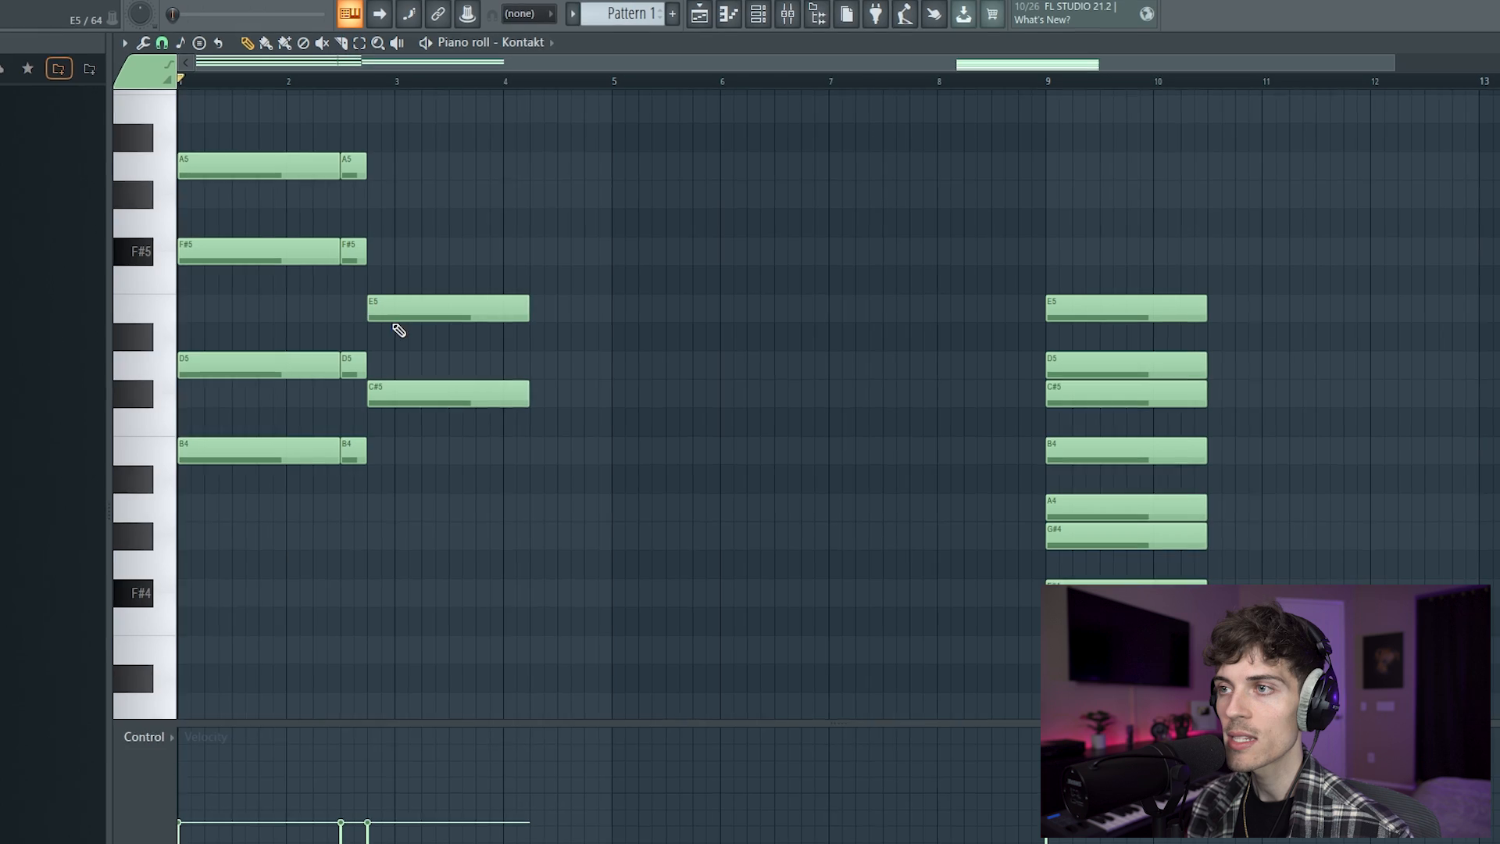
left_click_drag(403, 342, 525, 367)
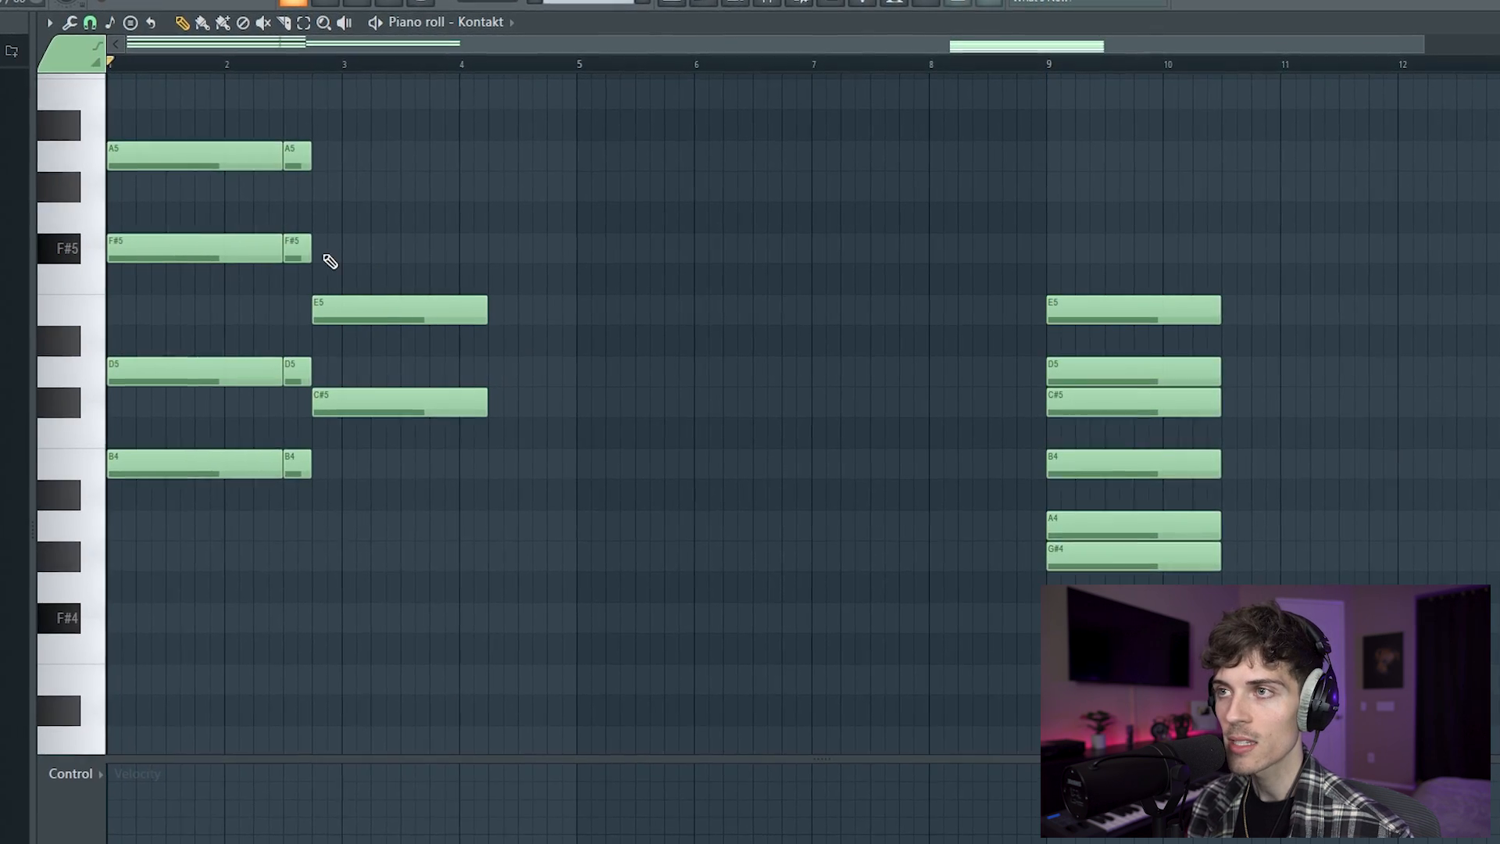
left_click(319, 191)
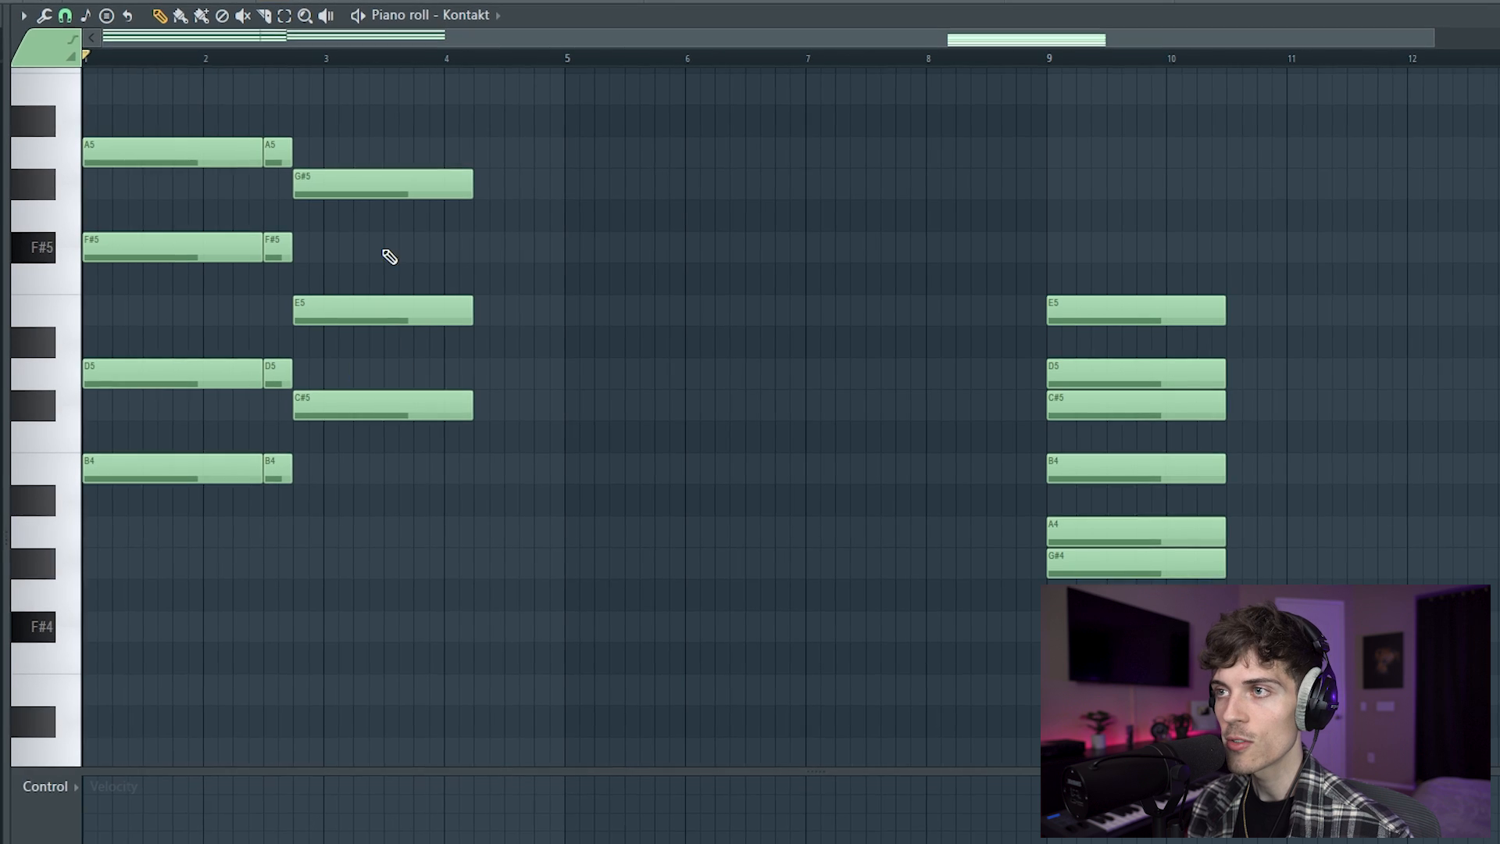
left_click_drag(365, 287, 422, 203)
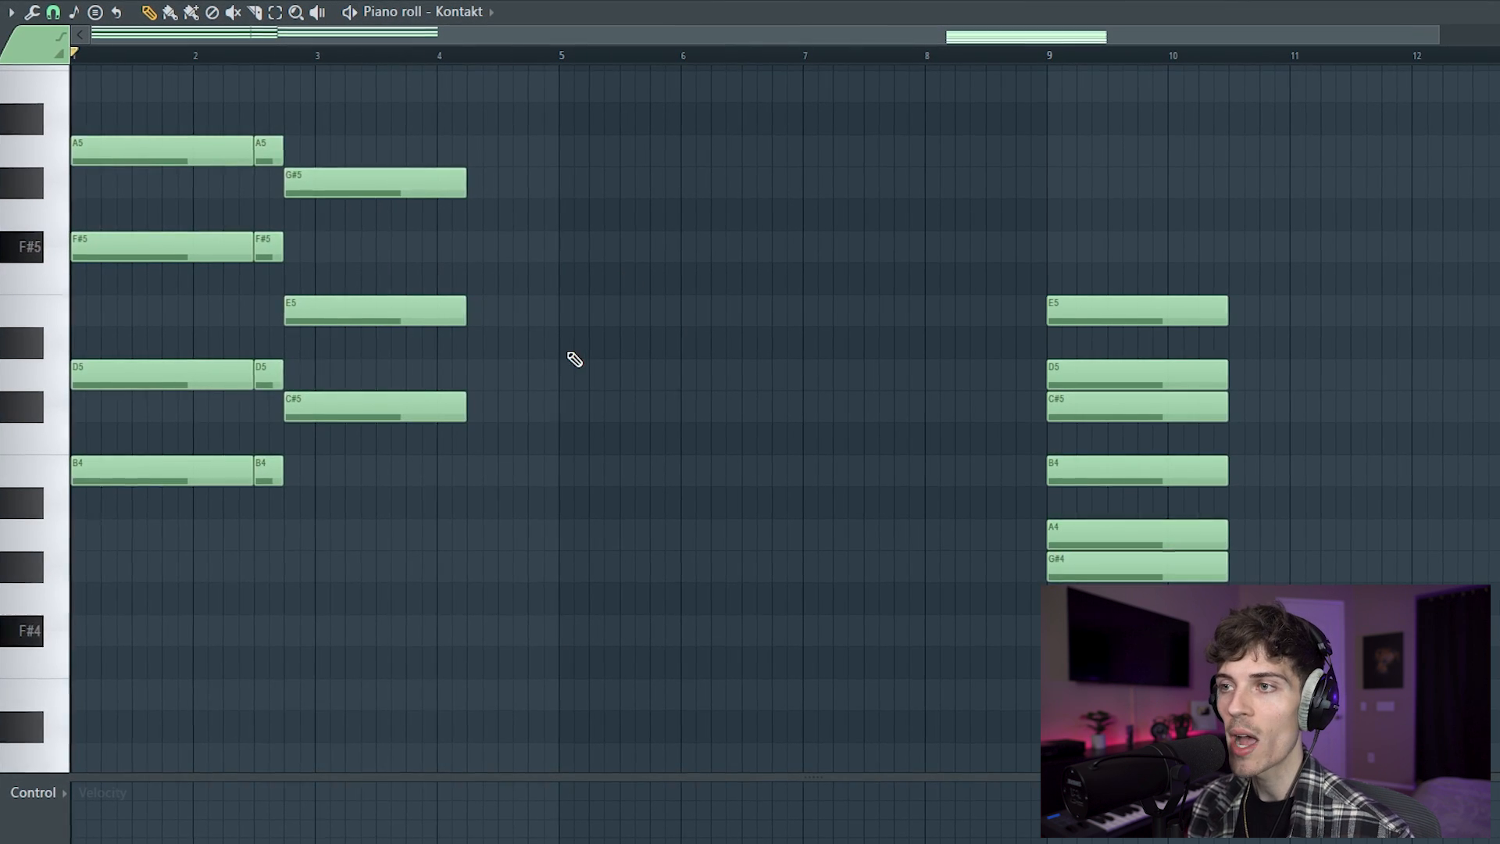
- Add B5 above the C# minor triad as its seventh, matching the length of the other notes
scroll(438, 508, "up", 3)
left_click_drag(362, 584, 523, 156)
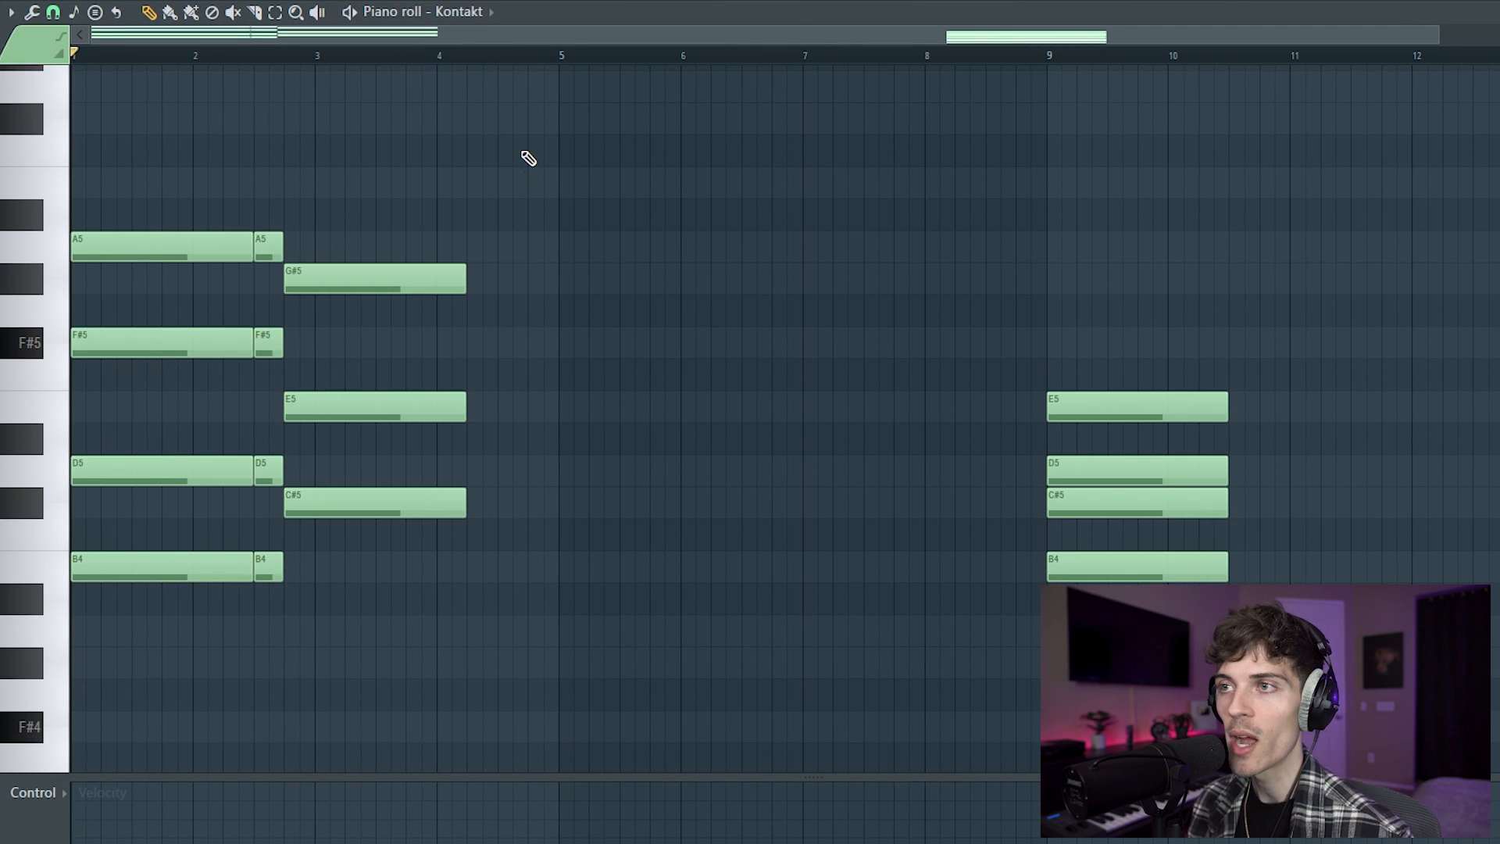
left_click_drag(438, 247, 433, 244)
left_click(289, 190)
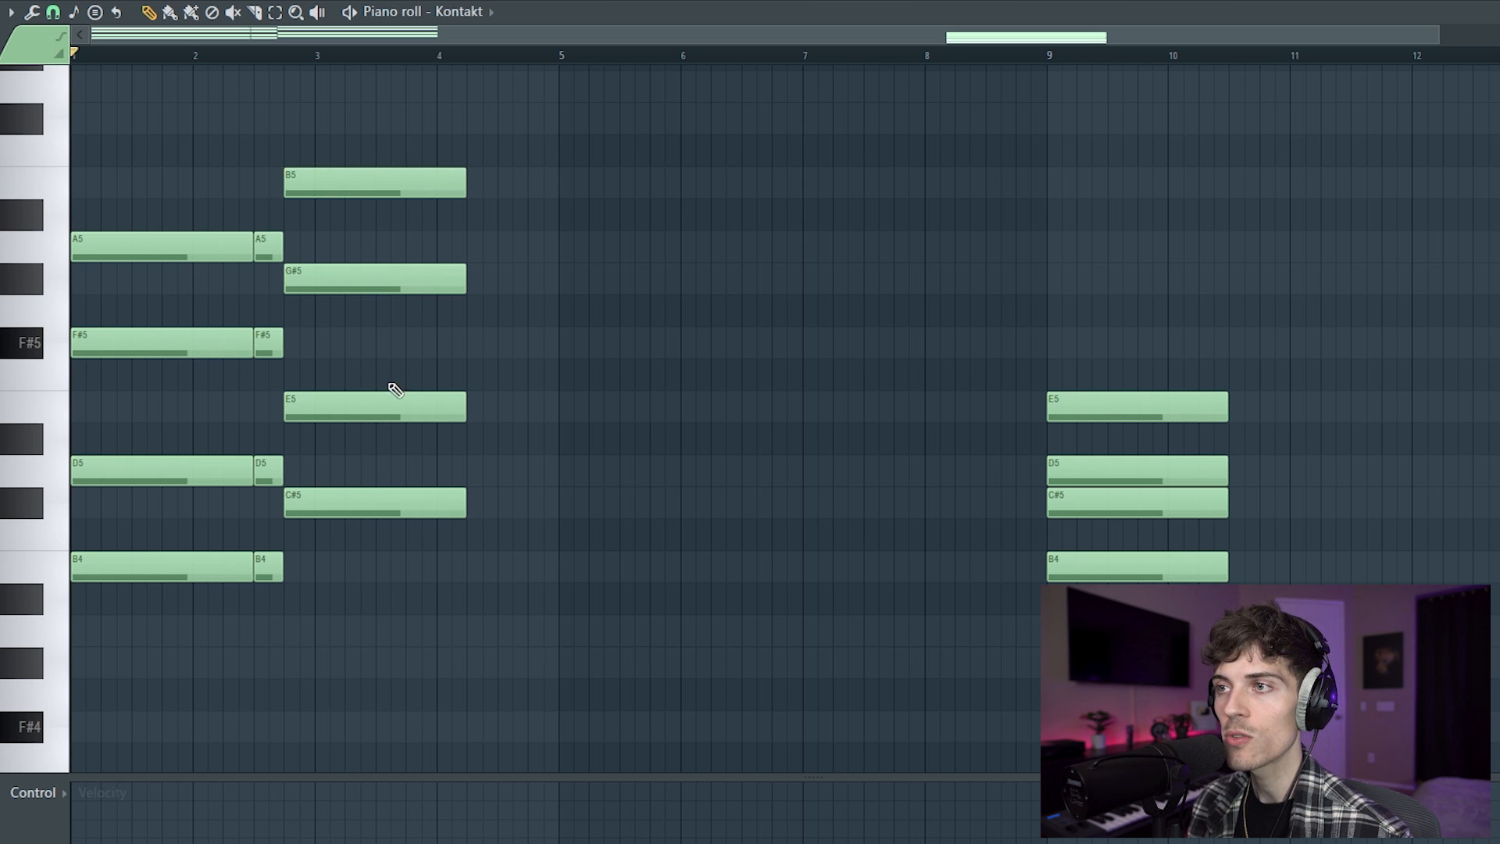
- Play back the B minor seventh and C# minor seventh chords from the start
left_click_drag(353, 136, 596, 609)
left_click(629, 529)
left_click_drag(178, 210, 78, 660)
left_click(481, 646)
key("space")
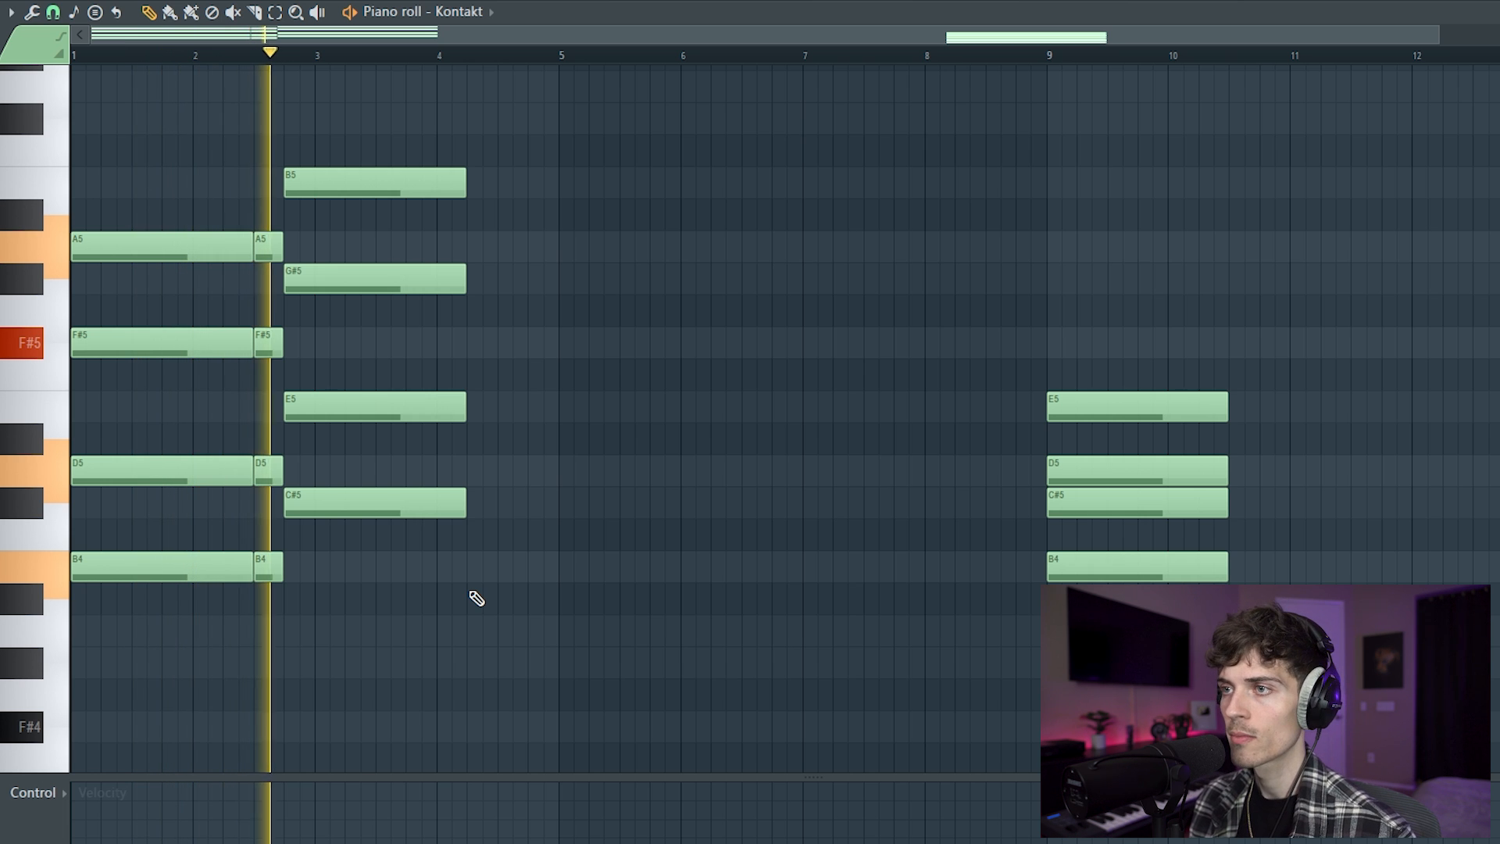
key("space")
- Shorten the C# minor seventh chord to one beat and transpose all notes down one octave
left_click_drag(349, 107, 435, 576)
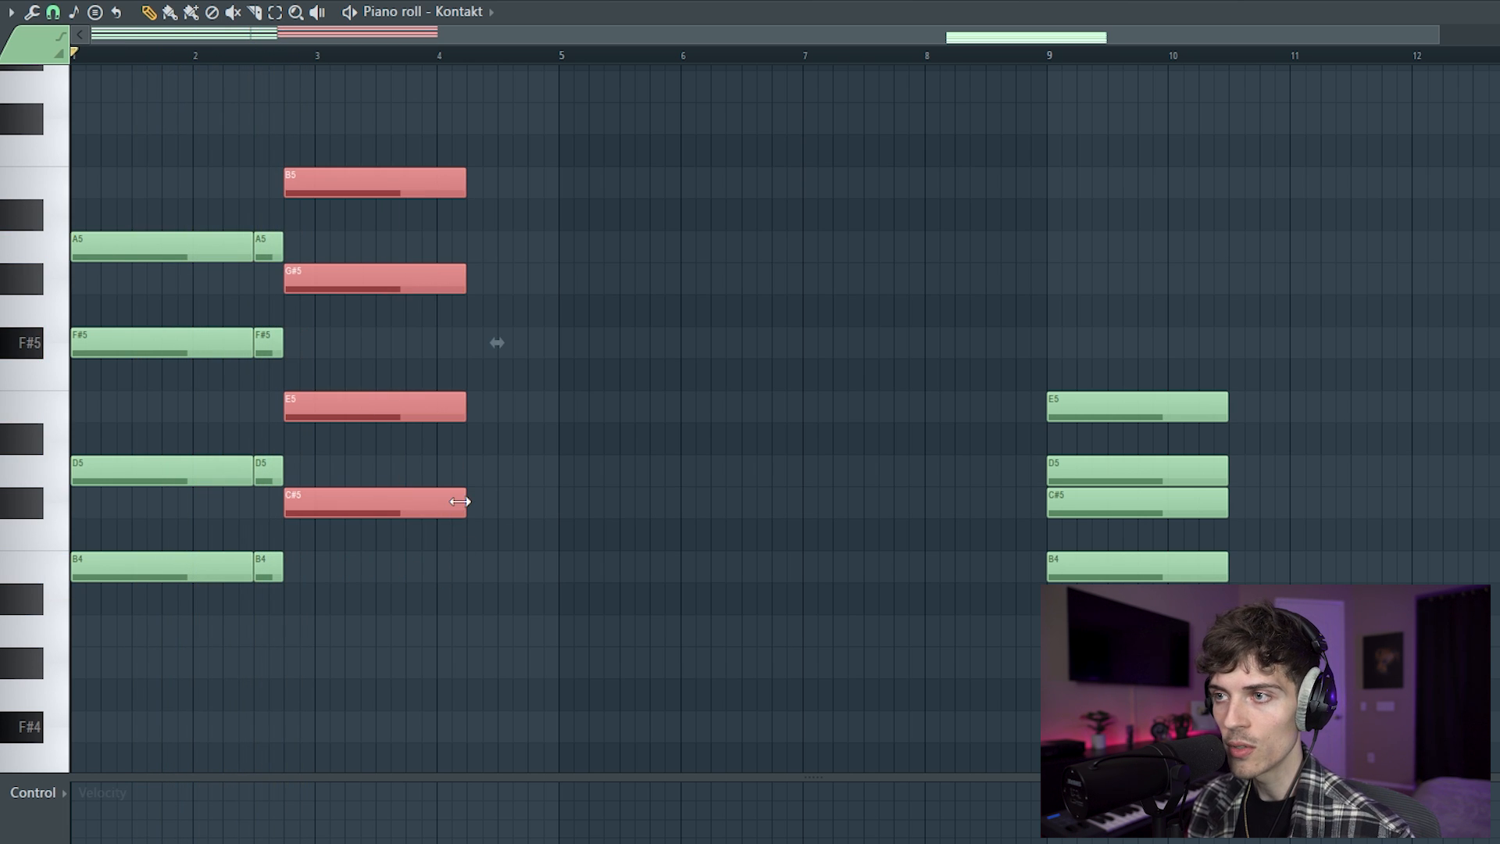
left_click_drag(464, 504, 340, 532)
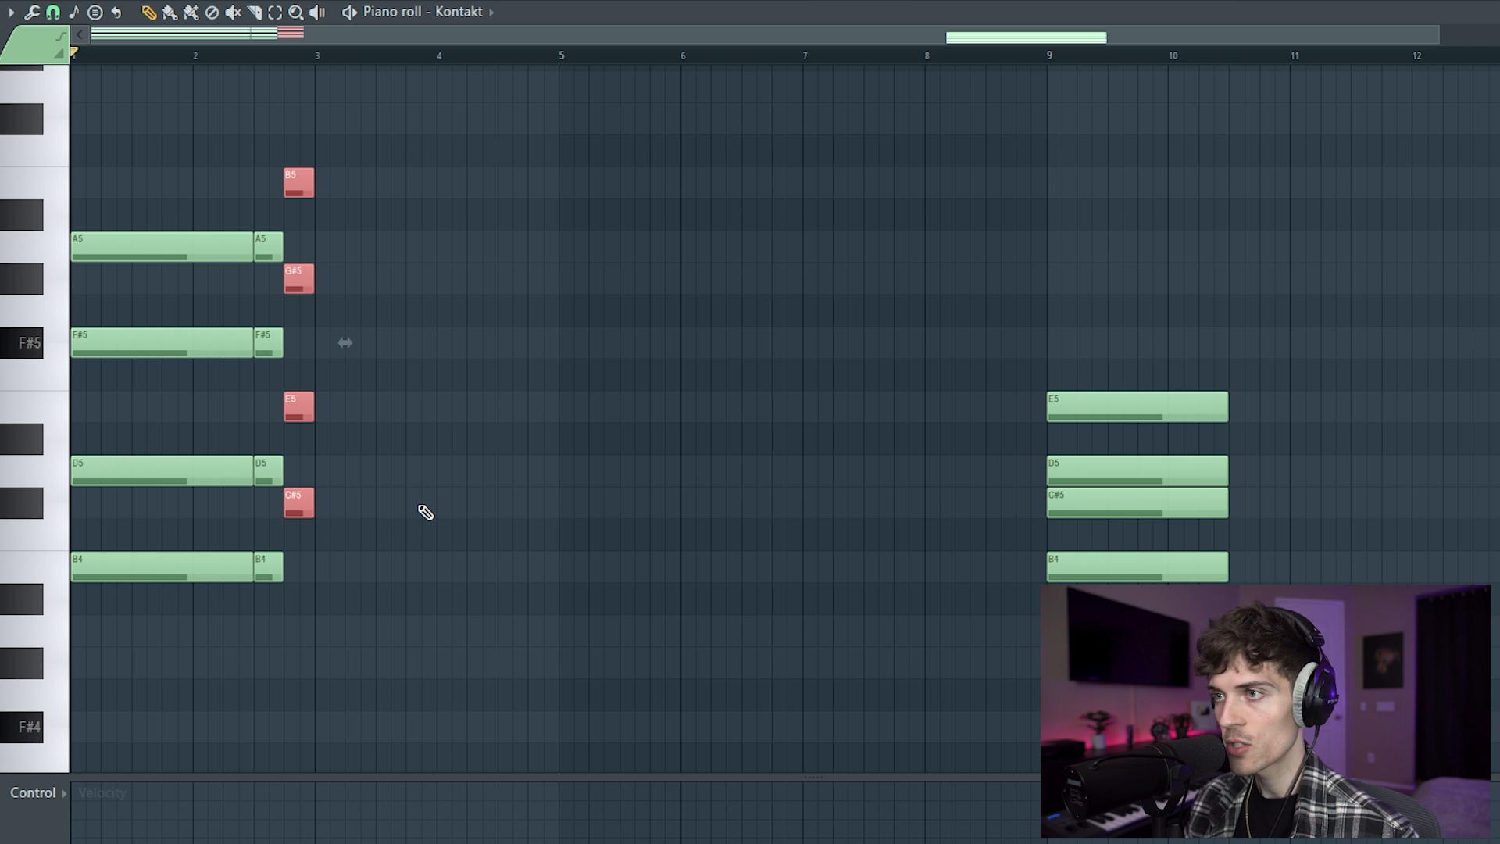
key("ctrl+a")
key("ctrl+Down")
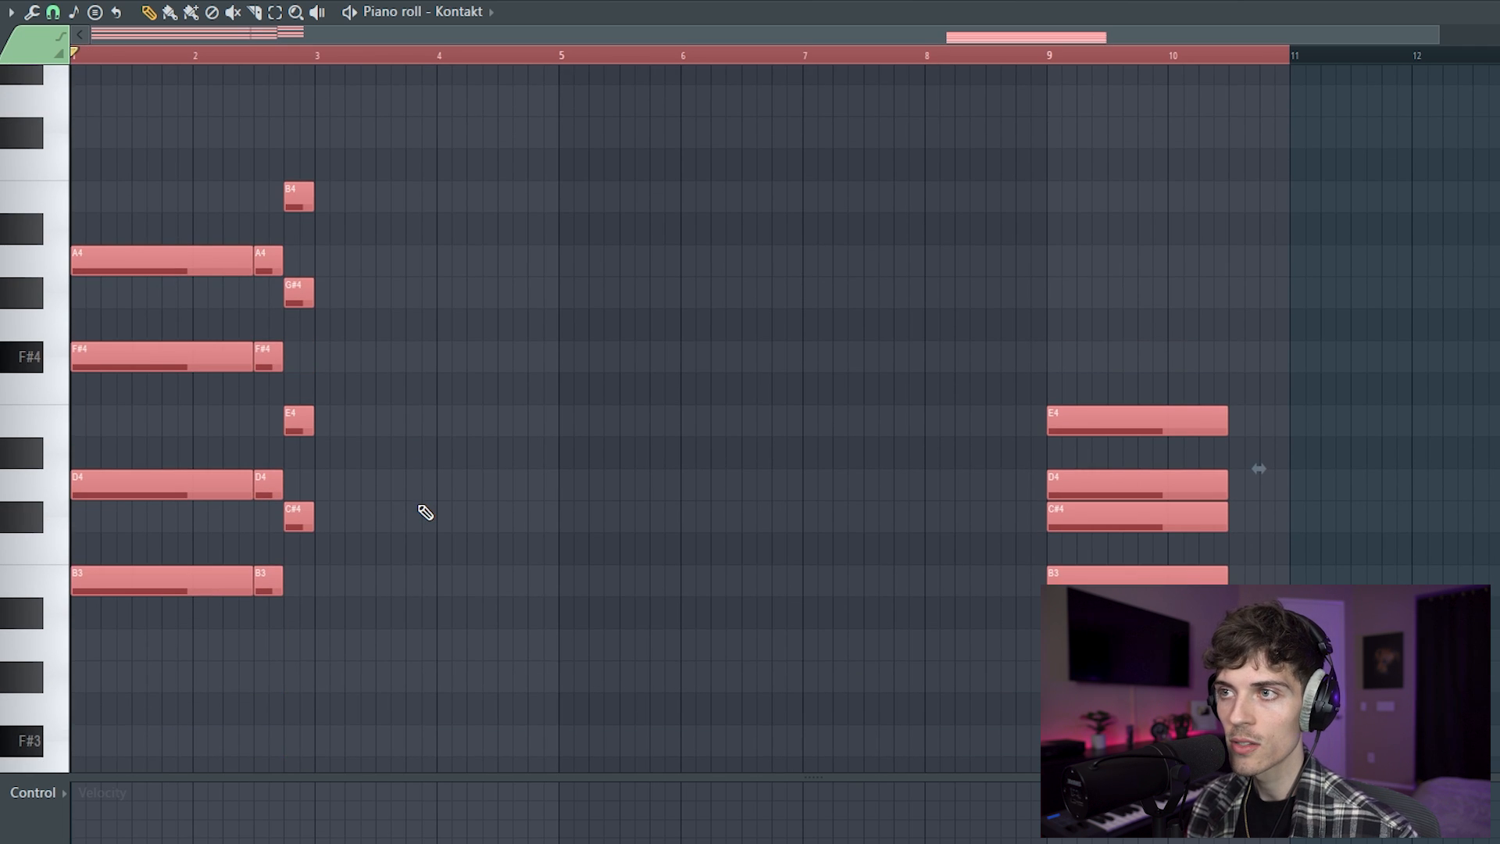
- Clear the note selection and listen to the progression in the lower octave
key("space")
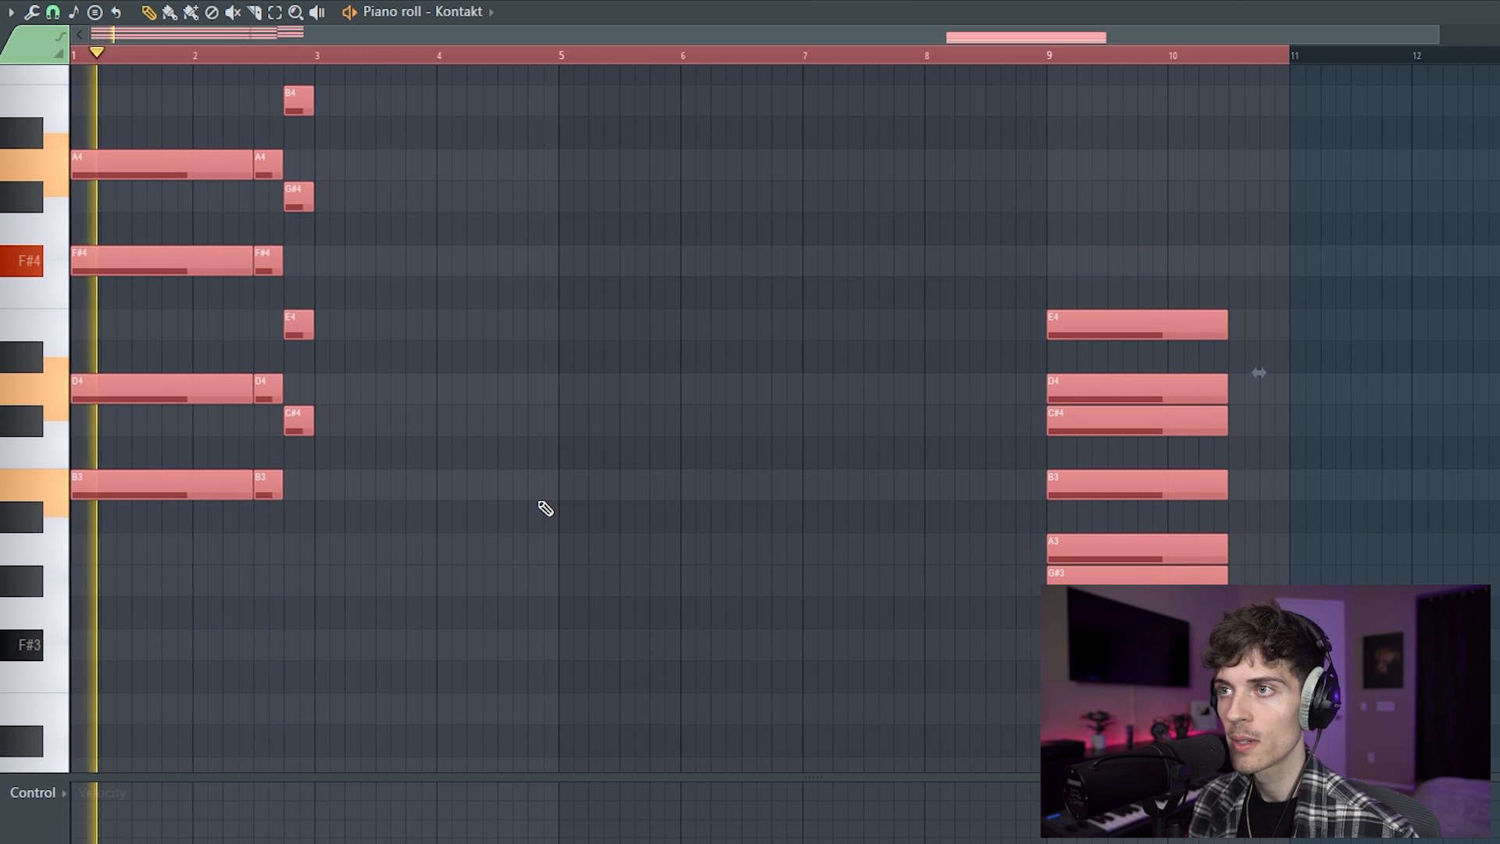
scroll(539, 502, "up", 1)
key("ctrl+d")
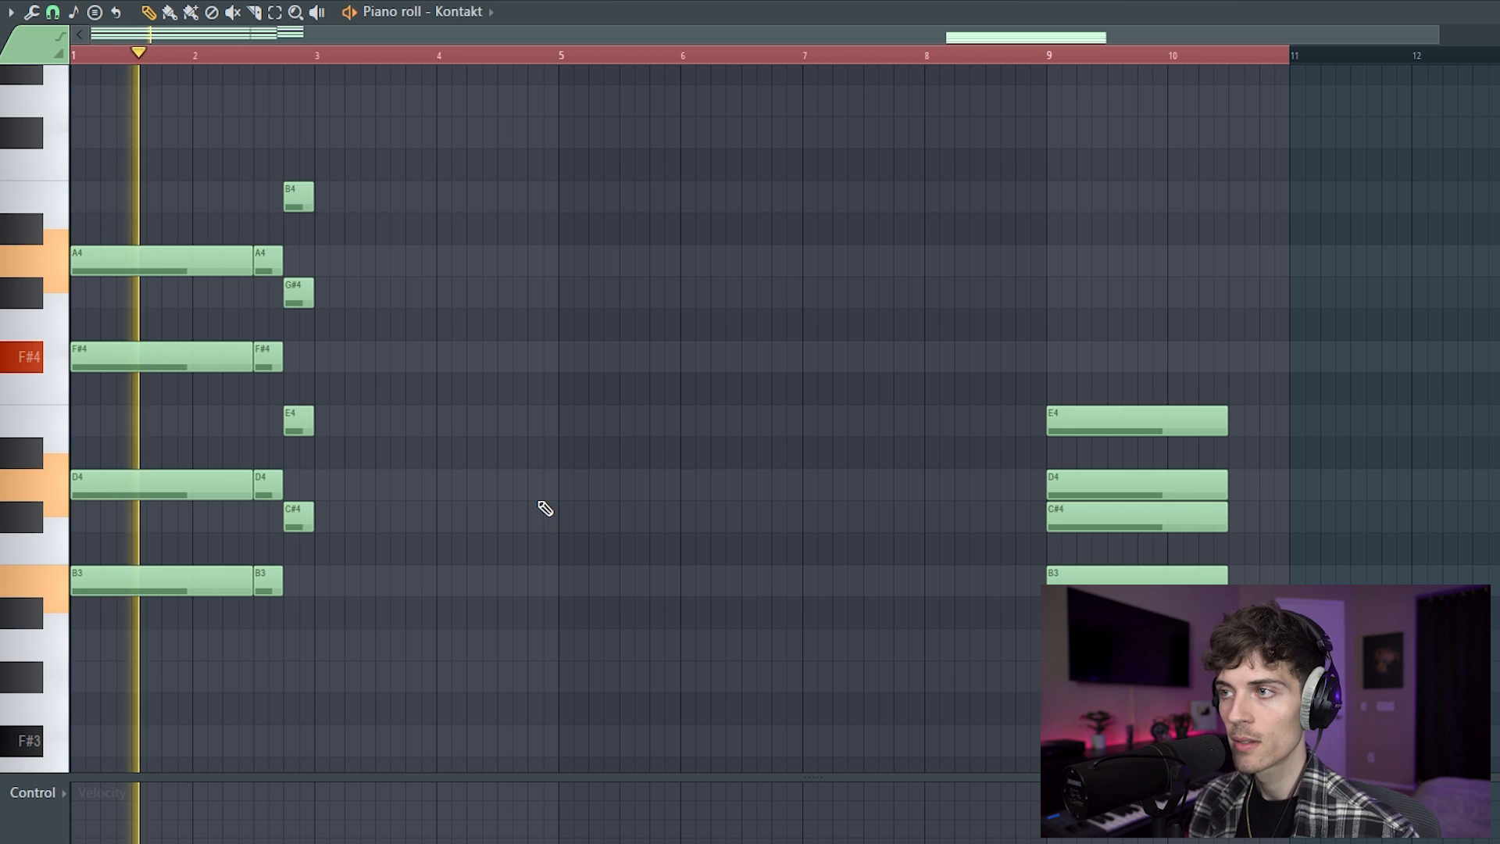
left_click(1067, 480)
key("space")
- Build a D major triad at bar 3 from D4, F#4 and A4, each one bar long
left_click_drag(1035, 475, 1094, 480)
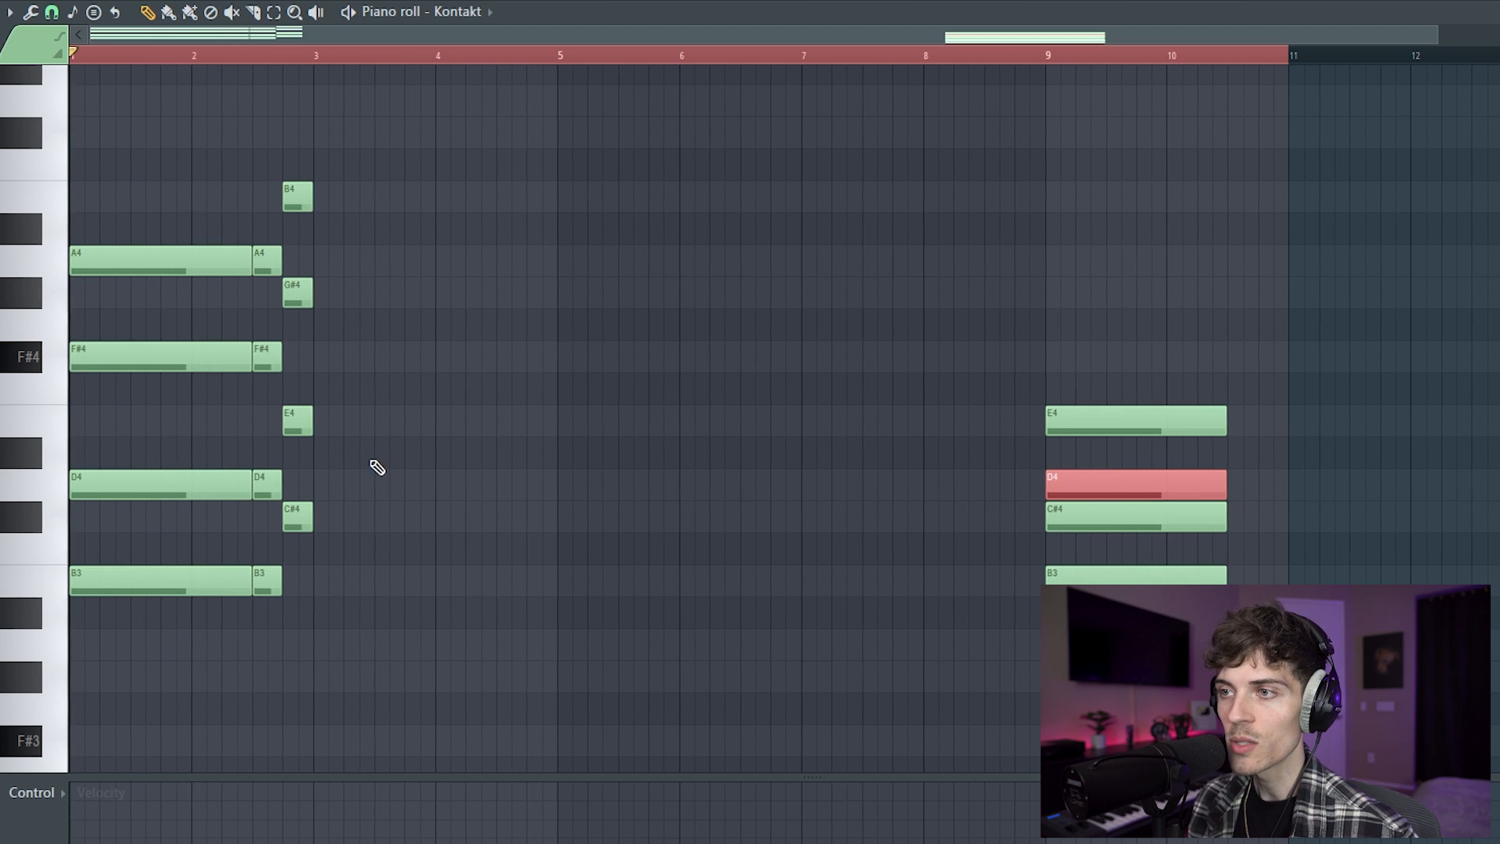
left_click(330, 491)
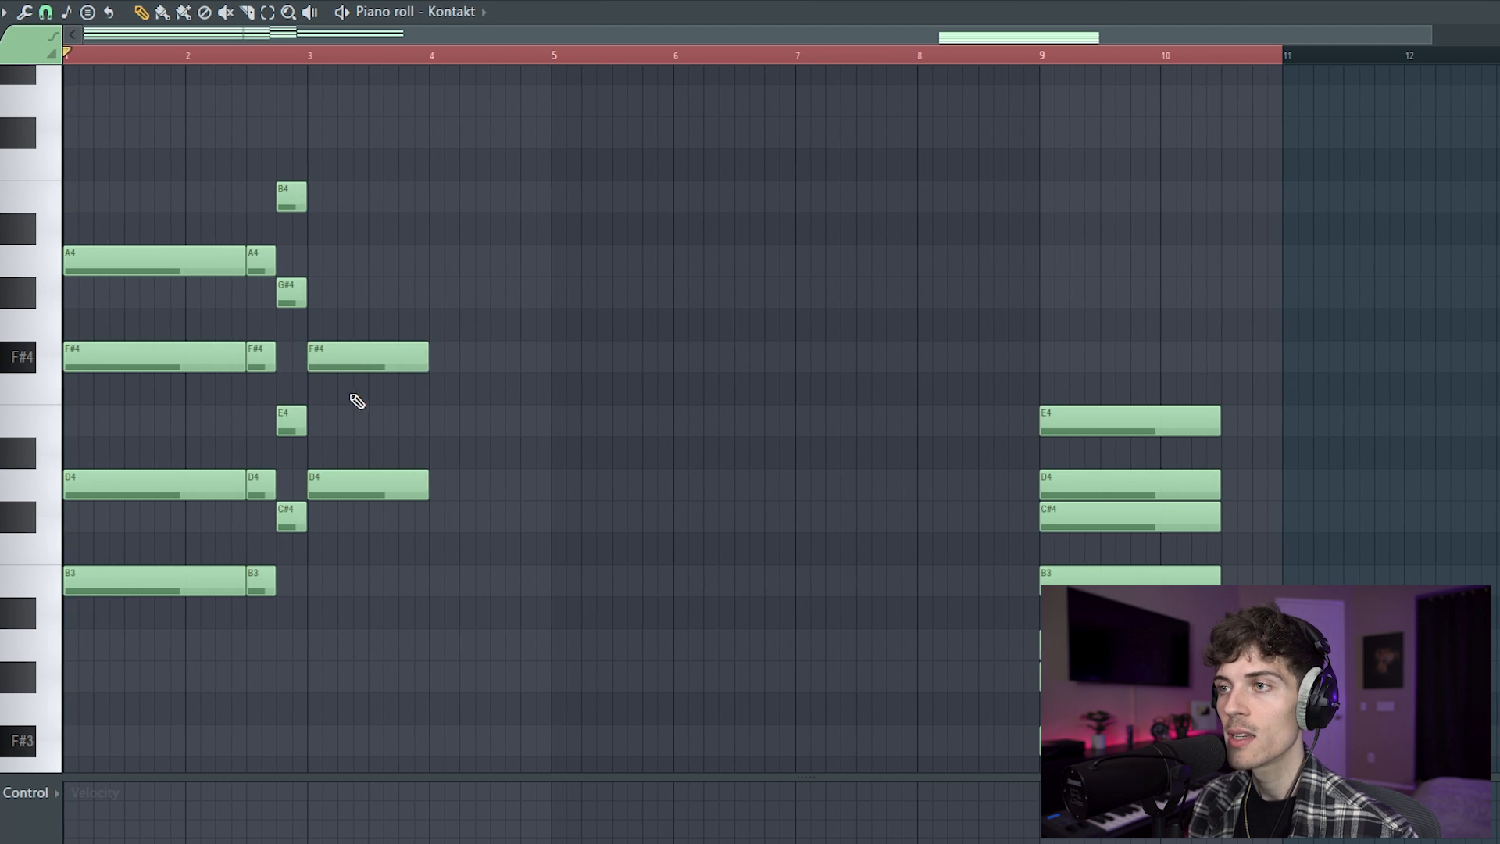
left_click_drag(382, 427, 407, 468)
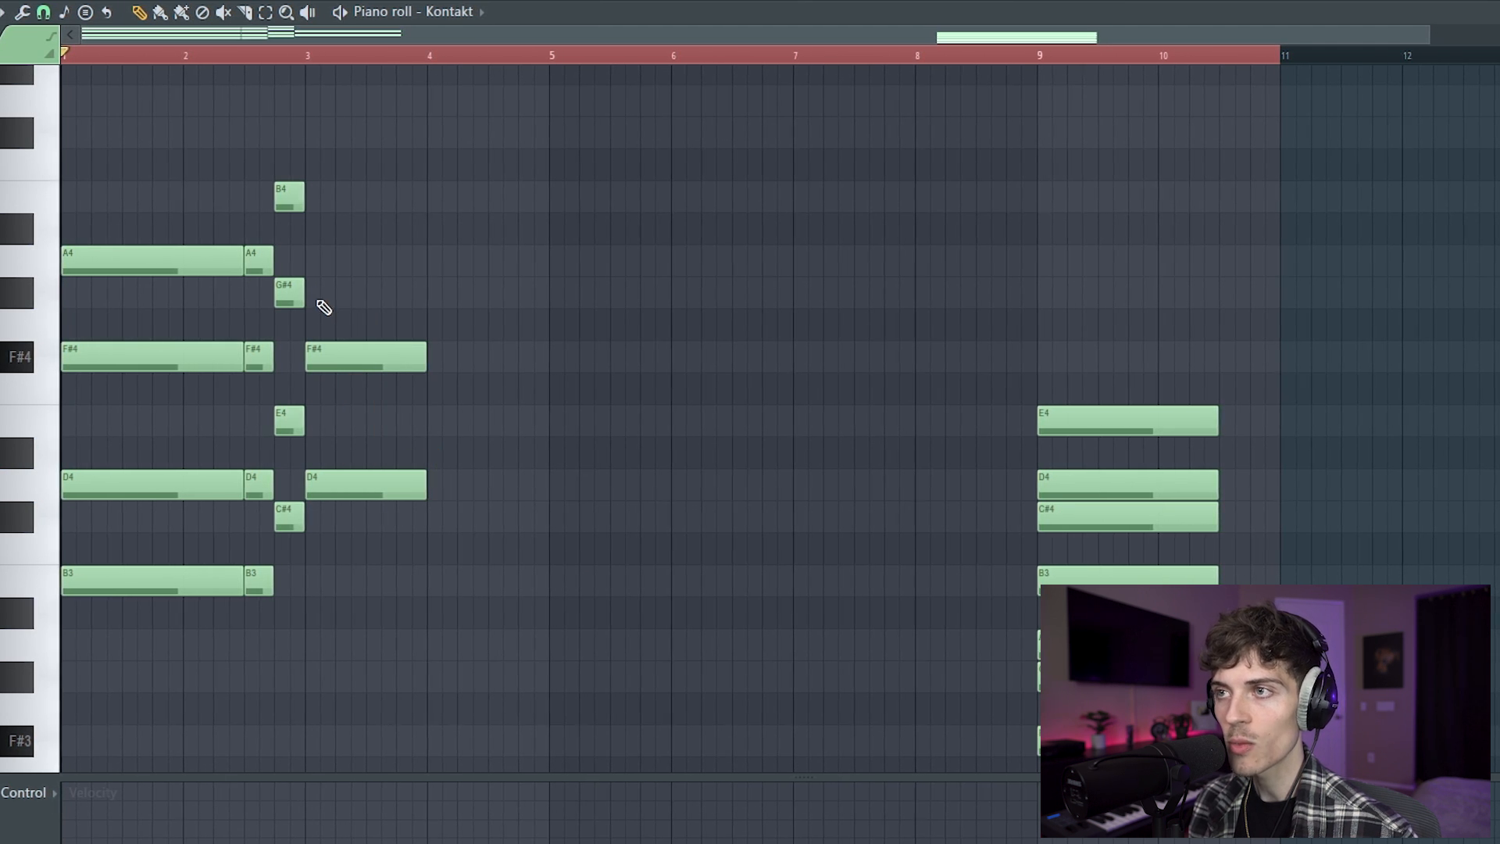
left_click(311, 264)
left_click_drag(352, 528, 421, 215)
left_click(471, 342, "ctrl")
left_click_drag(374, 469, 427, 304)
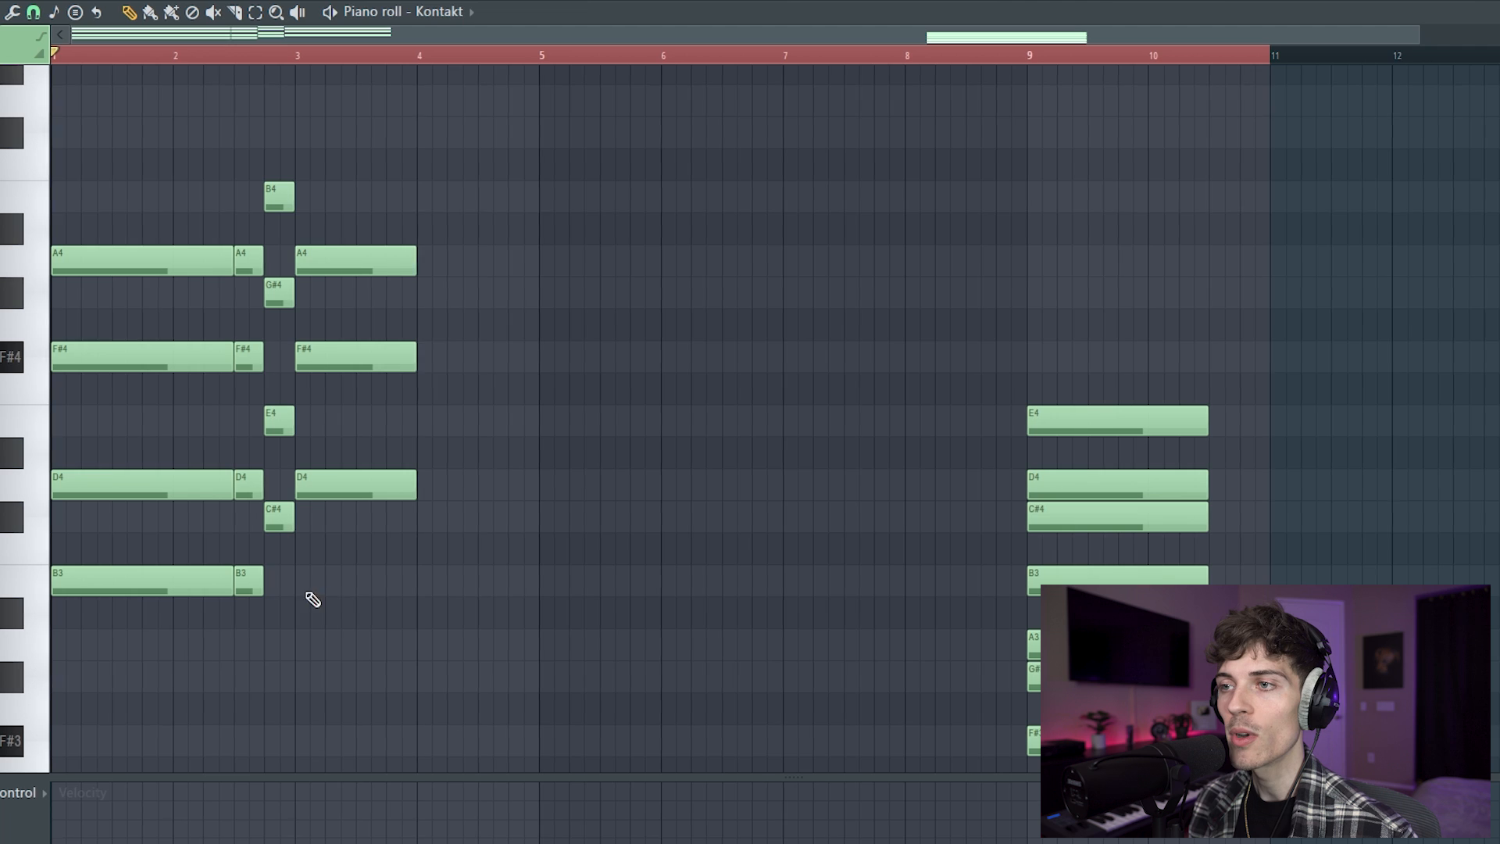
- Add C#5 above the D major triad at bar 3 as its seventh and play back the progression
left_click_drag(242, 564, 246, 374)
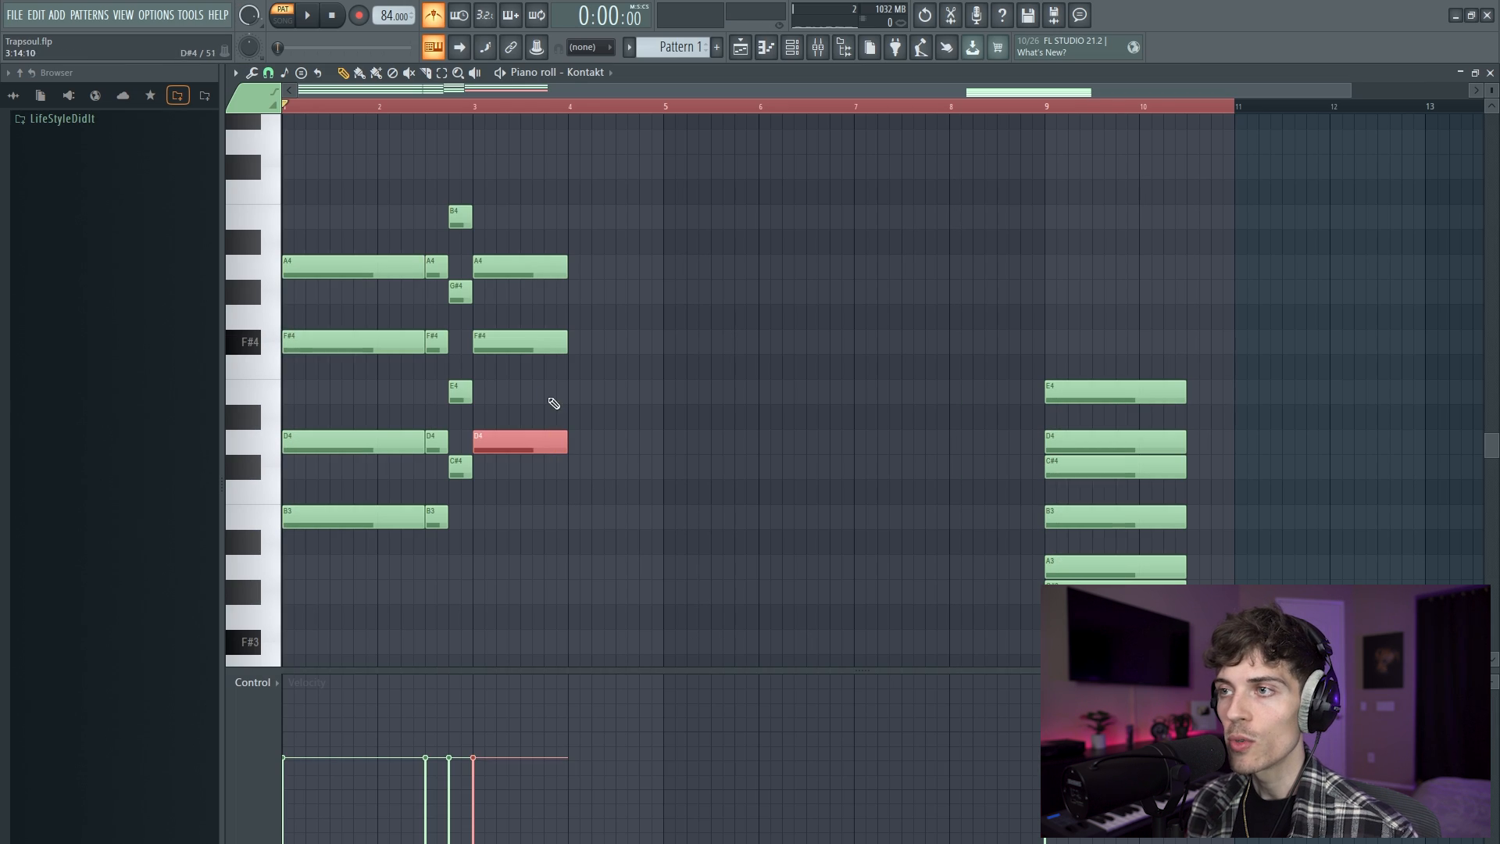
left_click_drag(554, 403, 579, 251)
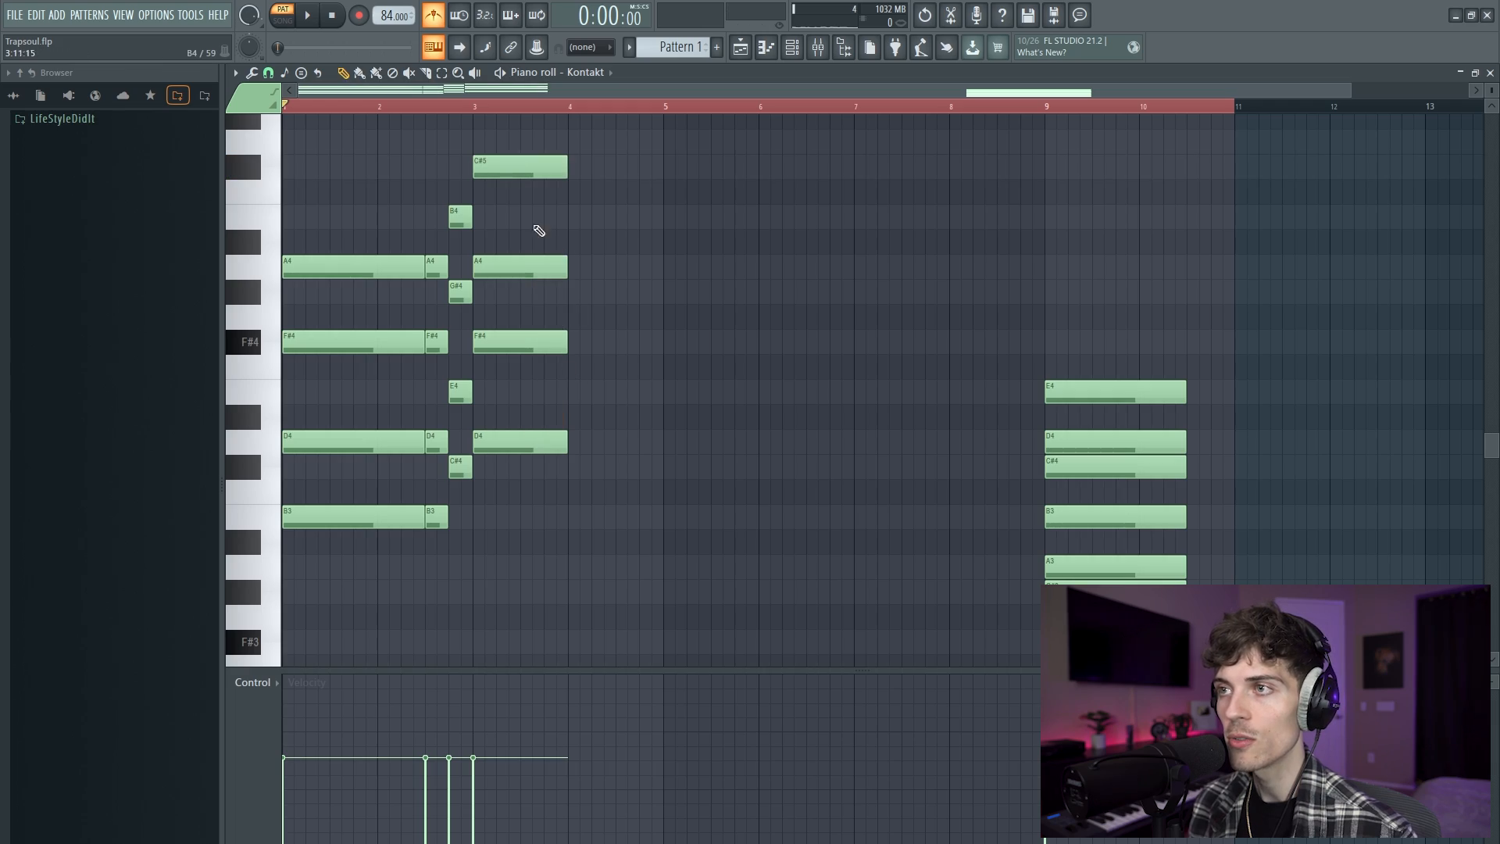
left_click_drag(512, 132, 579, 556)
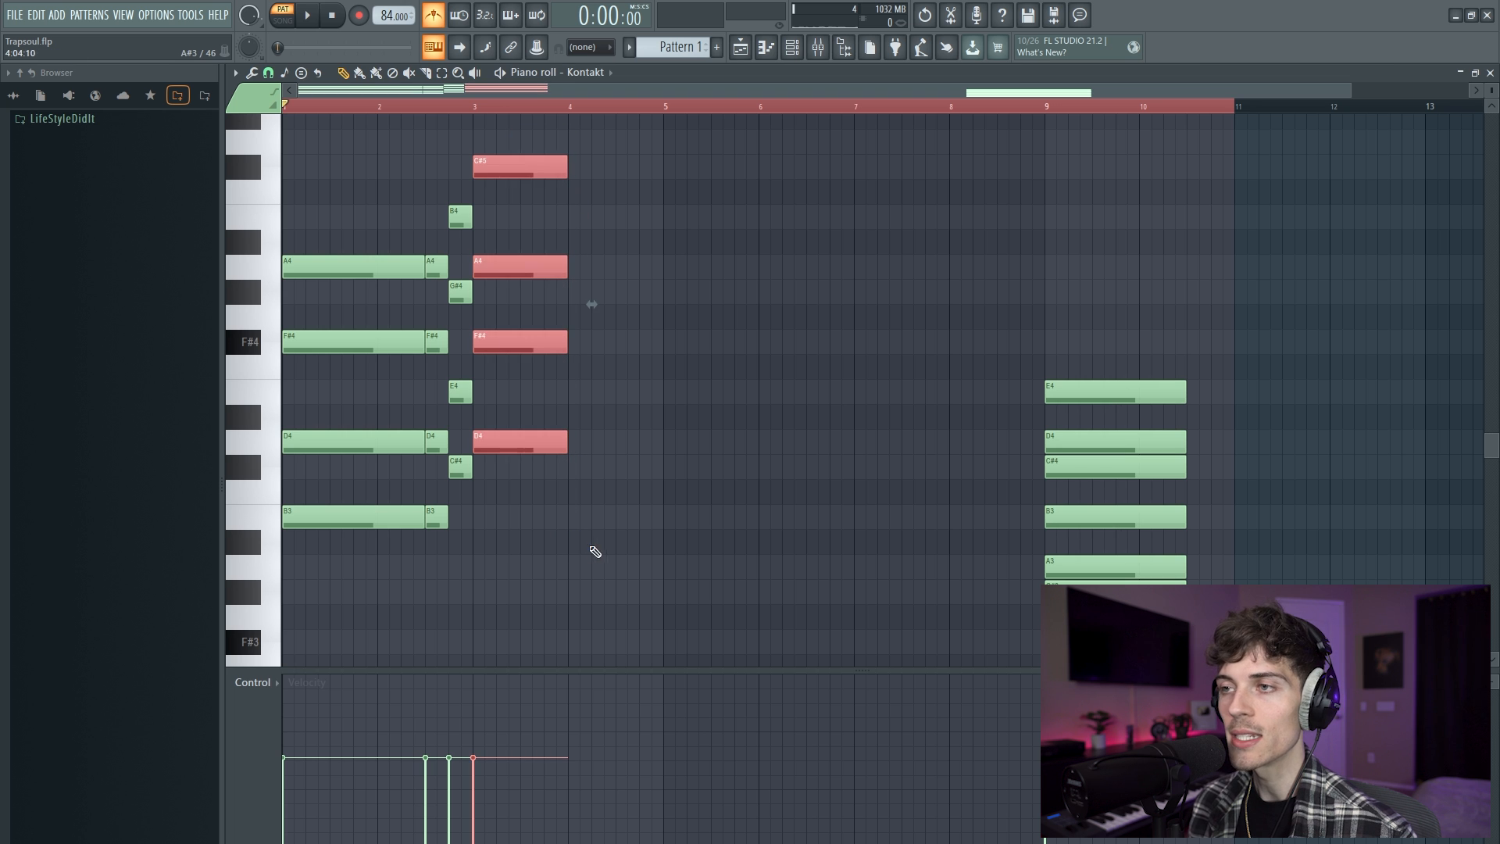
left_click(593, 552)
left_click_drag(1495, 89, 1495, 93)
key("space")
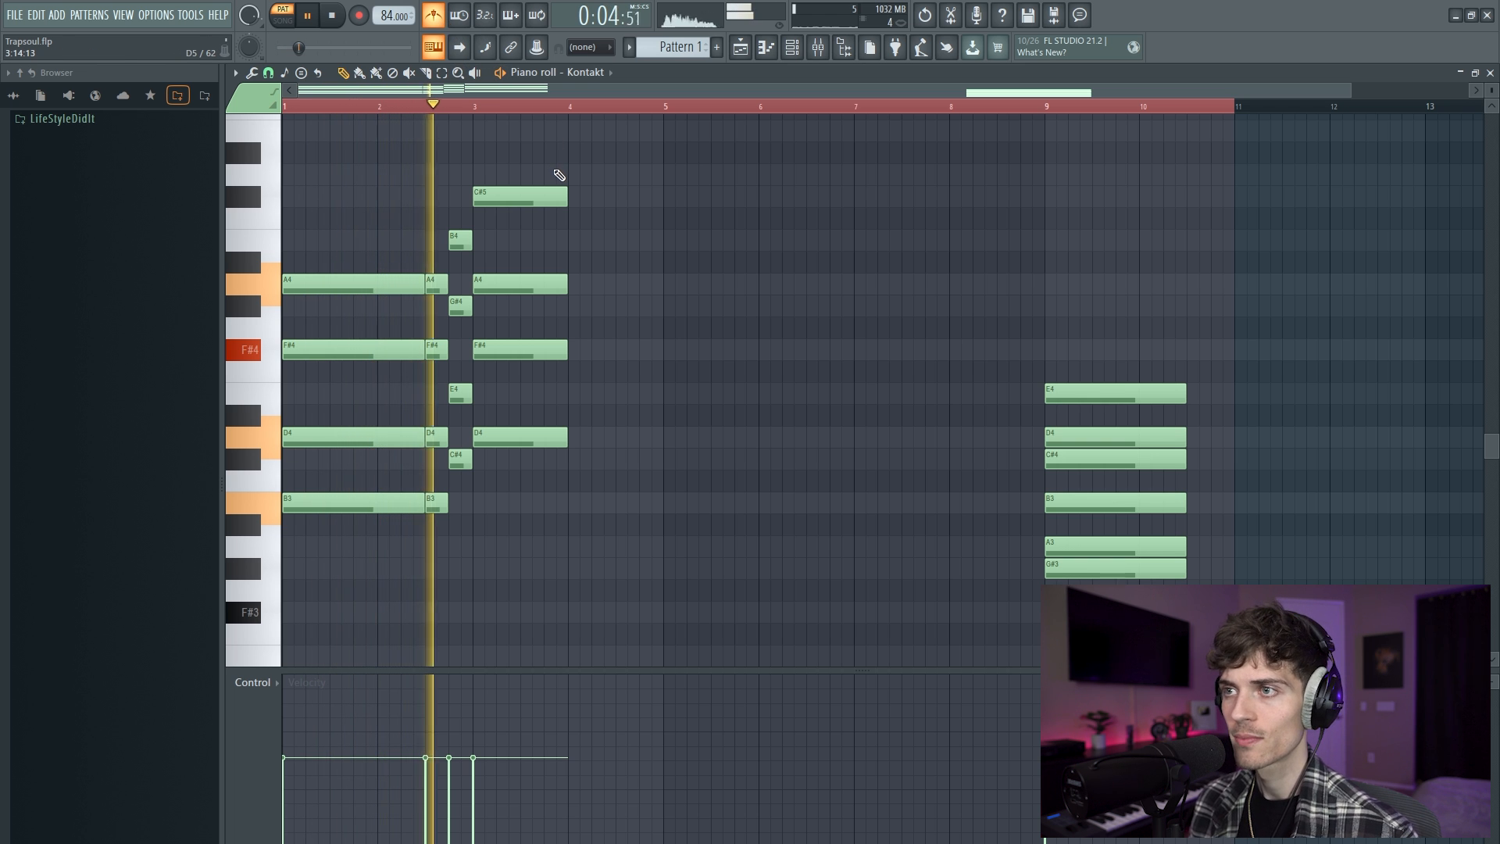
- Lengthen the four notes of the bar 3 chord to one and a half bars and audition the earlier chords
left_click_drag(561, 175, 608, 445)
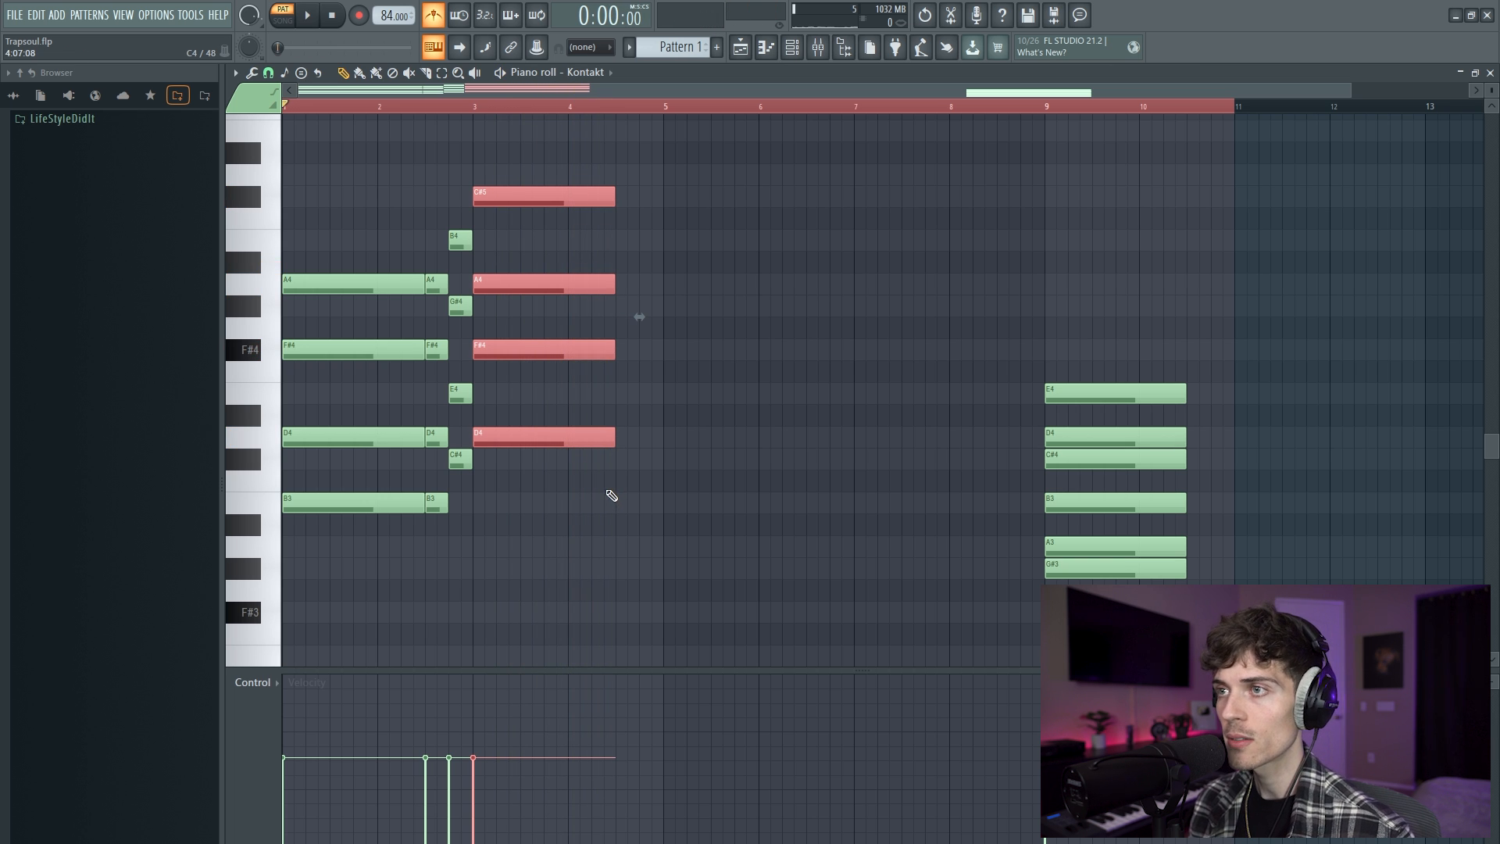
left_click(368, 412)
left_click(438, 418)
left_click(461, 420)
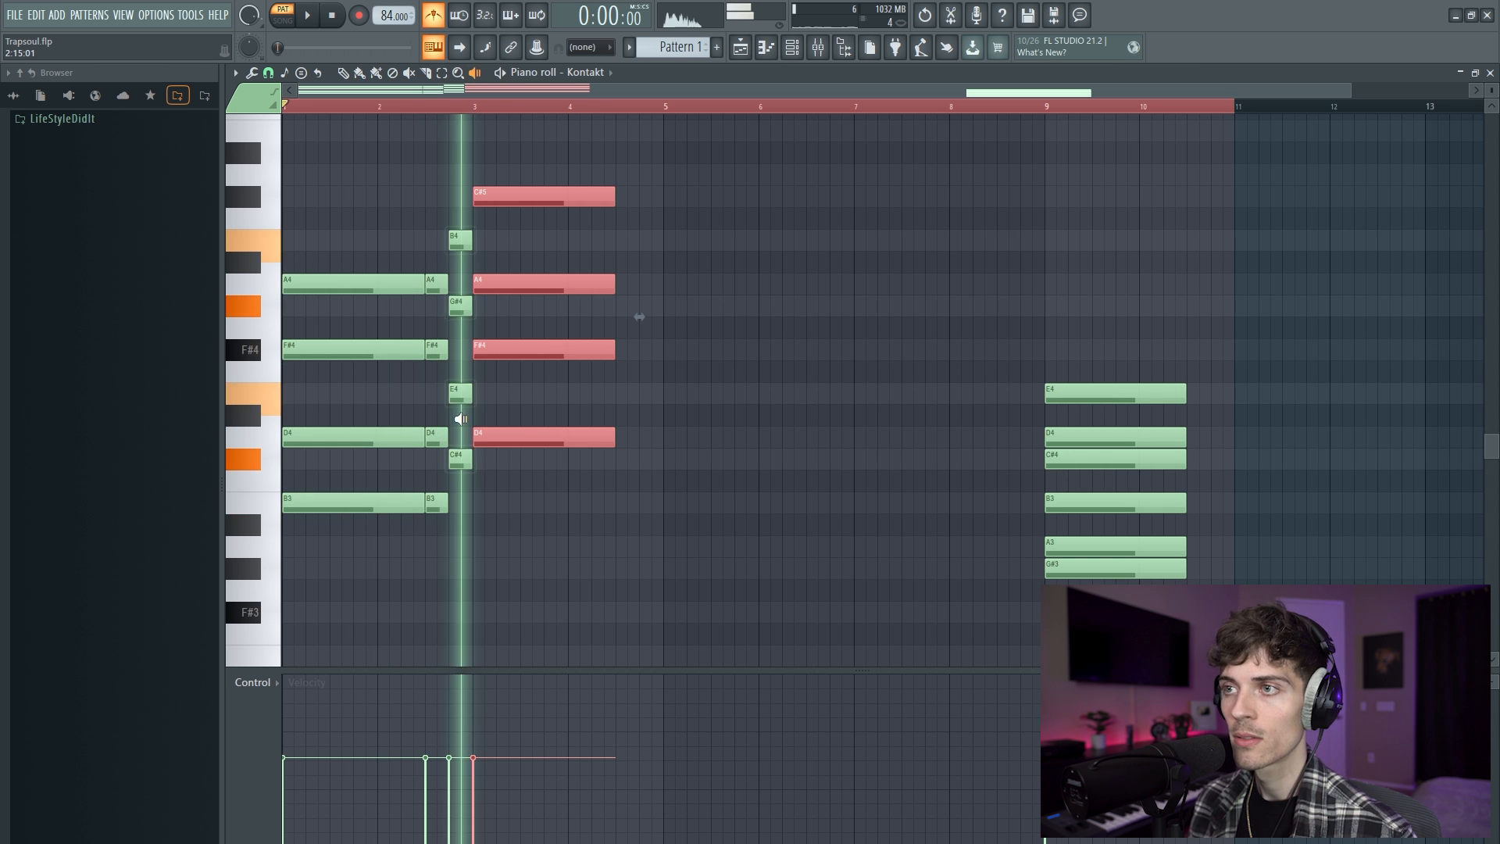
- Fill the rest of bar 4 with one-beat copies of the D major seventh and C# minor seventh chords and play the loop
left_click(547, 432)
left_click(516, 429)
left_click(469, 434)
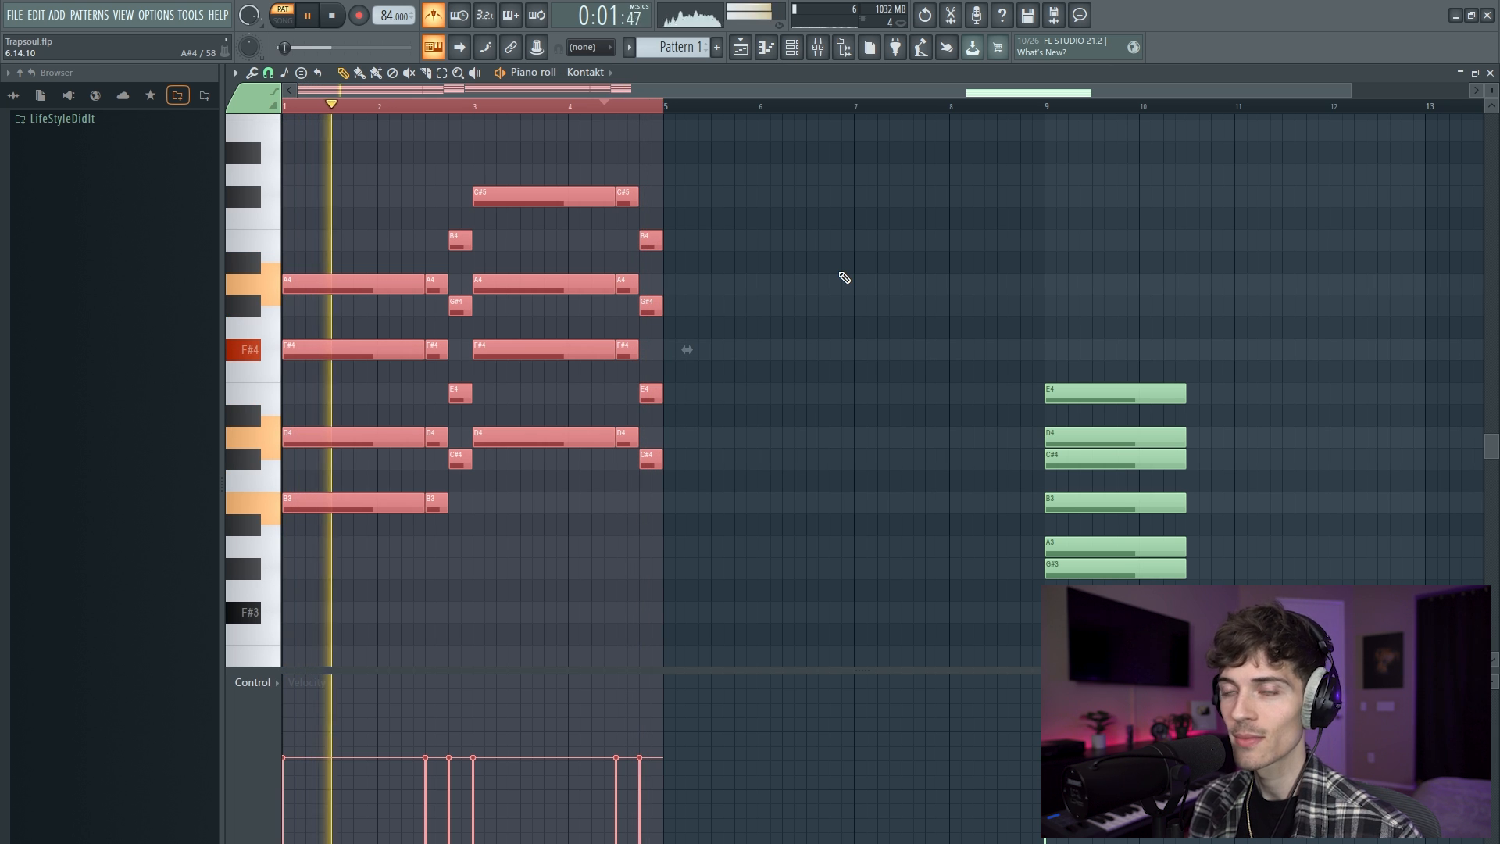
key("space")
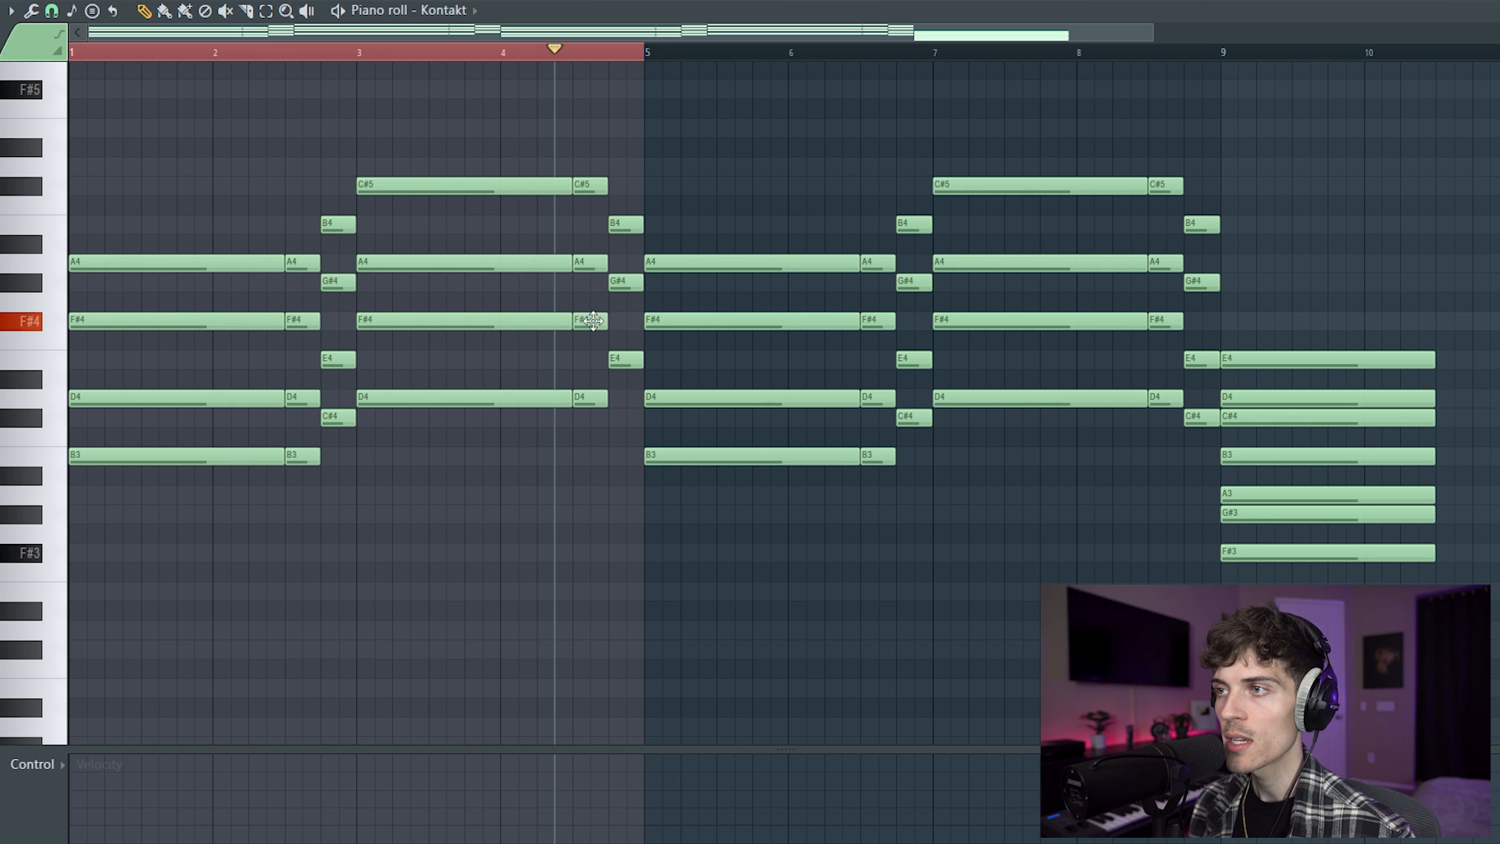
- Use F# as the root of the last chord in bar 4 and lower the root notes of bars 1 to 4 by one octave
scroll(600, 55, "up", 5)
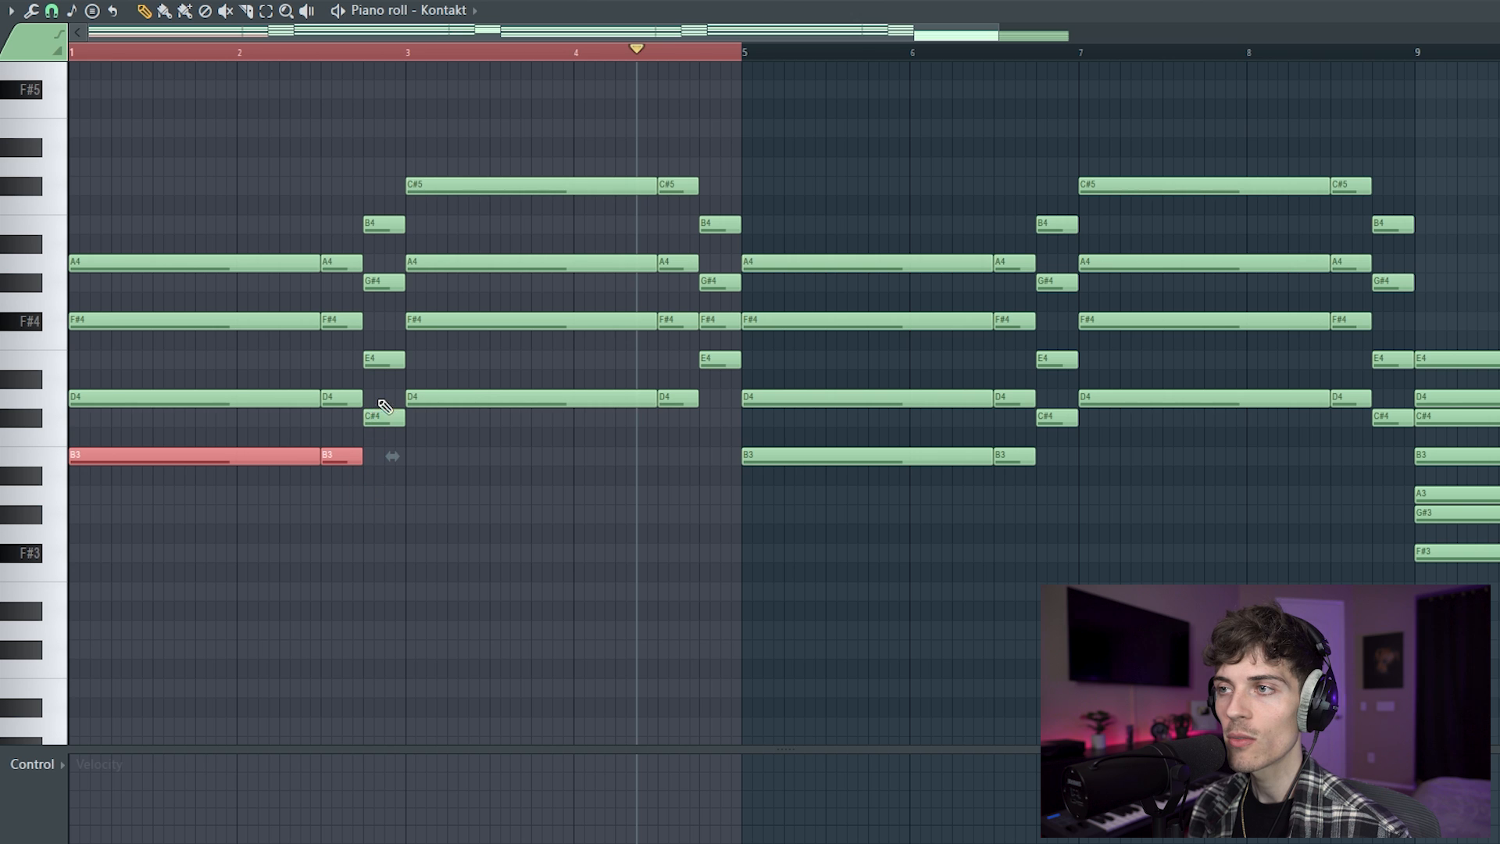
key("ctrl+Down")
left_click(685, 461)
scroll(703, 453, "down", 3)
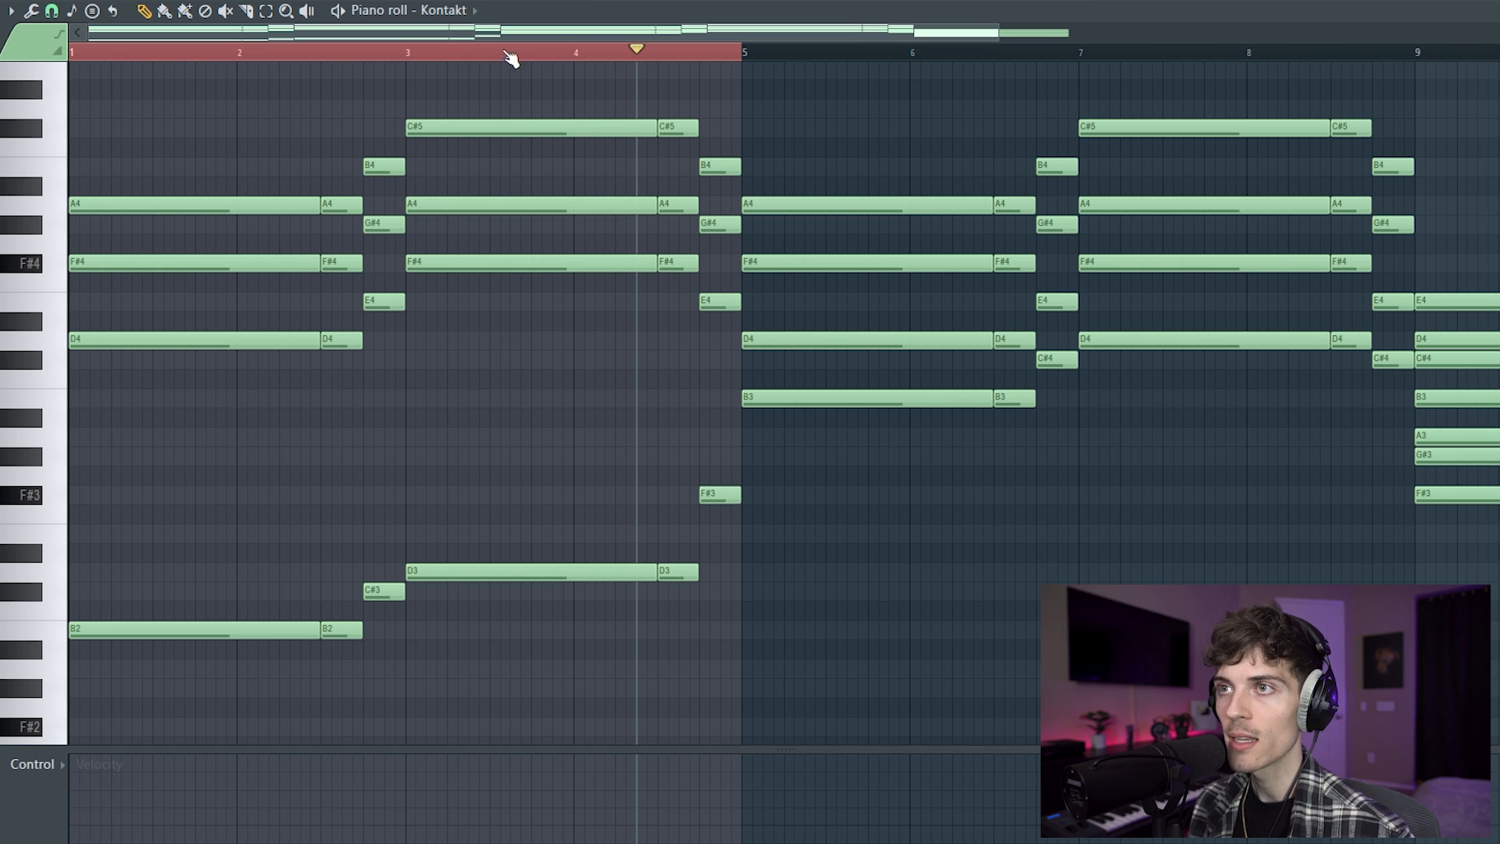
- Play back the four bars with the lowered root notes, checking the last chord of bar 4
key("space")
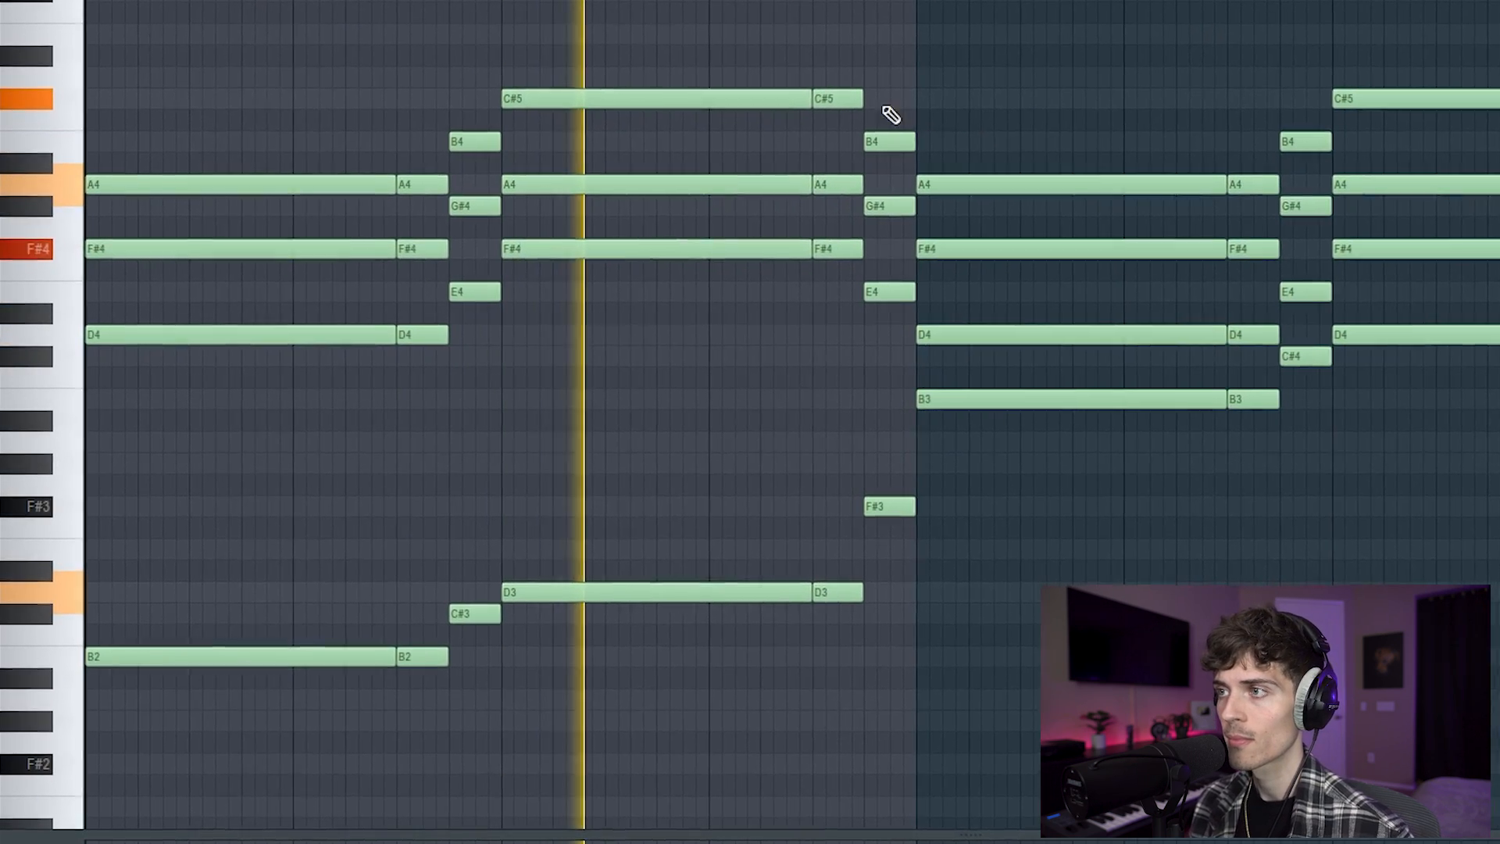
left_click_drag(883, 90, 936, 670)
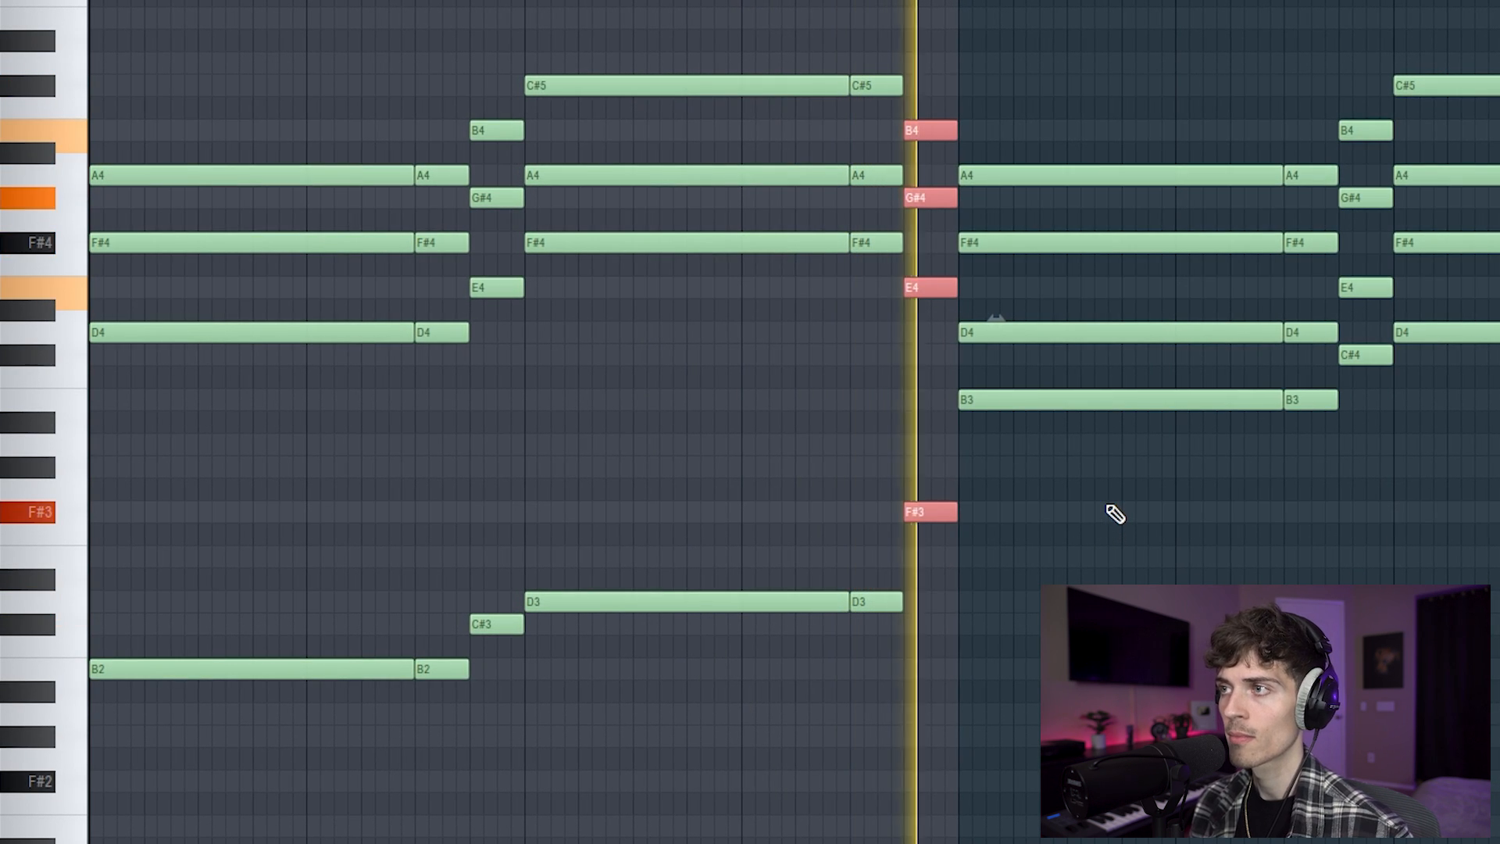
key("ctrl+d")
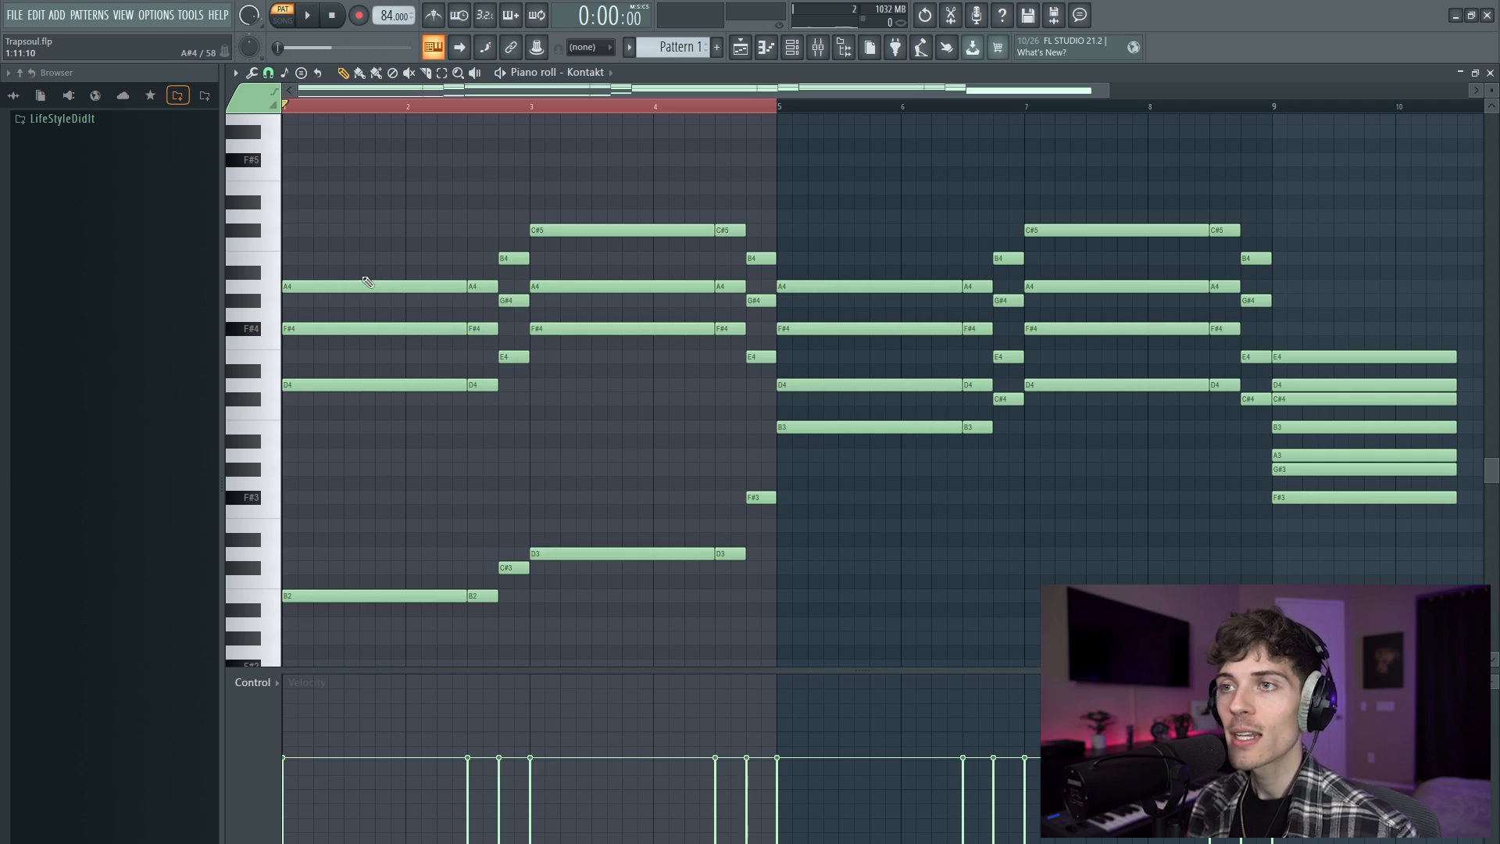
- Copy the D4, F#4 and A4 notes of the first chord to the start of bar 2
left_click_drag(321, 238, 383, 492)
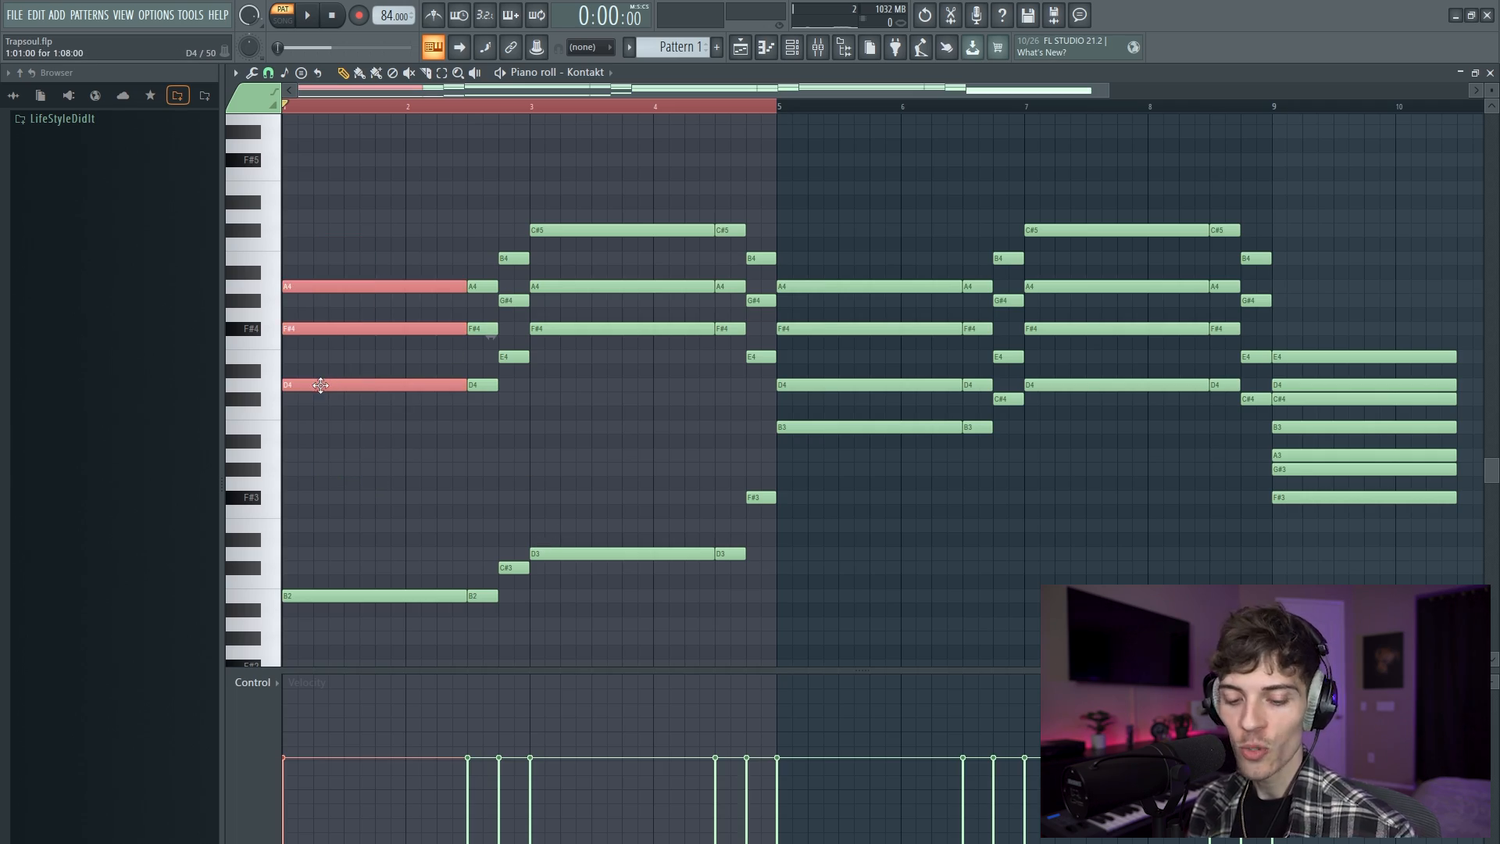
left_click_drag(307, 391, 447, 401)
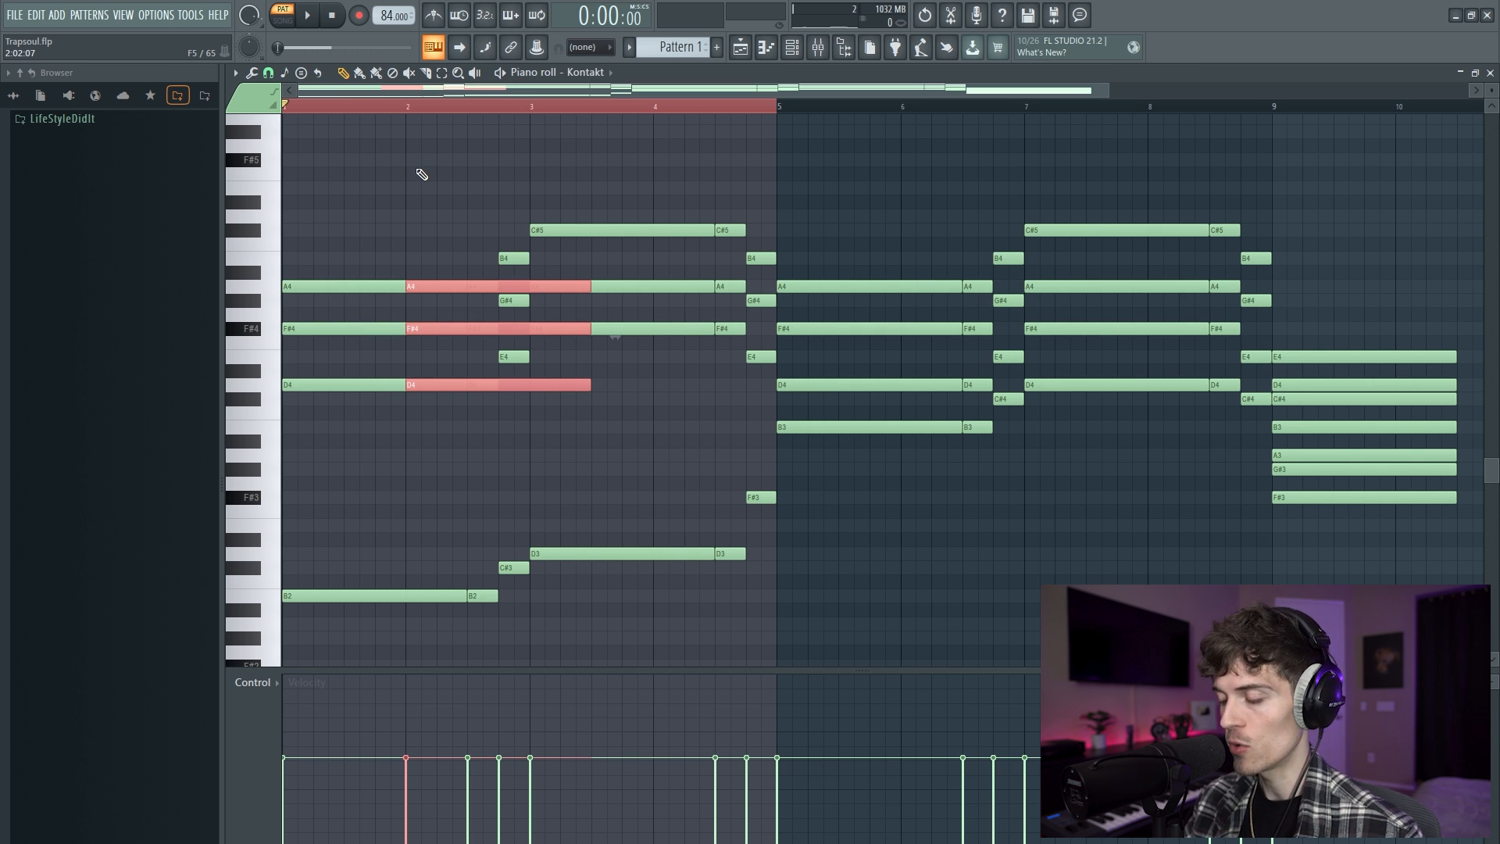
- Raise the copied three-note chord in bar 2 by two octaves and strum its note starts with the ends preserved
key("ctrl+Up")
key("ctrl+Up")
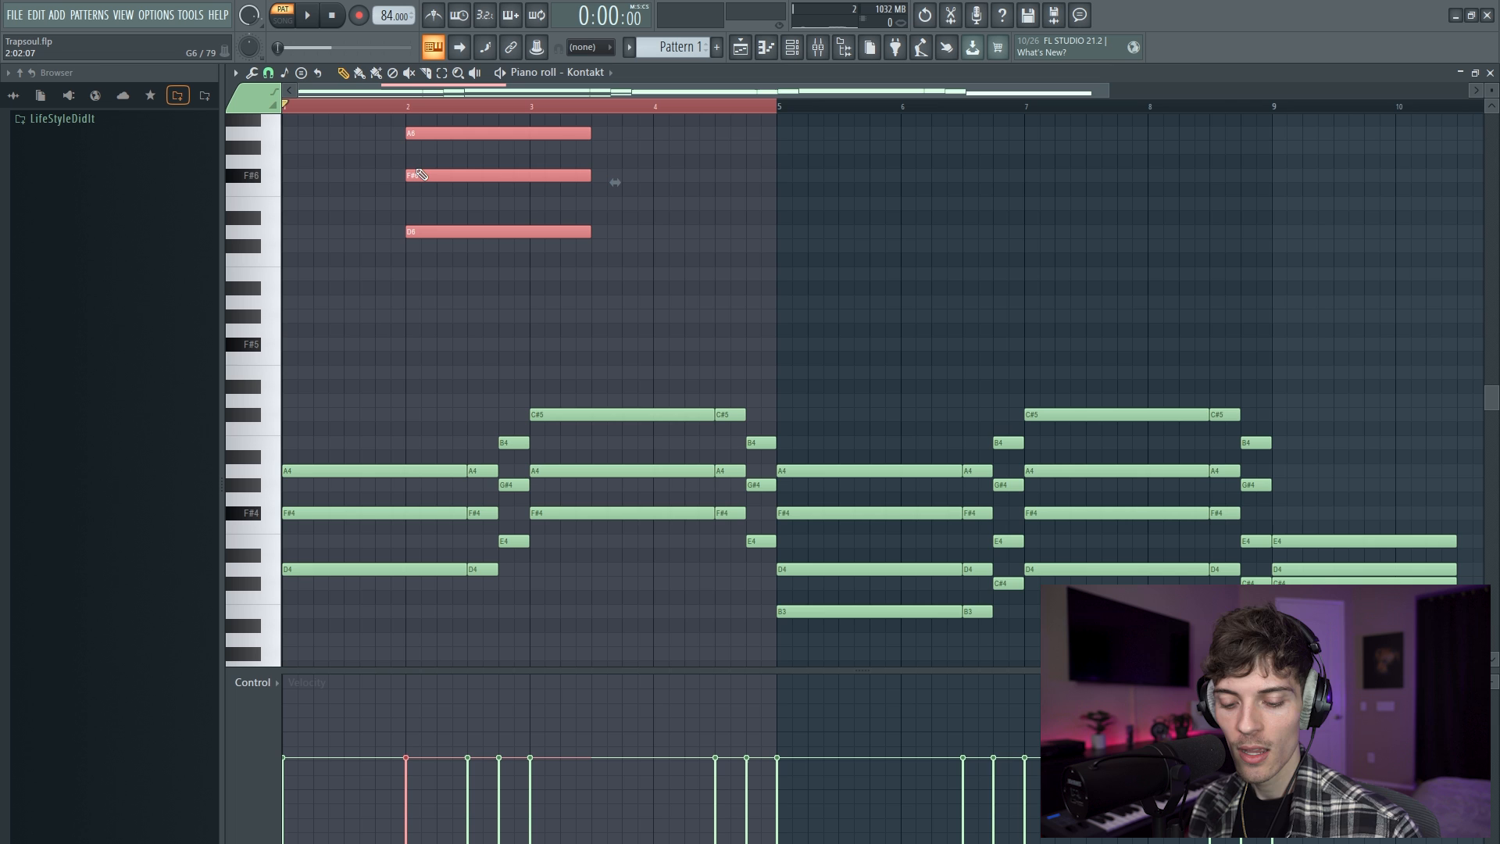
key("alt+s")
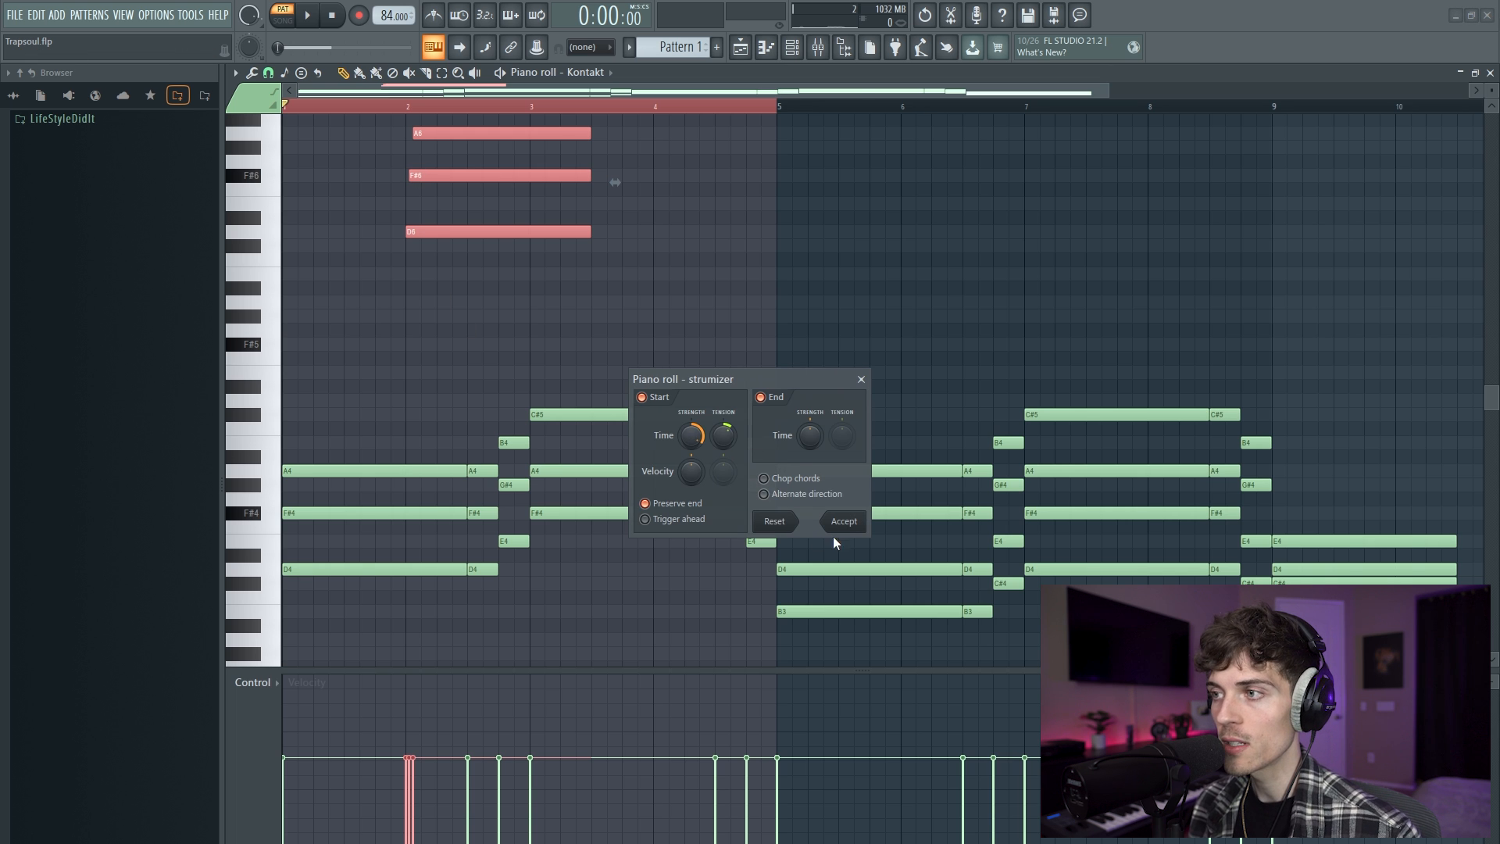
left_click(842, 522)
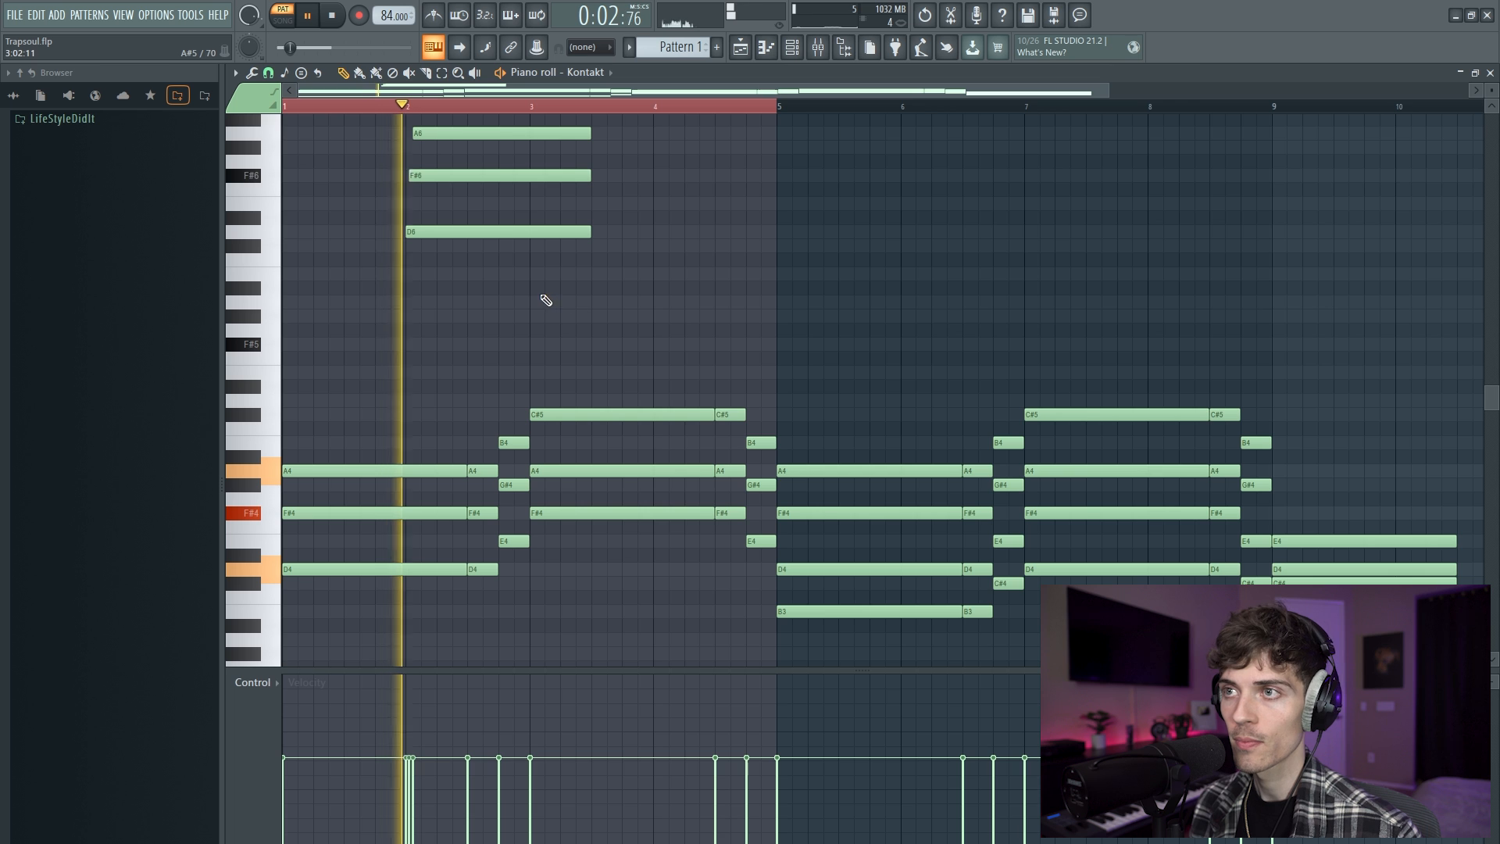
- Shorten the high D6, F#6 and A6 notes in bar 2 so that they end before bar 3
left_click_drag(481, 292, 508, 180)
left_click(550, 167, "ctrl")
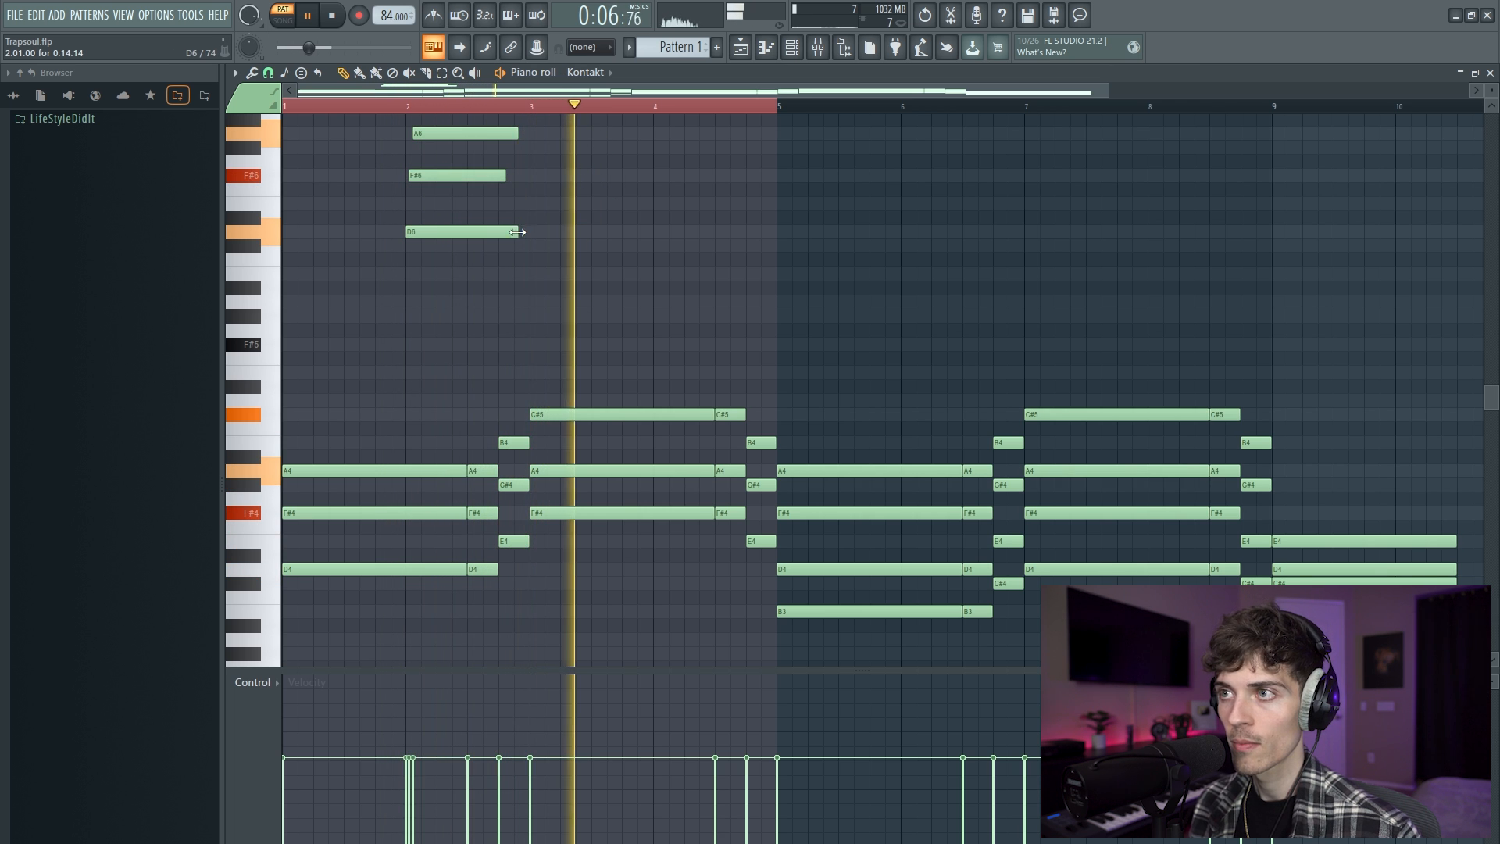
left_click_drag(517, 232, 493, 232)
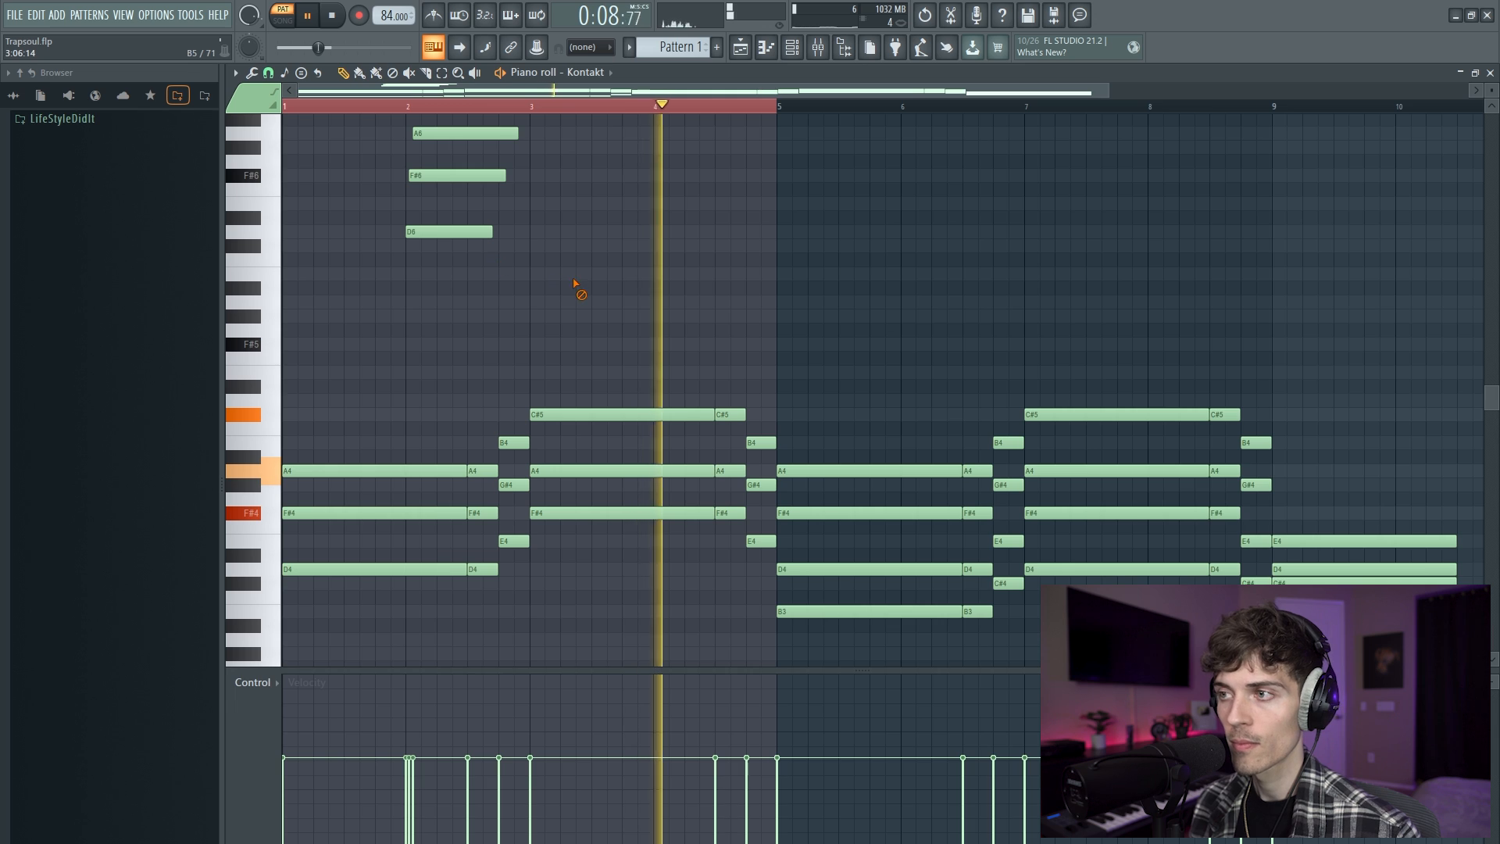
- Strum the chords and bass notes of bars 1 to 4
scroll(576, 285, "down", 1)
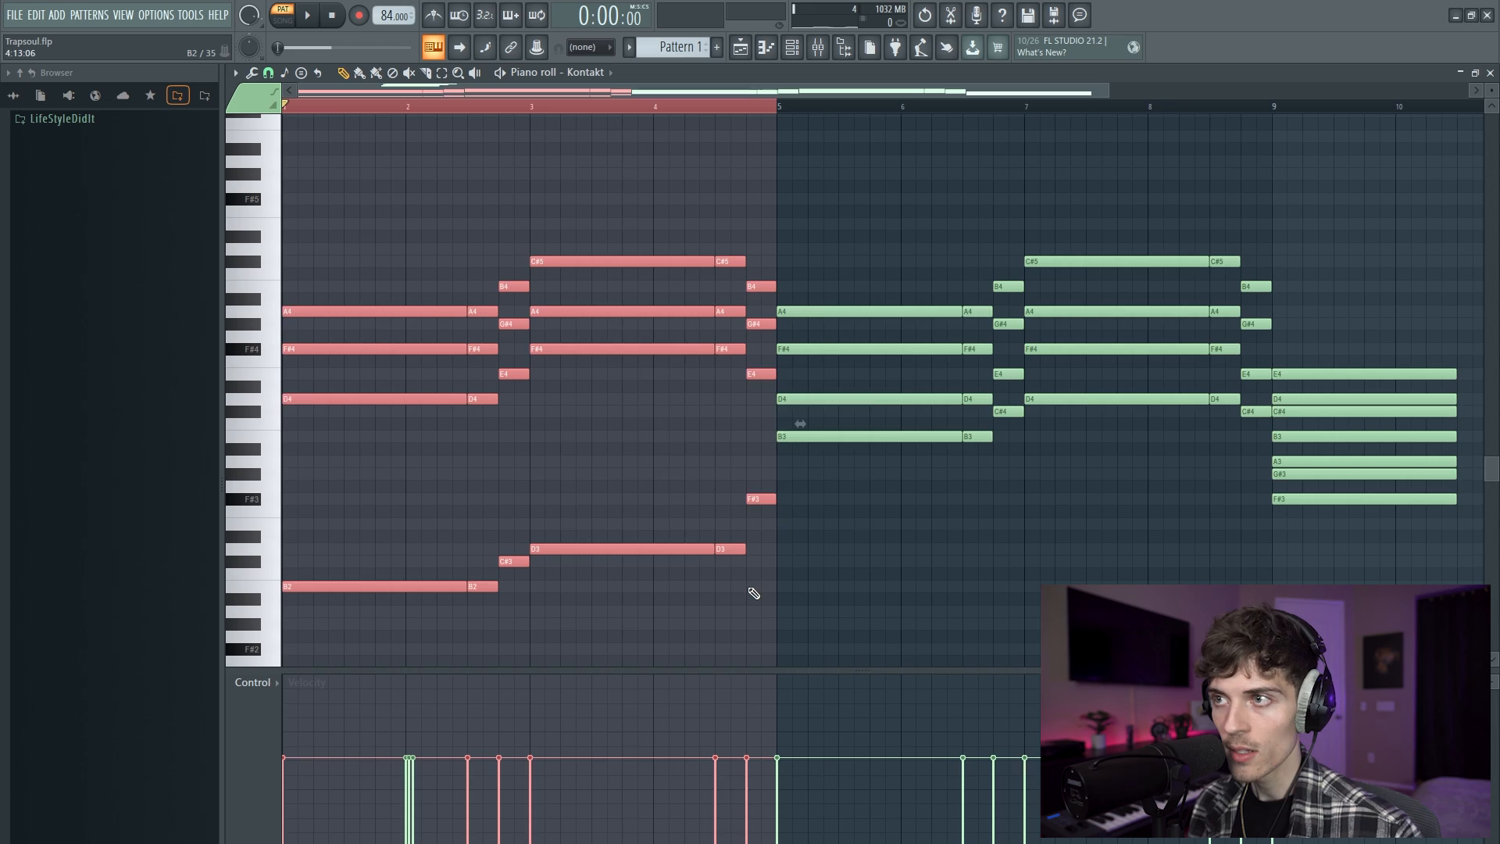
key("alt+s")
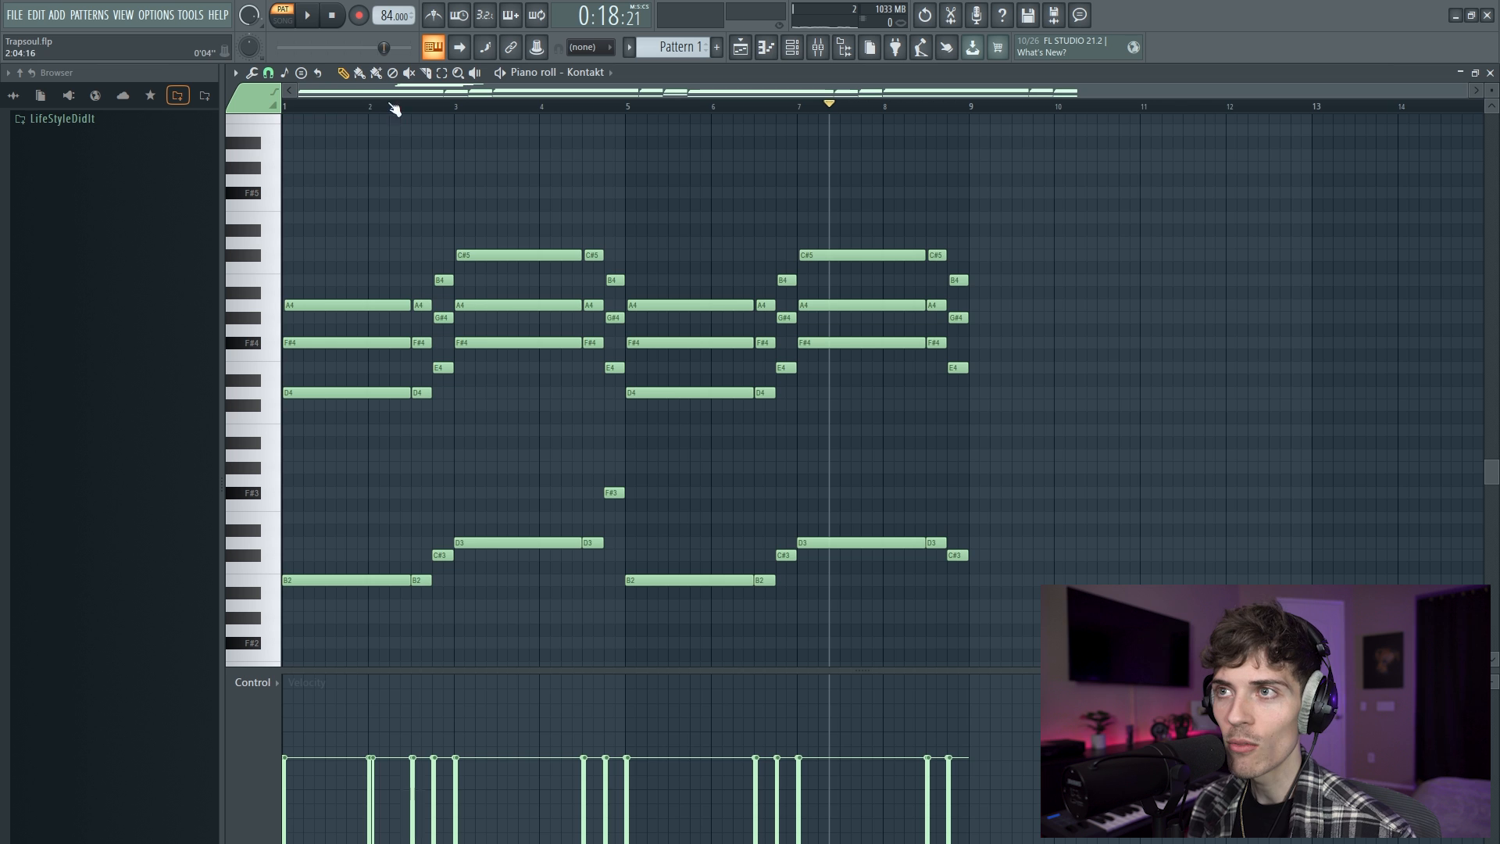
scroll(332, 108, "up", 4)
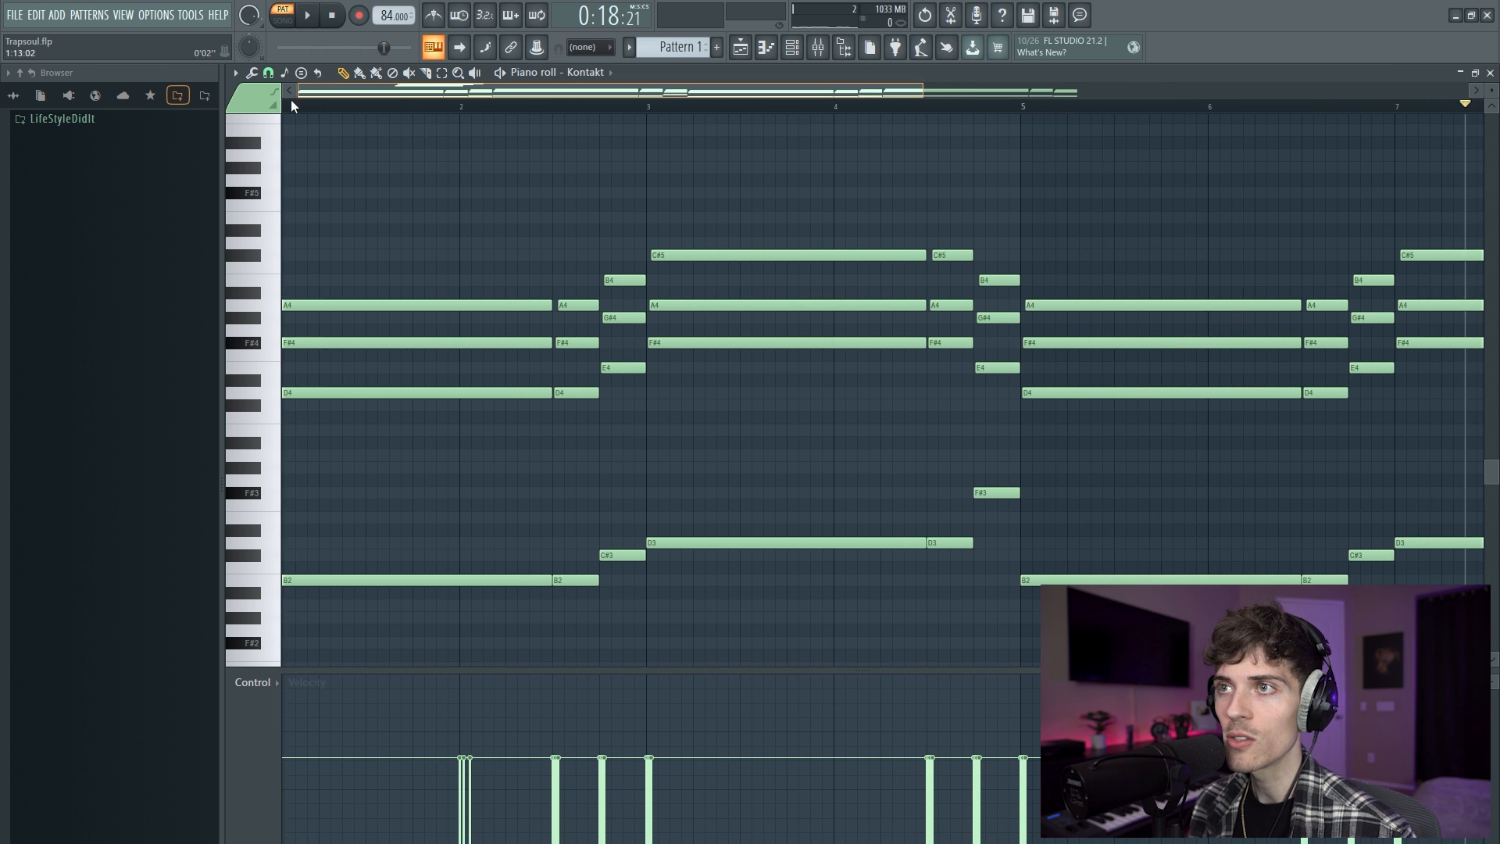
- Randomize the velocity levels of all notes in the pattern
scroll(443, 111, "down", 3)
key("ctrl+a")
key("alt+r")
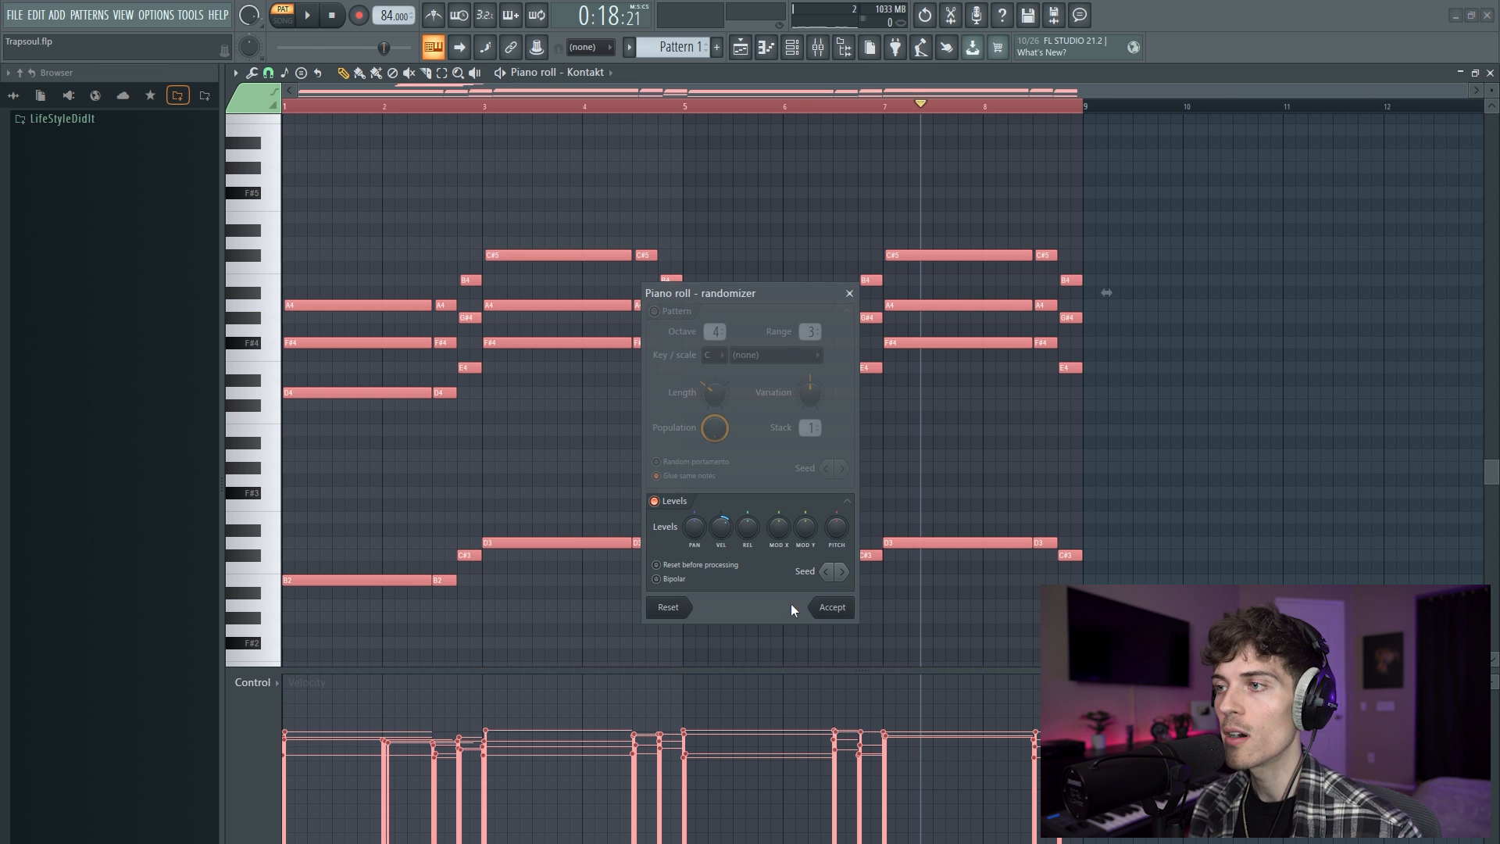
left_click(833, 610)
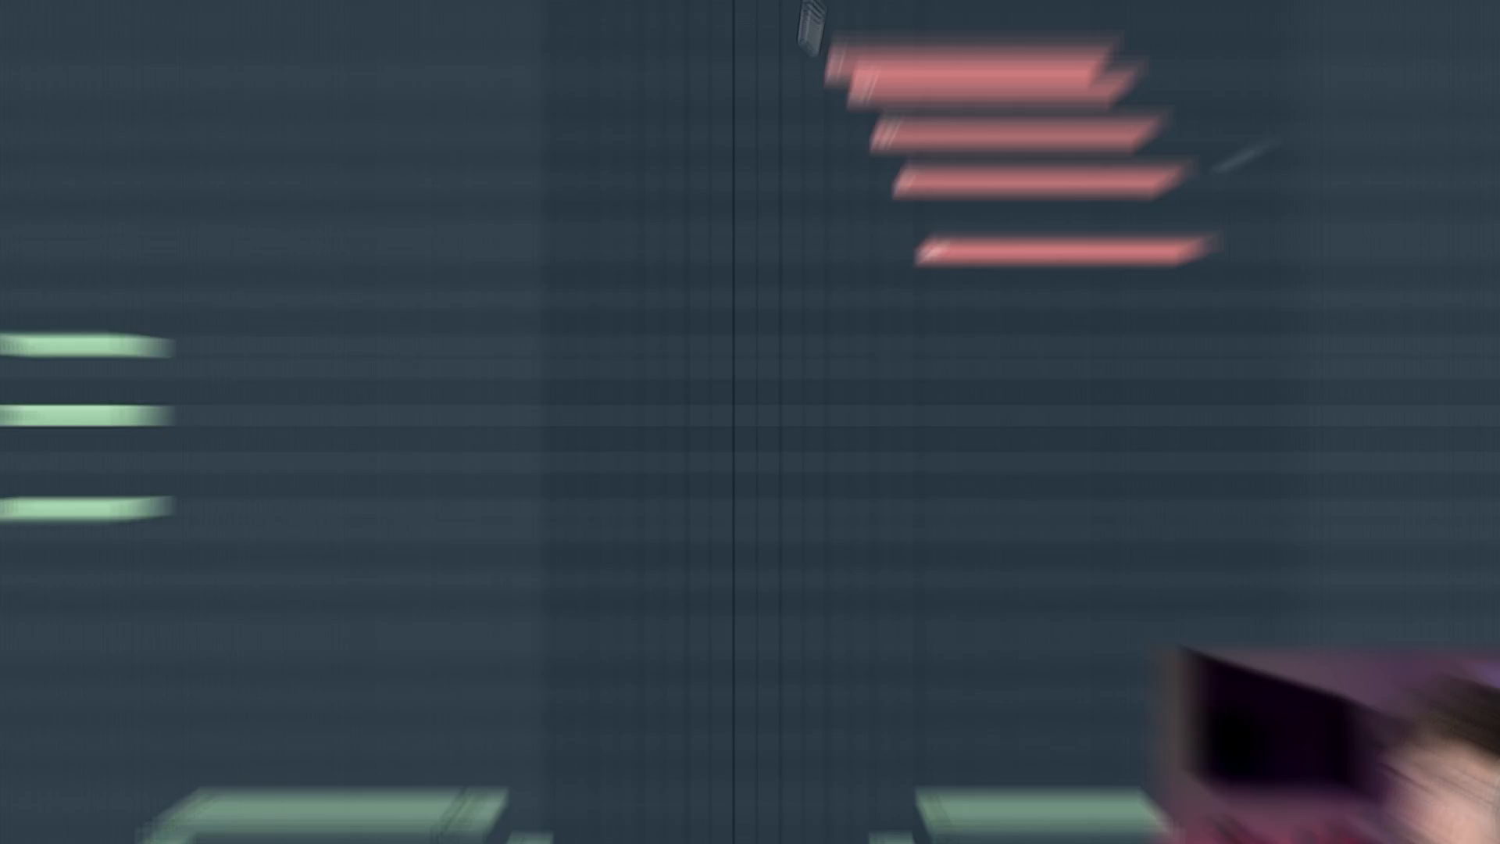
- Play back the high descending run from A7 to C#7 over the chords of bars 6 to 8
left_click_drag(762, 112, 1000, 380)
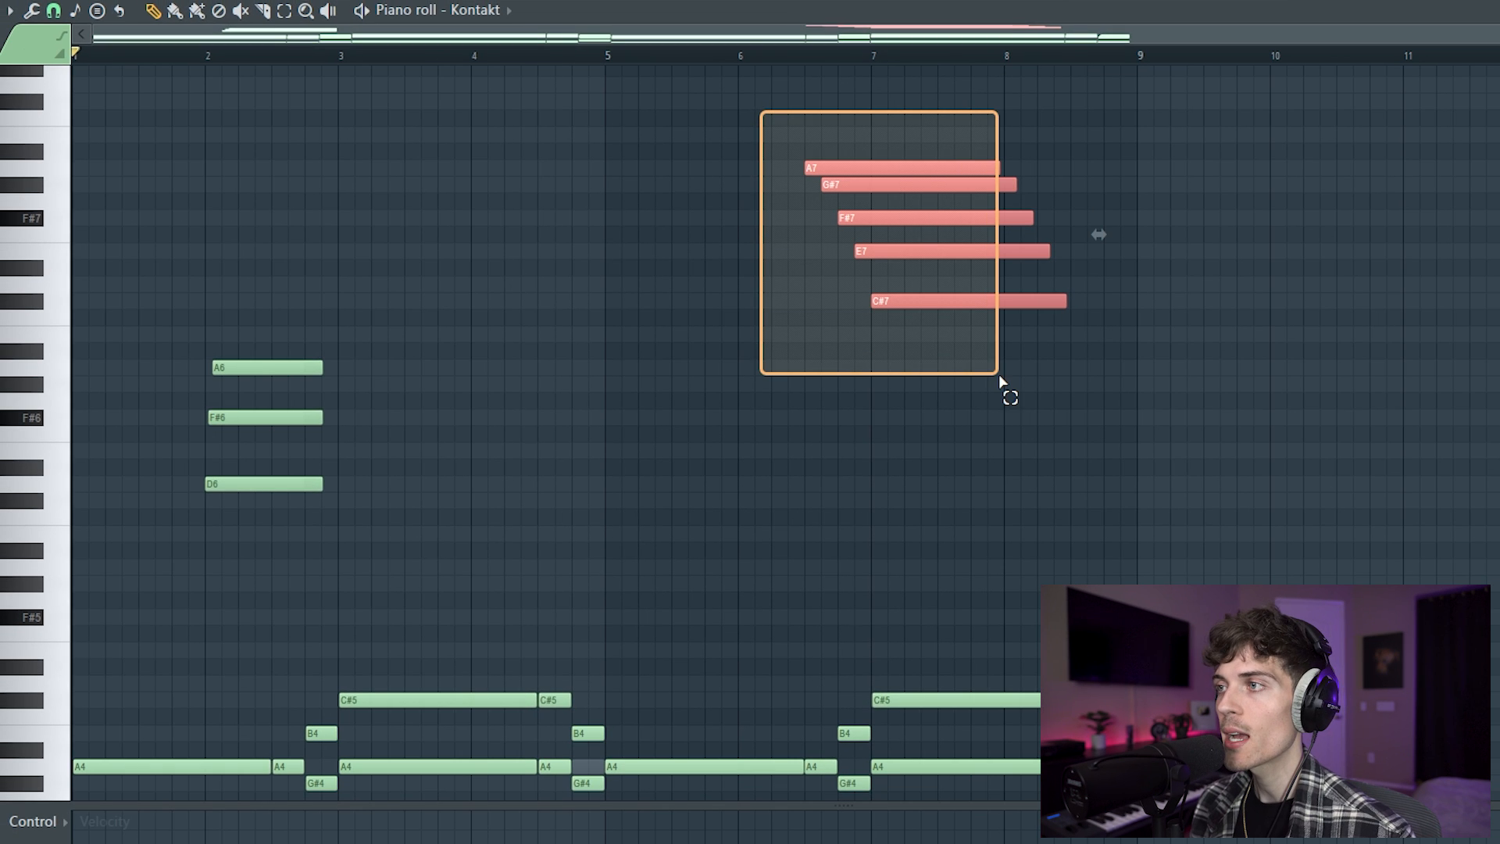
left_click(1001, 379, "ctrl")
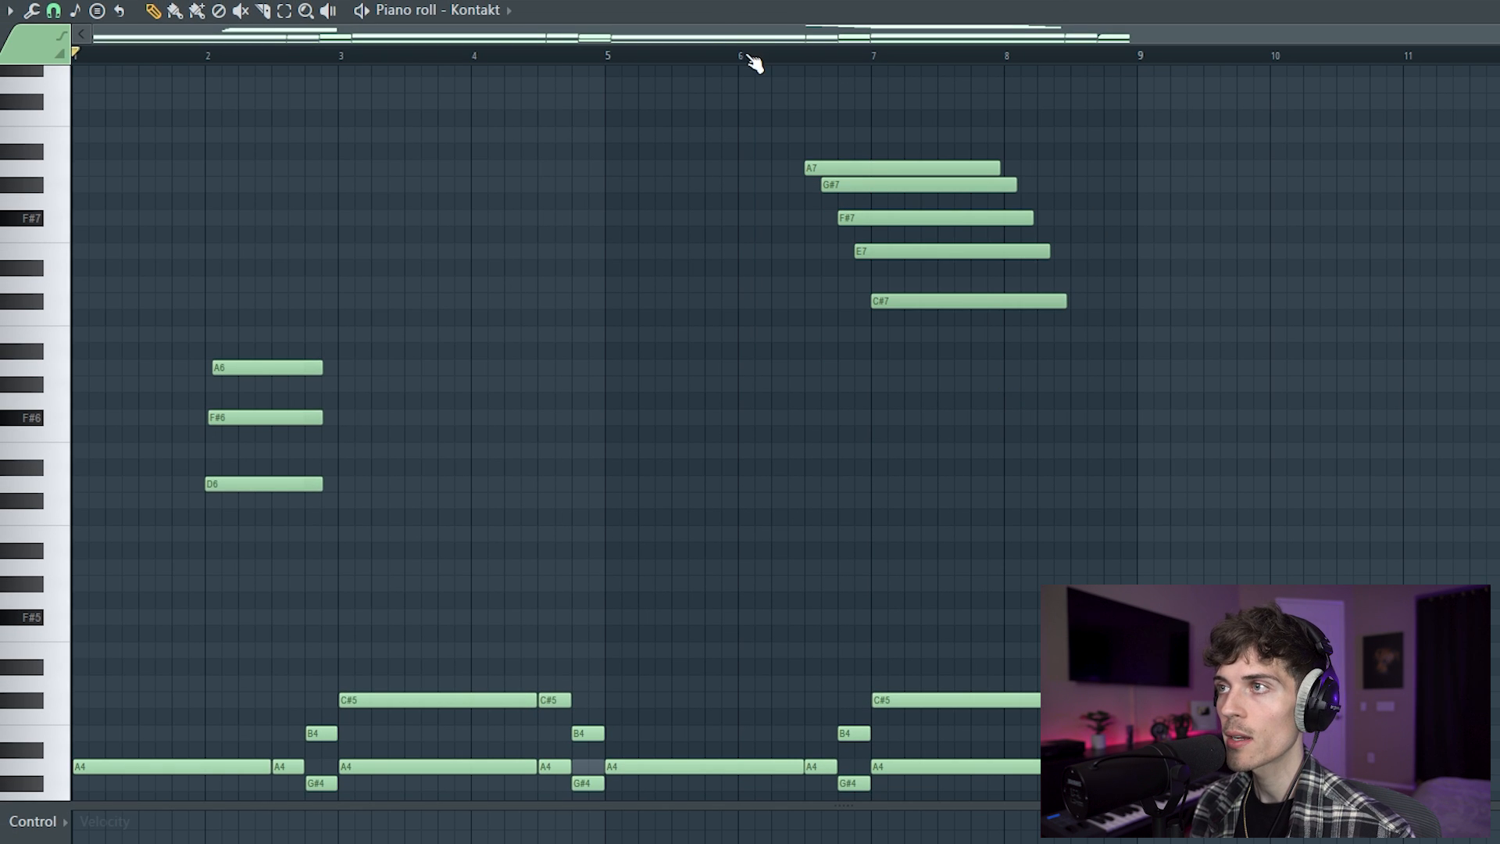
key("space")
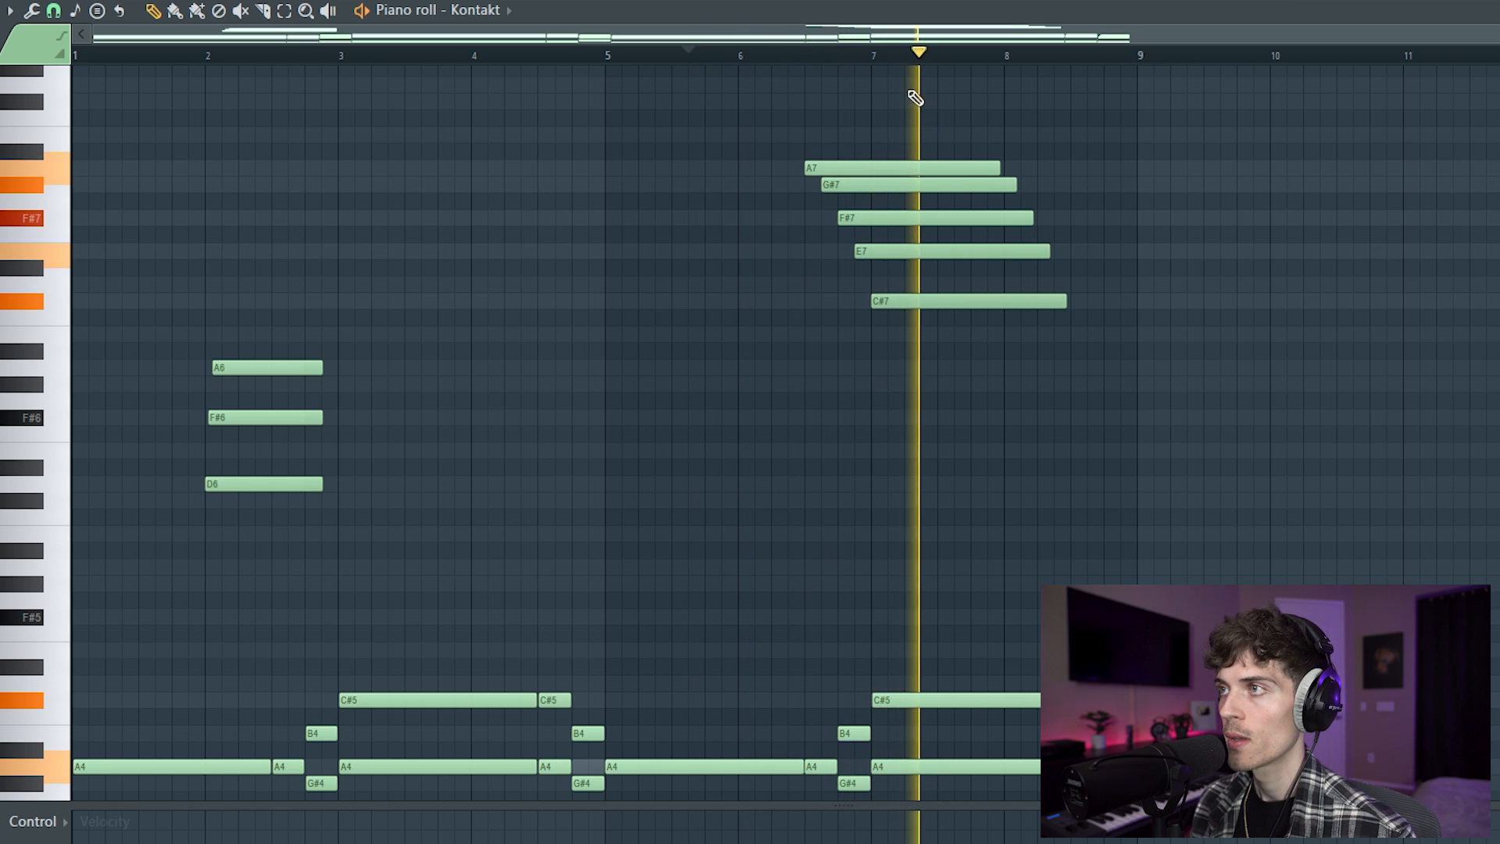
key("space")
- Select the five notes of the A7 to C#7 run and make their velocities fall from note to note
left_click_drag(875, 59, 880, 122)
left_click_drag(875, 218, 1176, 462)
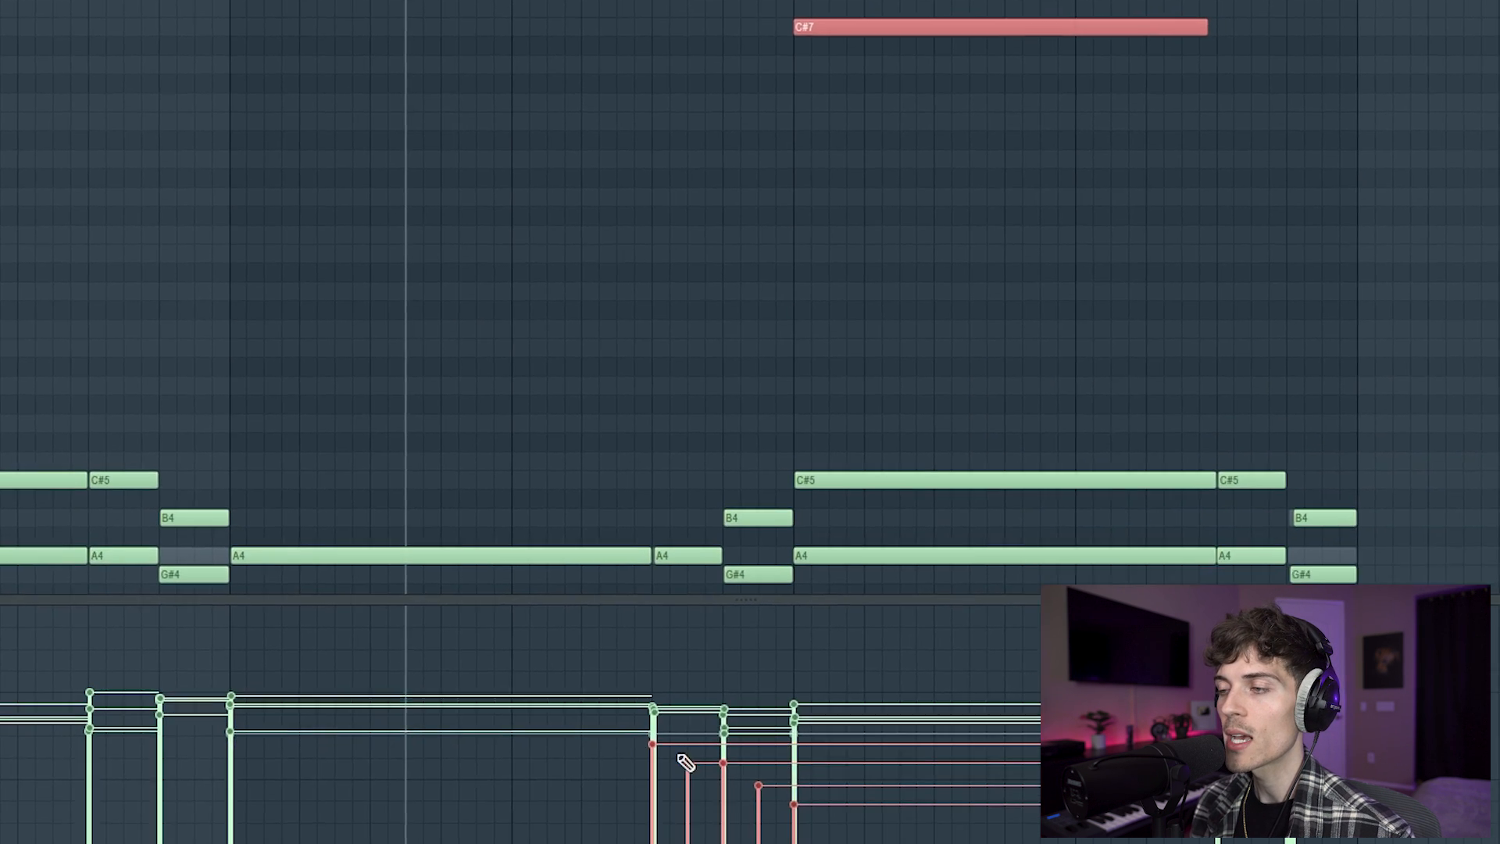
left_click_drag(737, 749, 807, 758)
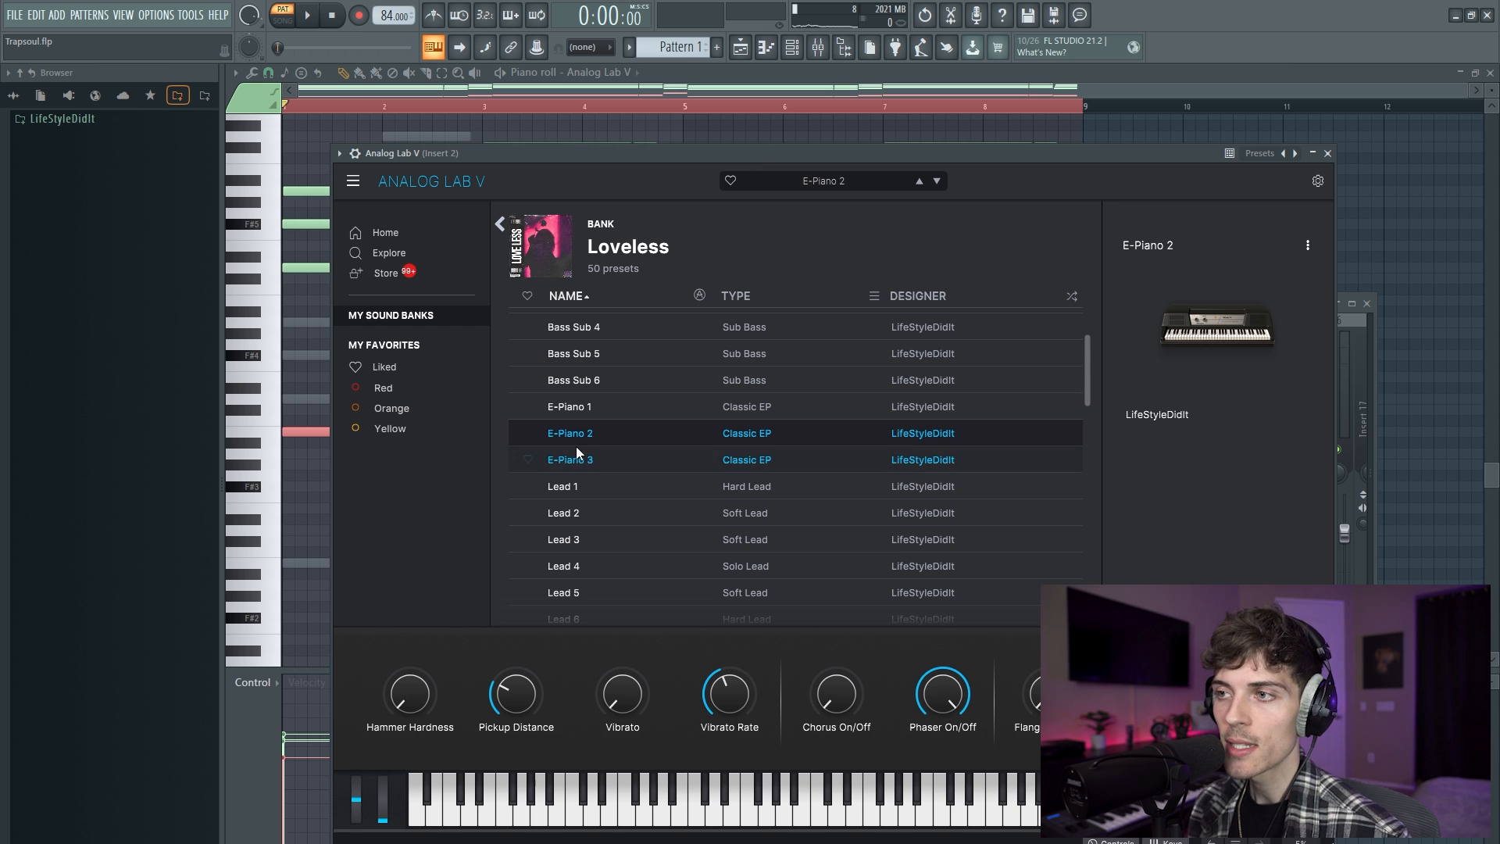
- Examine the Fruity parametric EQ 2, ValhallaVintageVerb and Hyper Chorus settings on mixer Insert 2
left_click(820, 54)
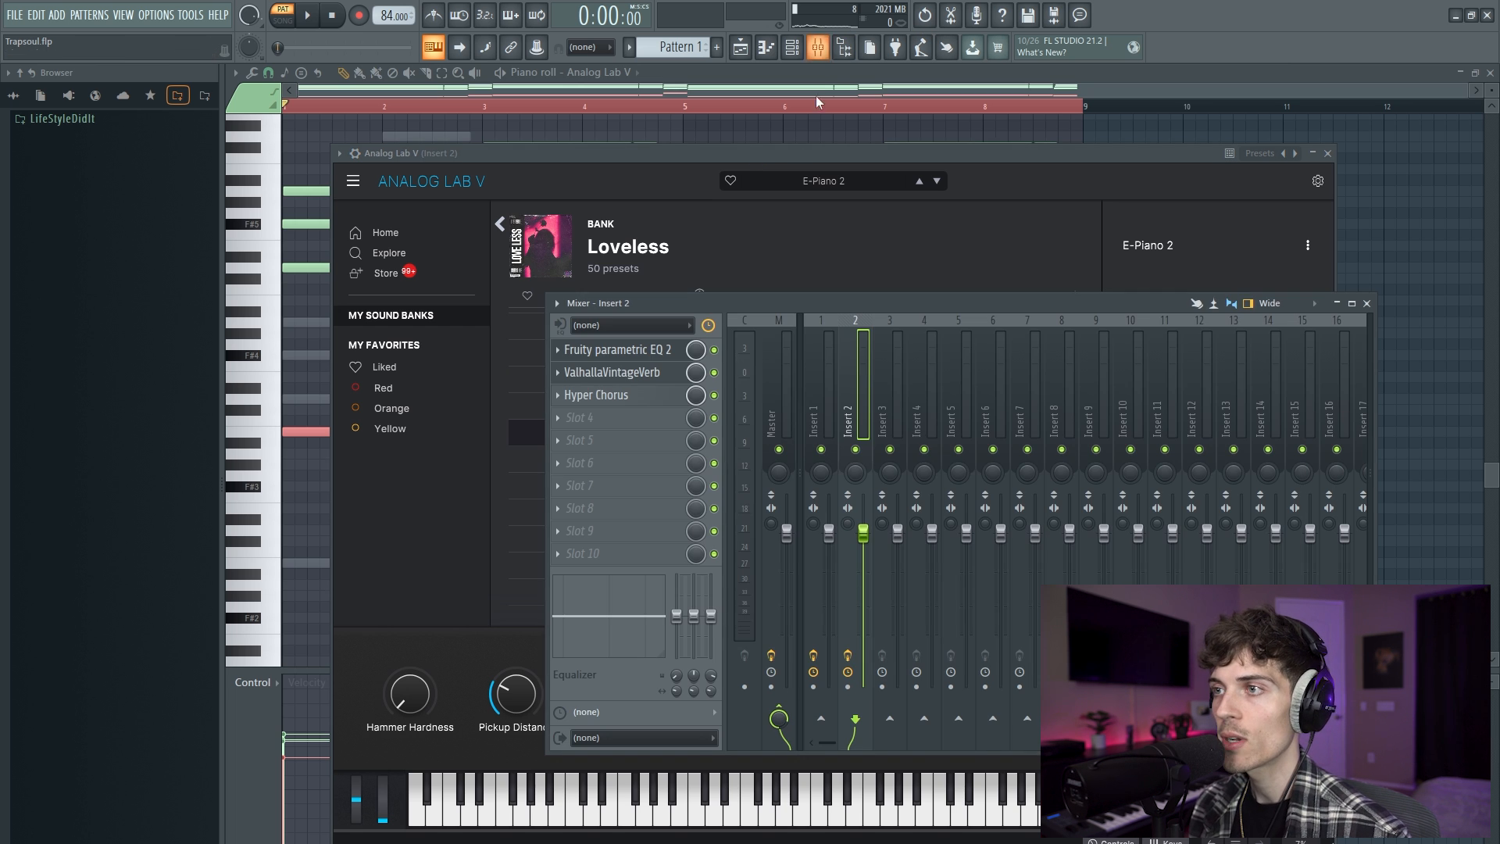
left_click(639, 353)
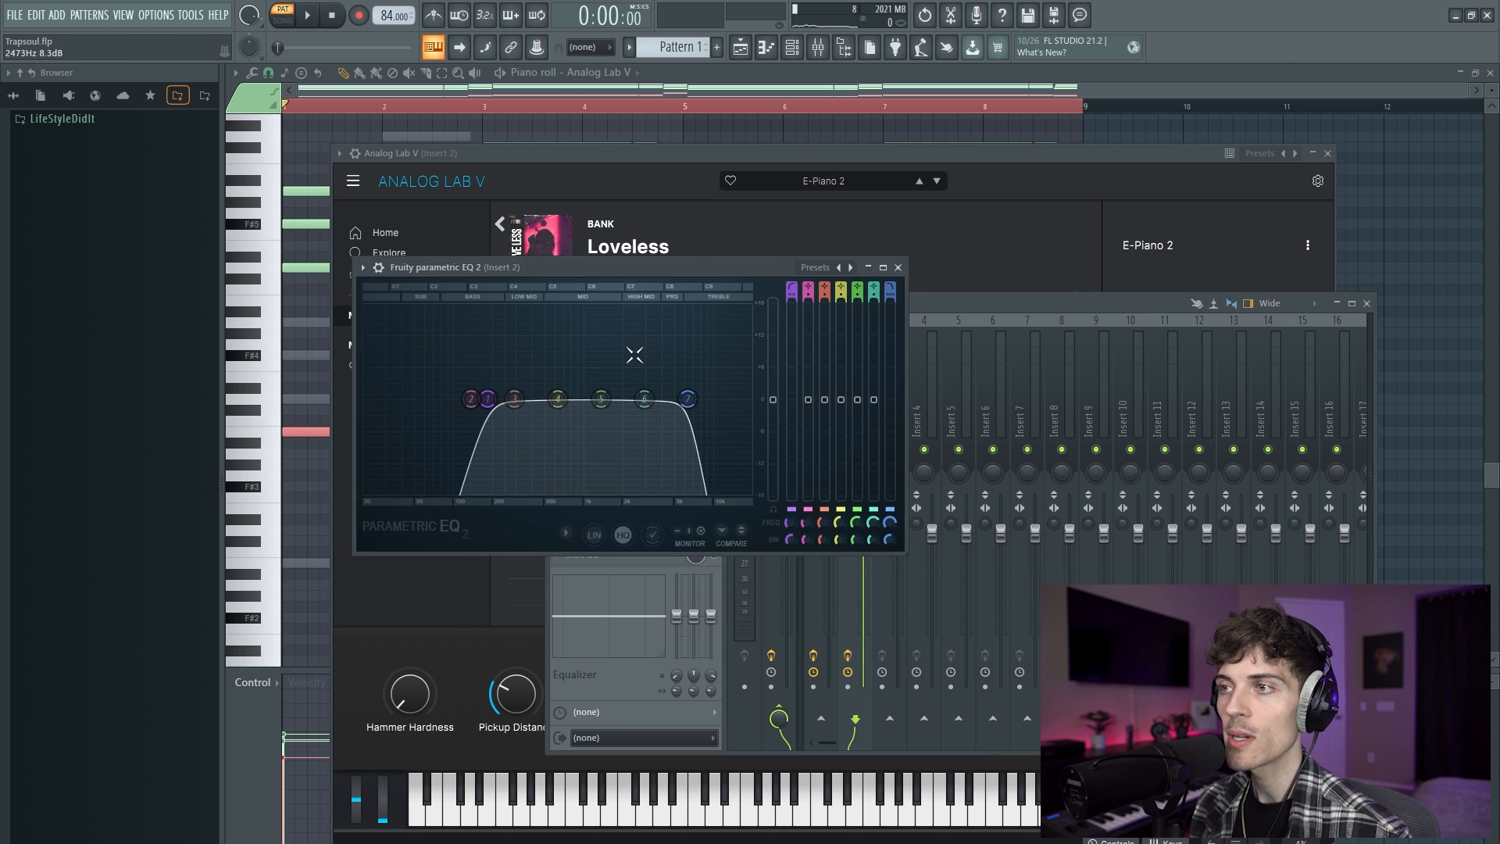
left_click(899, 268)
left_click(630, 382)
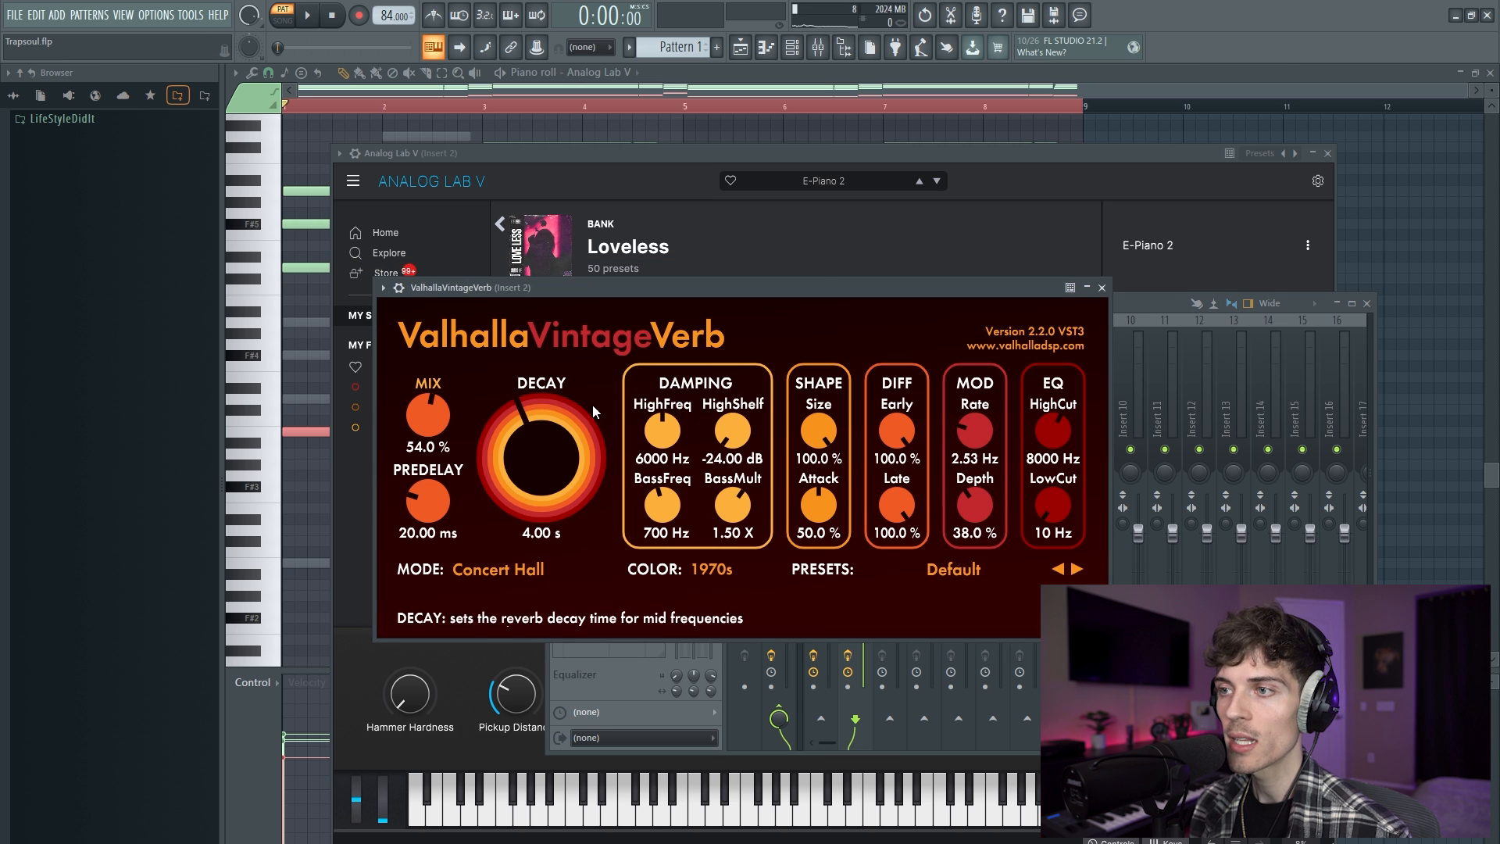
left_click(1102, 288)
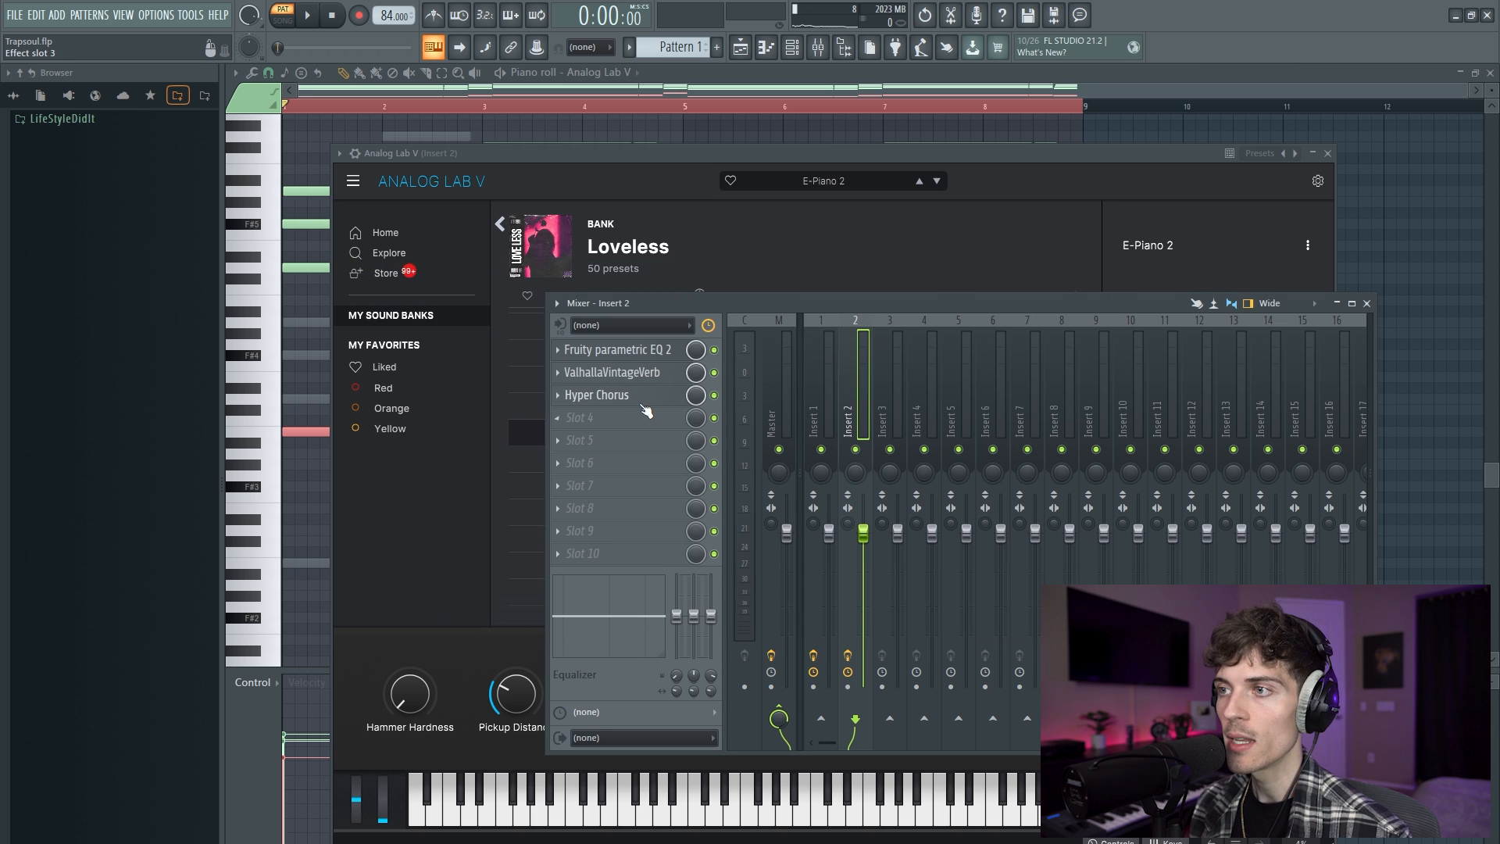
left_click(642, 401)
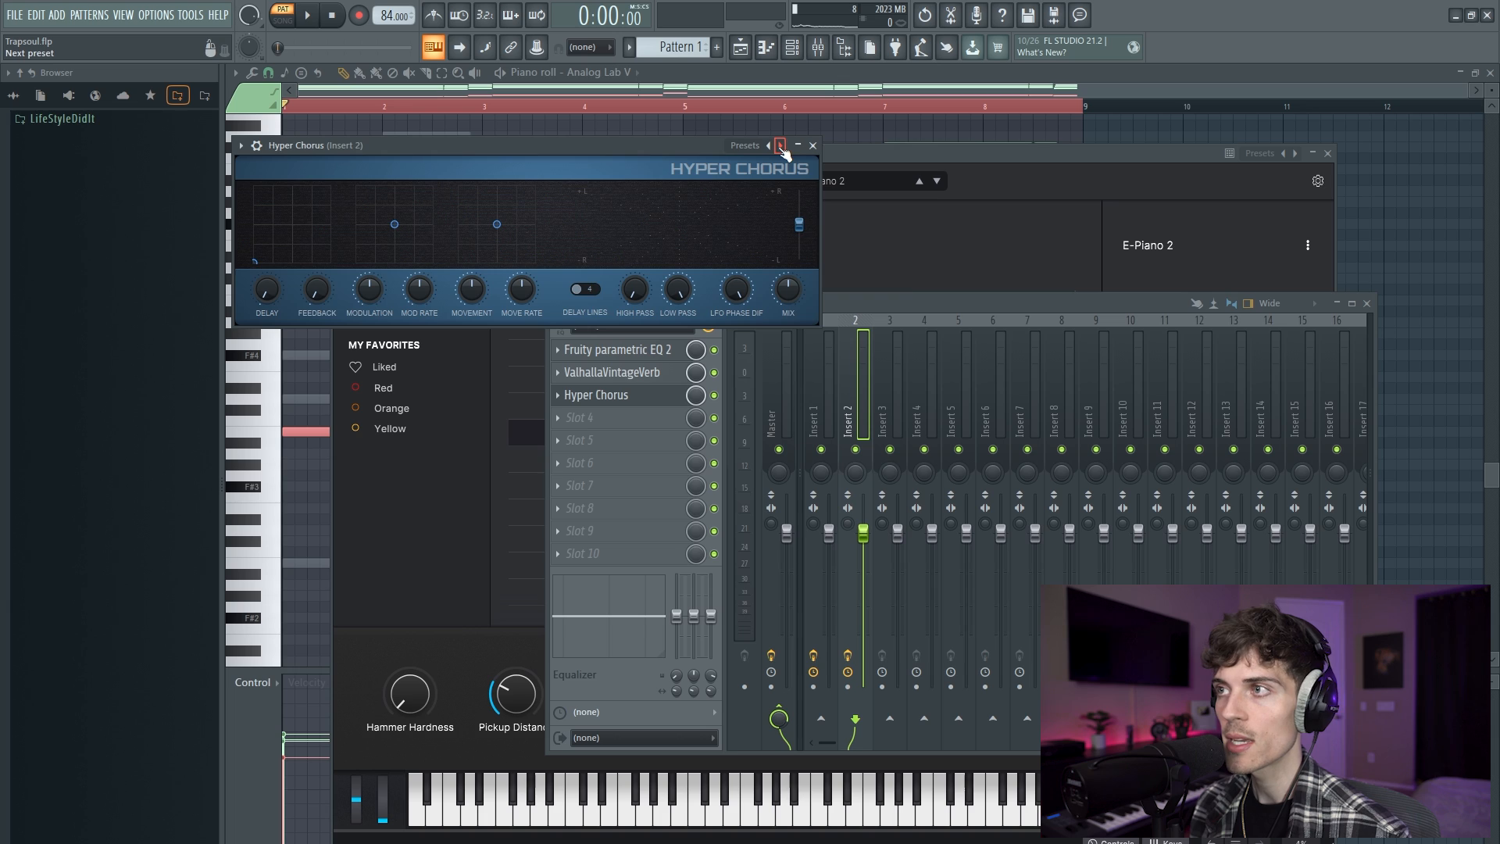
left_click(813, 145)
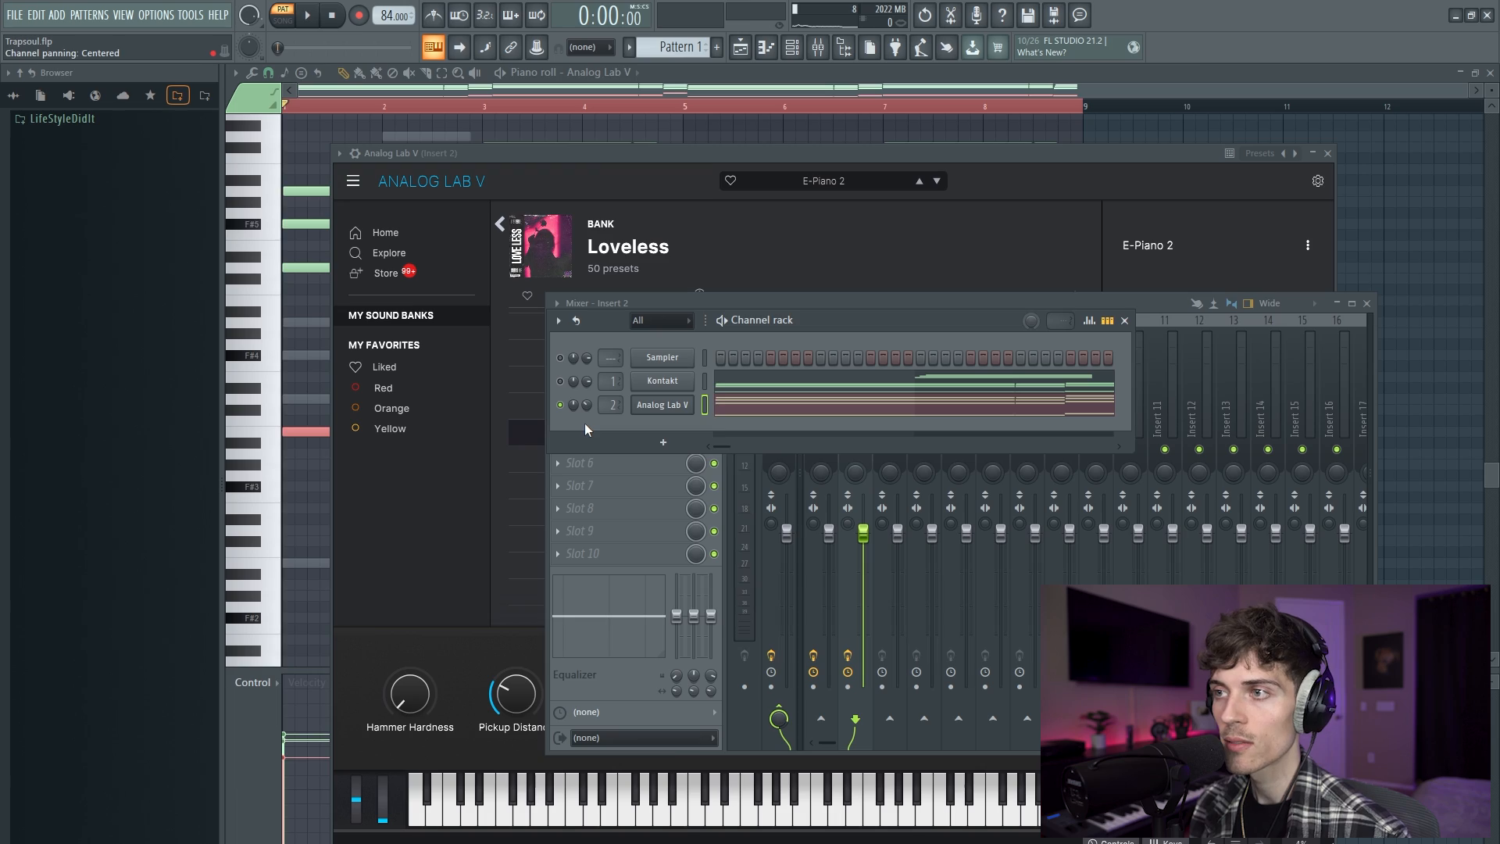
- Play the loop with Kontakt and Analog Lab V together and adjust the Analog Lab V channel volume
key("space")
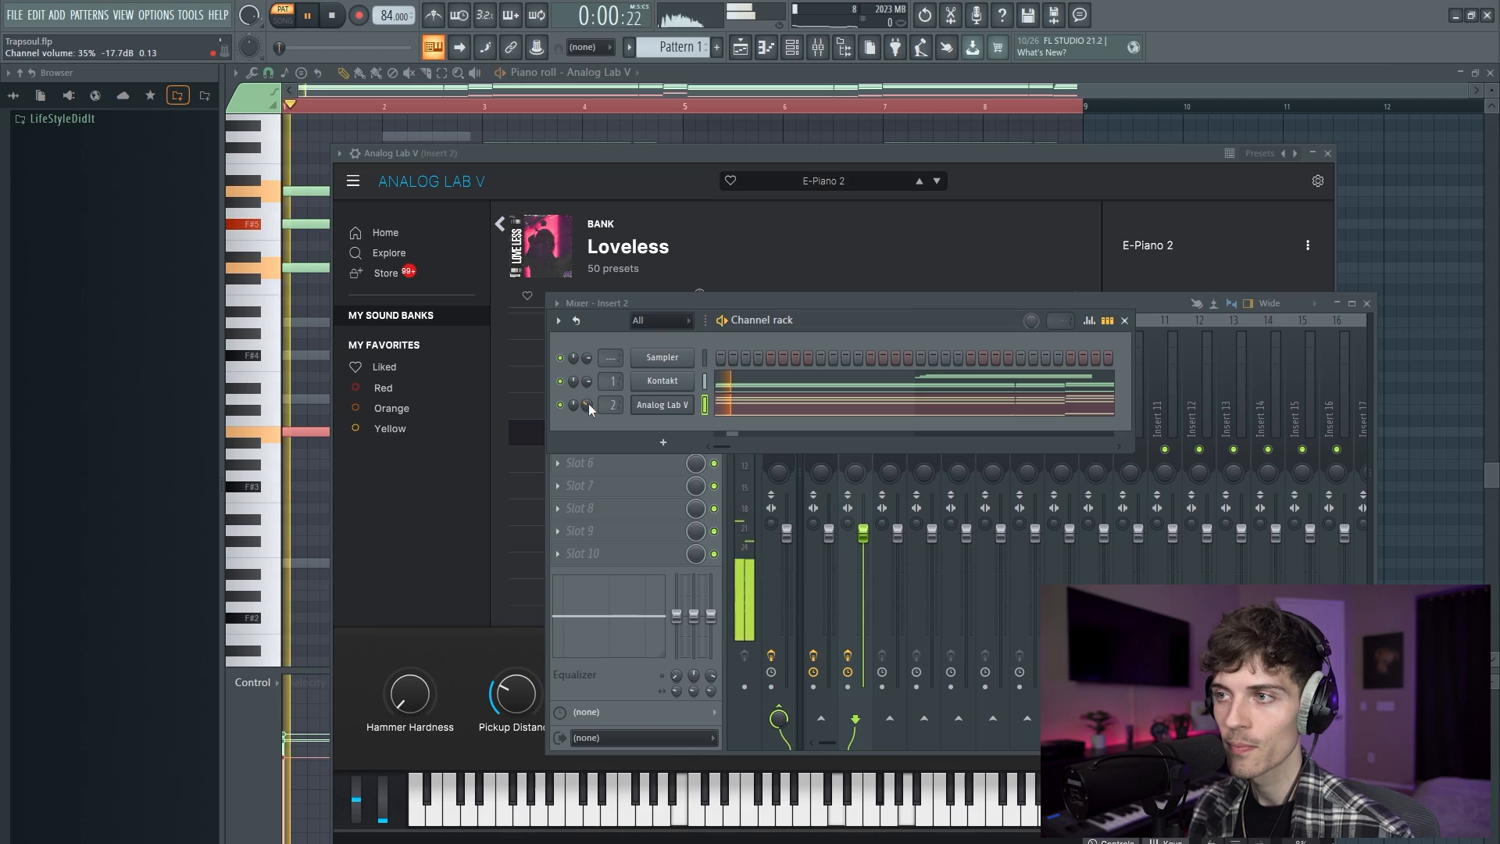
left_click_drag(589, 403, 588, 400)
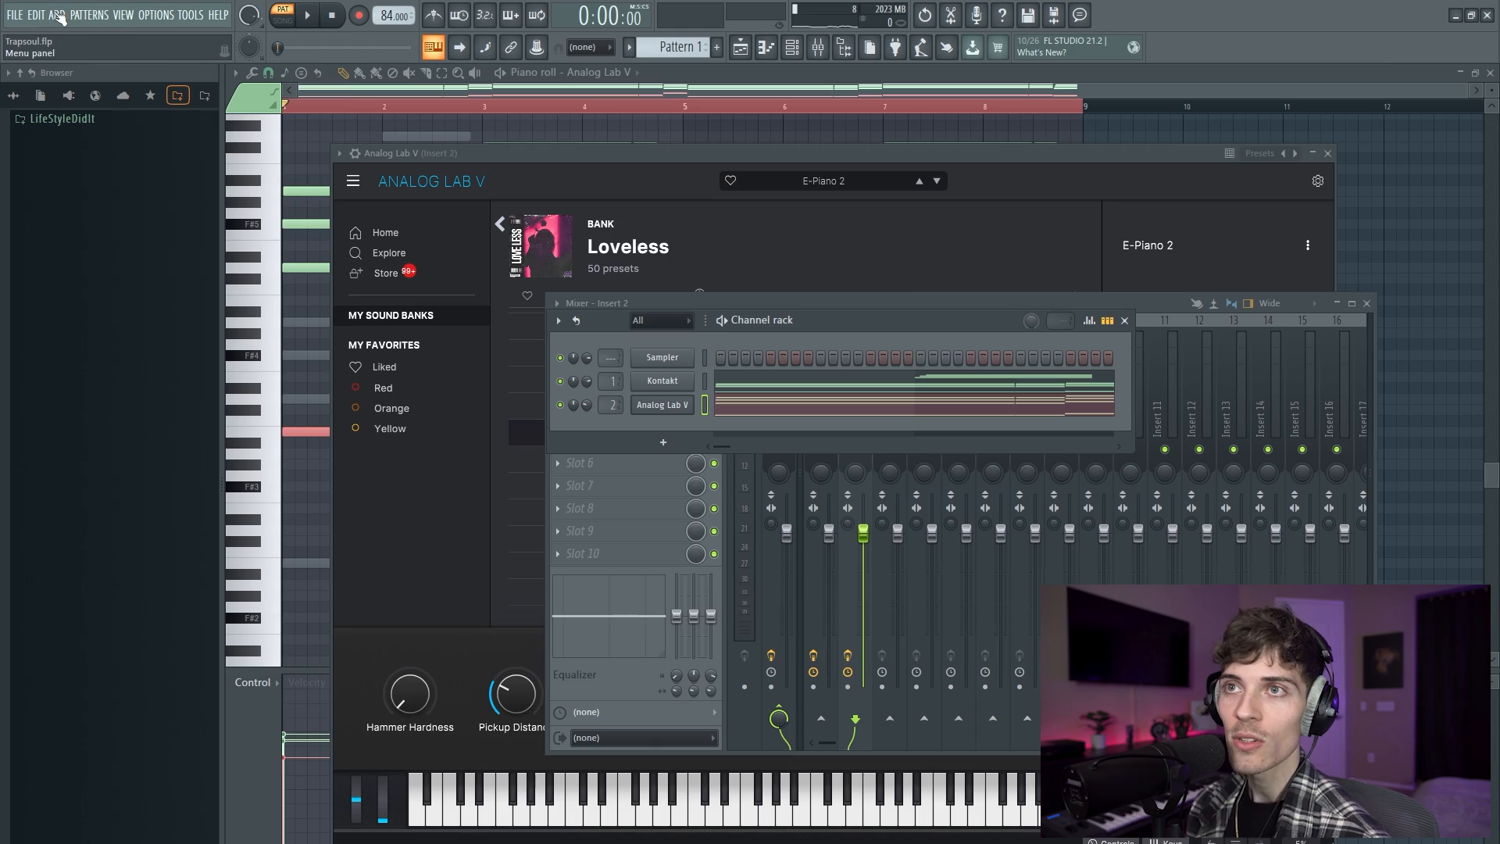
- Add the Arcade synth instrument as a new channel
left_click(57, 15)
mouse_move(100, 106)
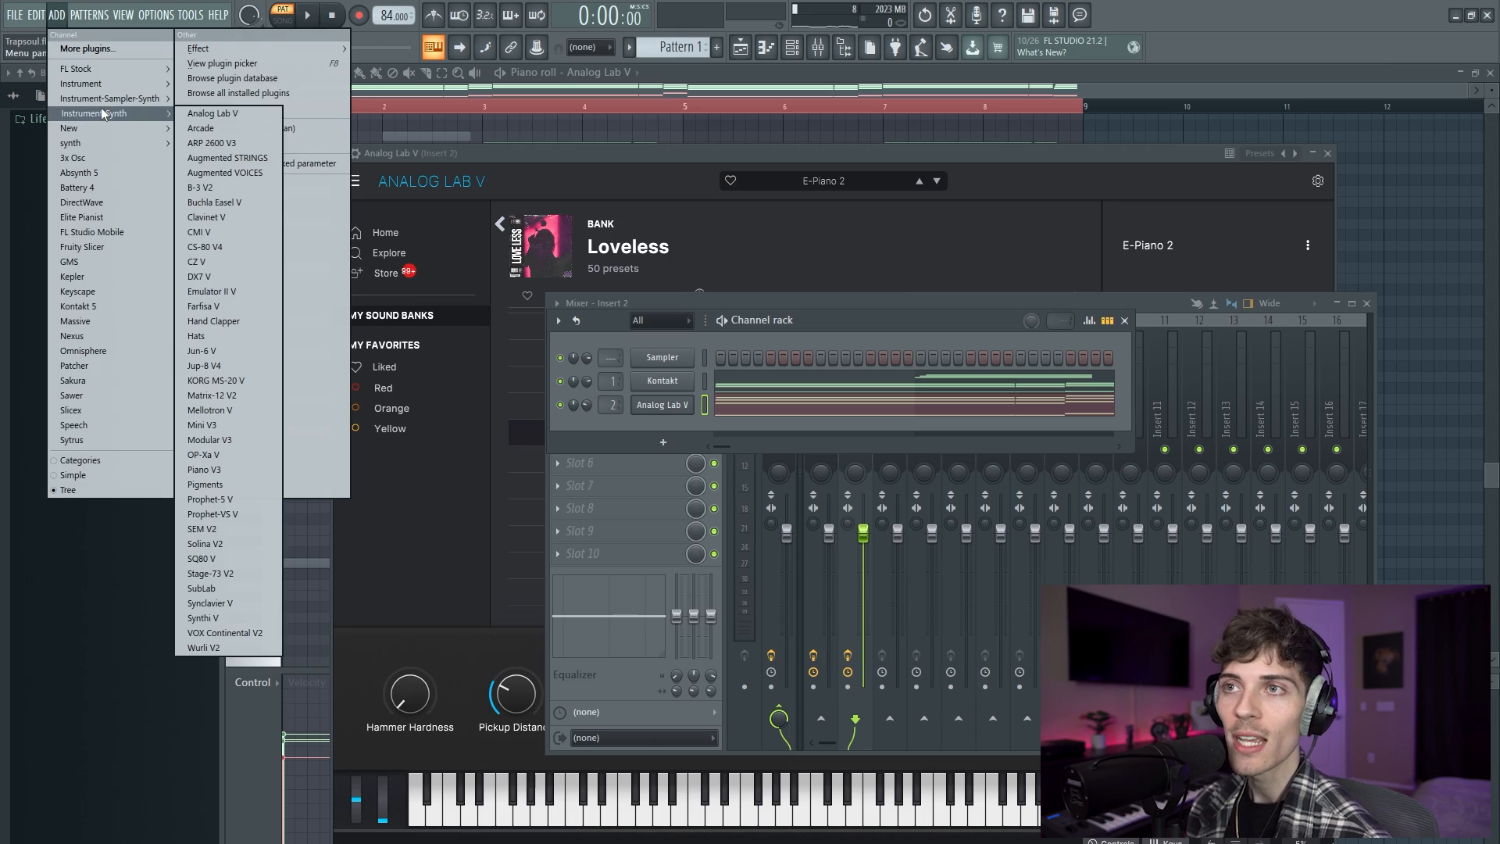
left_click(201, 128)
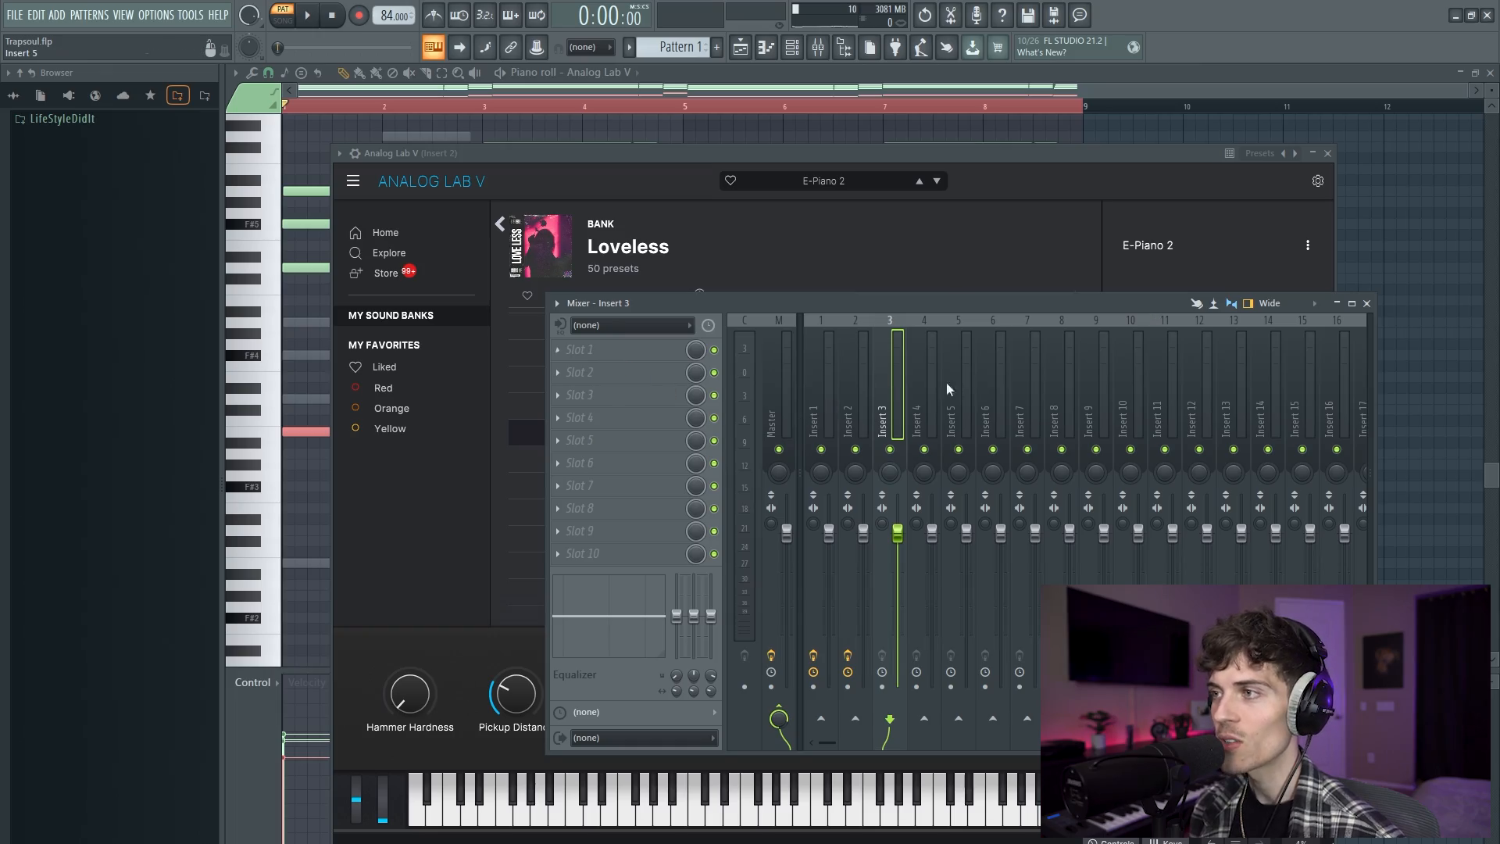
- Load the saved Arcade 2 mixer track state on Insert 3
right_click(895, 386)
mouse_move(962, 418)
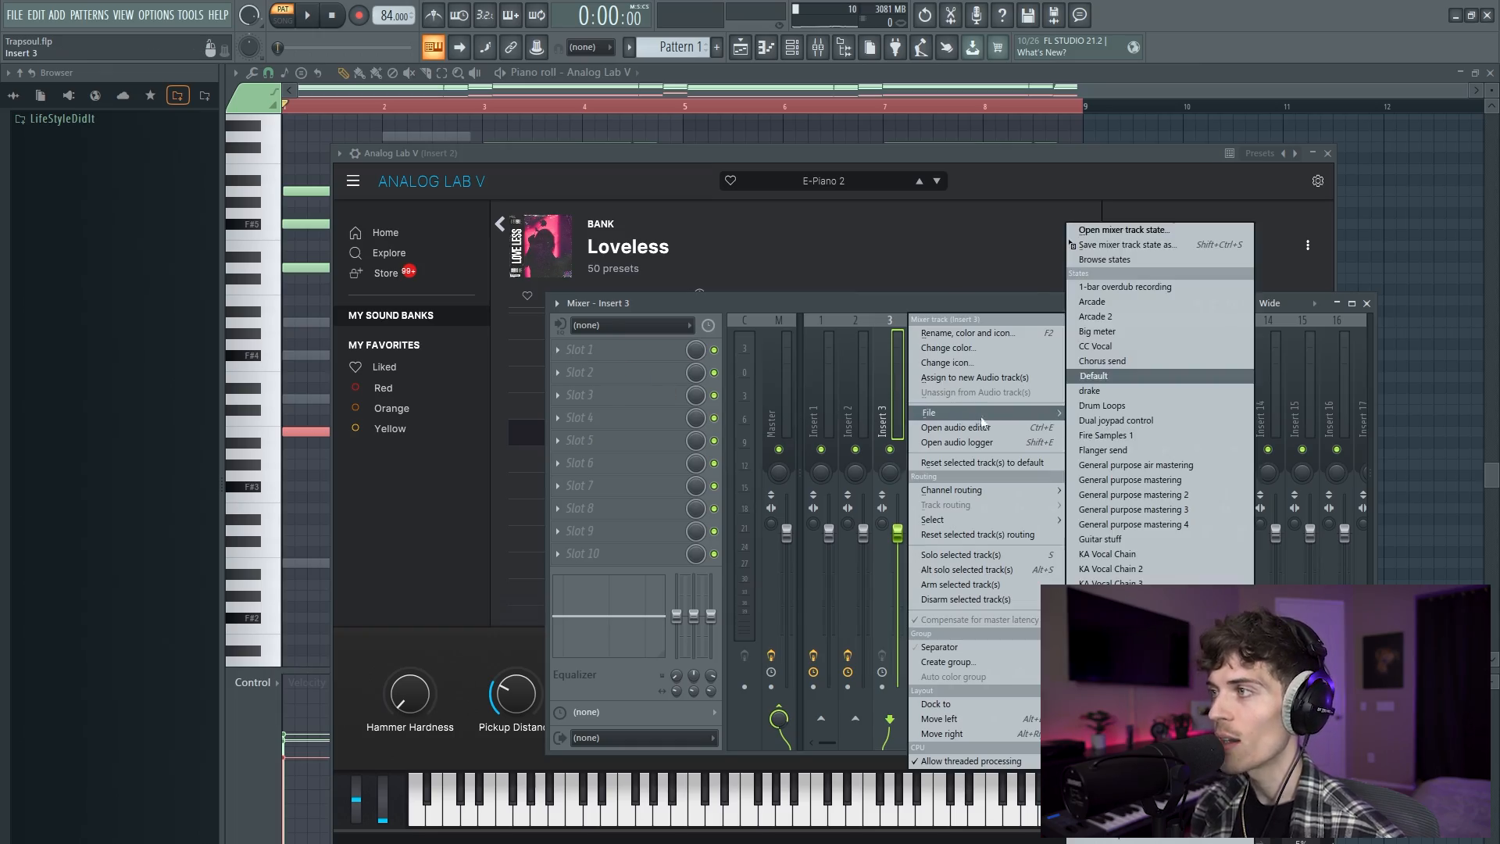
left_click(1154, 317)
- Examine the Little AlterBoy, ValhallaVintageVerb, Fruity parametric EQ 2, Hyper Chorus and Crystalline settings on Insert 3
left_click(618, 354)
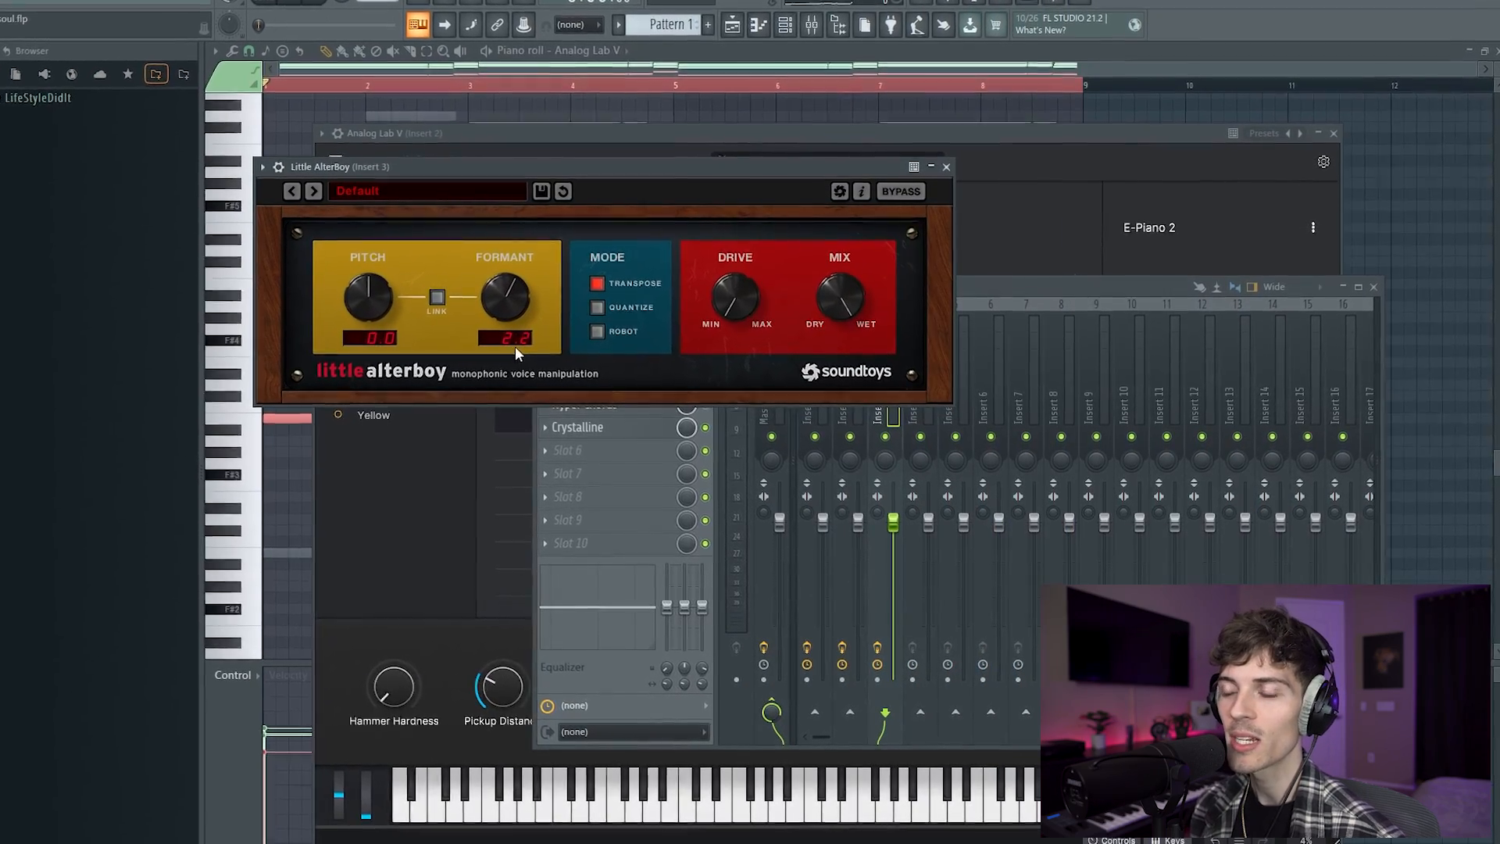
left_click(946, 166)
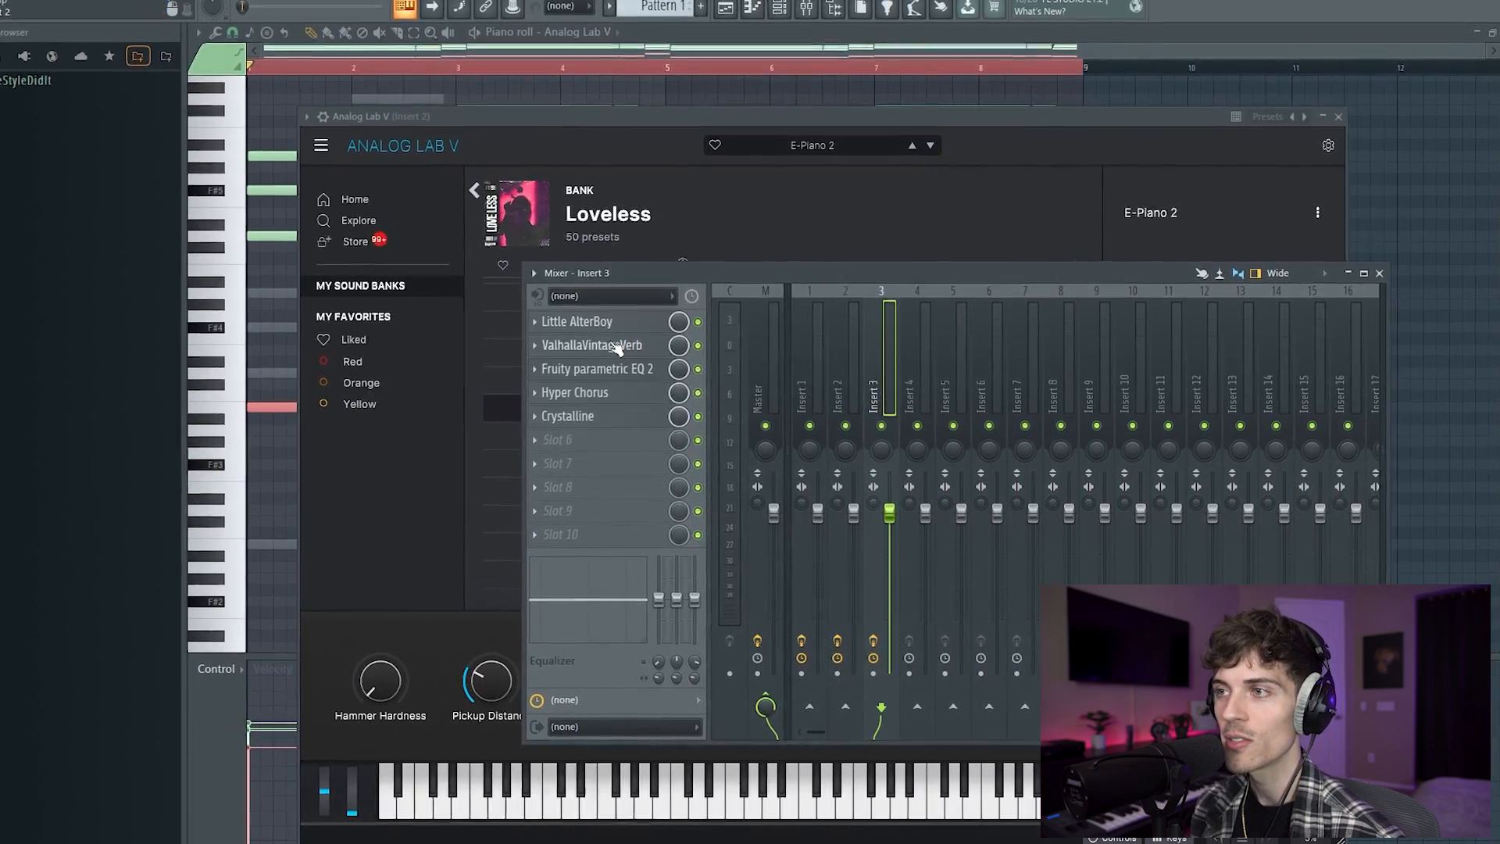
left_click(617, 346)
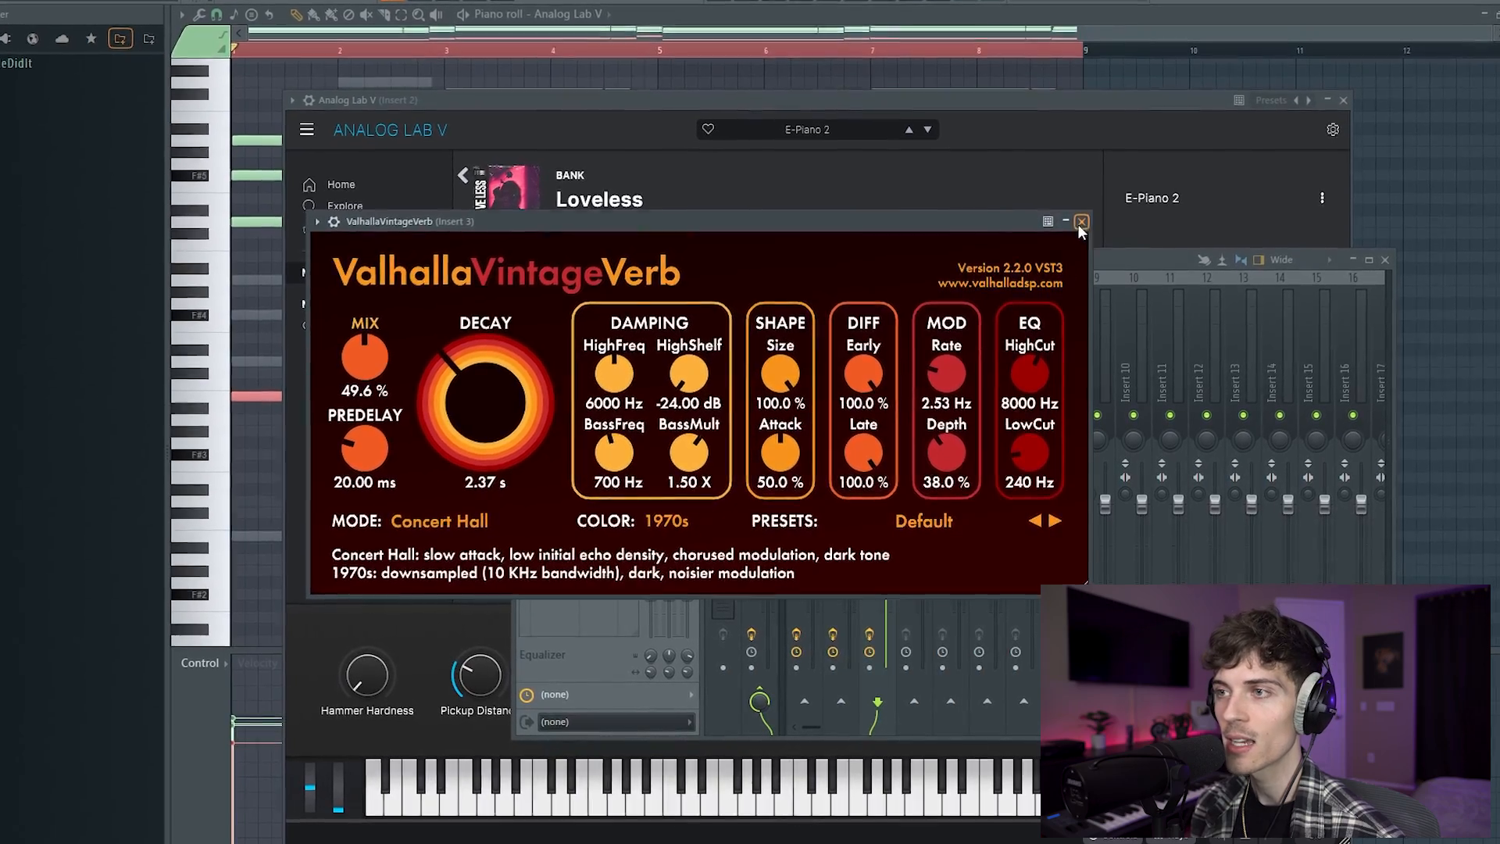
left_click(1081, 222)
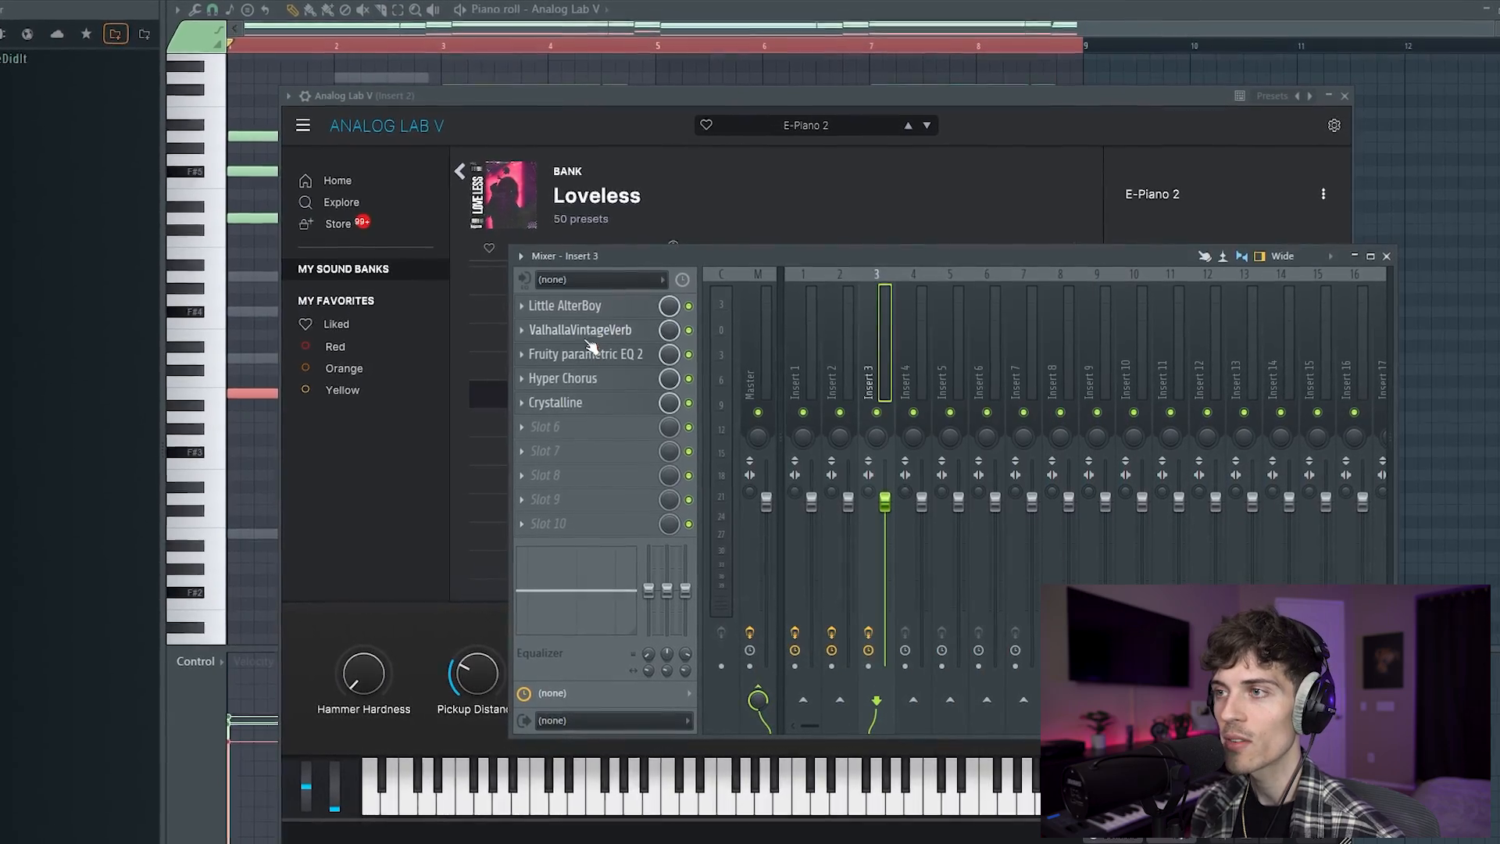
left_click(606, 330)
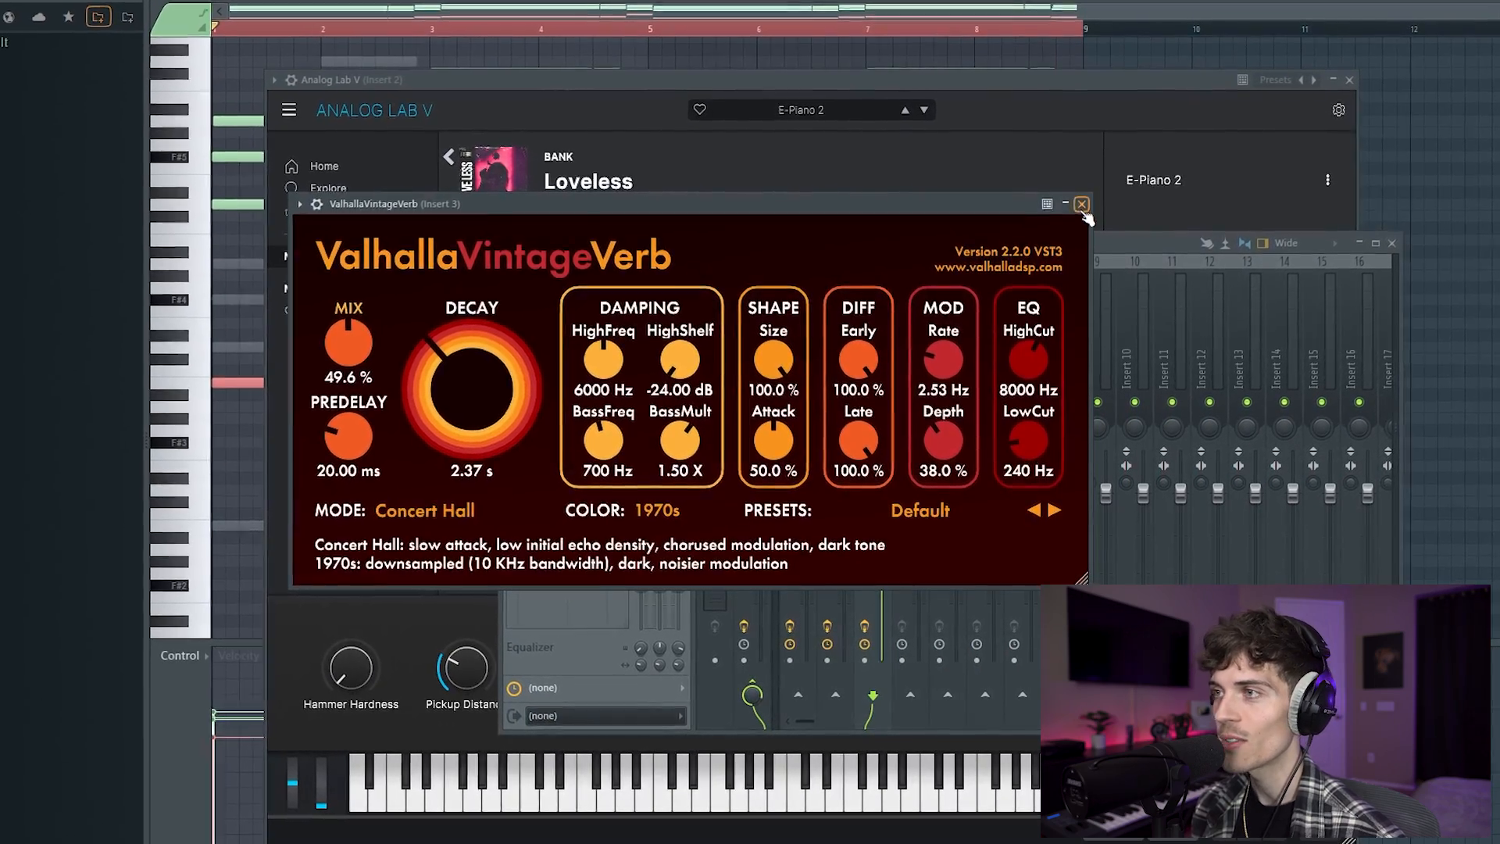
left_click(1081, 207)
left_click(604, 344)
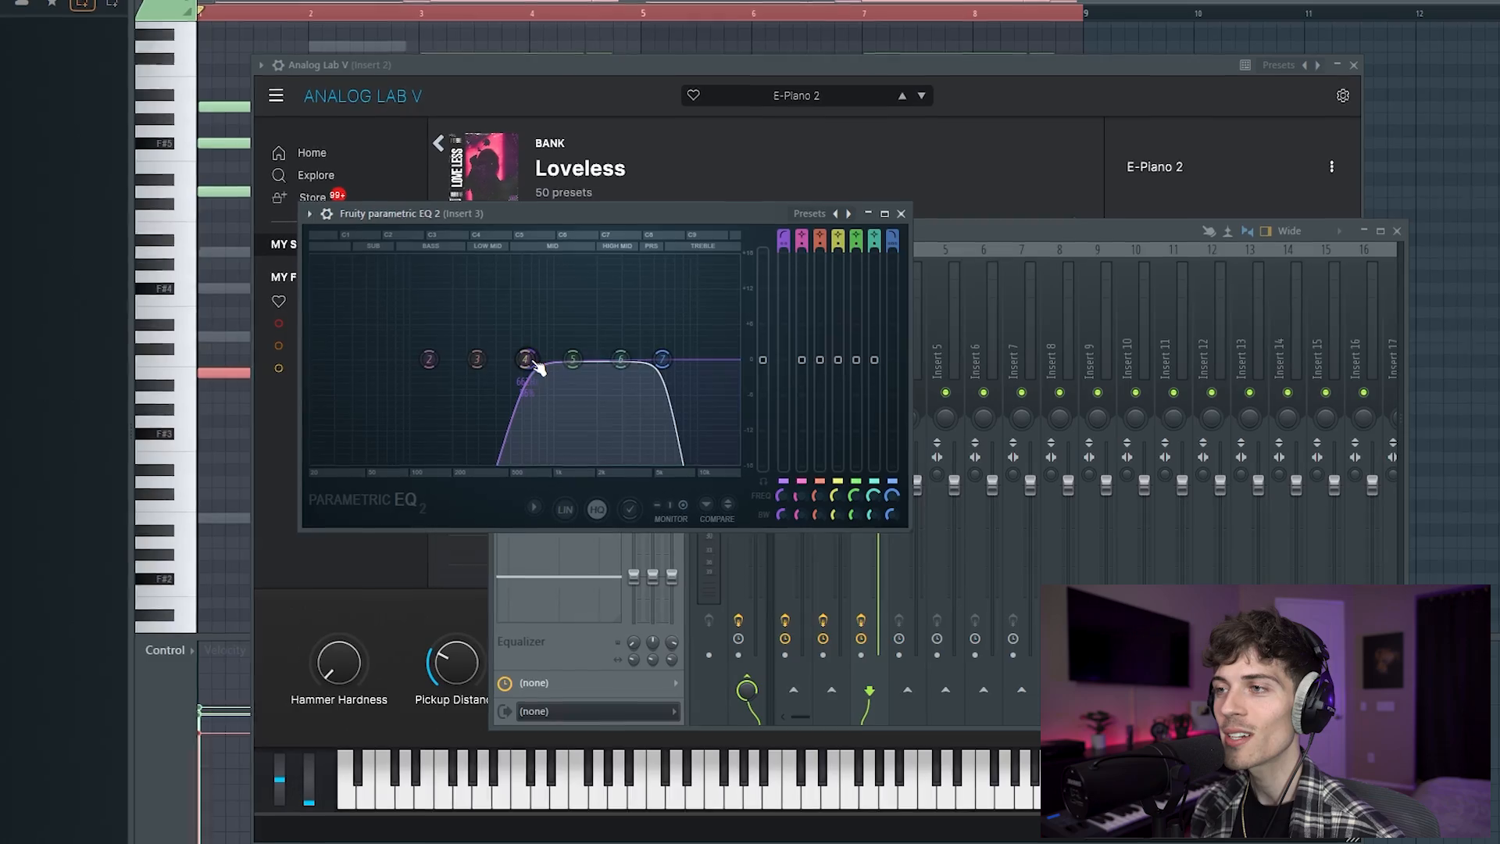
left_click(898, 205)
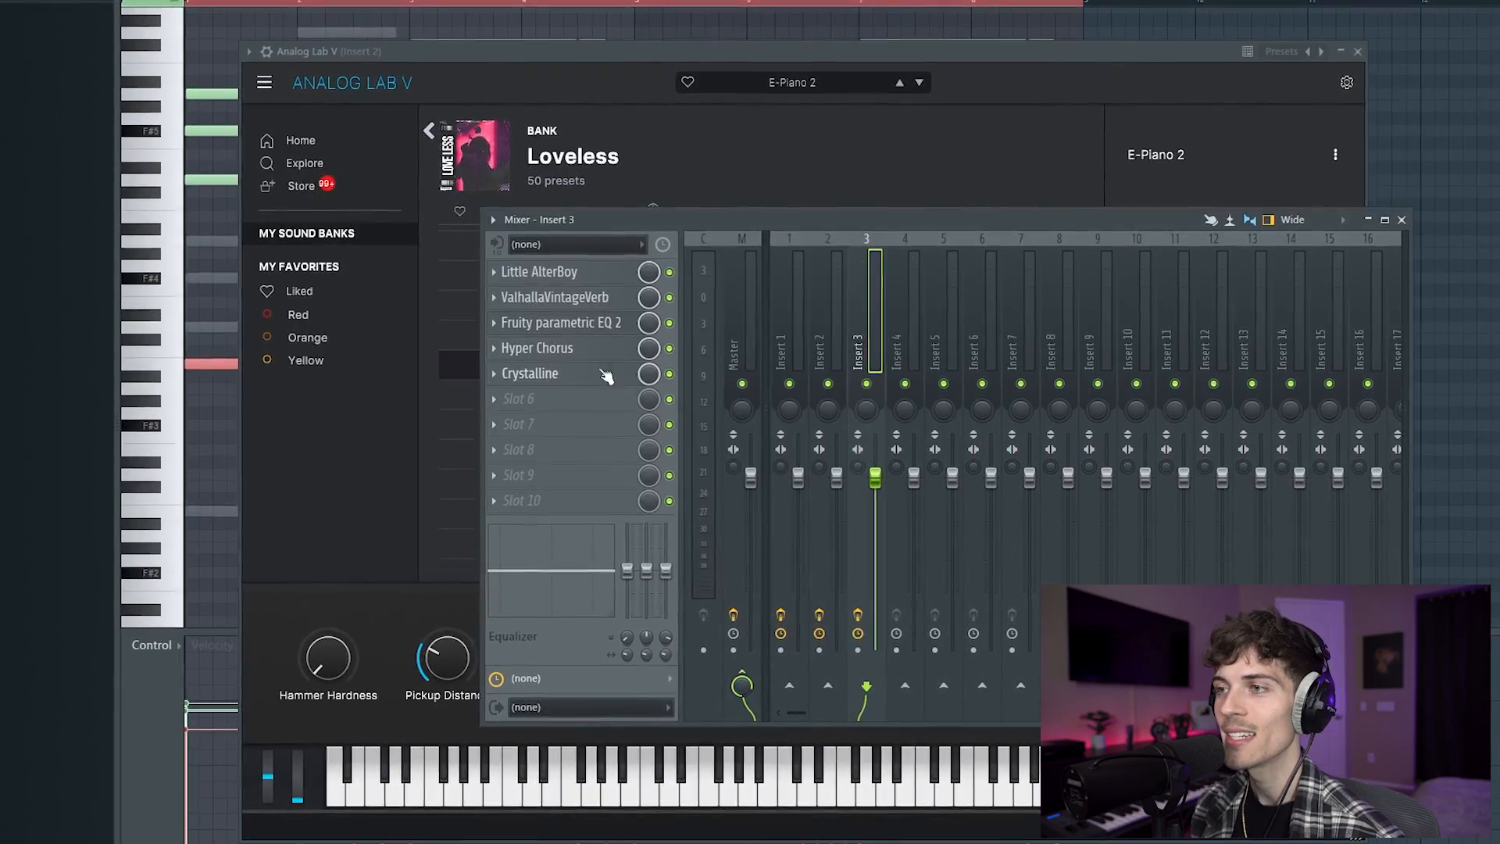
left_click(538, 349)
left_click(778, 33)
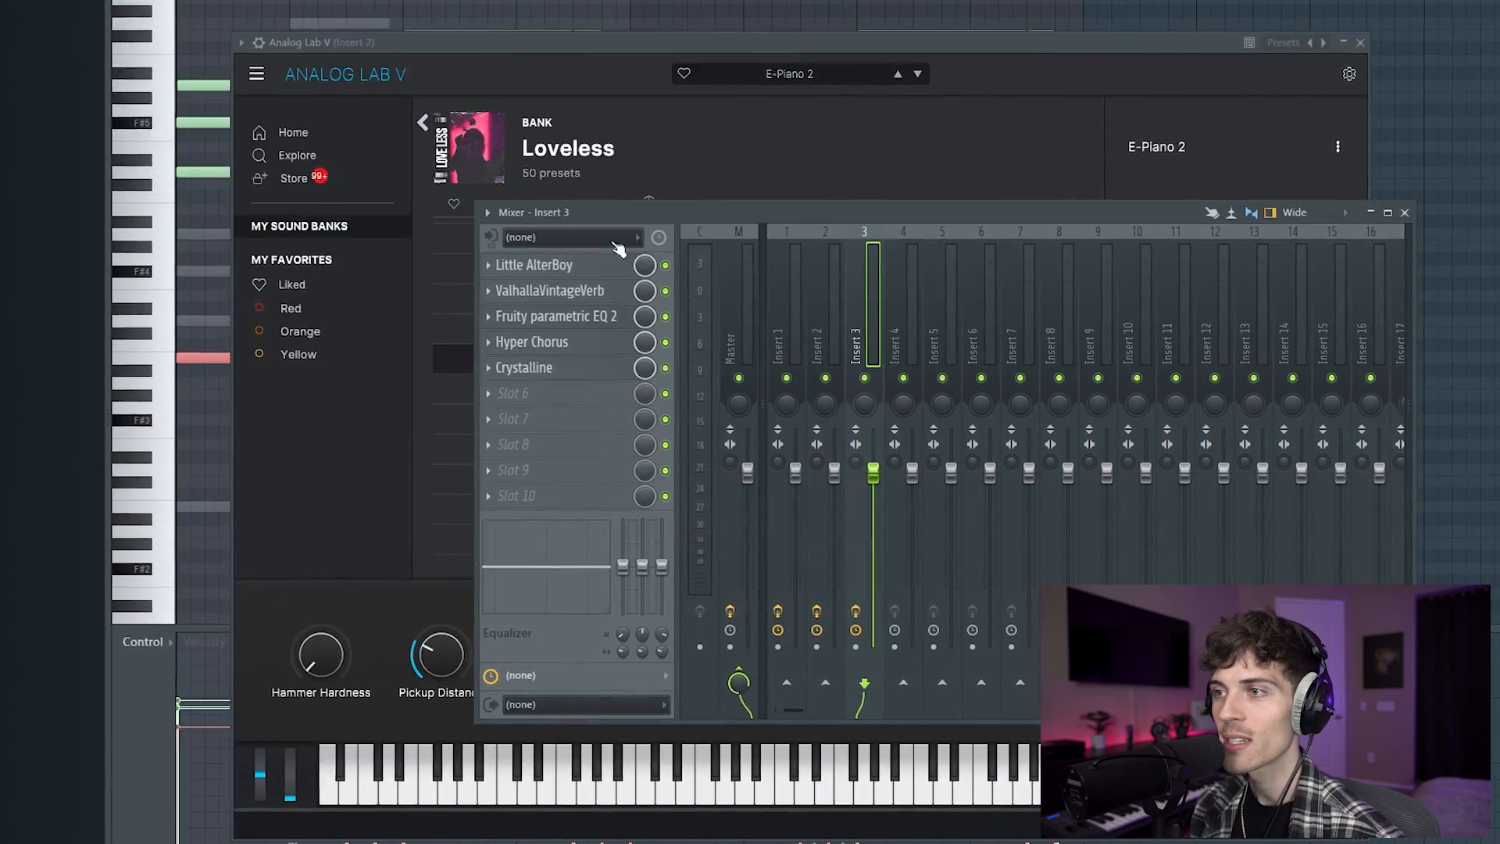
left_click(556, 366)
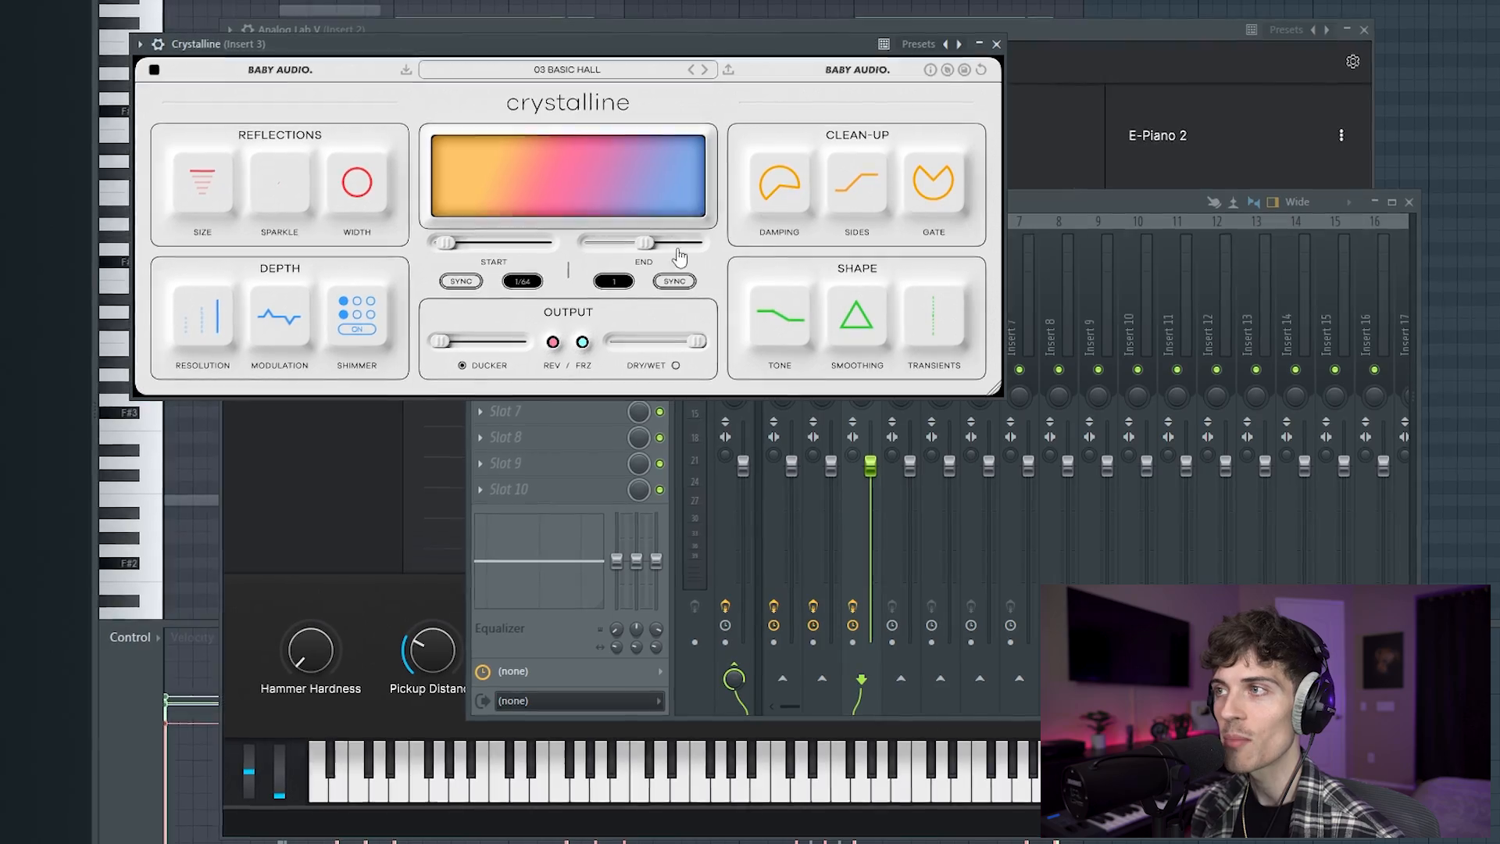
- Record an Arcade melody using A5, B5, A5, B4 and B5 across the eight-bar loop
left_click(997, 46)
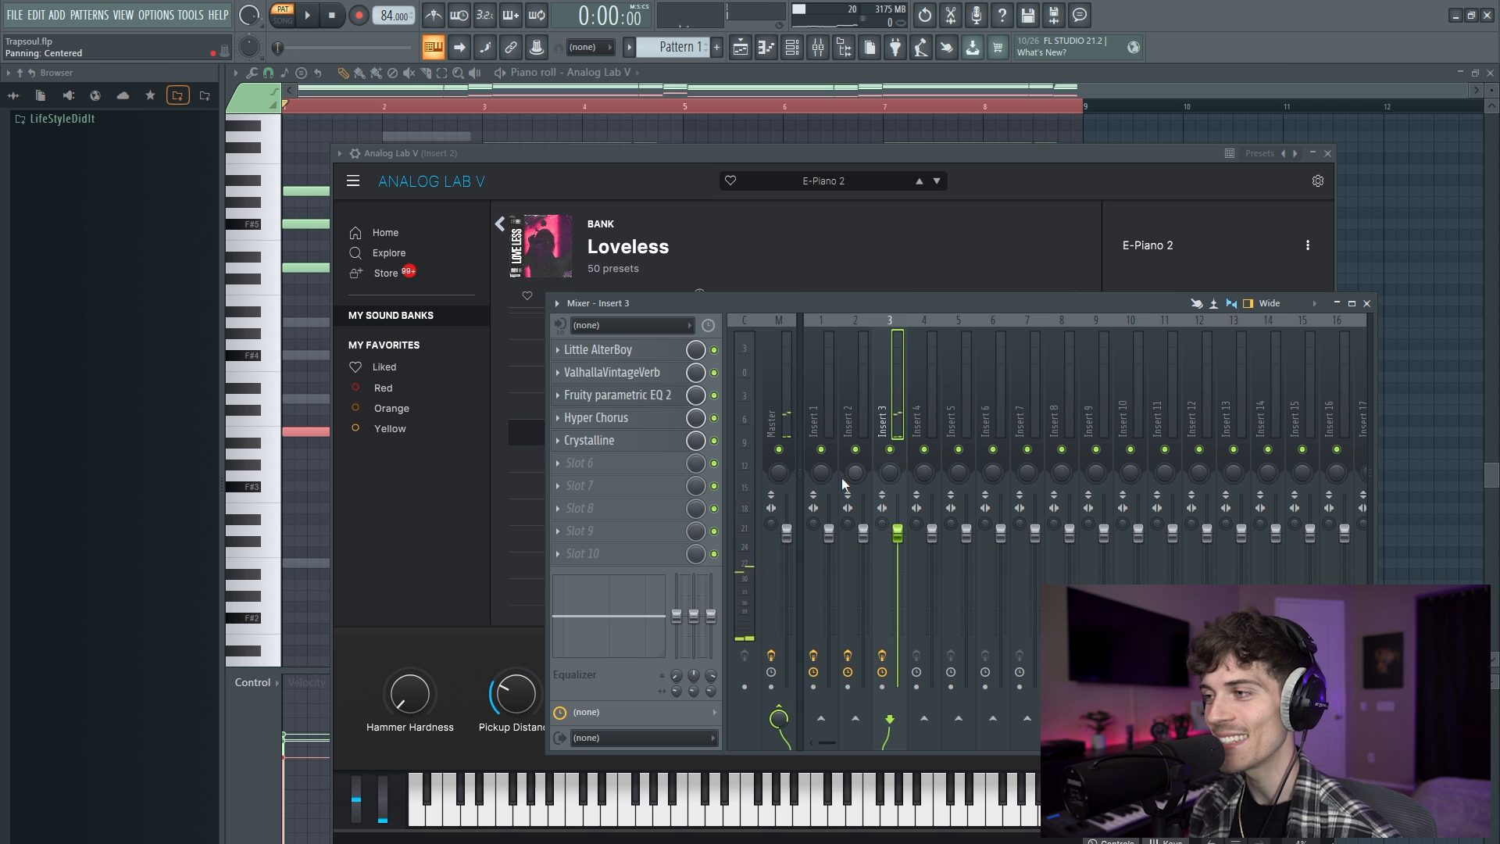
left_click(813, 56)
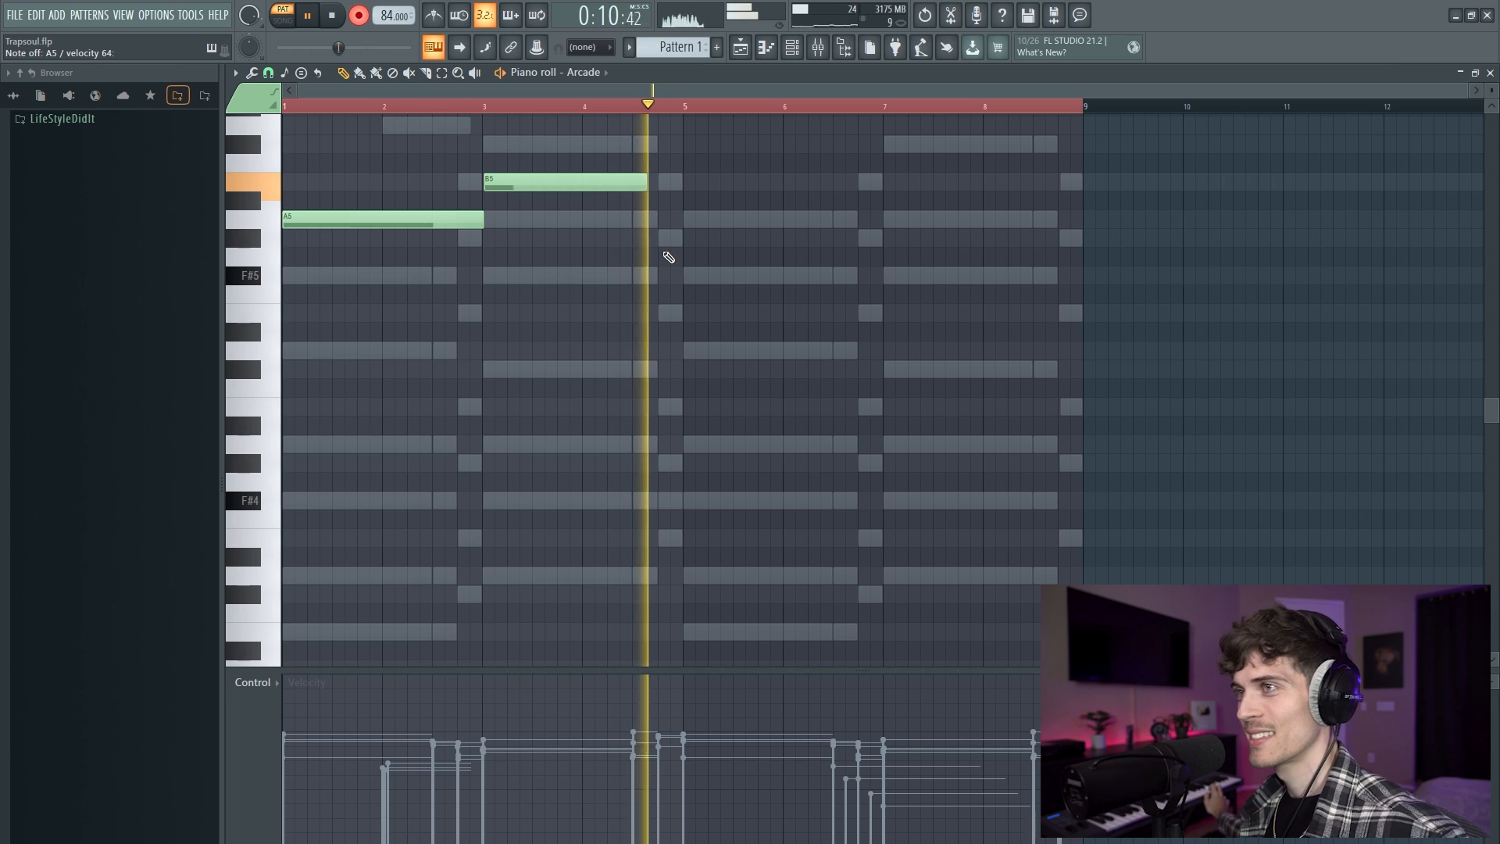
scroll(669, 257, "up", 1)
scroll(852, 113, "up", 3)
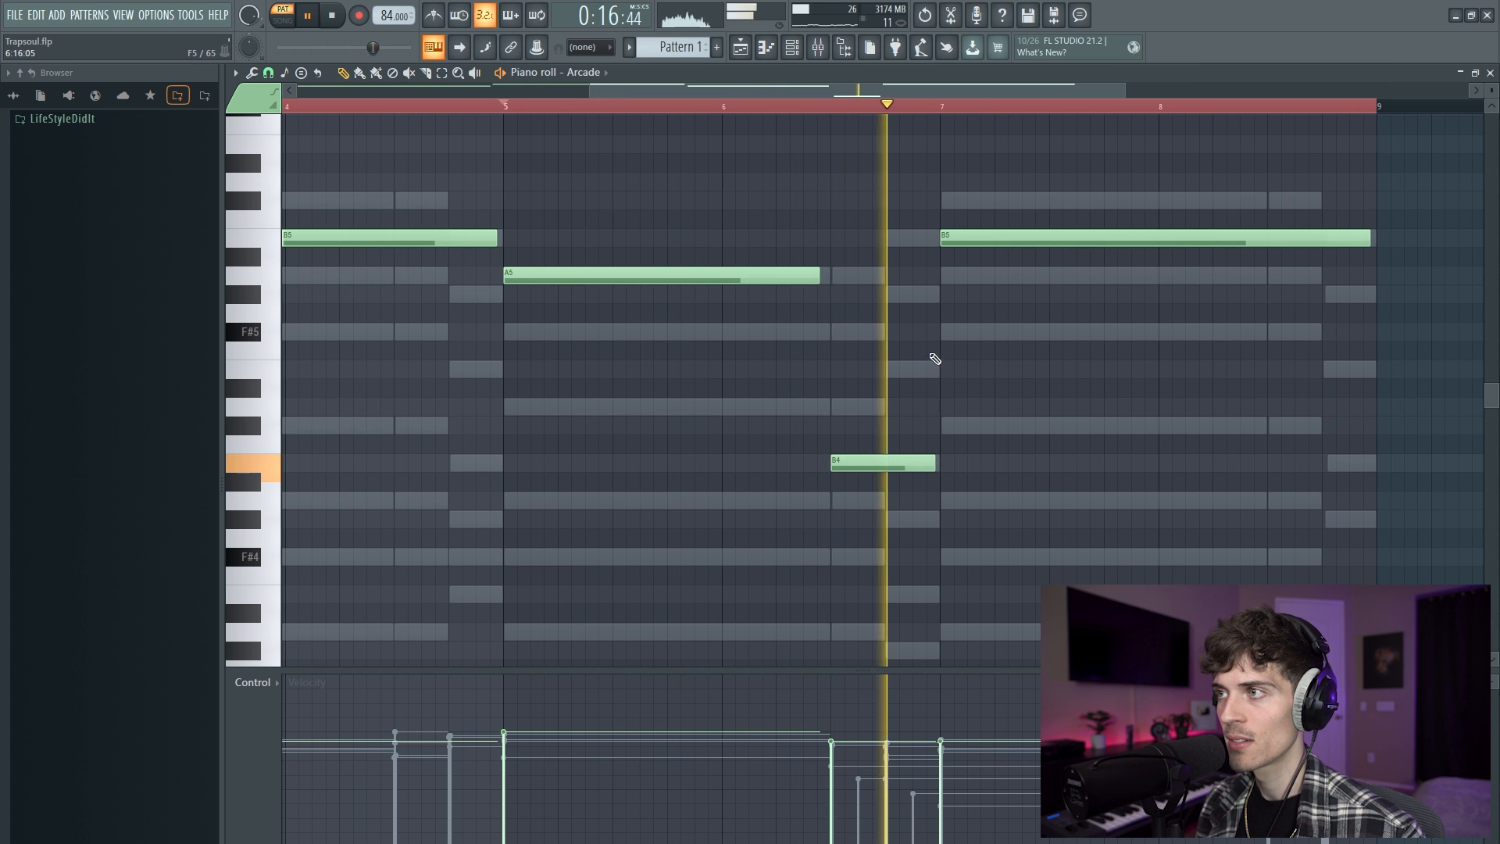
scroll(754, 112, "down", 4)
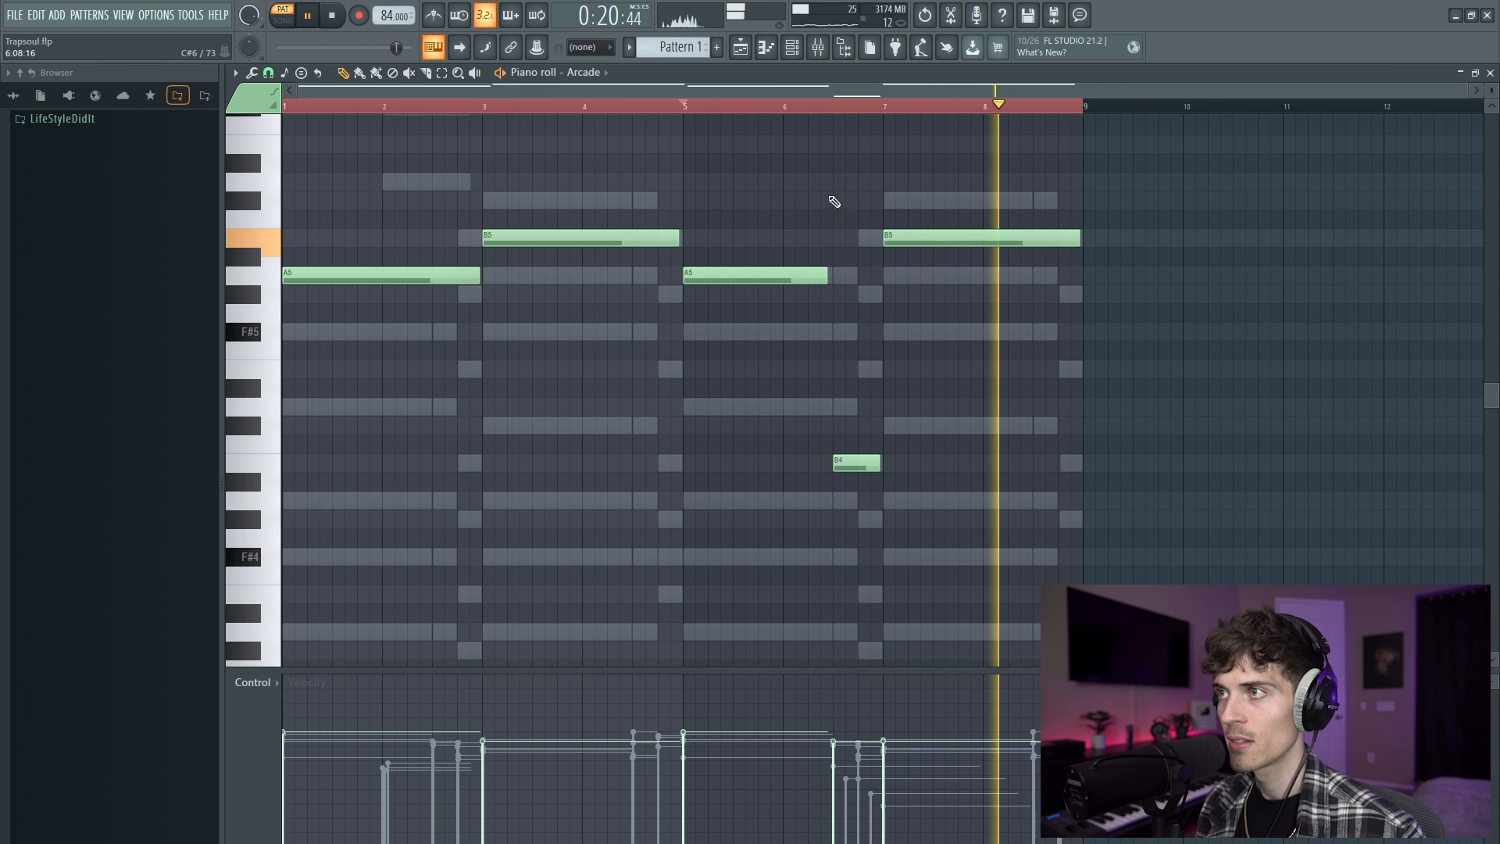
left_click(817, 47)
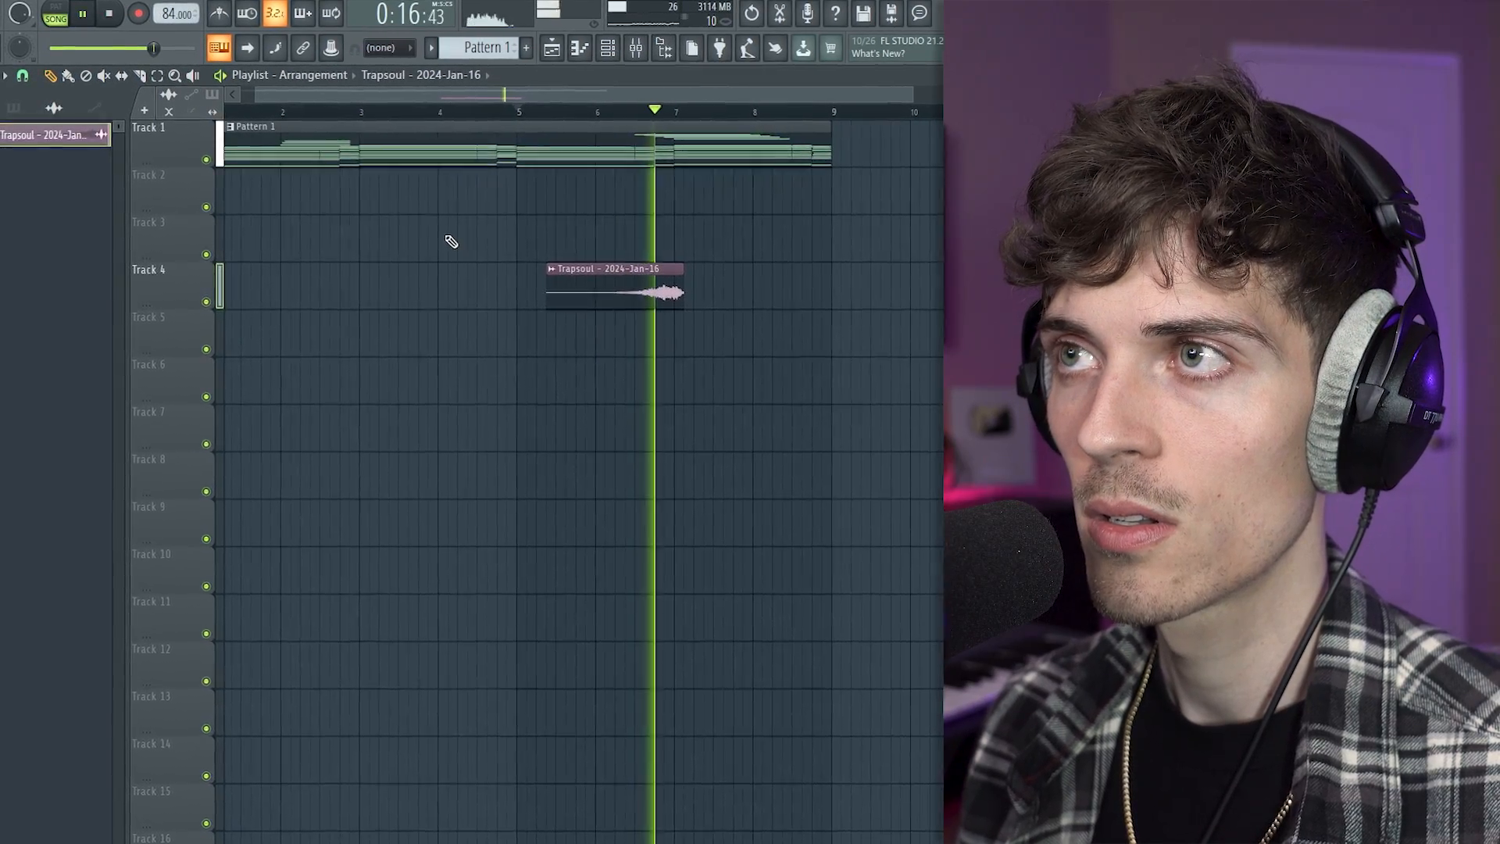
- Examine the settings of the reversed Trapsoul audio clip on Track 4
double_click(656, 301)
key("space")
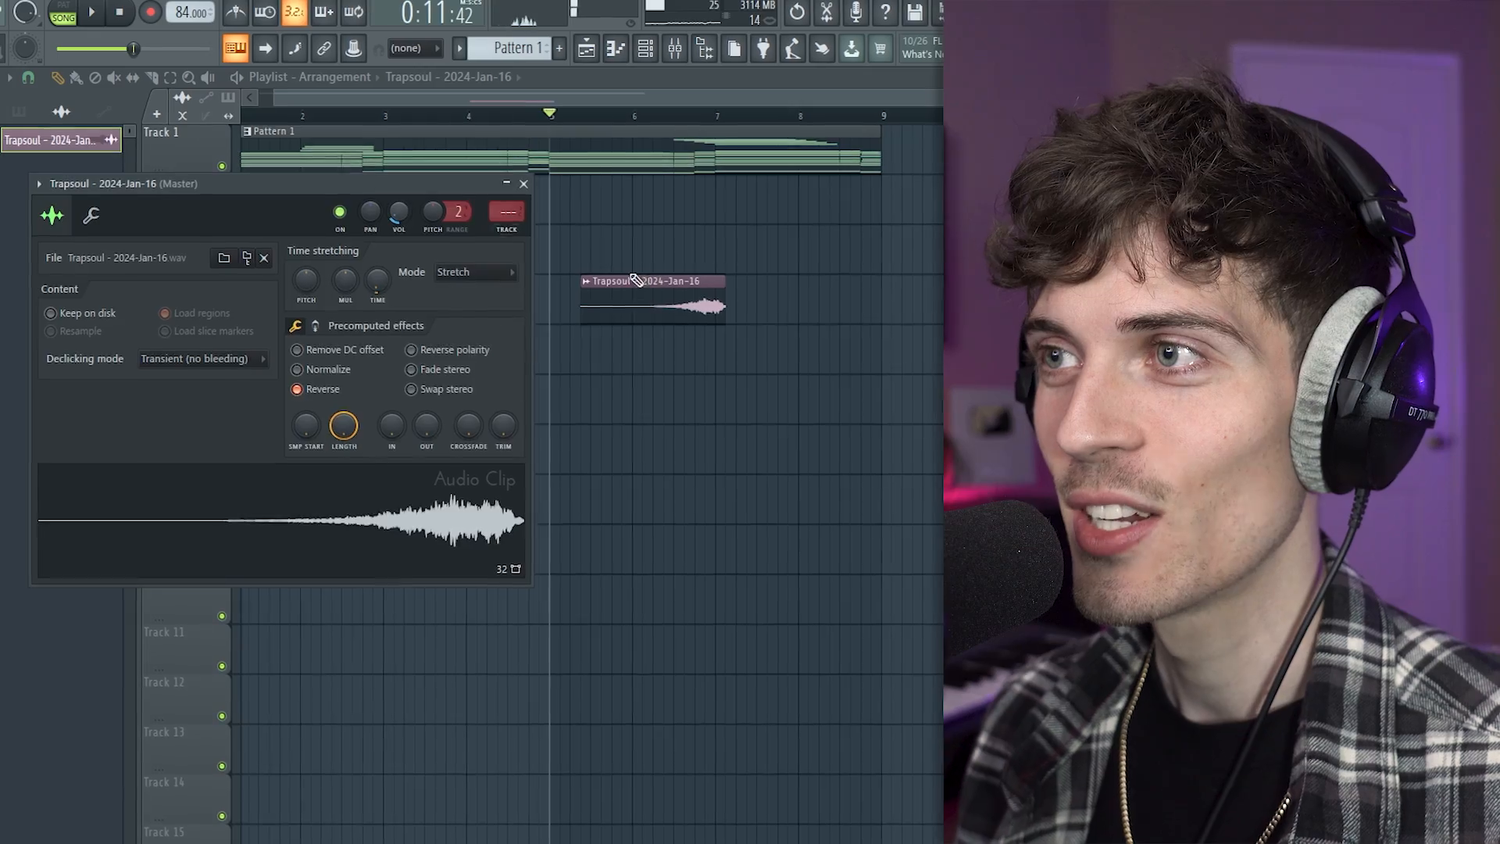
left_click(520, 183)
- Rename the reversed clip Rev vocal and add Fruity Delay 3 after ValhallaVintageVerb on its mixer insert
left_click_drag(55, 147, 58, 151)
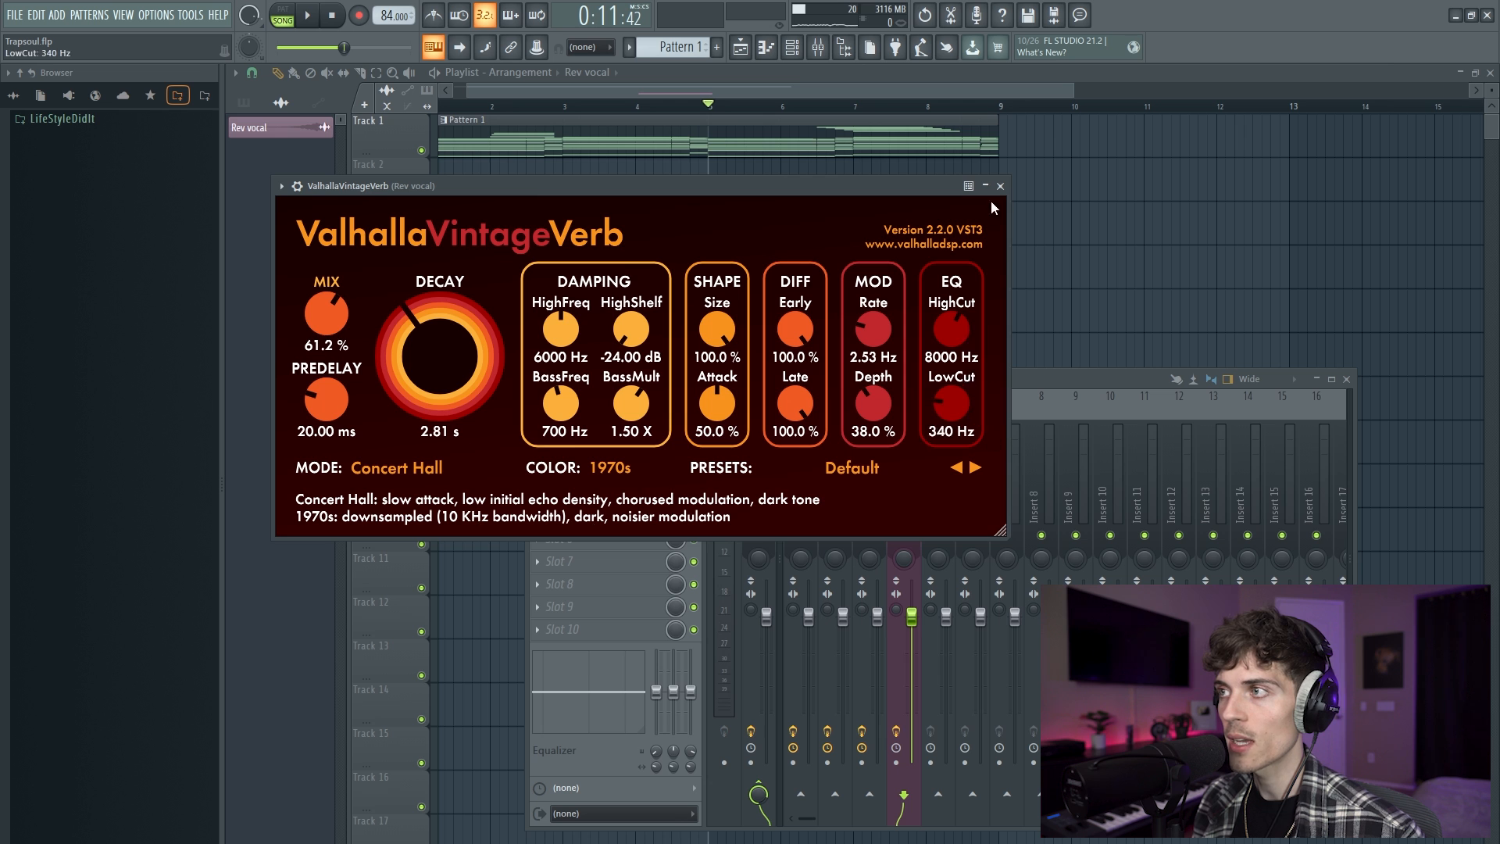
left_click(1000, 186)
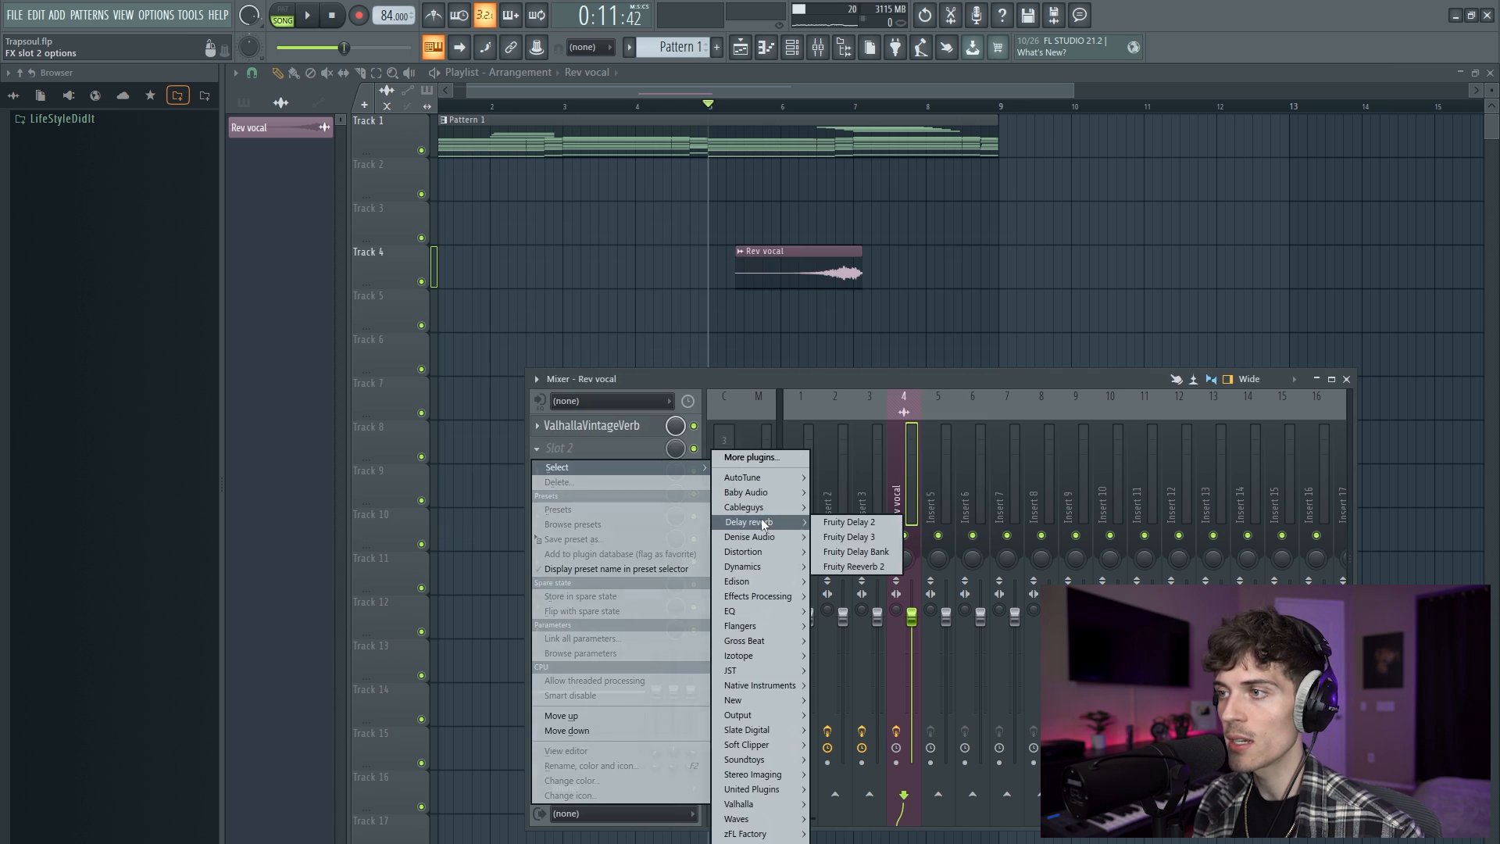
left_click(850, 537)
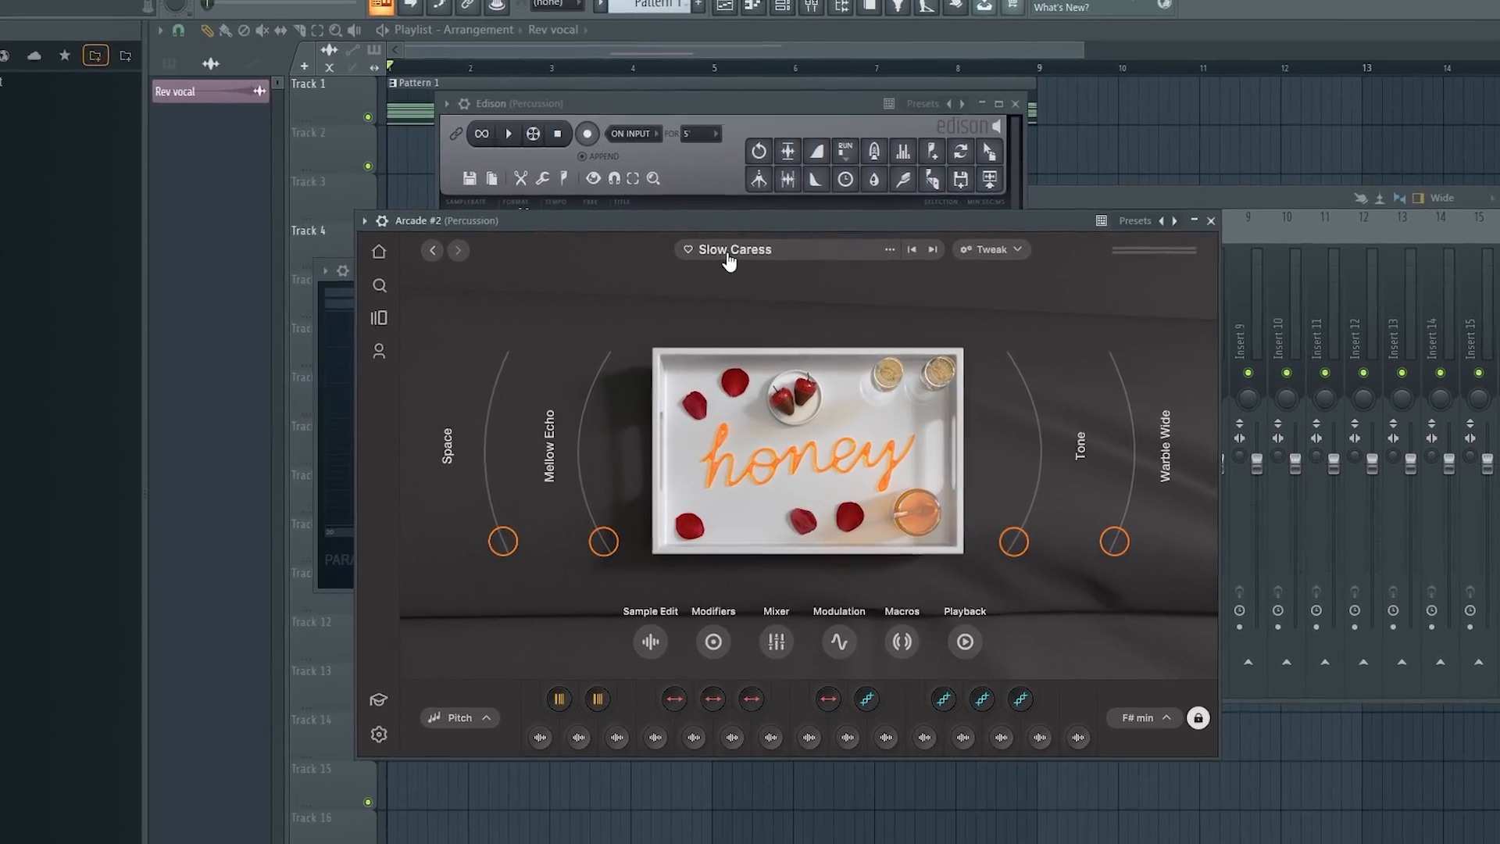
- Browse the Lines library in Arcade for R&B and hip-hop sample packs
left_click(1233, 207)
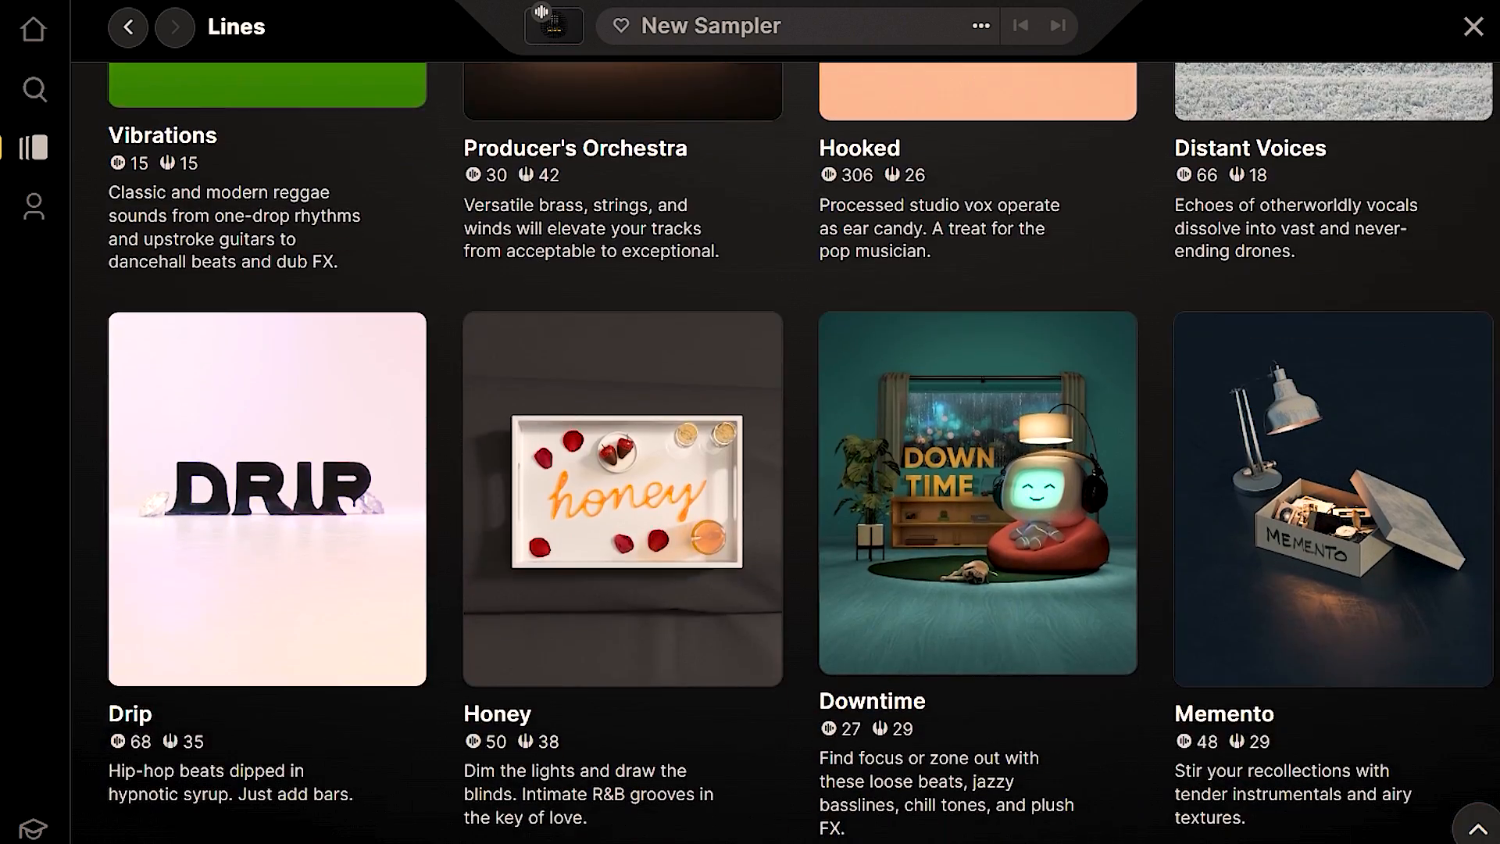
scroll(781, 453, "down", 10)
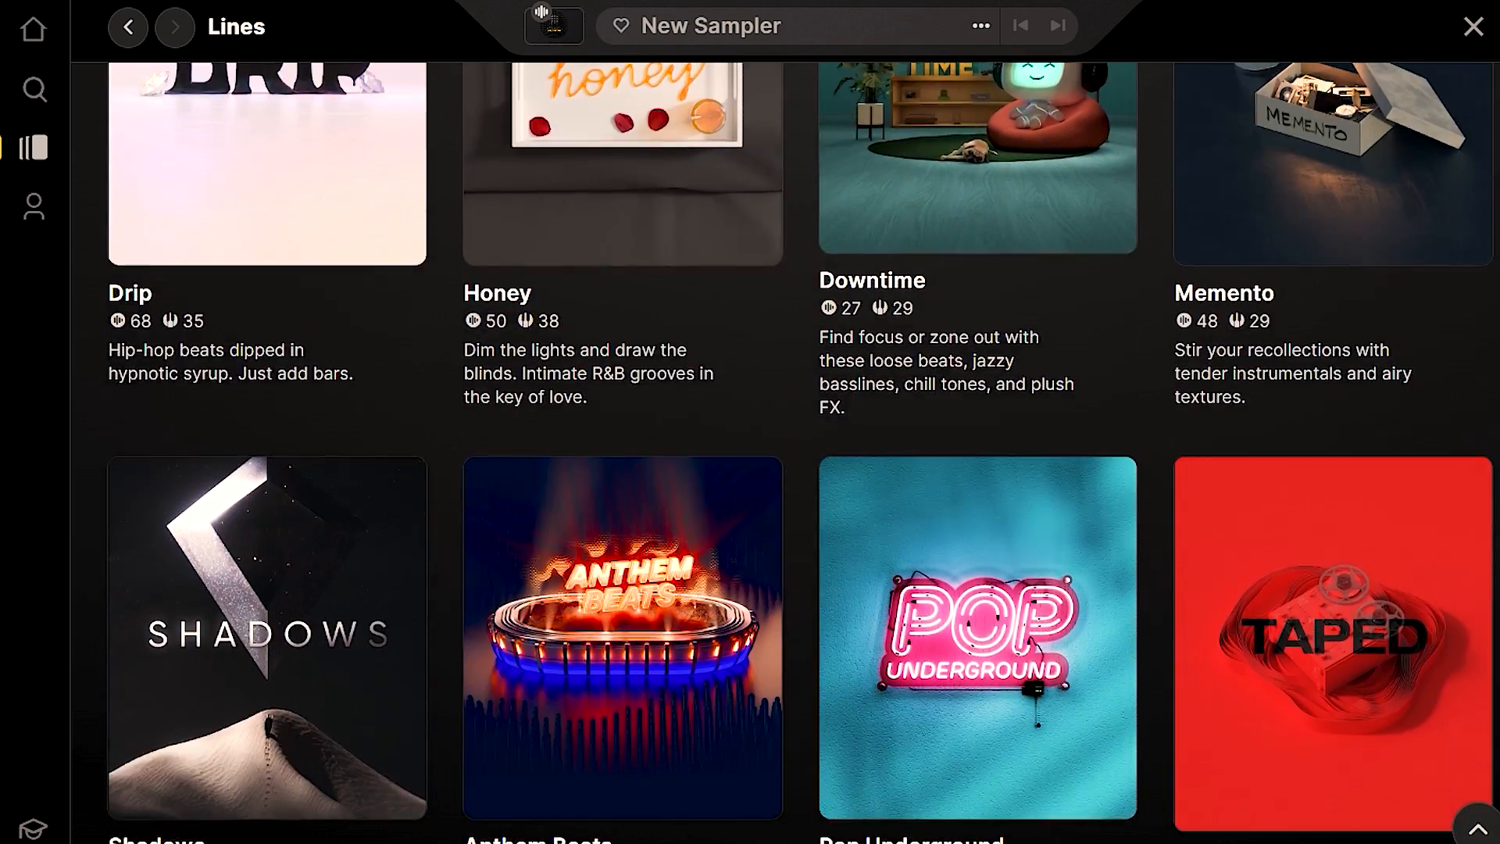
scroll(781, 453, "down", 12)
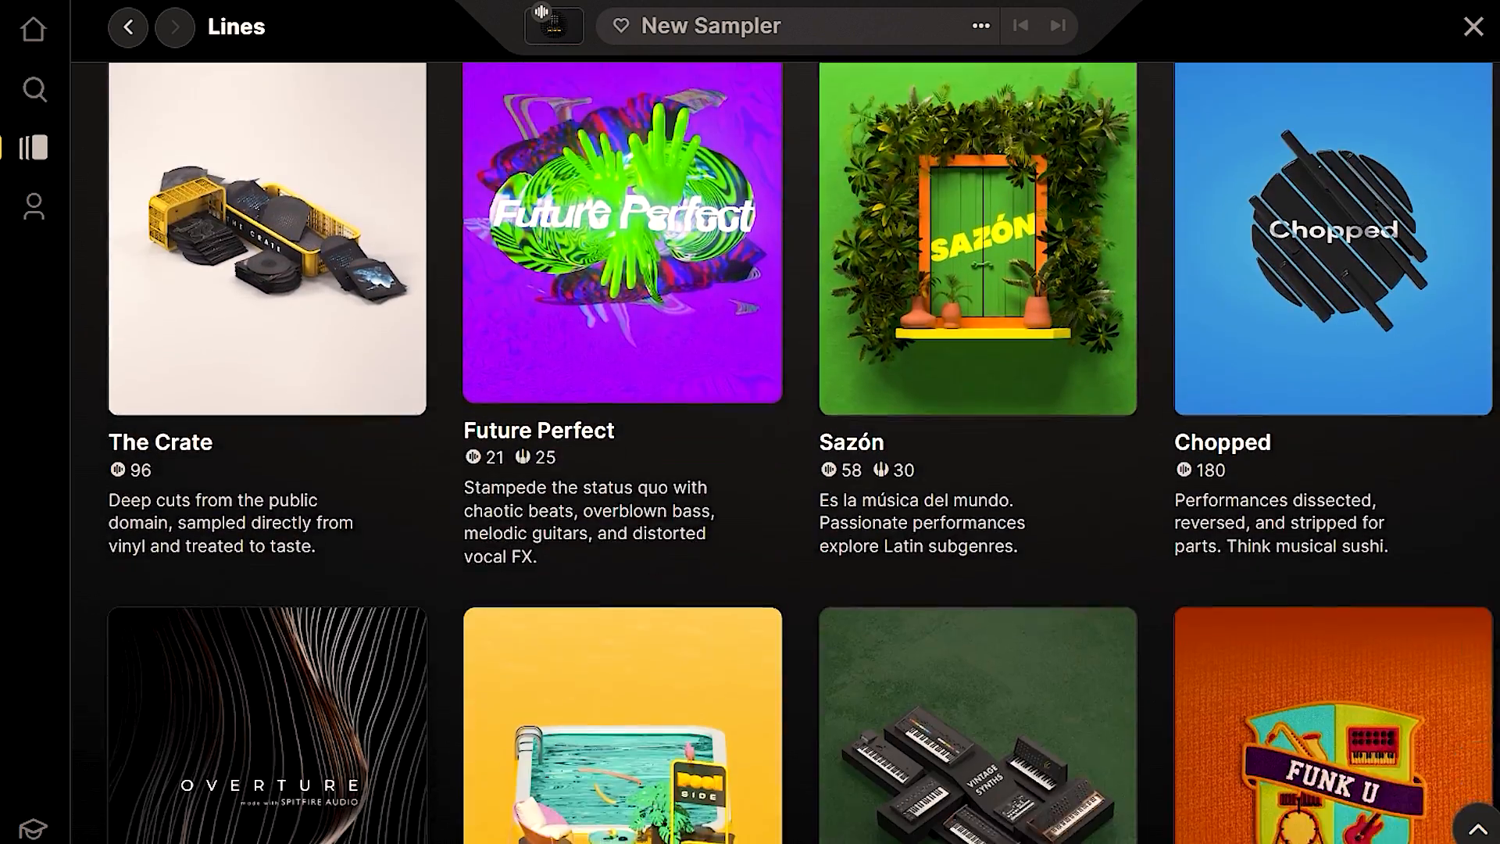
scroll(781, 454, "down", 12)
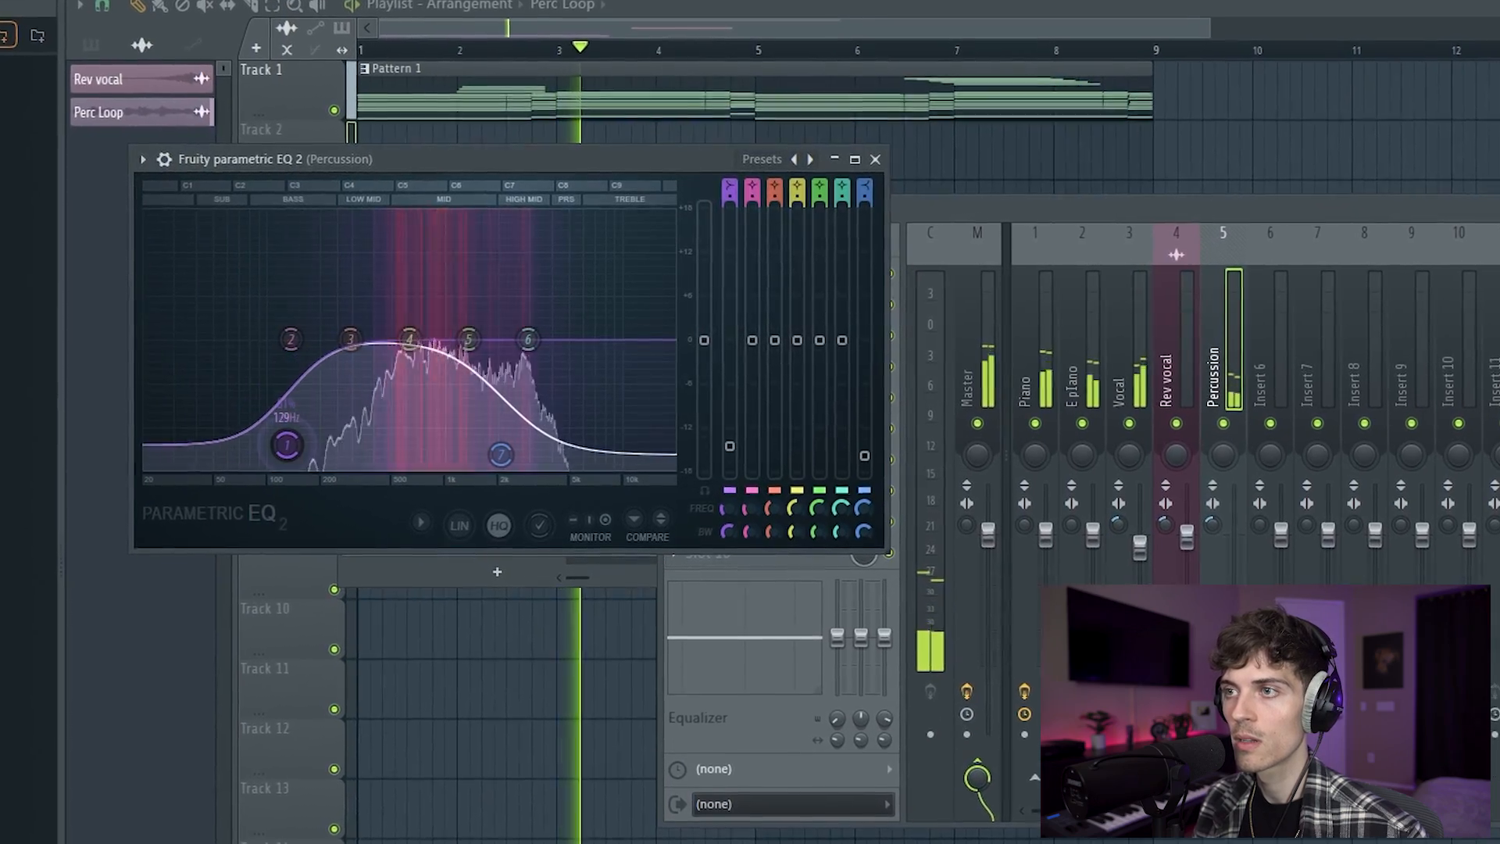
- Lower the mid band in the Fruity parametric EQ 2 on the Percussion insert
left_click_drag(404, 341, 429, 379)
right_click(980, 176)
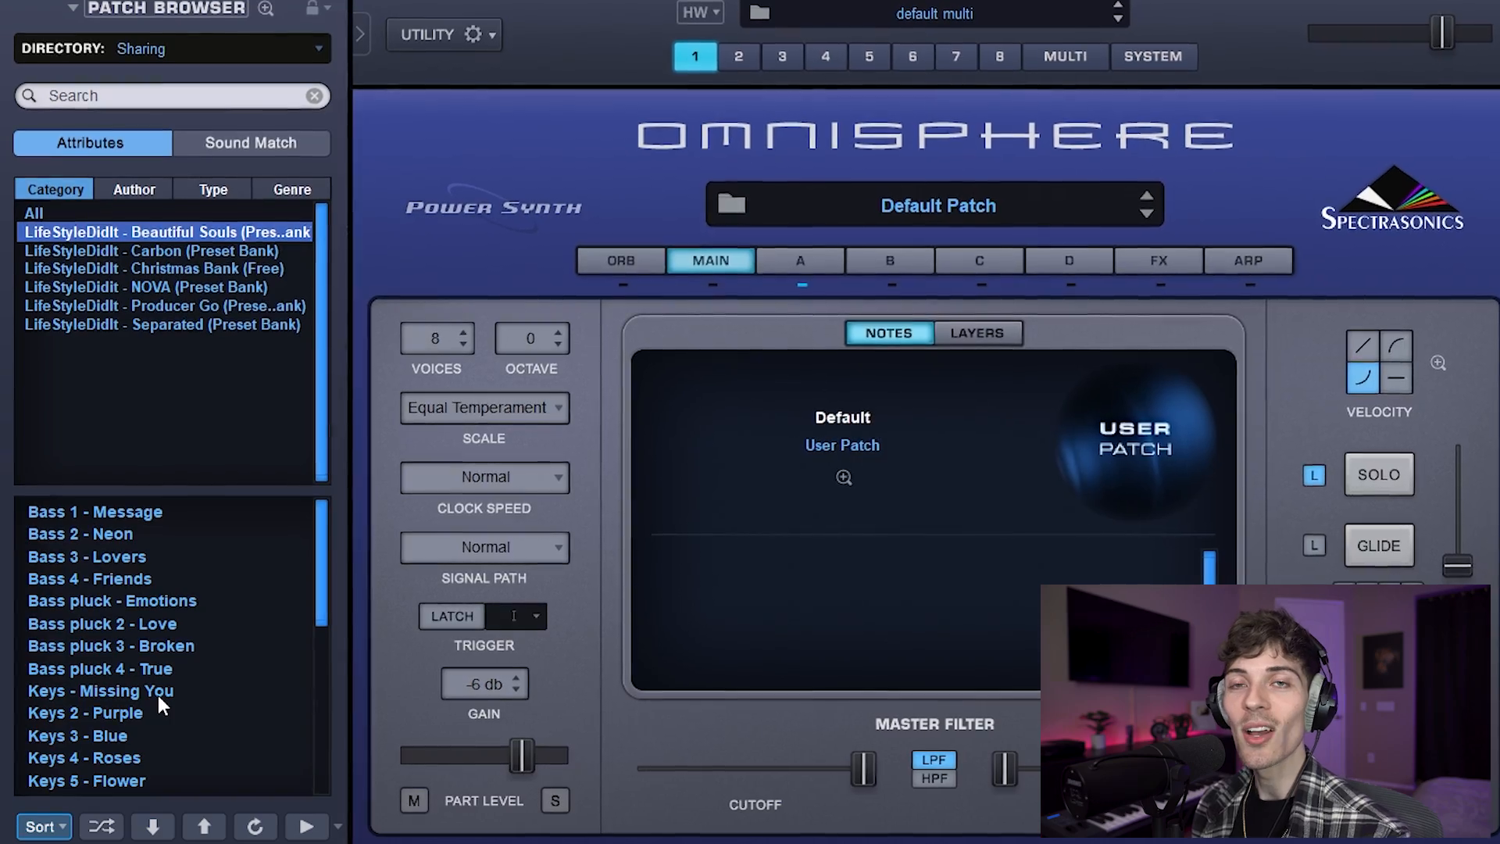
- Choose the bass patch Bass 4 - Friends from the LifeStyleDidIt - Beautiful Souls bank in Omnisphere
scroll(154, 670, "down", 3)
scroll(159, 684, "down", 3)
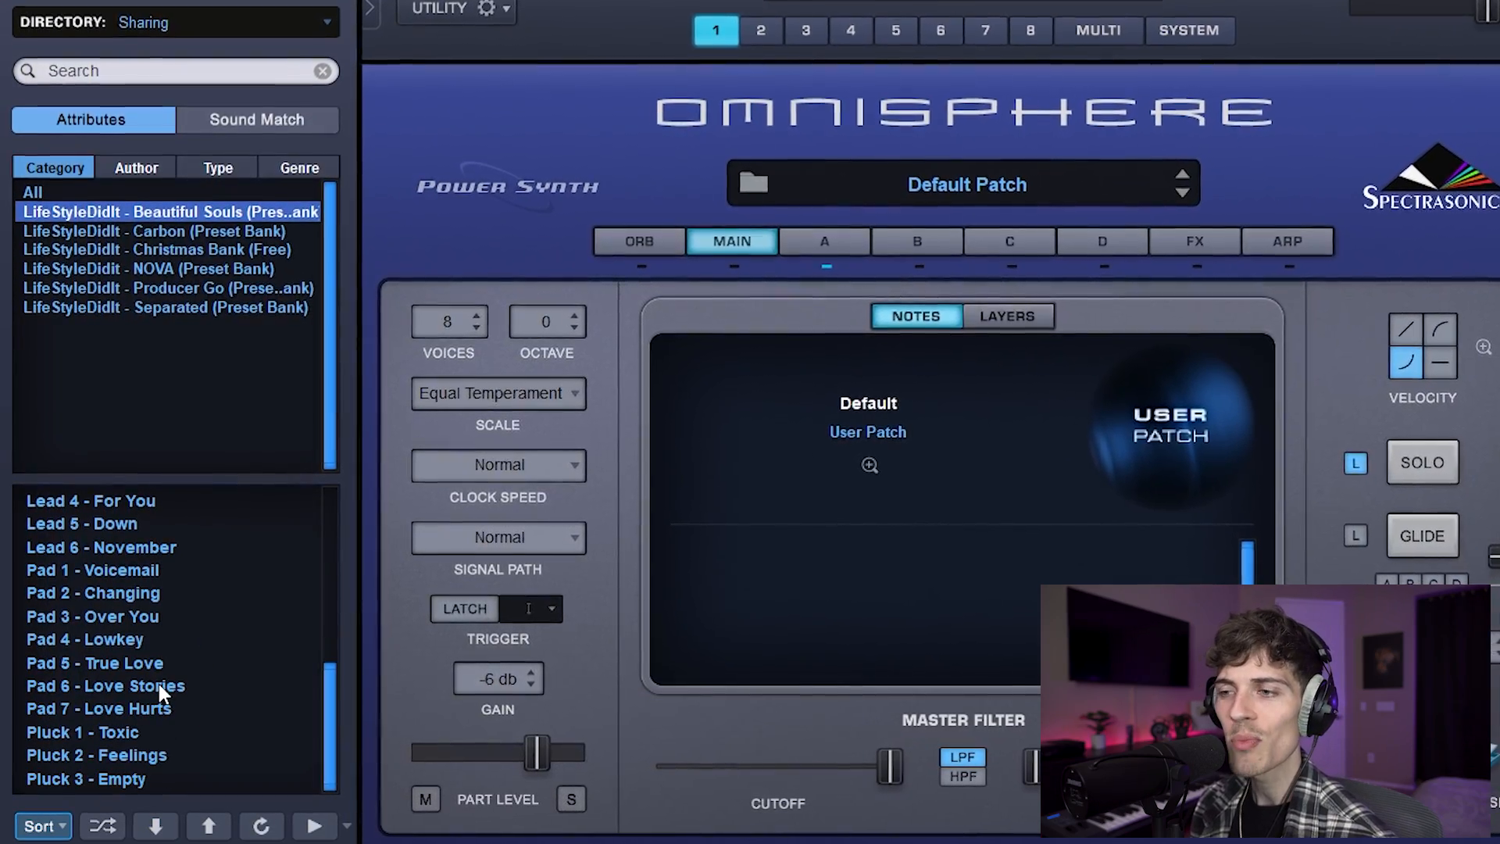
scroll(158, 680, "up", 6)
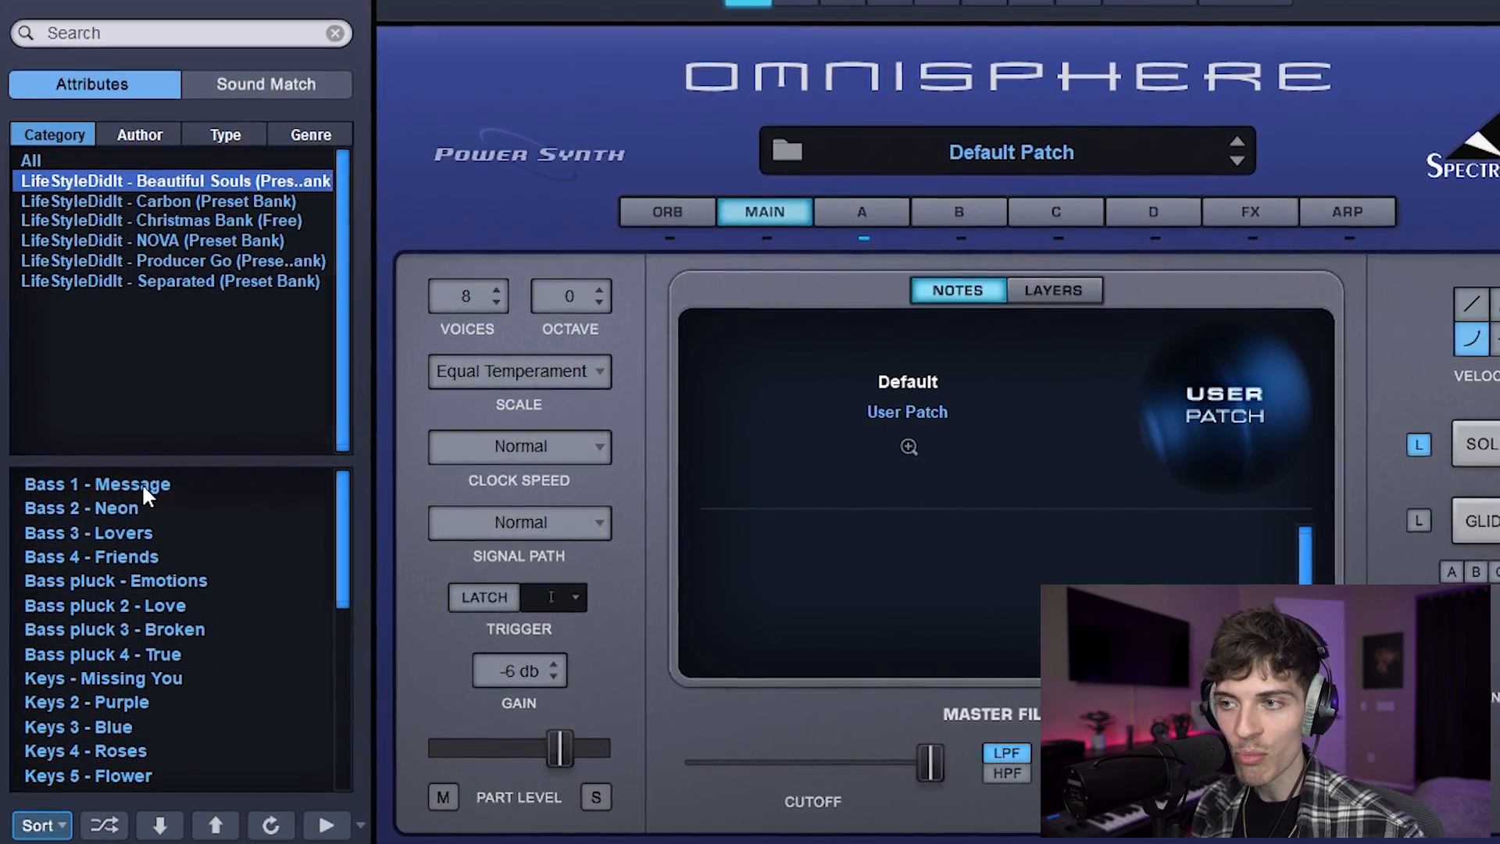
left_click(126, 532)
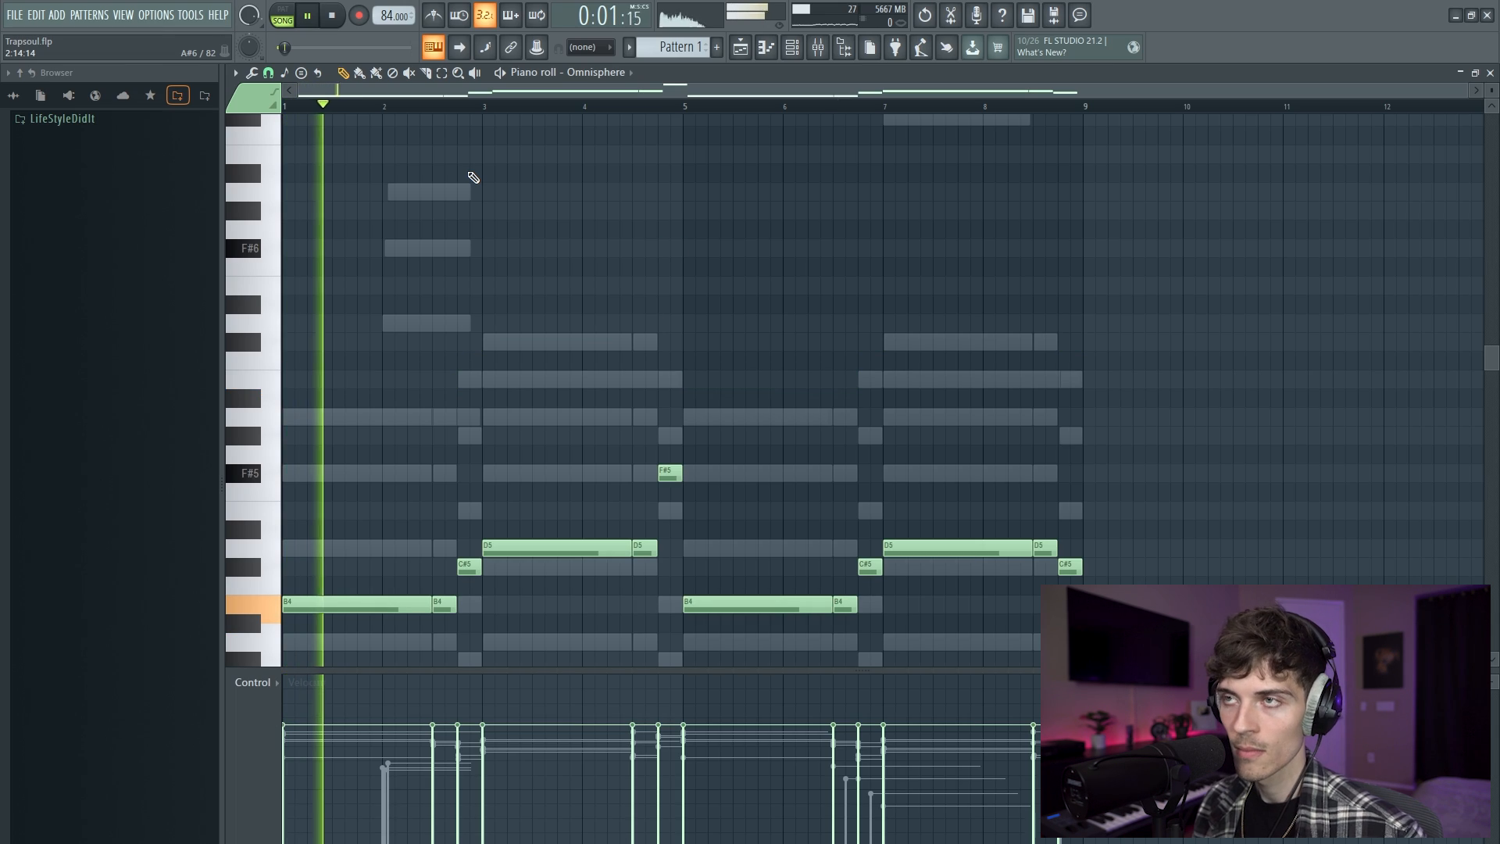
- Review the Omnisphere bass line in the piano roll and inspect the bass patch it plays
scroll(474, 177, "down", 3)
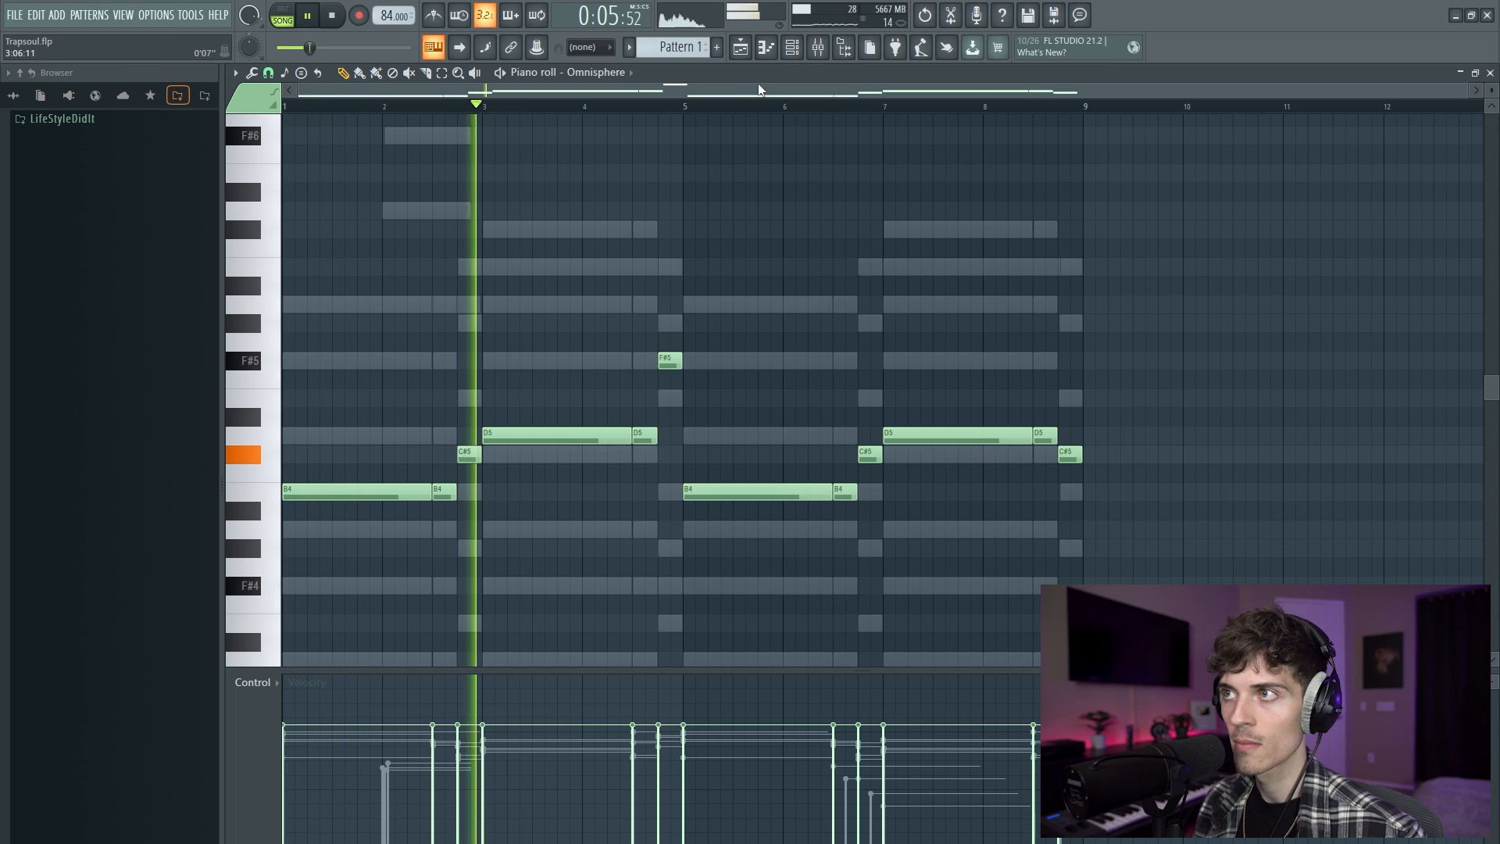
left_click(793, 50)
left_click(527, 544)
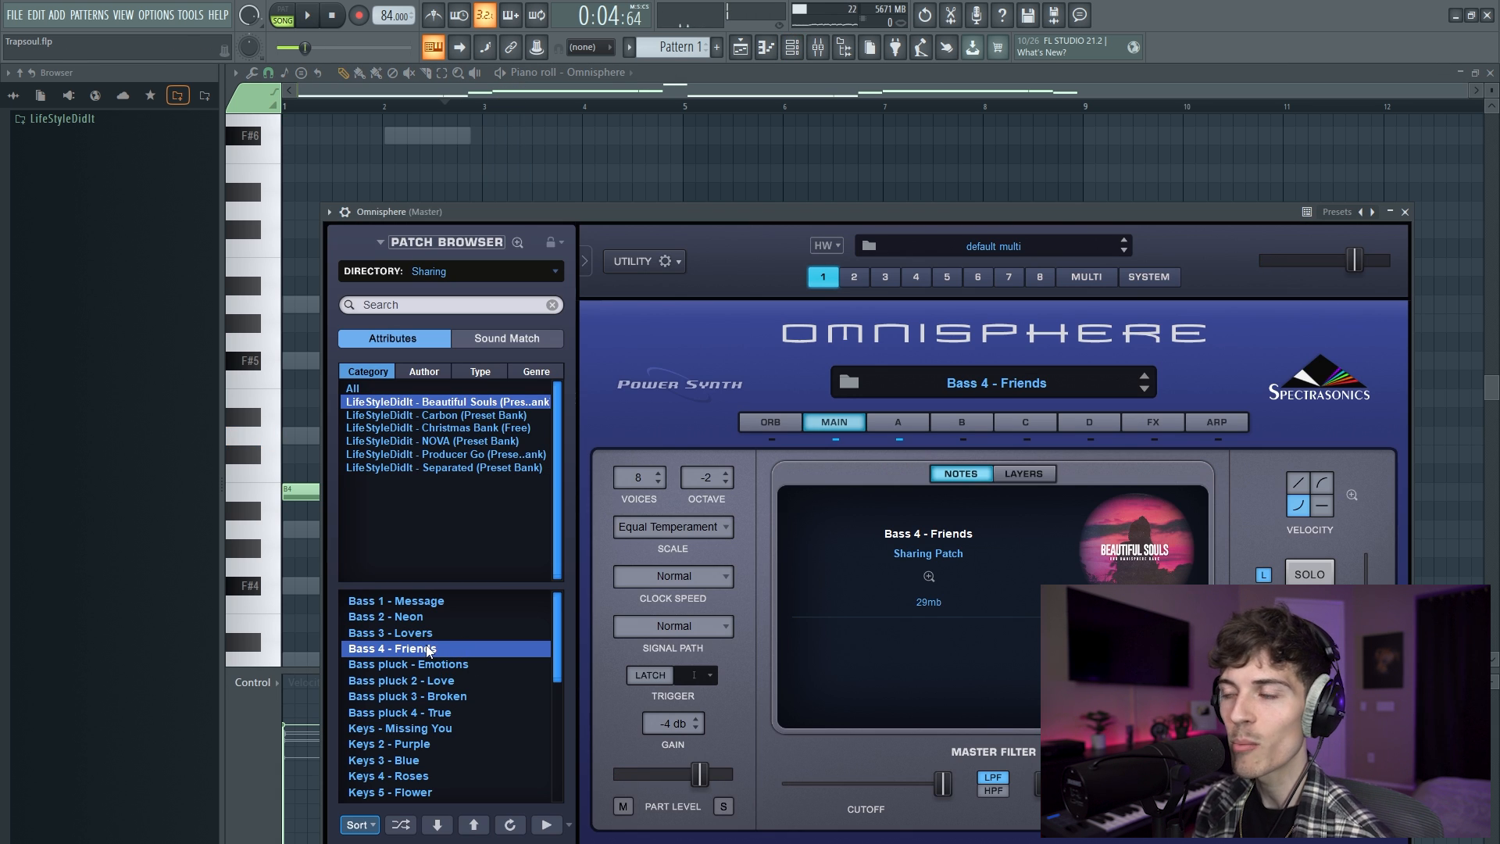
- Create a second Omnisphere channel on the Lead insert and load Lead 2 - Numb from the Beautiful Souls bank
left_click(1406, 214)
right_click(552, 542)
left_click(622, 694)
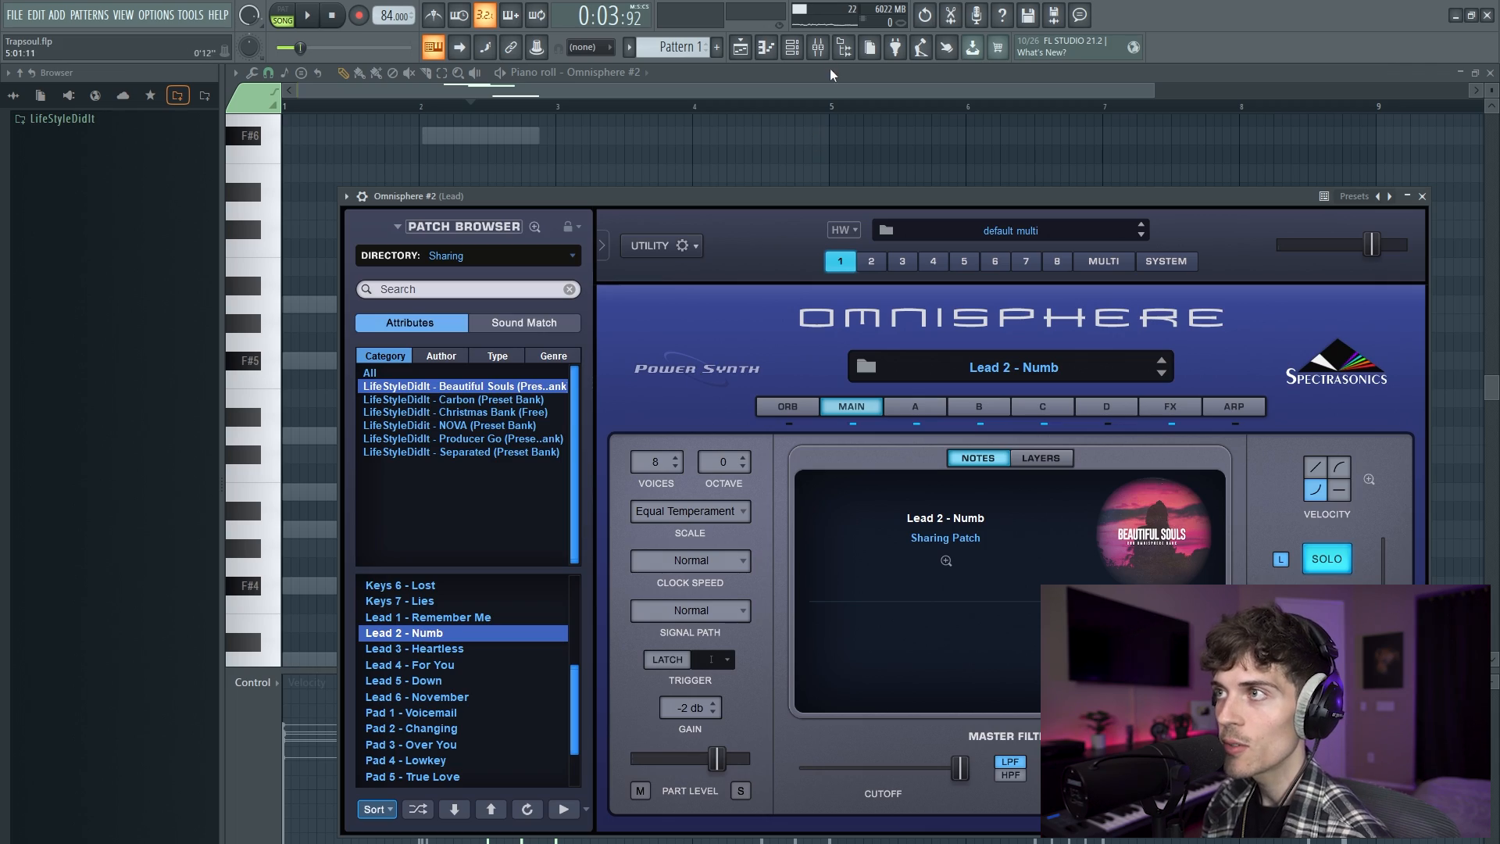
left_click(821, 50)
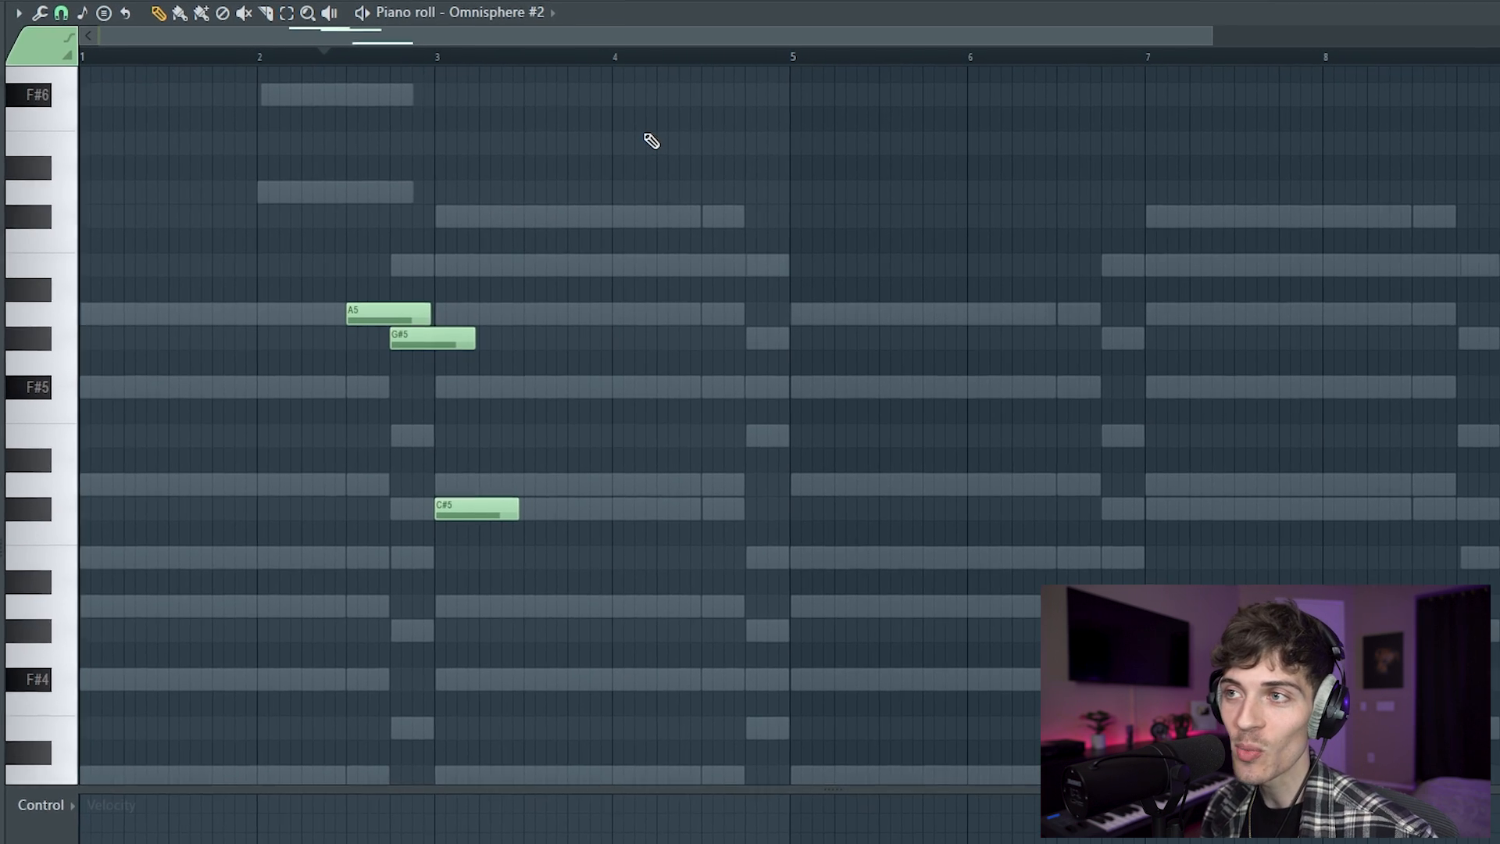
- Shorten the A5 and G#5 notes of the Omnisphere #2 lead phrase leading into bar 3
left_click_drag(368, 231, 569, 541)
left_click(654, 571, "ctrl")
scroll(351, 59, "up", 1)
scroll(352, 61, "up", 1)
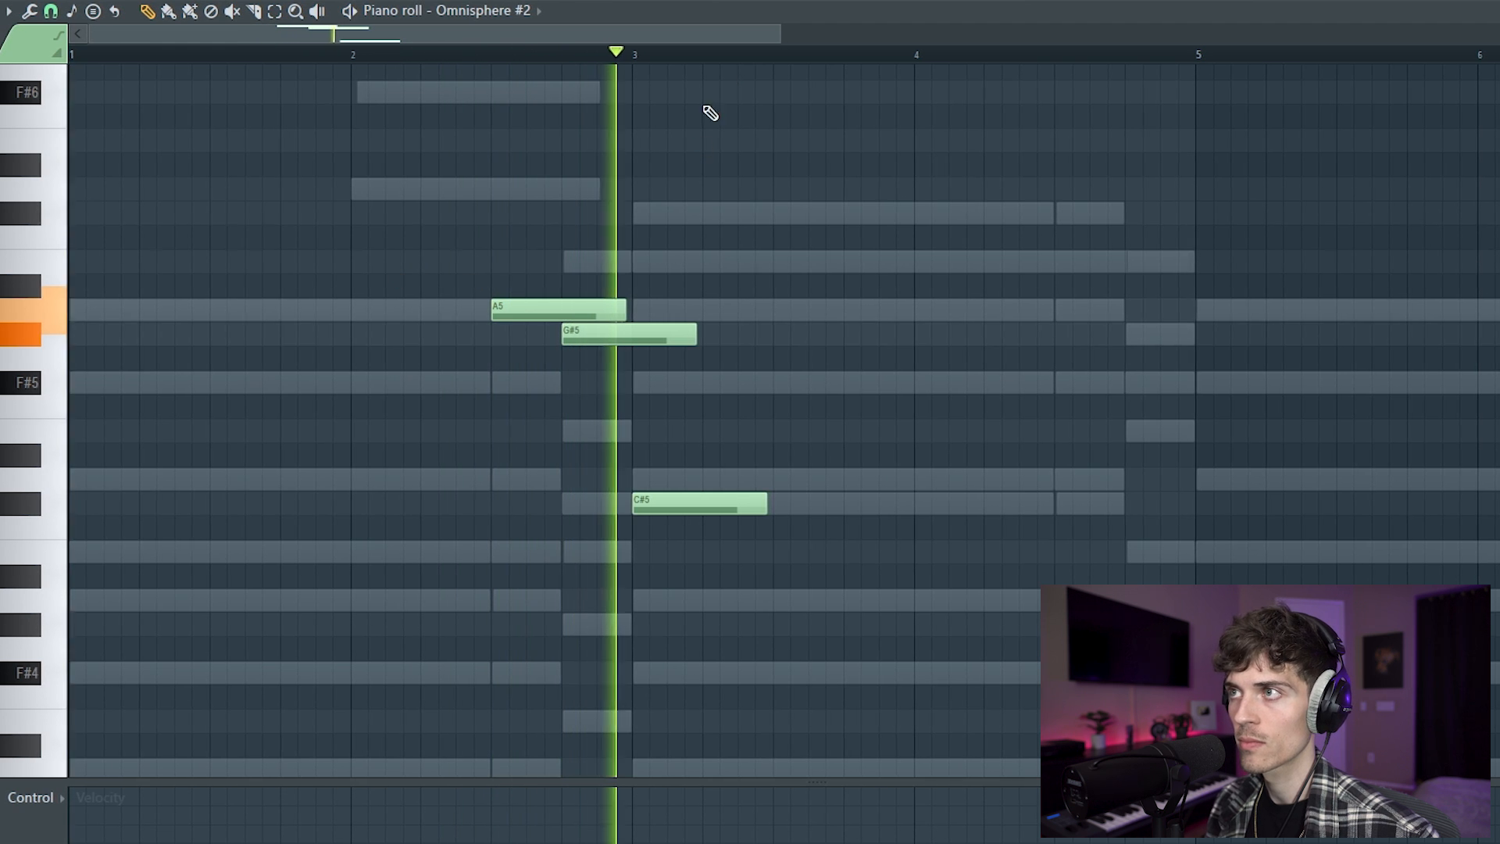
key("F6")
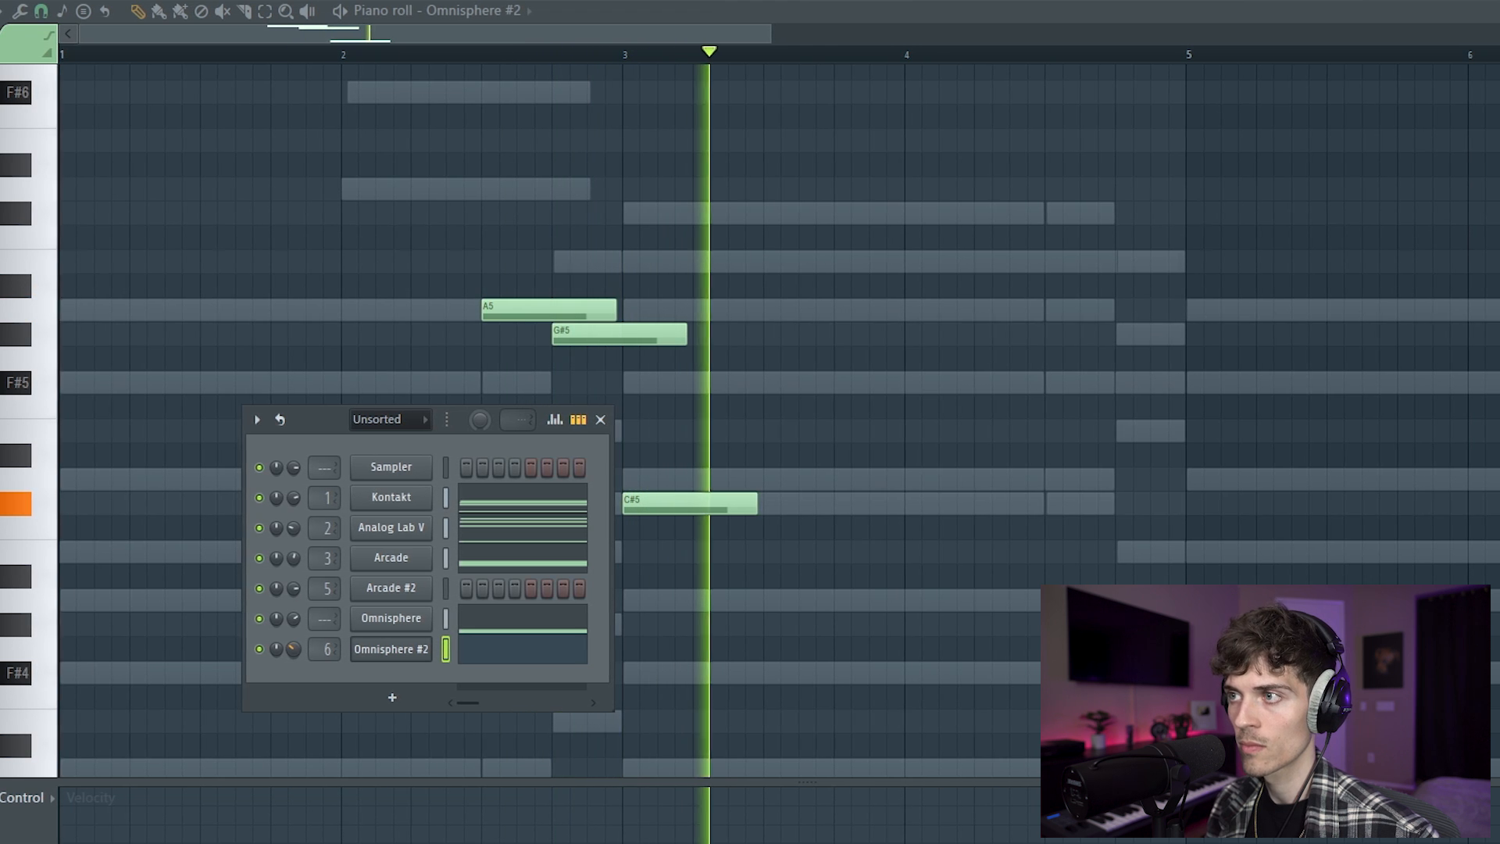
key("F6")
left_click_drag(688, 339, 573, 311)
scroll(578, 58, "down", 3)
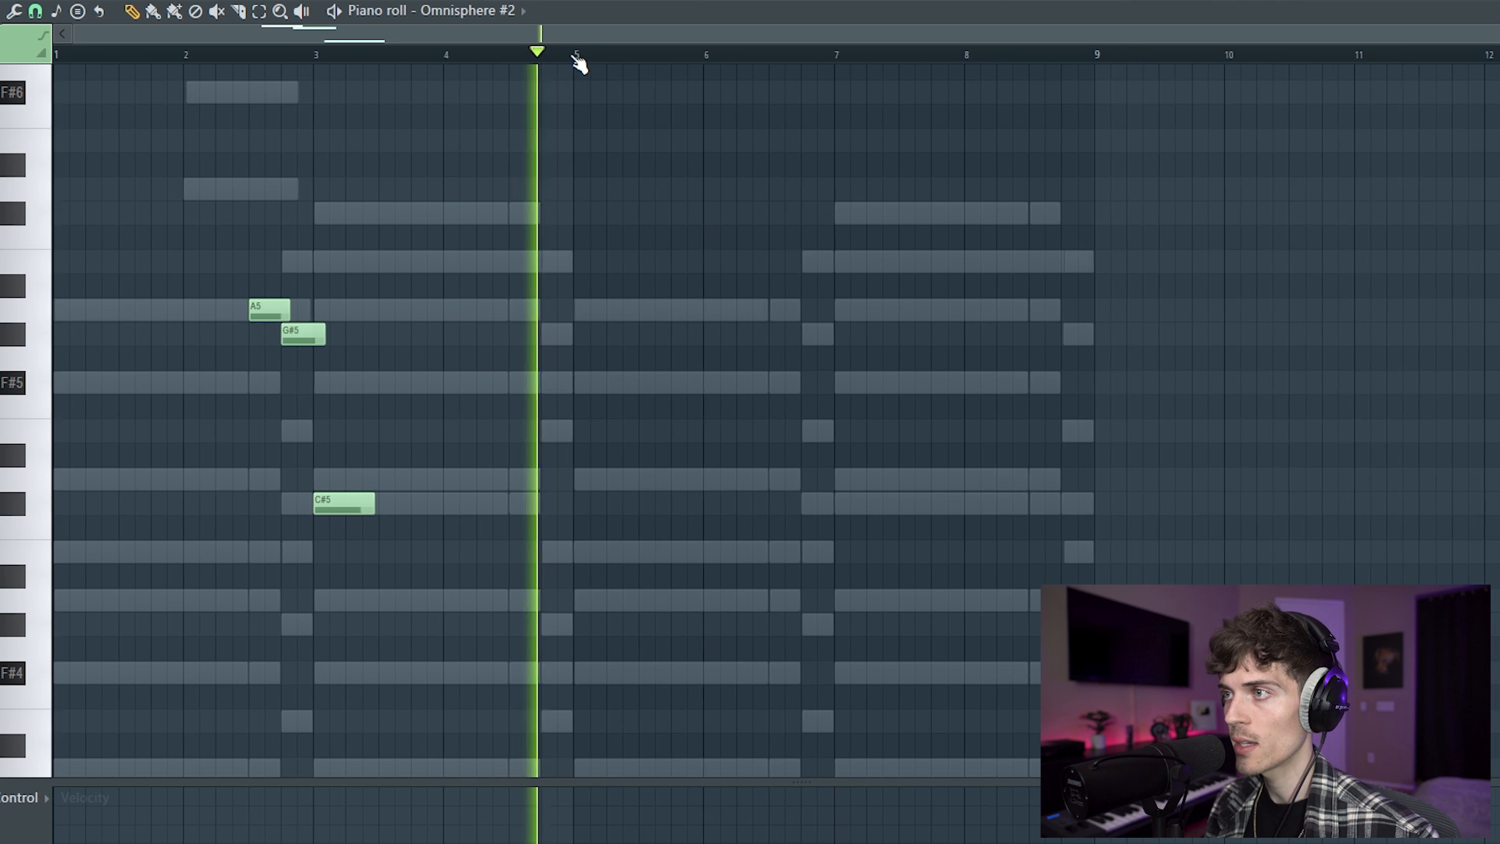
- Add an answering lead phrase of A5 and B5 in bar 6 and G#5 at the start of bar 7
scroll(735, 289, "down", 1)
scroll(734, 302, "down", 1)
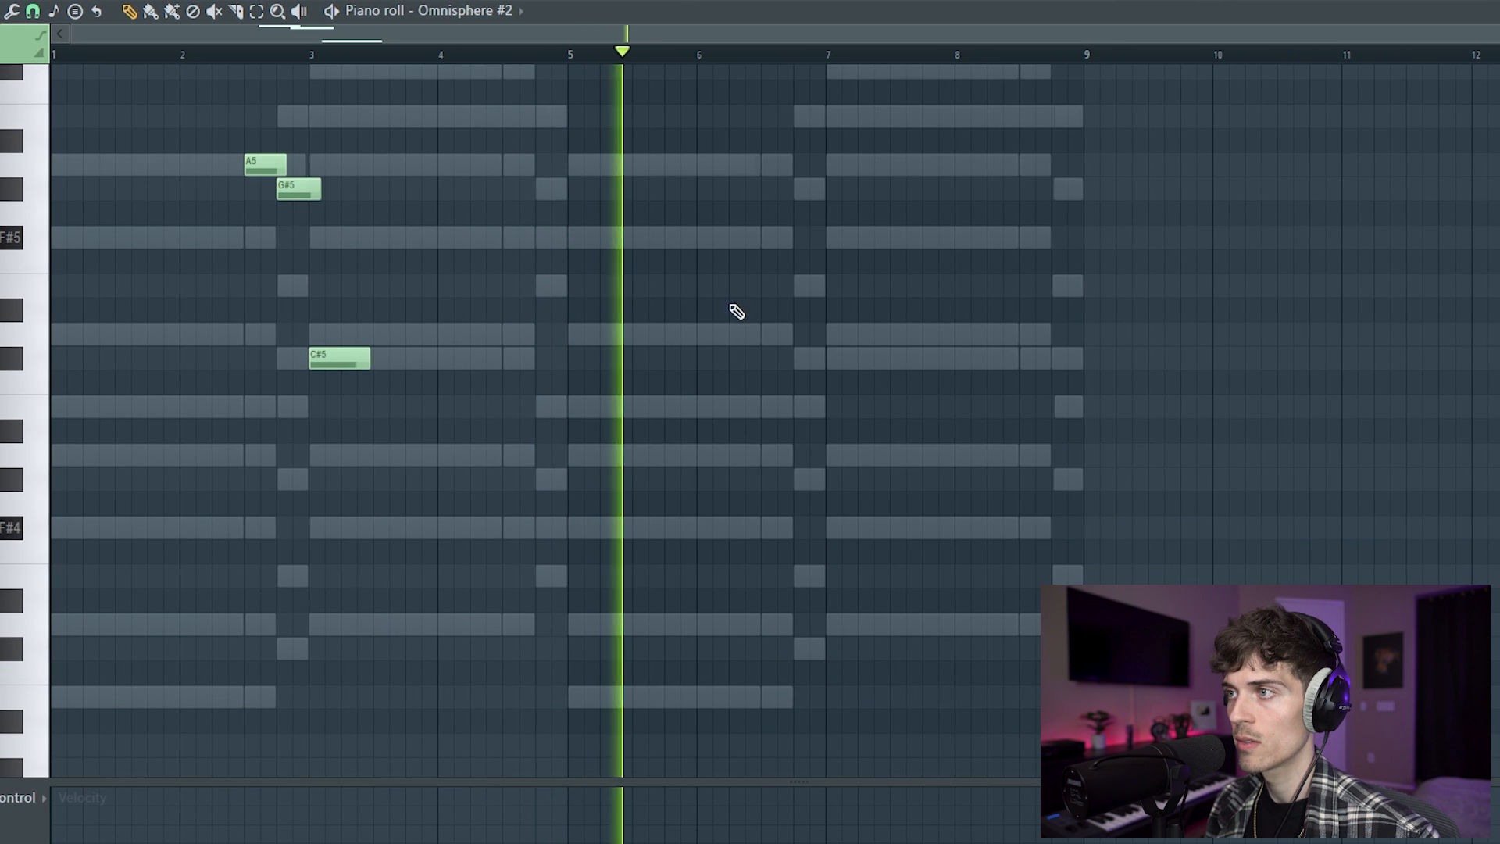
left_click(773, 165)
left_click(807, 118)
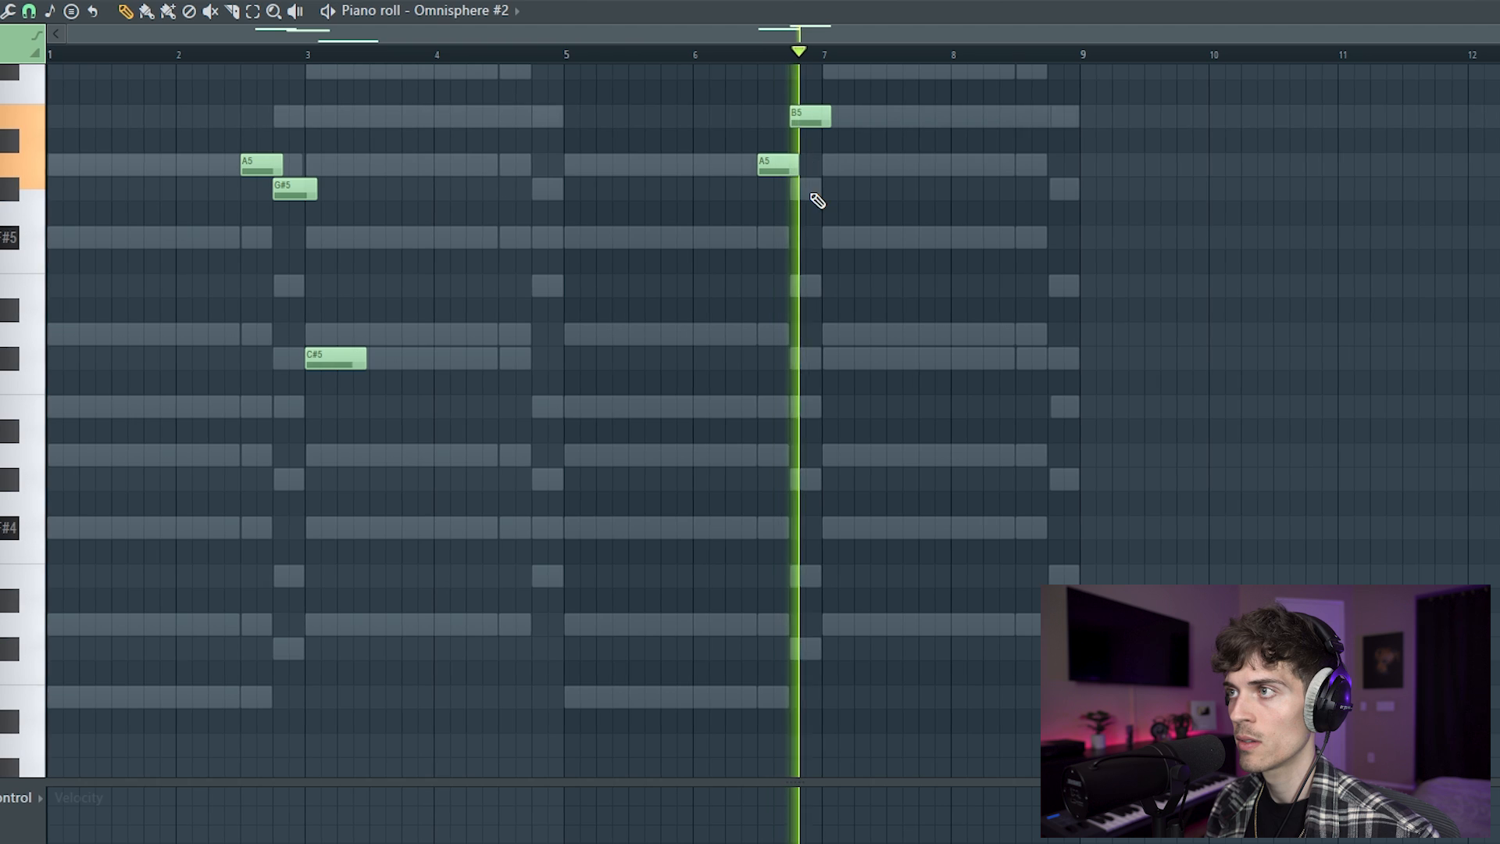
scroll(810, 195, "up", 1)
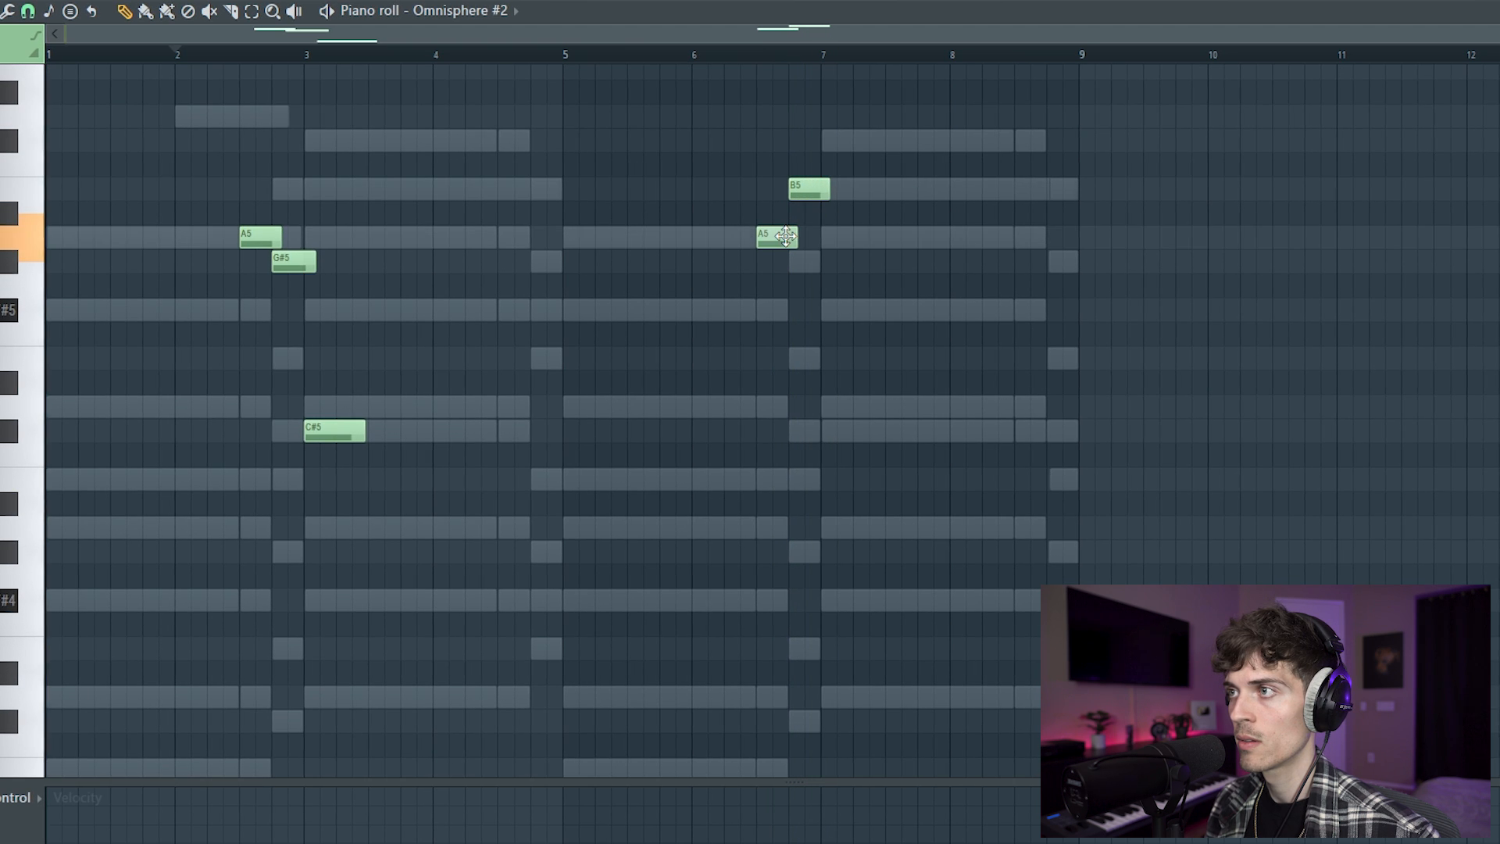
left_click(833, 263)
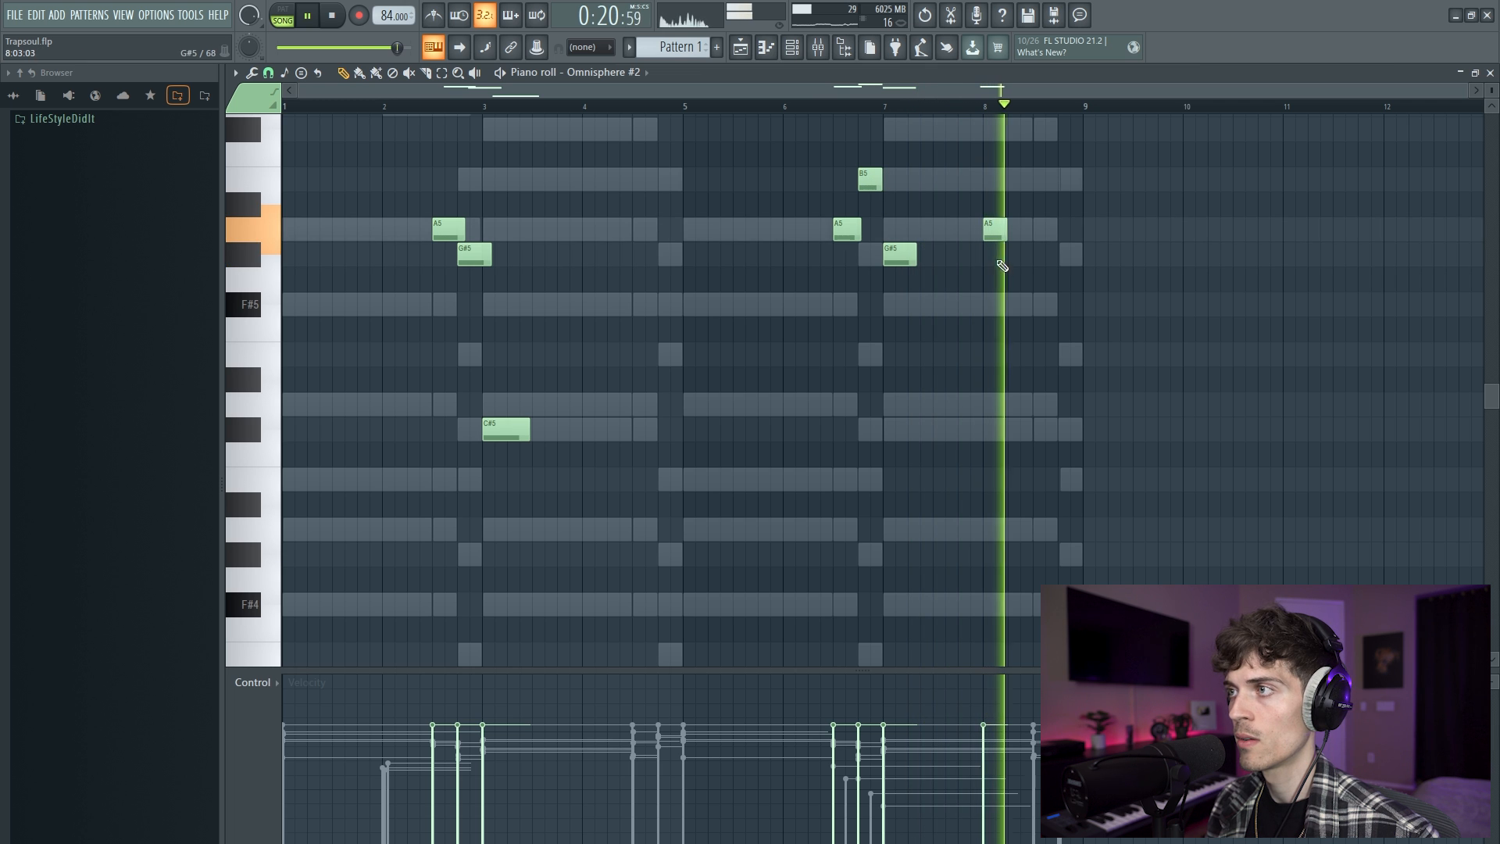
- Lower the Omnisphere #2 channel volume and set the Perc Loop channel volume to 56%
left_click(818, 47)
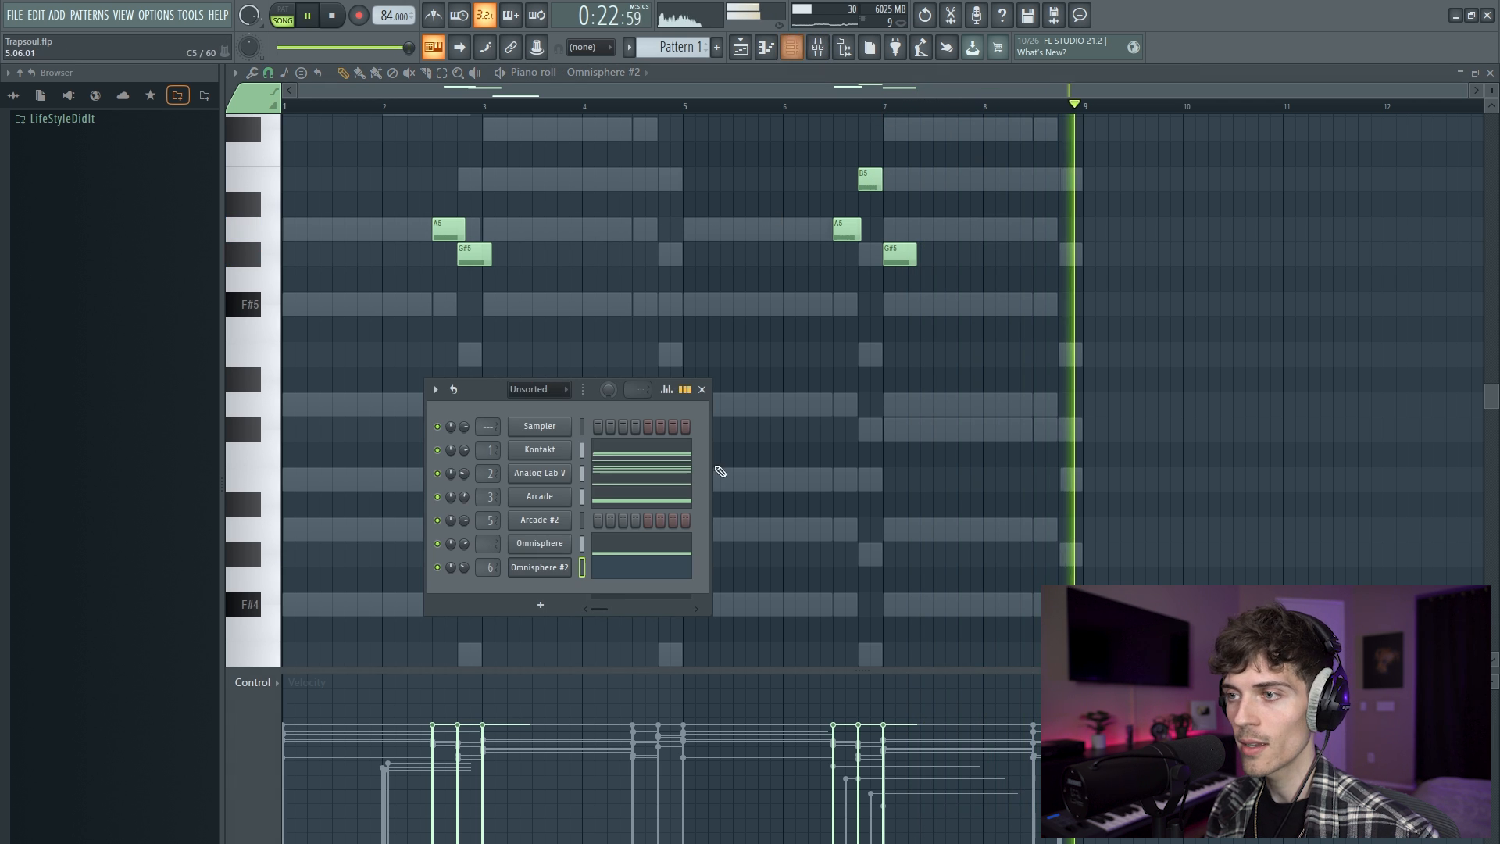
left_click_drag(464, 566, 464, 627)
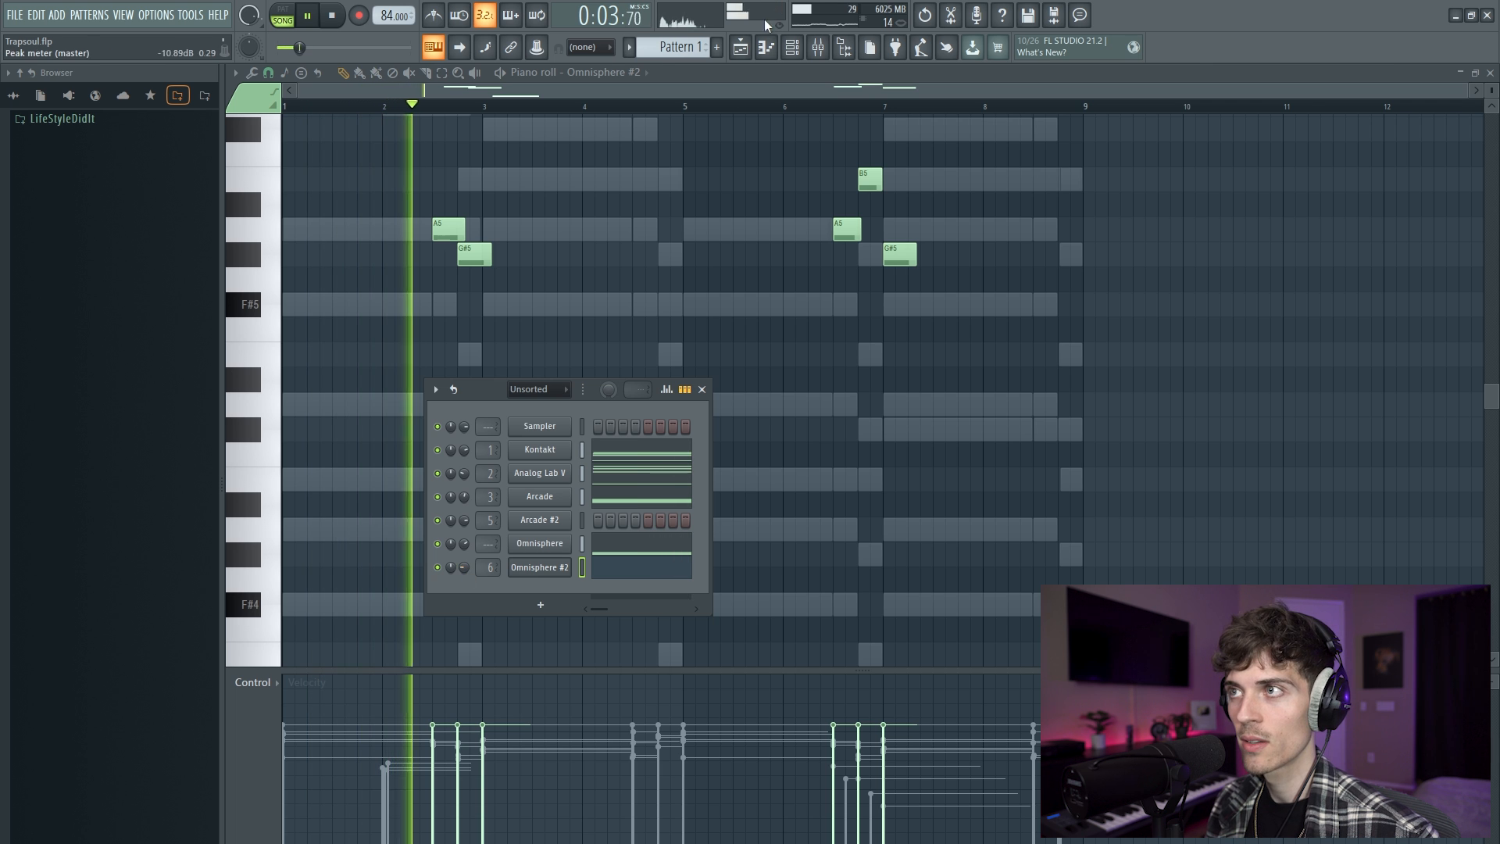
left_click(740, 47)
double_click(617, 262)
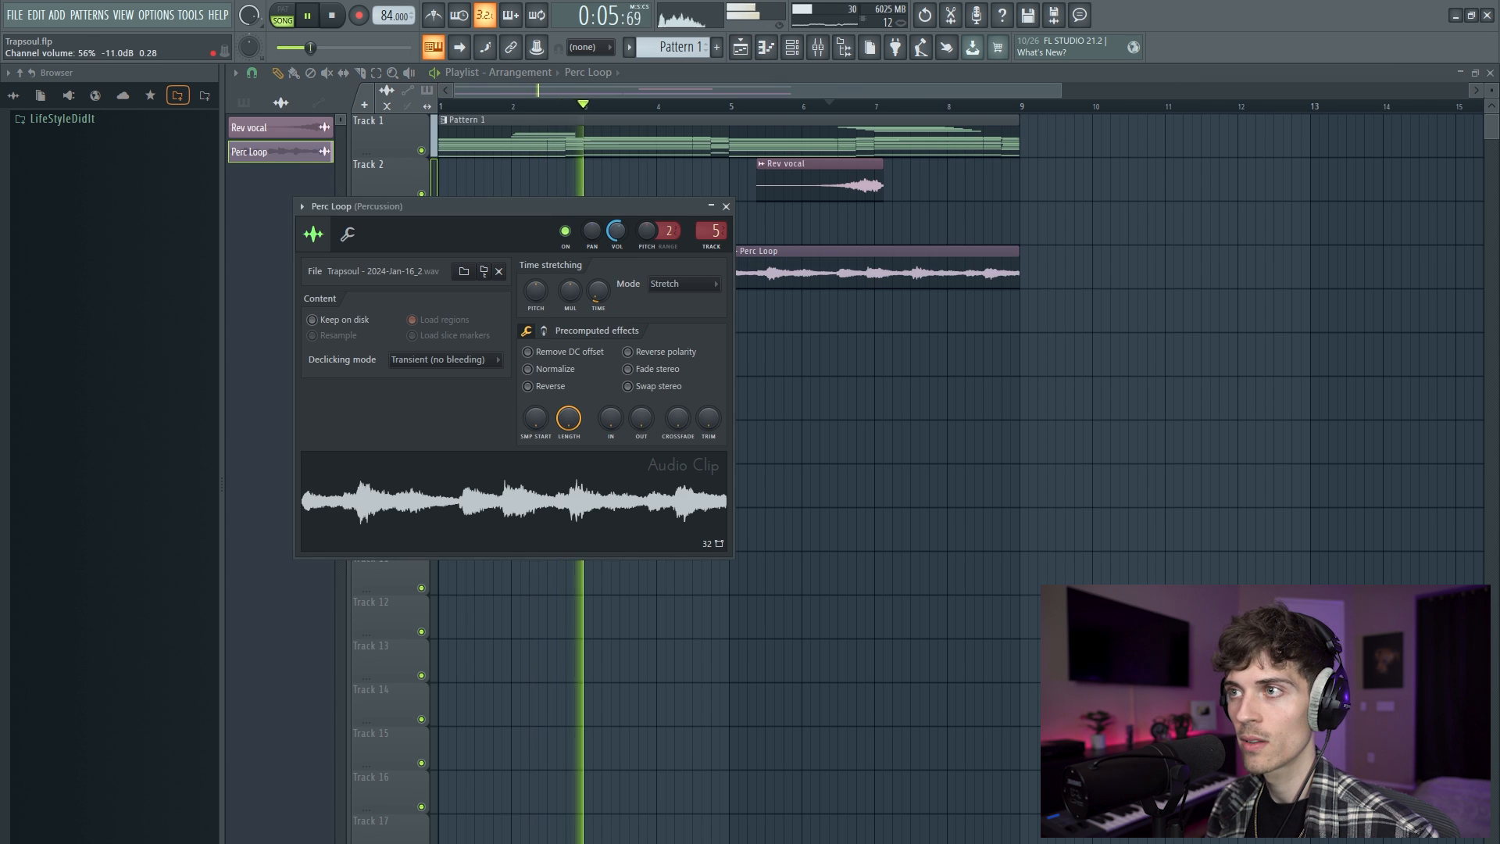
left_click(726, 207)
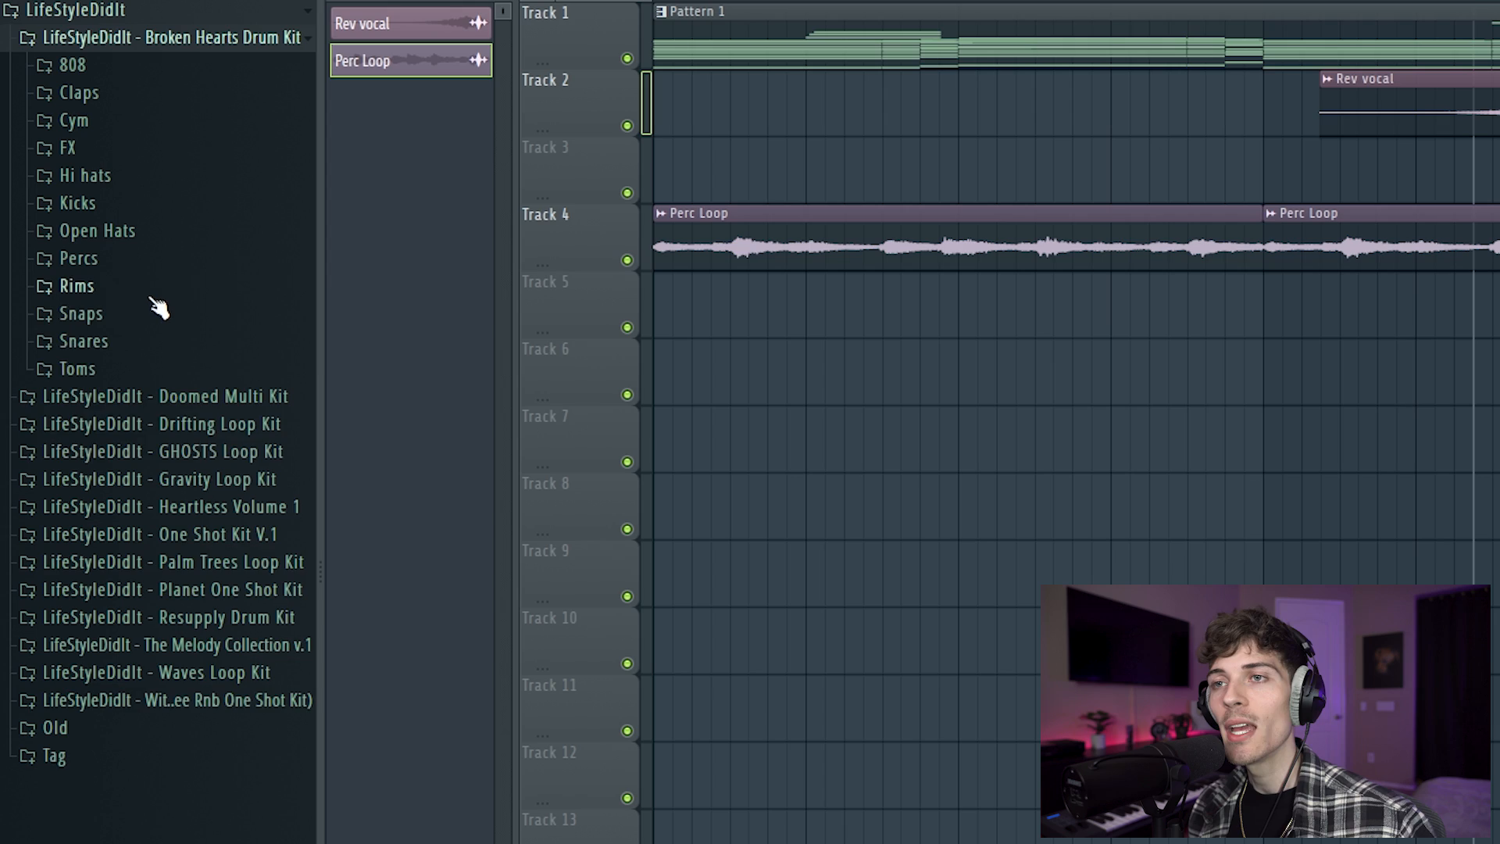
- Audition the Rim 1 sample from the Rims folder of the Broken Hearts Drum Kit over the playing loop
left_click(150, 294)
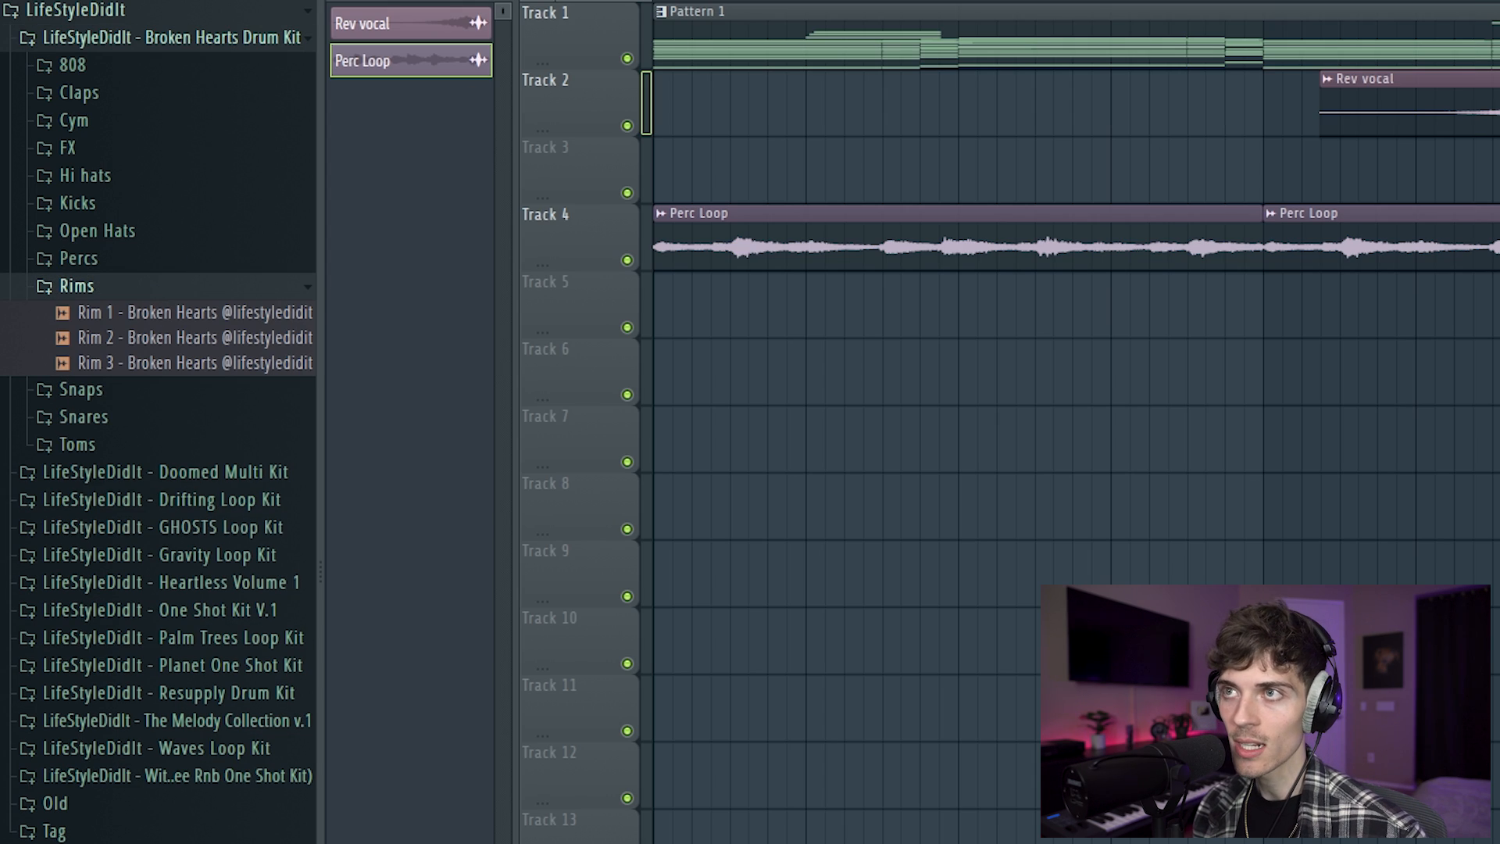
key("space")
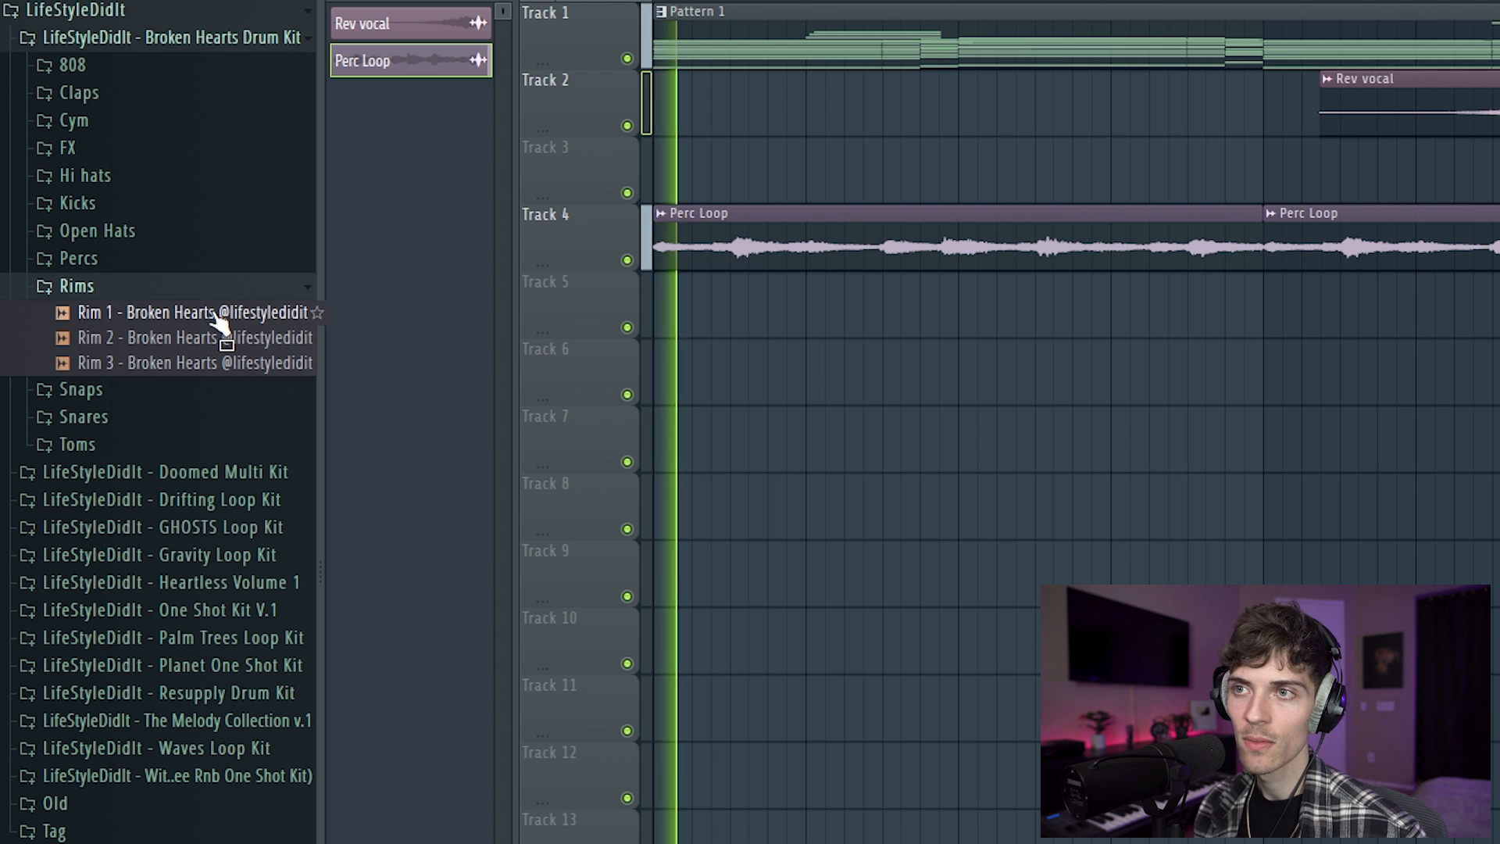
left_click(218, 316)
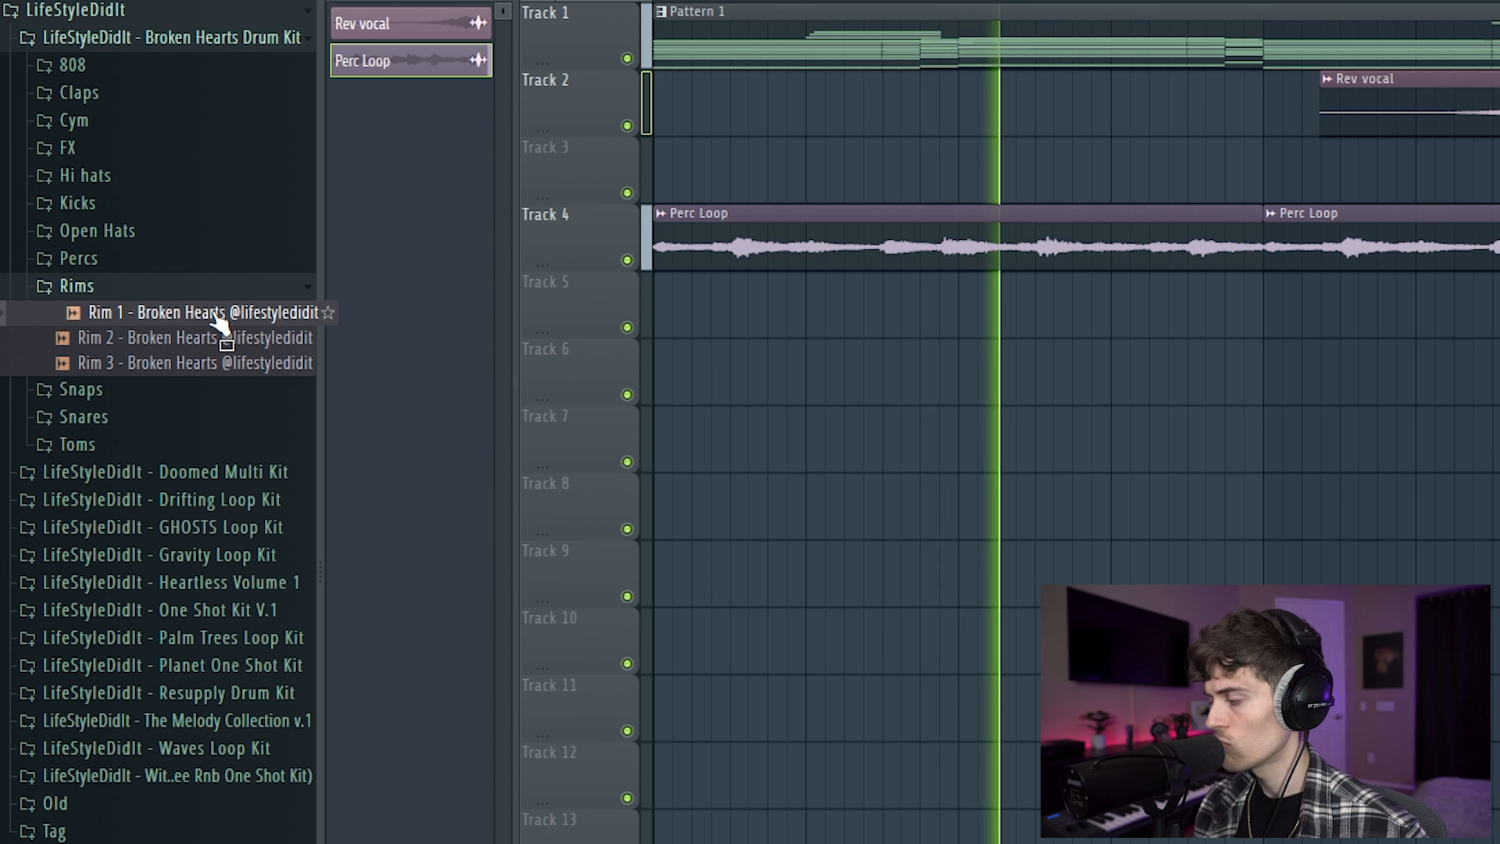
- Duplicate the two-bar HiHat 8 pattern into bars 3 and 4 and add a soft extra C5 hit early in bar 3
key("space")
key("space")
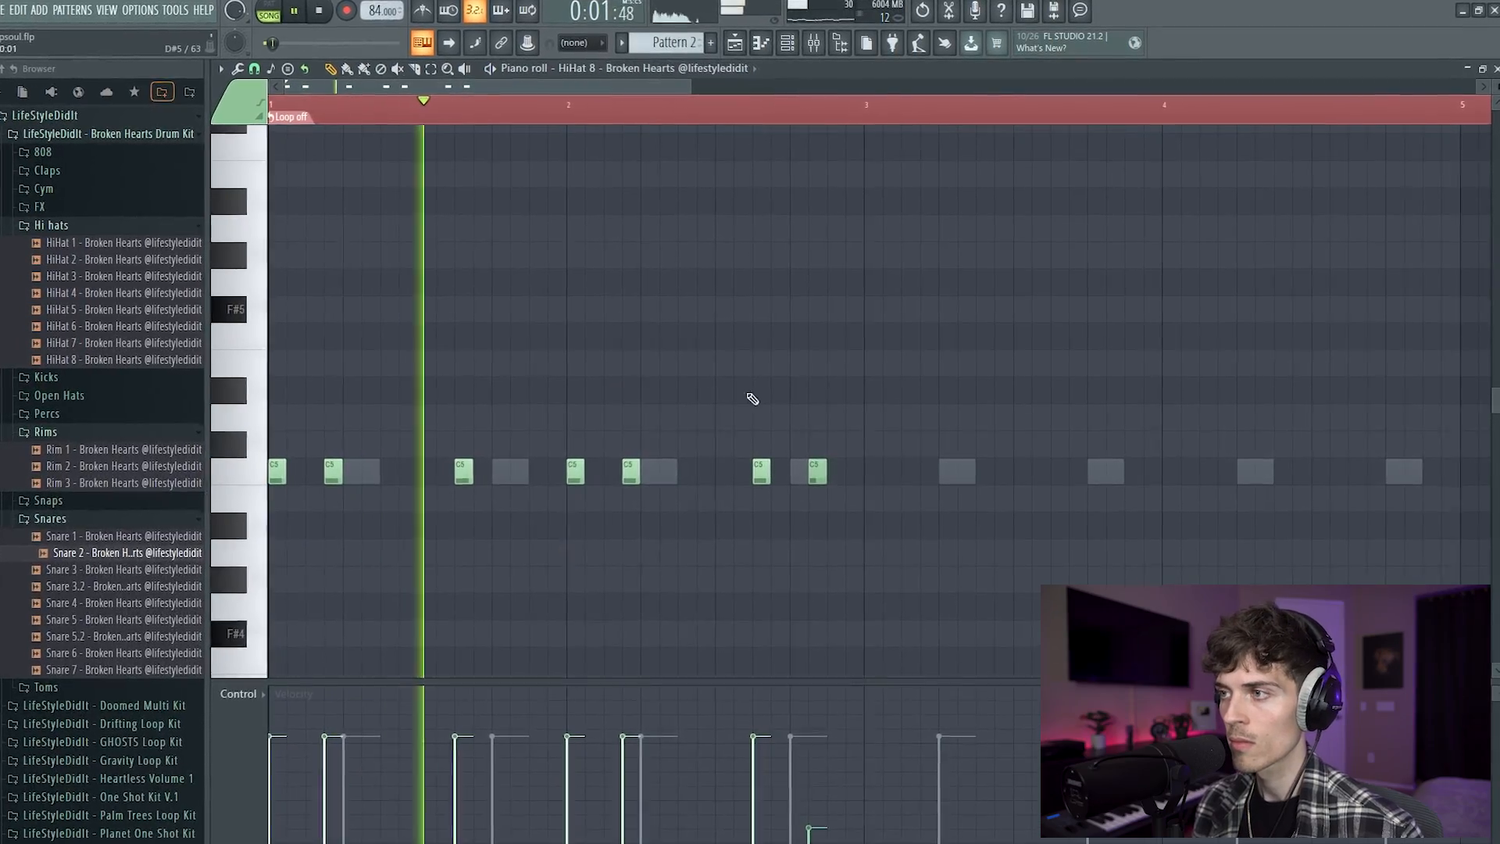
key("ctrl+a")
left_click_drag(275, 475, 867, 482)
left_click(880, 592, "ctrl")
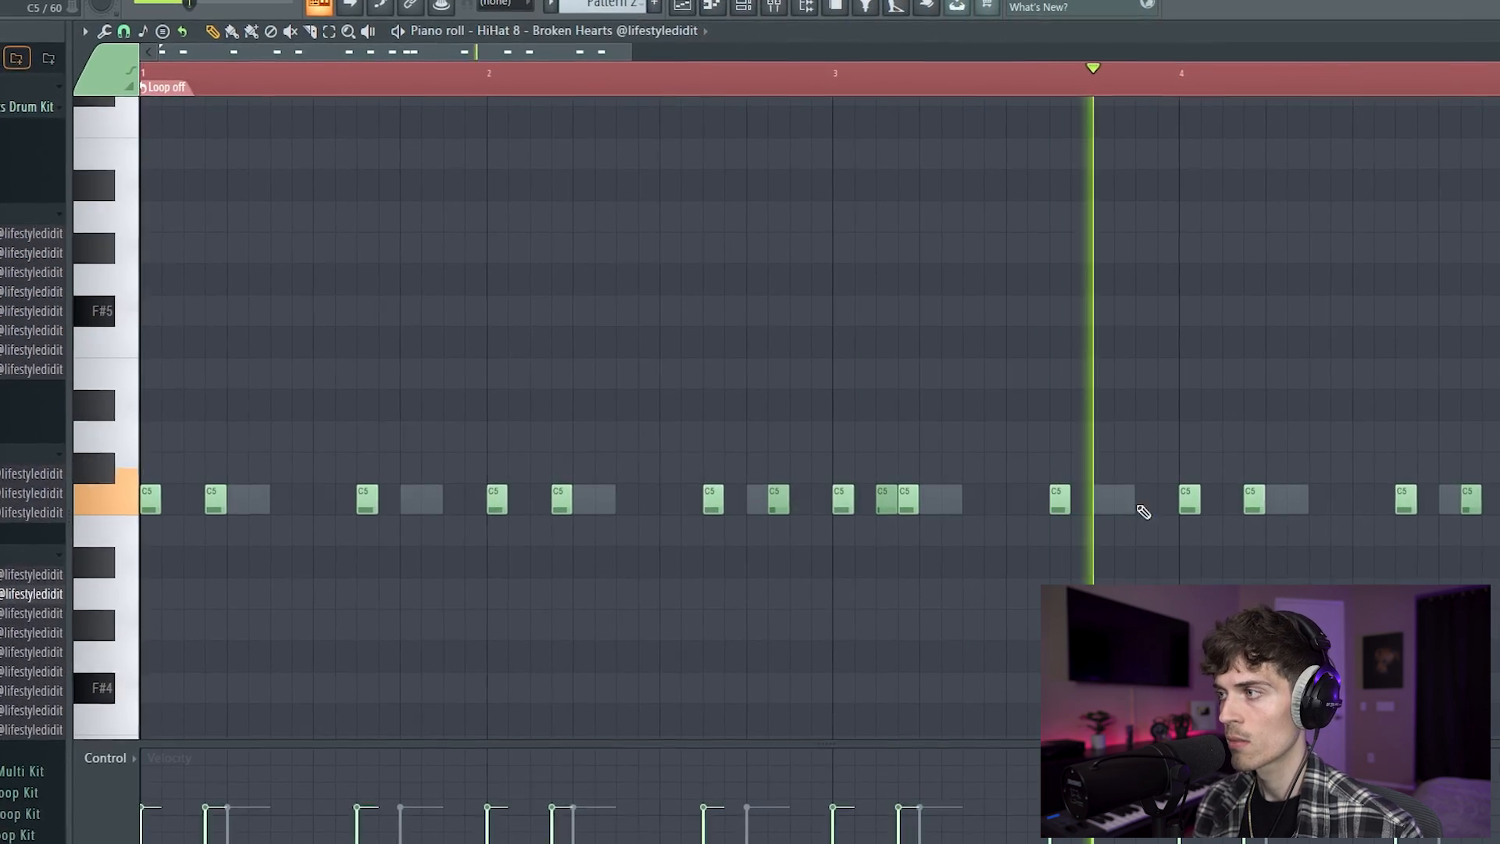
- Add a soft C5 hi-hat hit on beat 3 of bar 4 and another hit near the end of that bar
left_click(1365, 506)
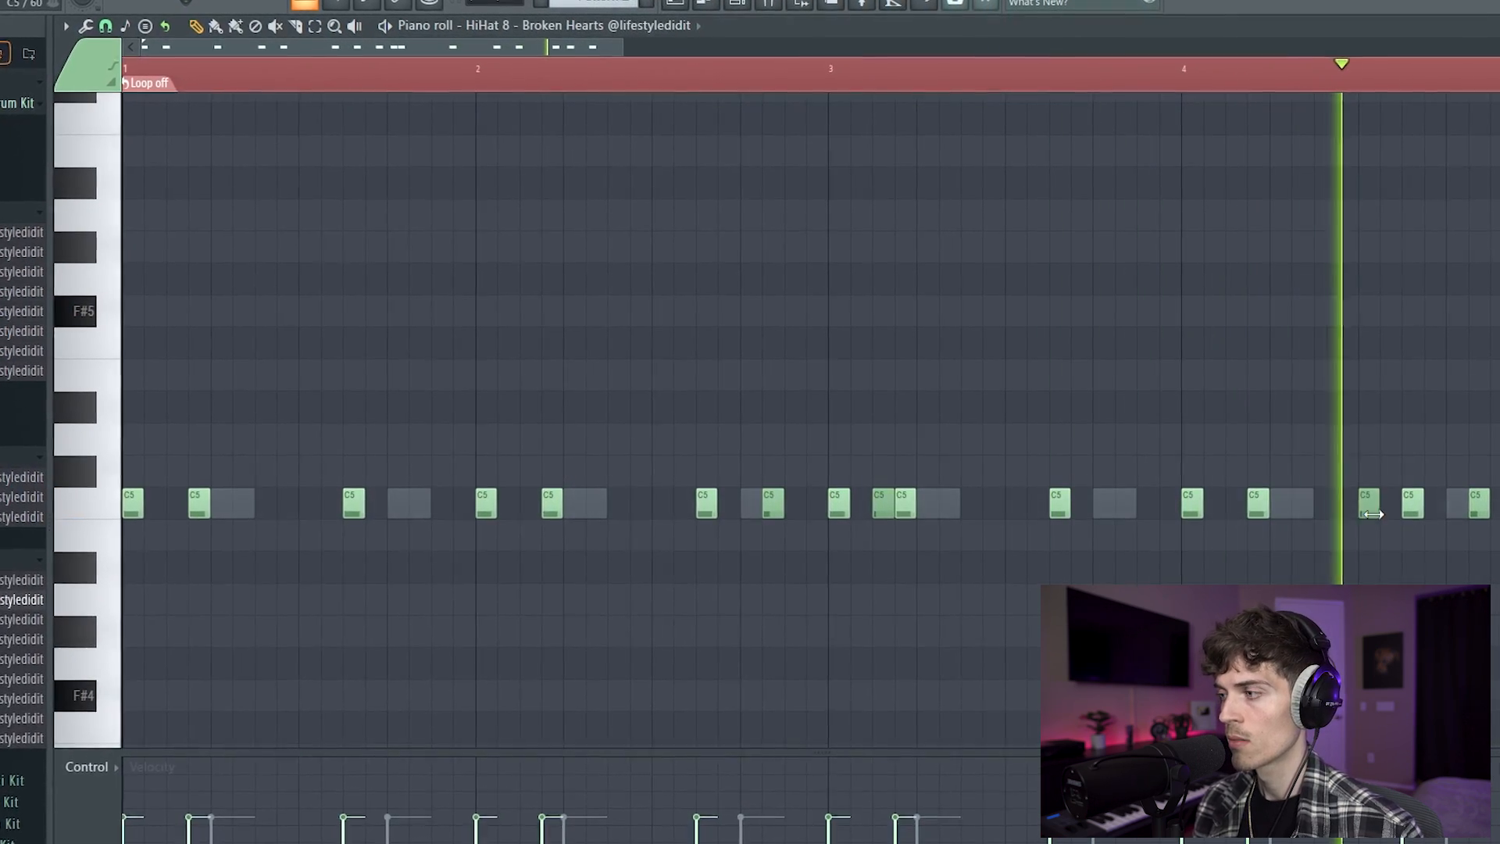
scroll(828, 78, "down", 2)
left_click(801, 82)
scroll(1068, 91, "up", 5)
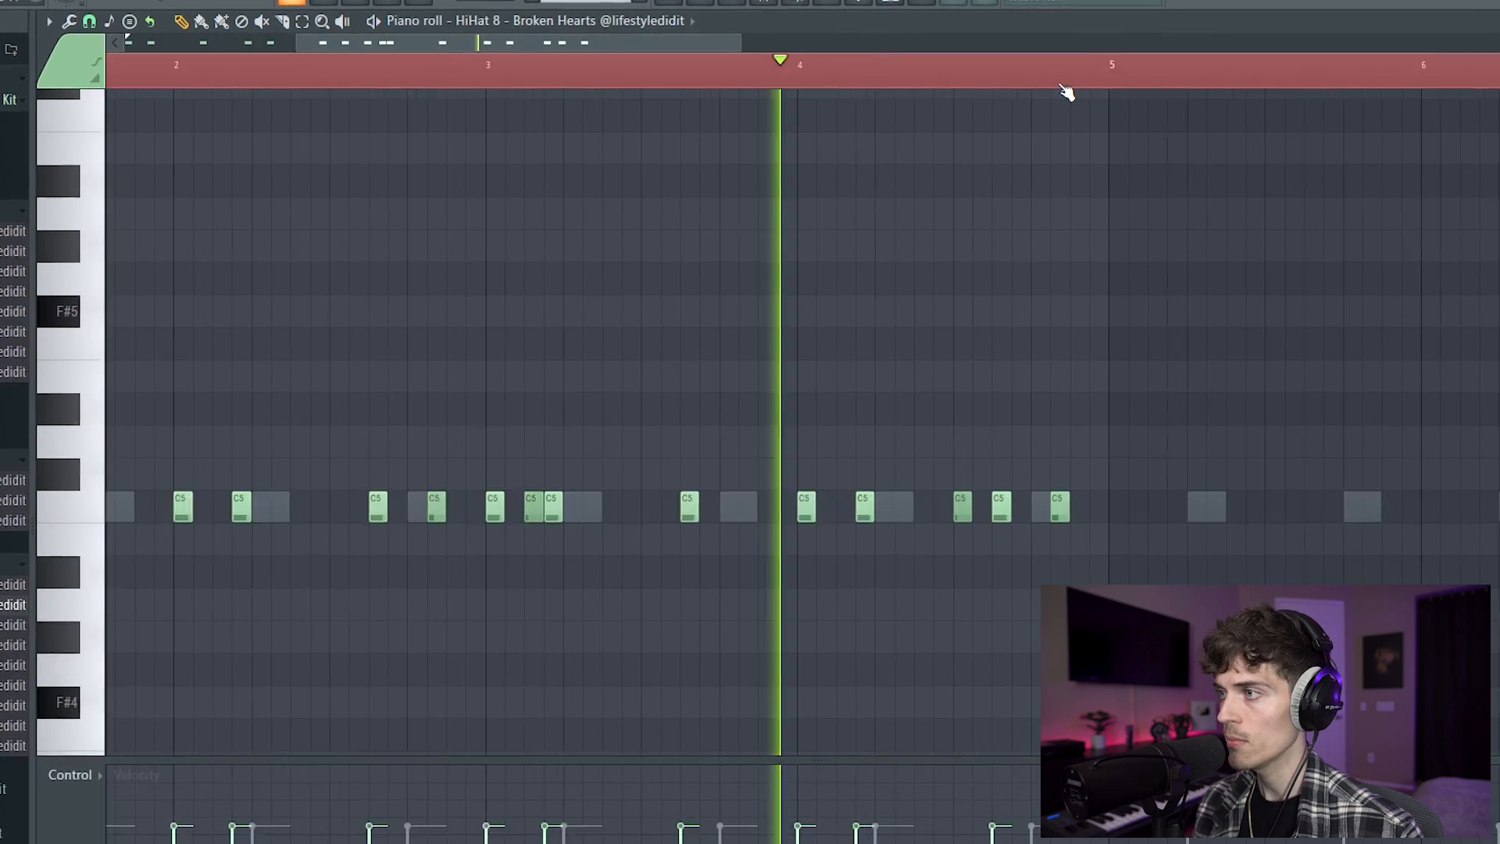
left_click(1119, 508)
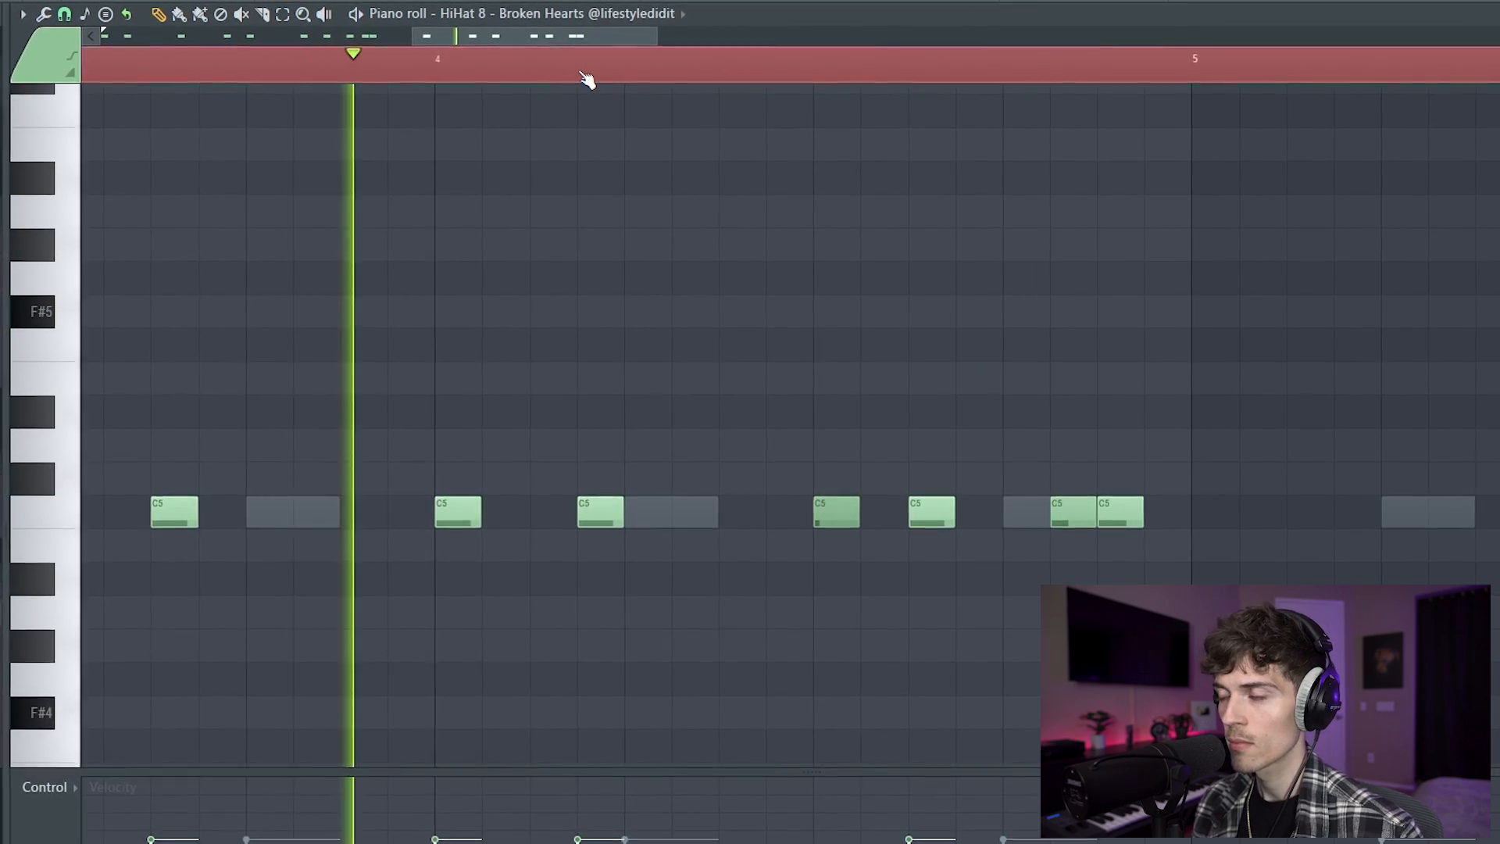
- Add the LS - R Kick 15 sample from the Resupply Drum Kit's Kicks 2.0 folder as a new channel
scroll(591, 82, "down", 7)
left_click_drag(782, 363, 85, 579)
key("ctrl+b")
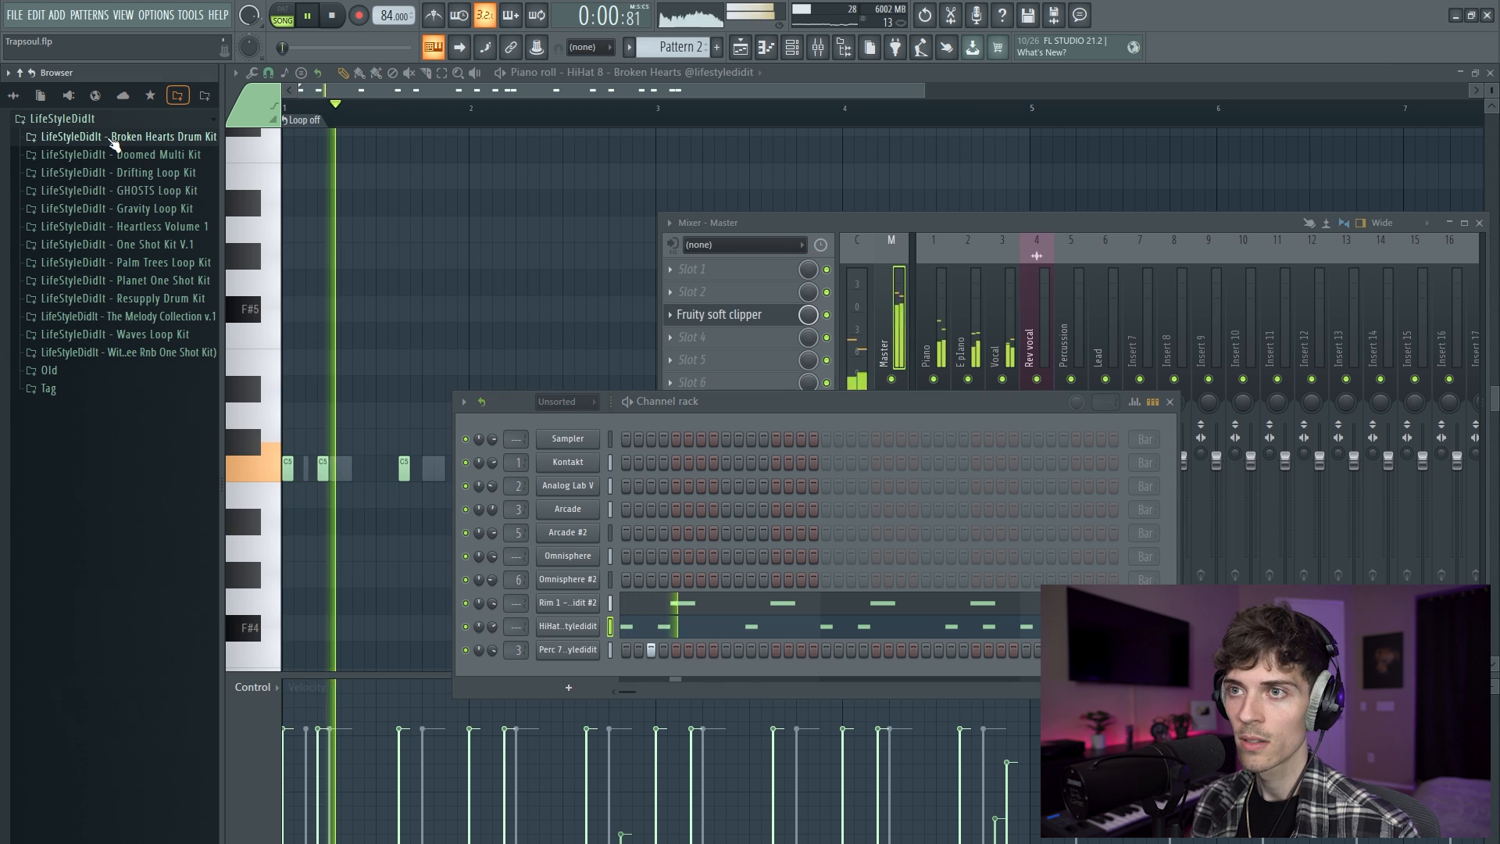
left_click(144, 302)
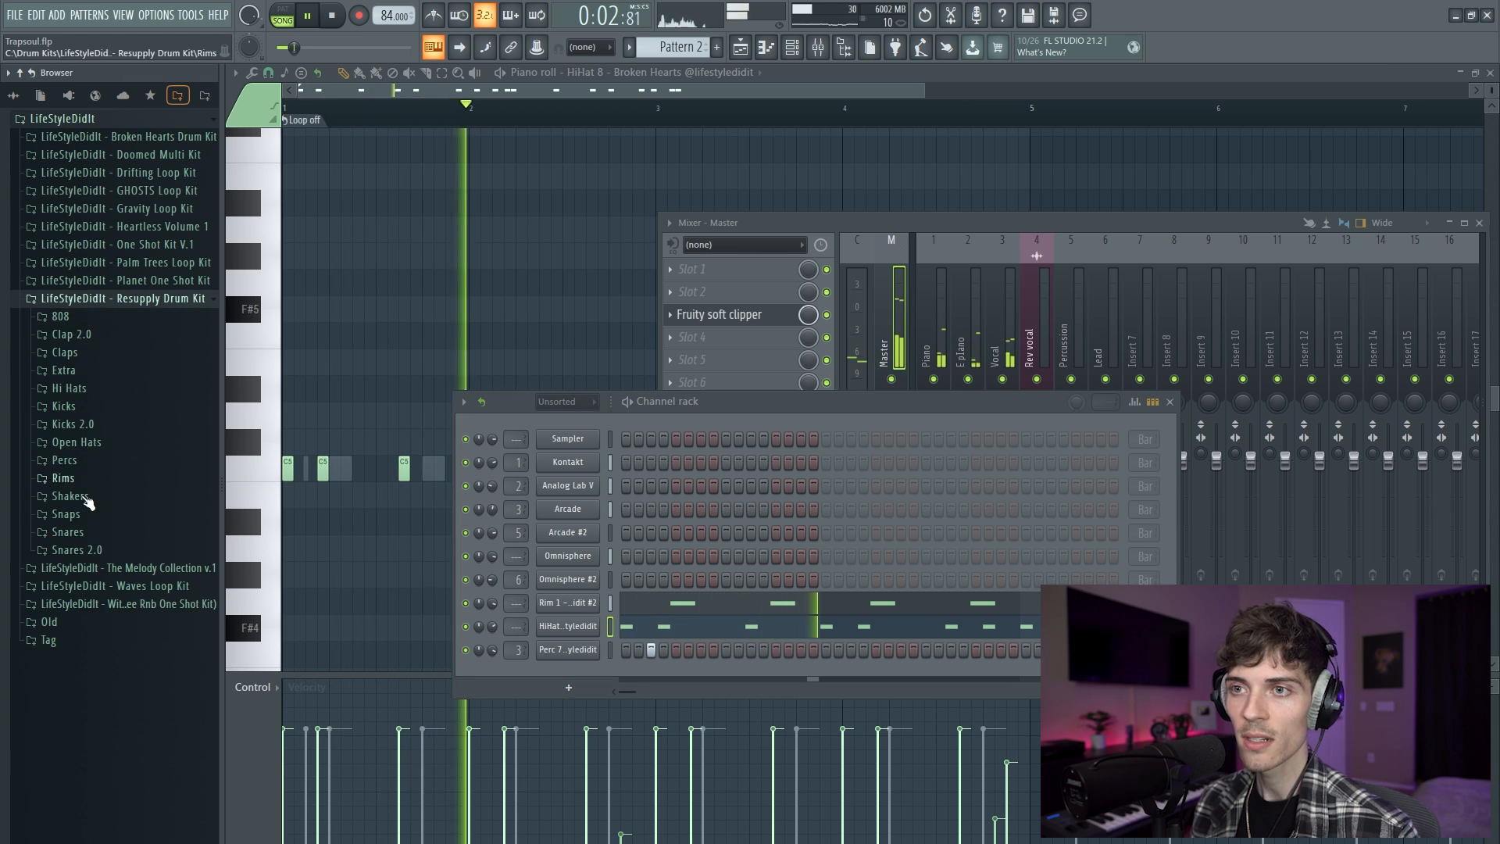
left_click(72, 426)
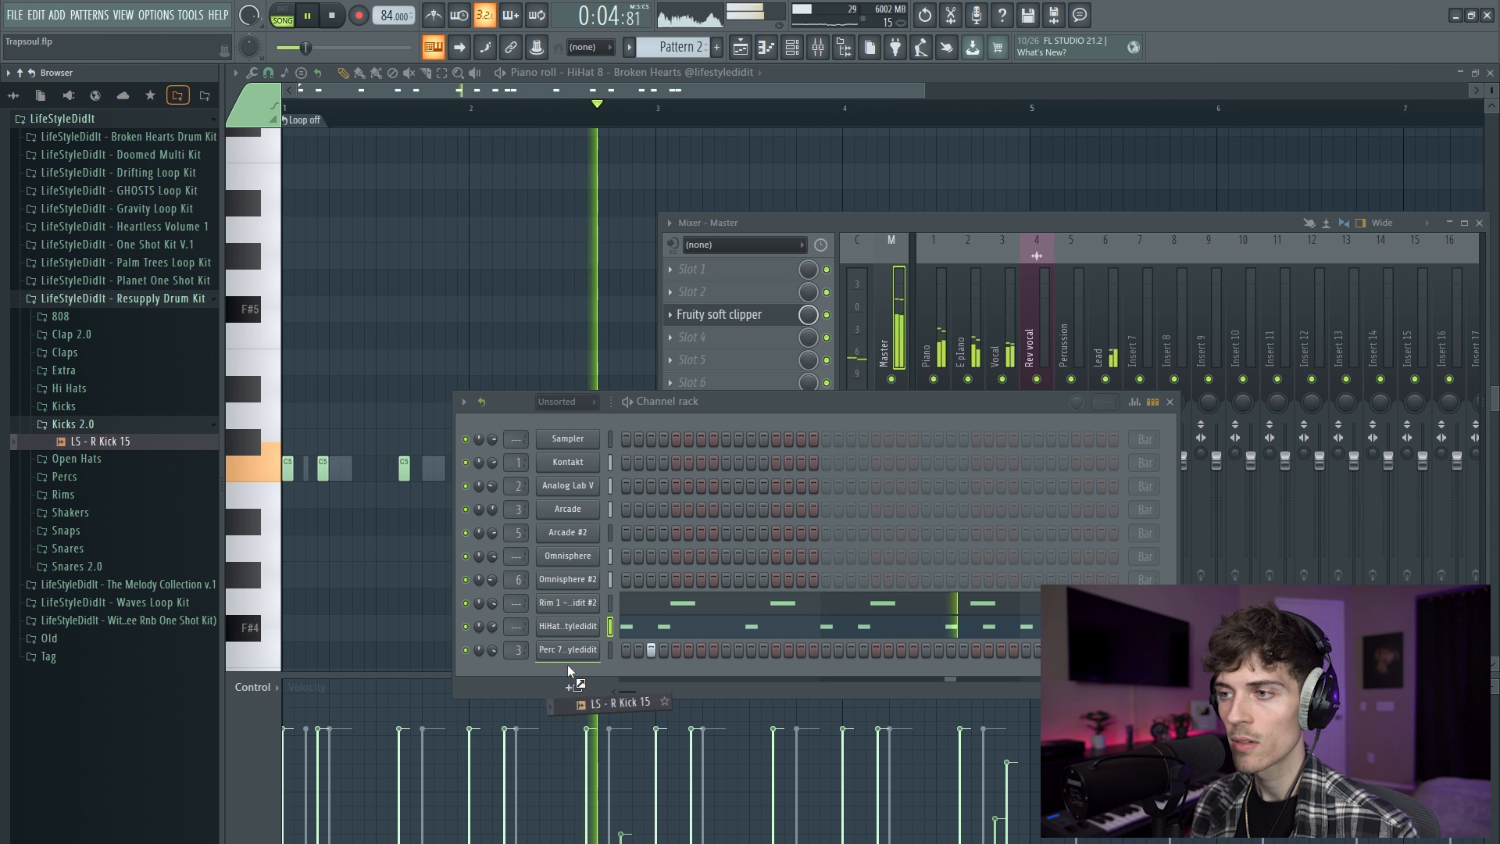
left_click_drag(567, 664, 576, 682)
- Draw a four-bar C5 kick pattern with hits on each downbeat, extra hits early in bars 1 and 3, and two late in bar 4
right_click(583, 682)
left_click(623, 671)
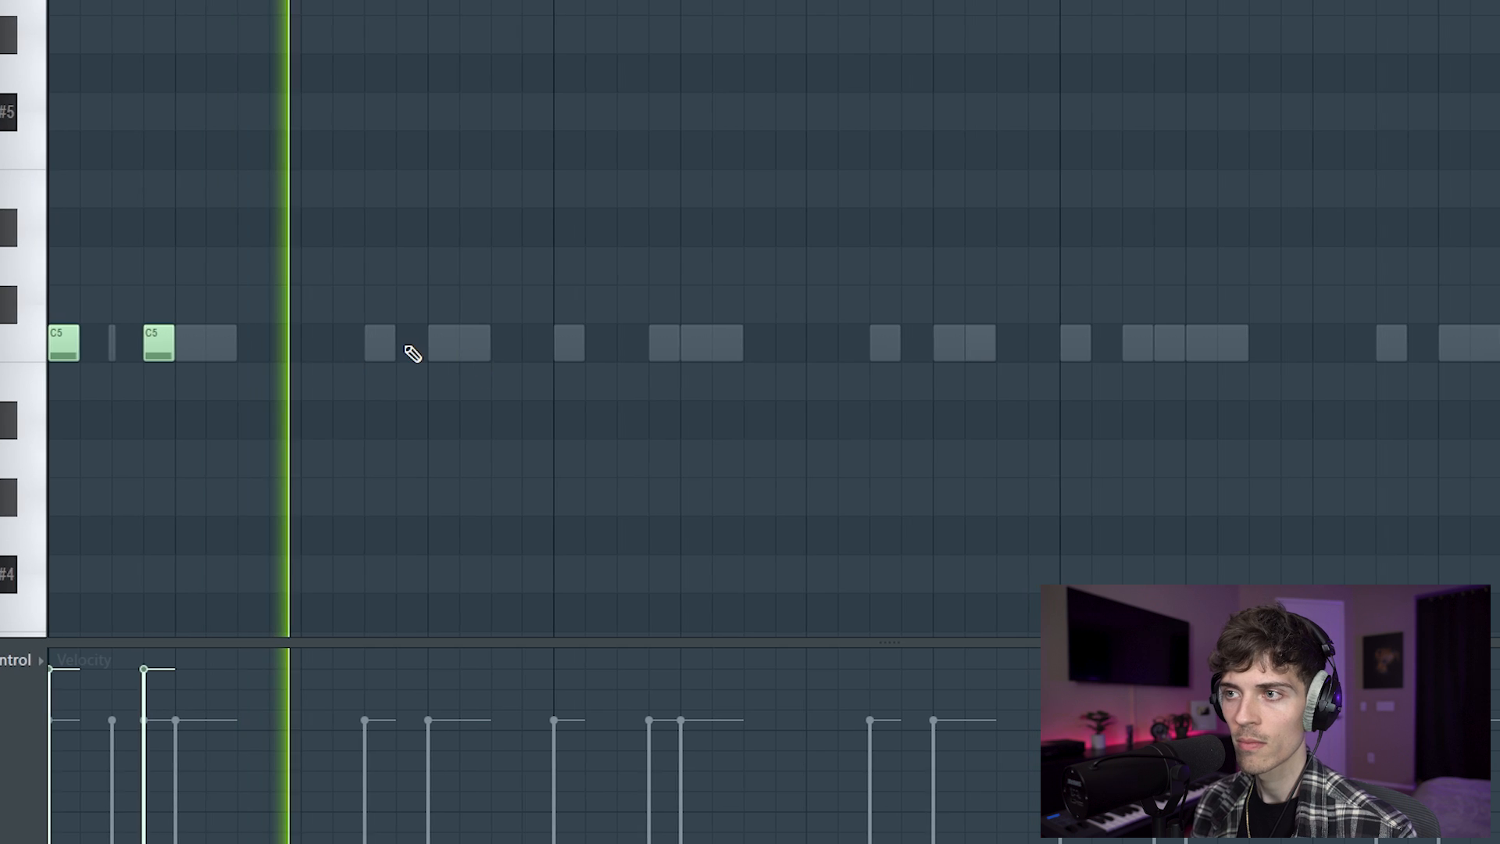
left_click(579, 349)
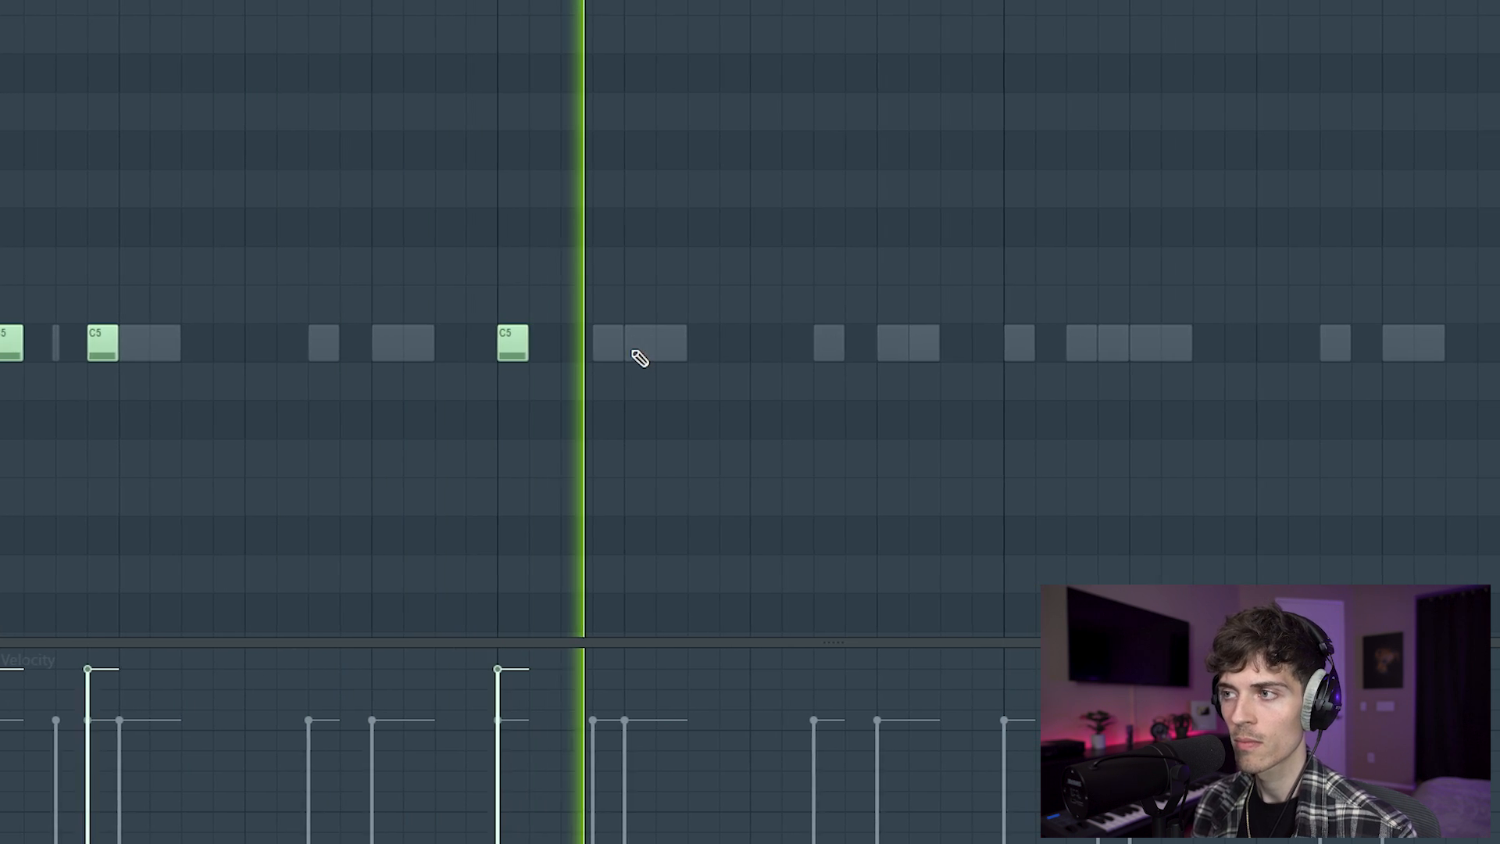
left_click(1020, 344)
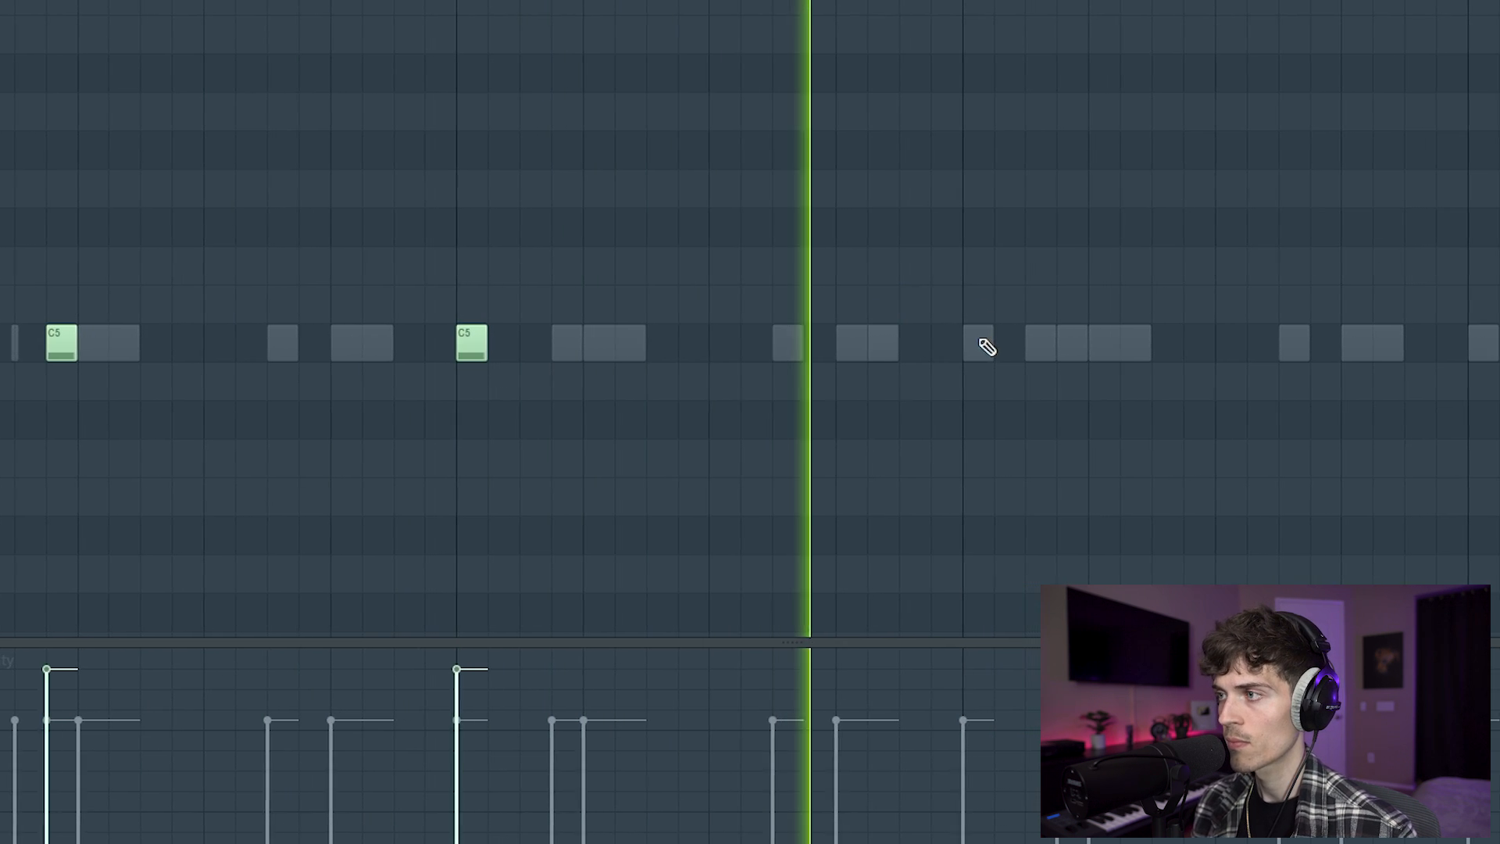
left_click(1061, 346)
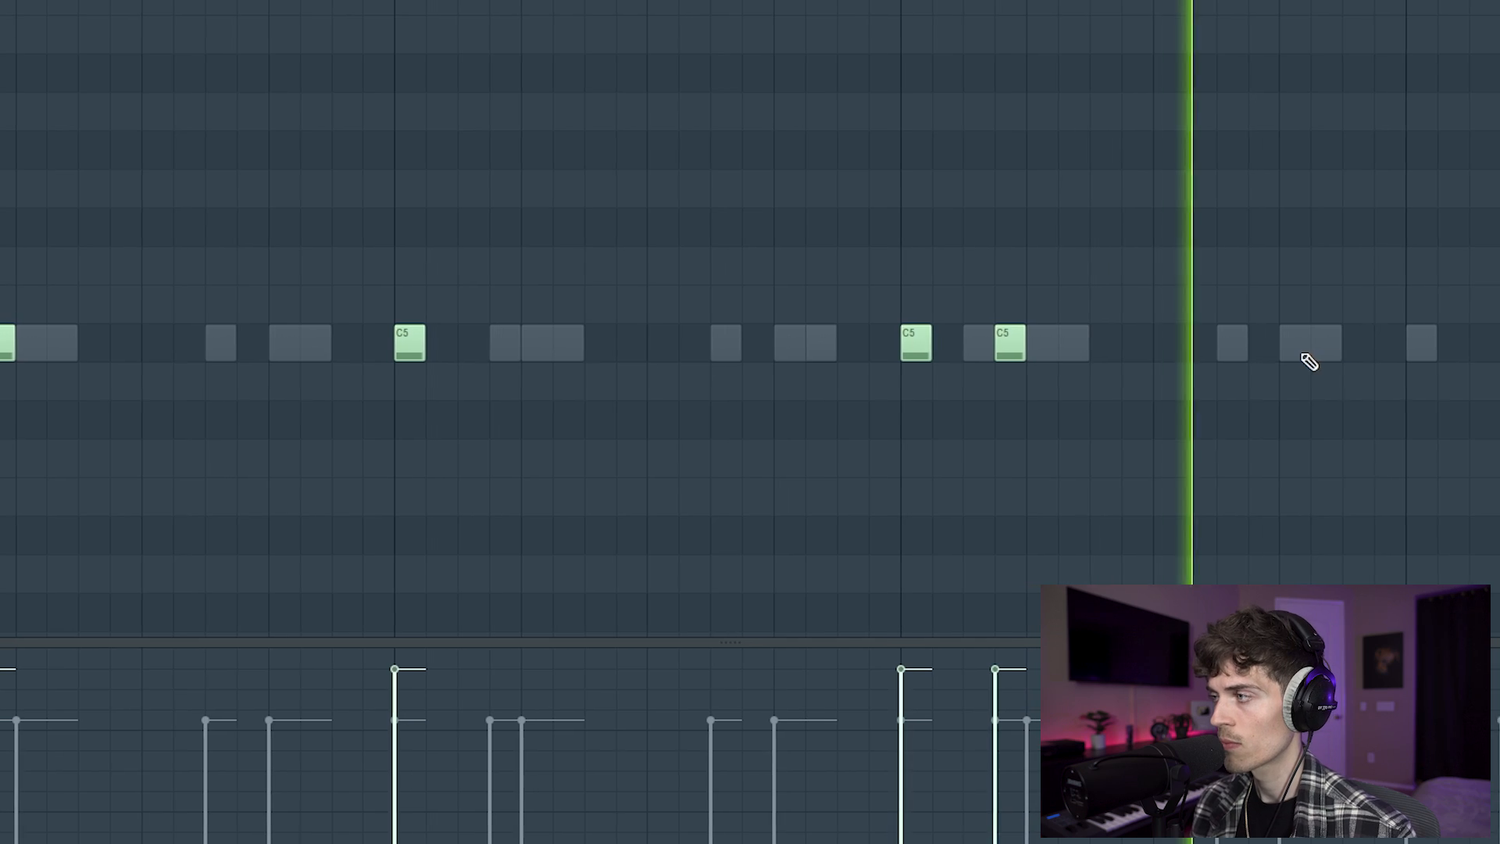
left_click(1424, 342)
scroll(976, 313, "down", 3)
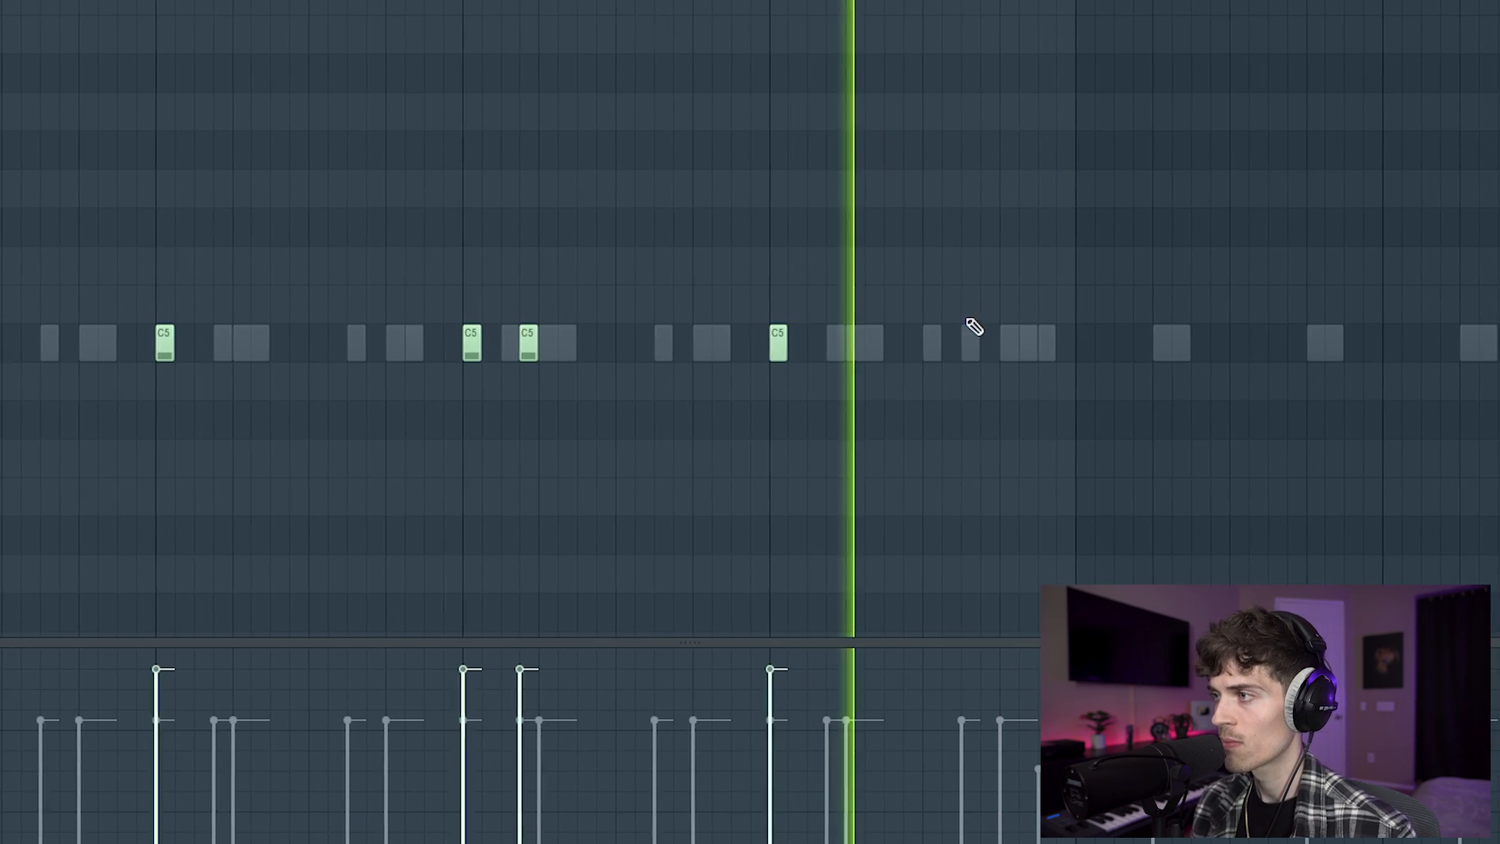
left_click(972, 342)
left_click(1028, 343)
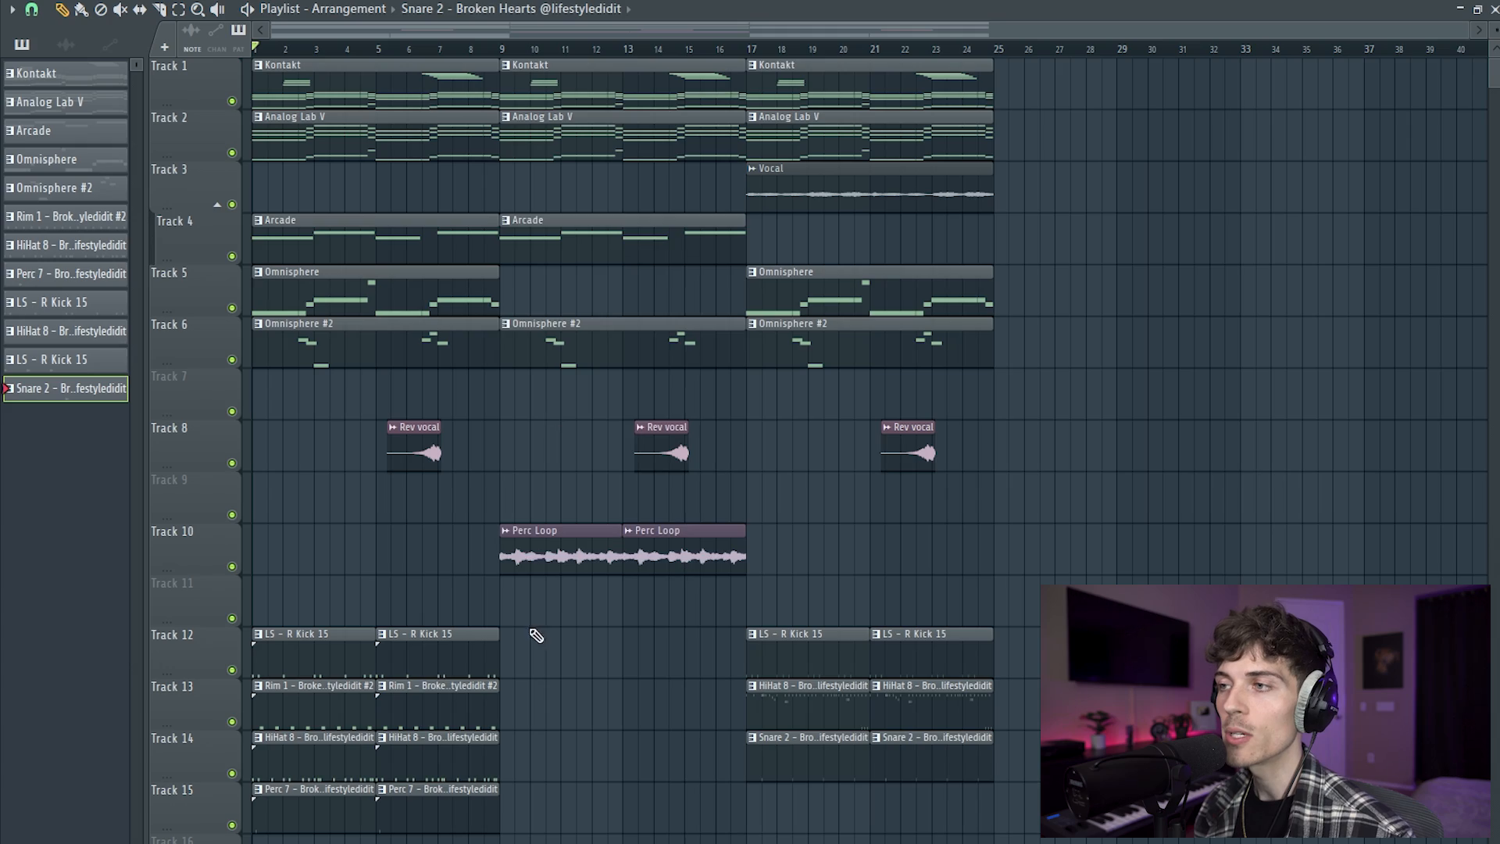
- Examine the playlist's melodic and drum sections and the Perc Loop channel settings
left_click_drag(536, 635, 710, 113)
left_click_drag(780, 814, 983, 58)
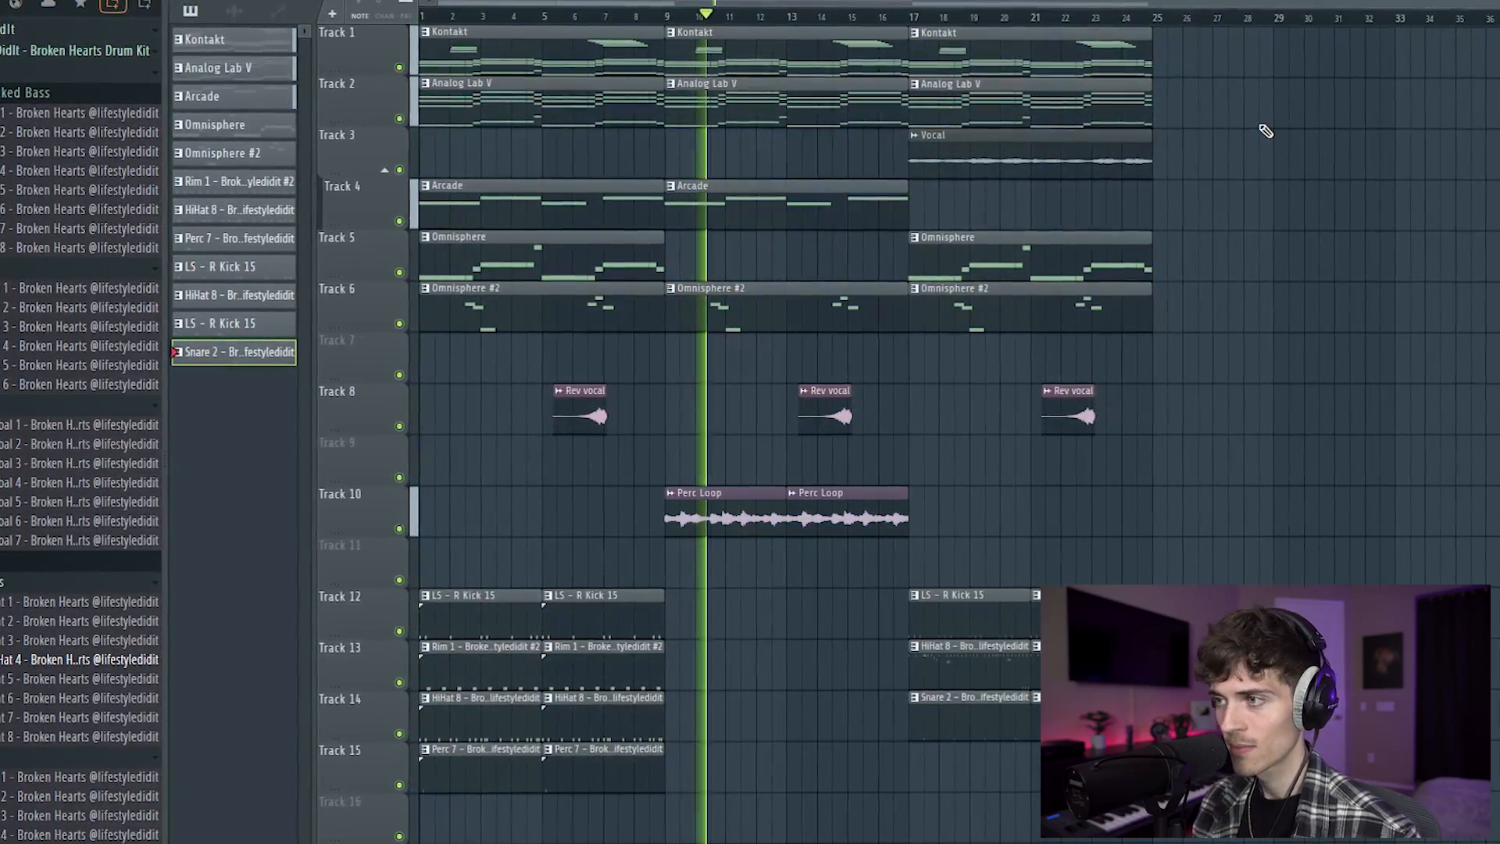
double_click(724, 528)
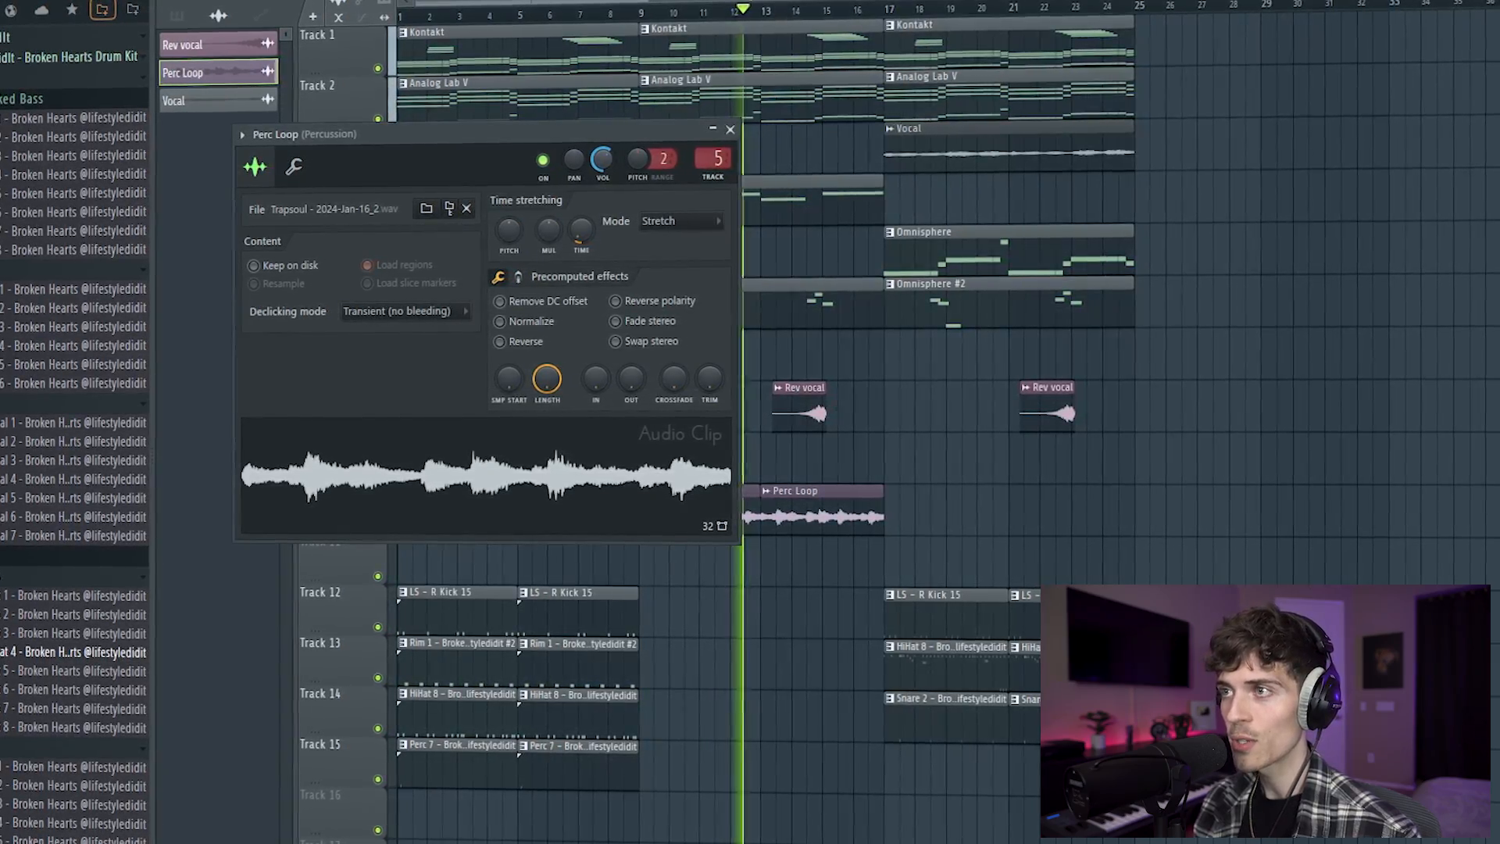
left_click(728, 129)
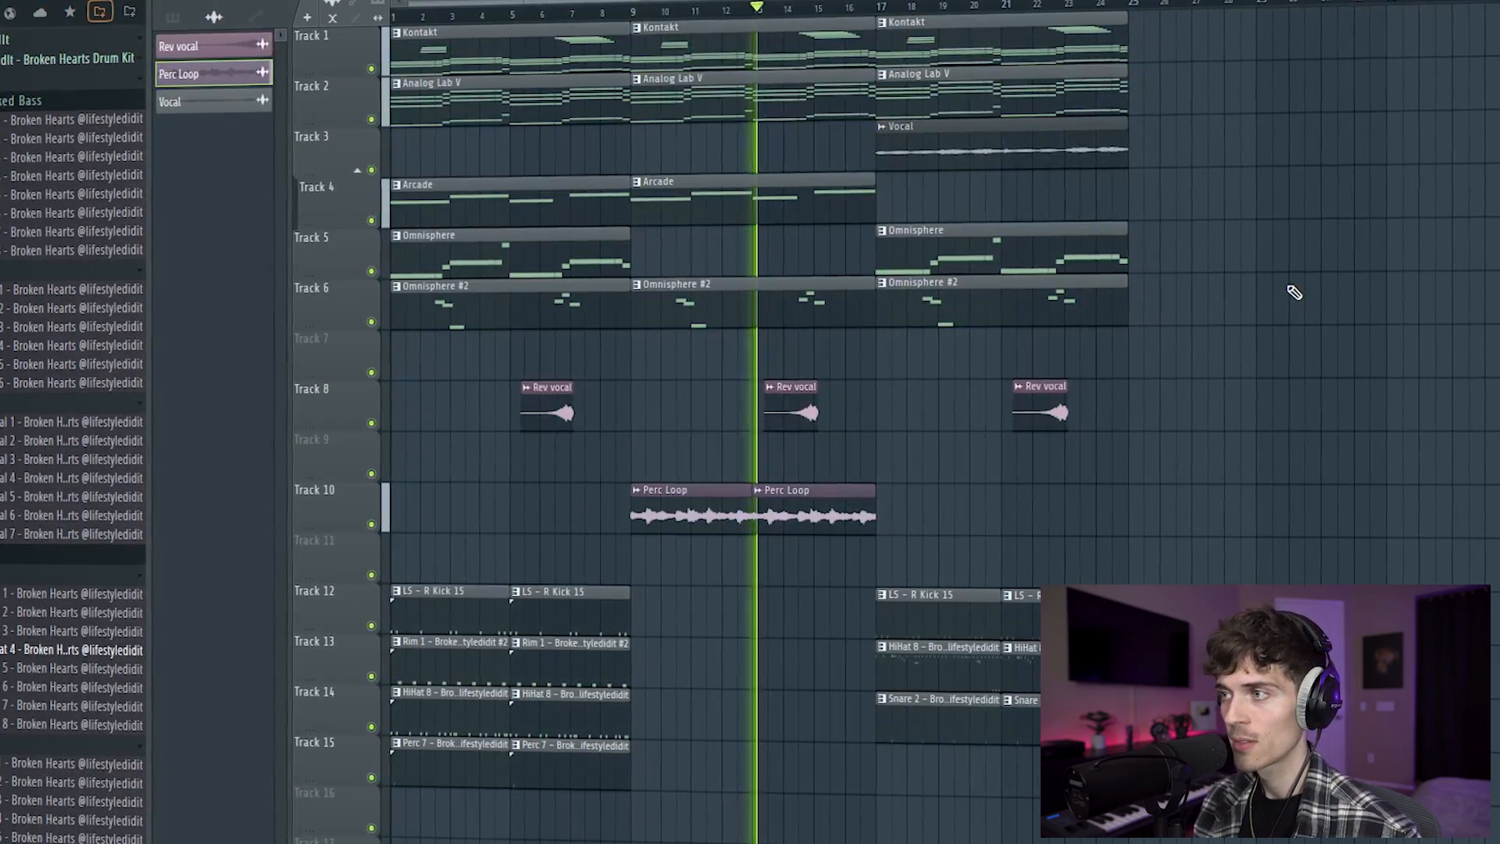
left_click_drag(891, 821, 1277, 560)
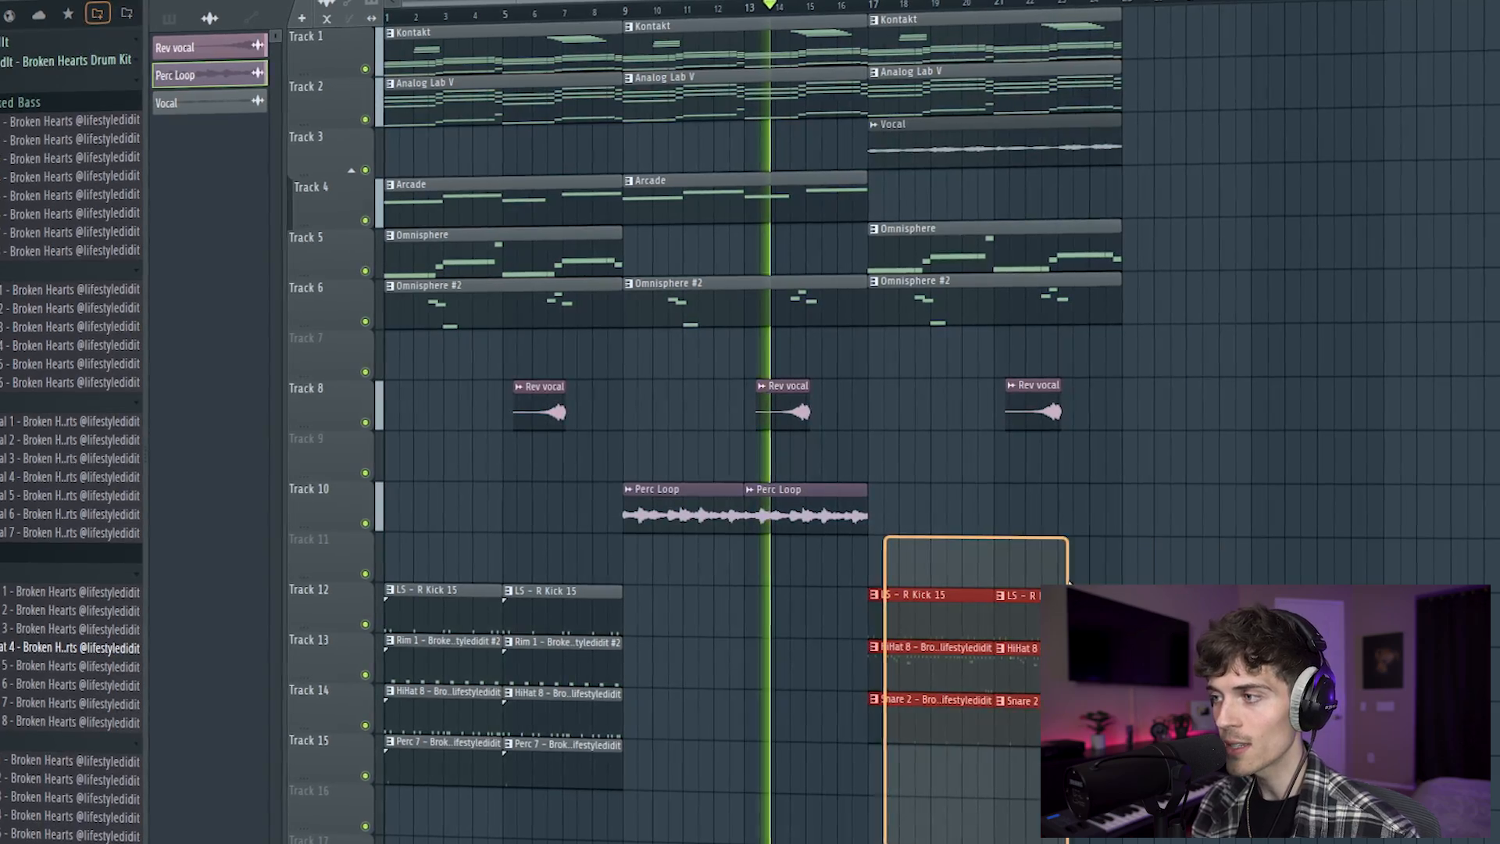
left_click_drag(1068, 582, 1086, 584)
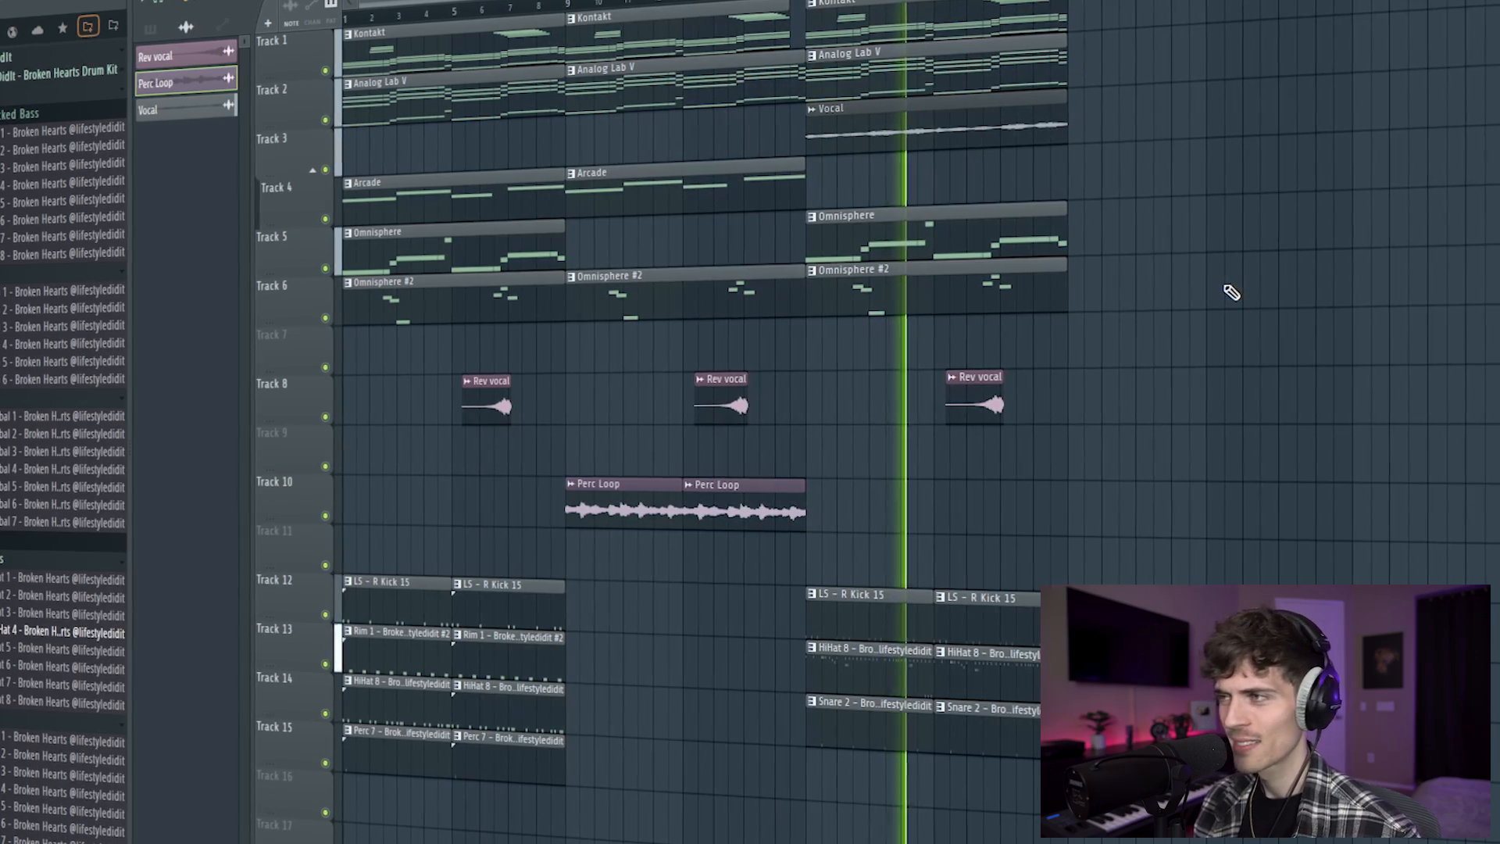
- Trim the third Omnisphere #2 clip to start at bar 21 and copy the melodic section of bars 9–16 to bars 25–32
left_click_drag(808, 302, 930, 306)
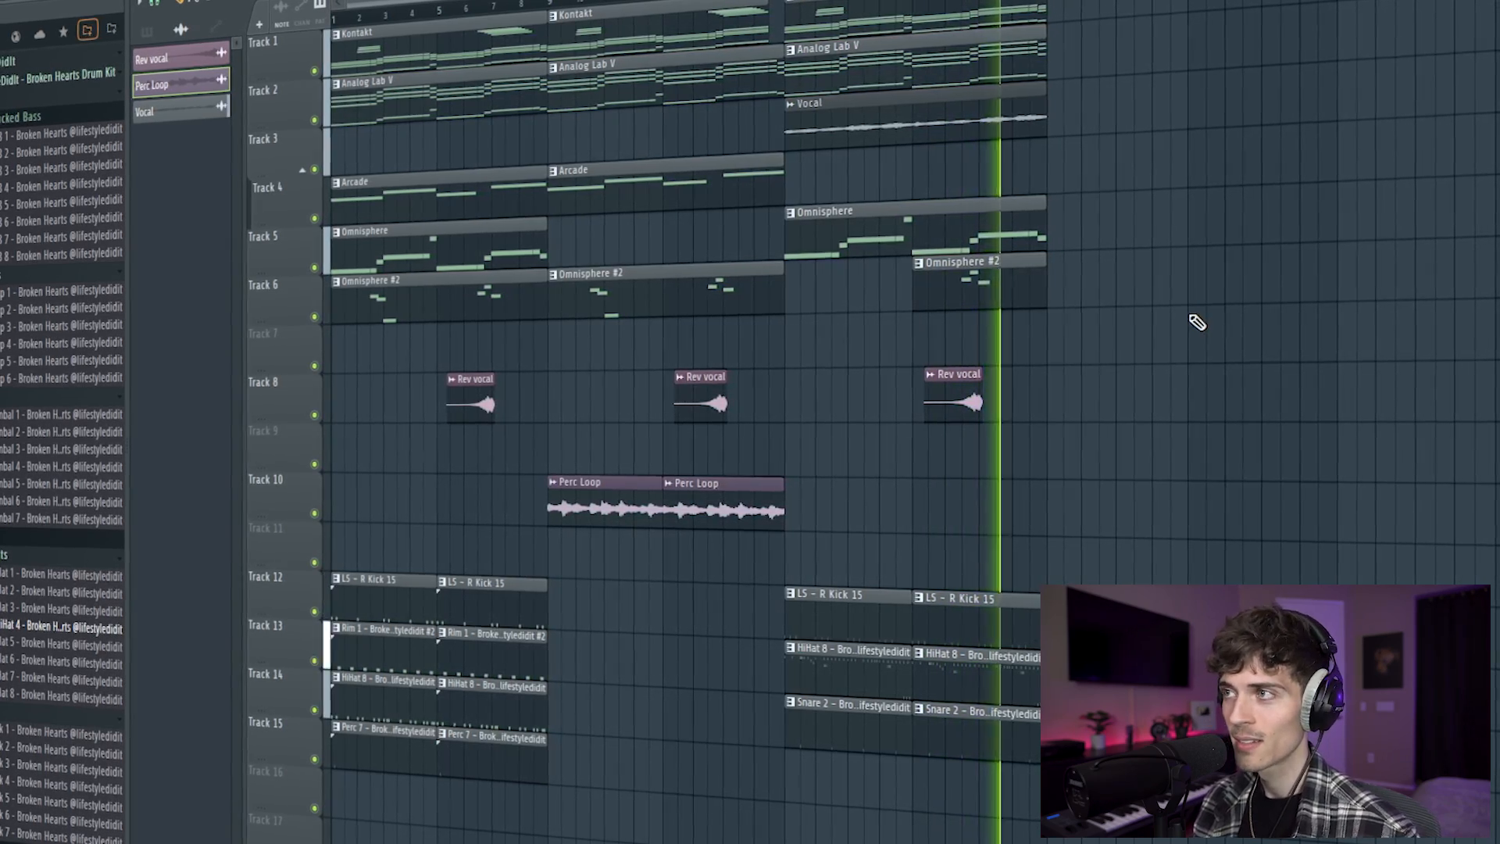
left_click_drag(565, 2, 715, 531)
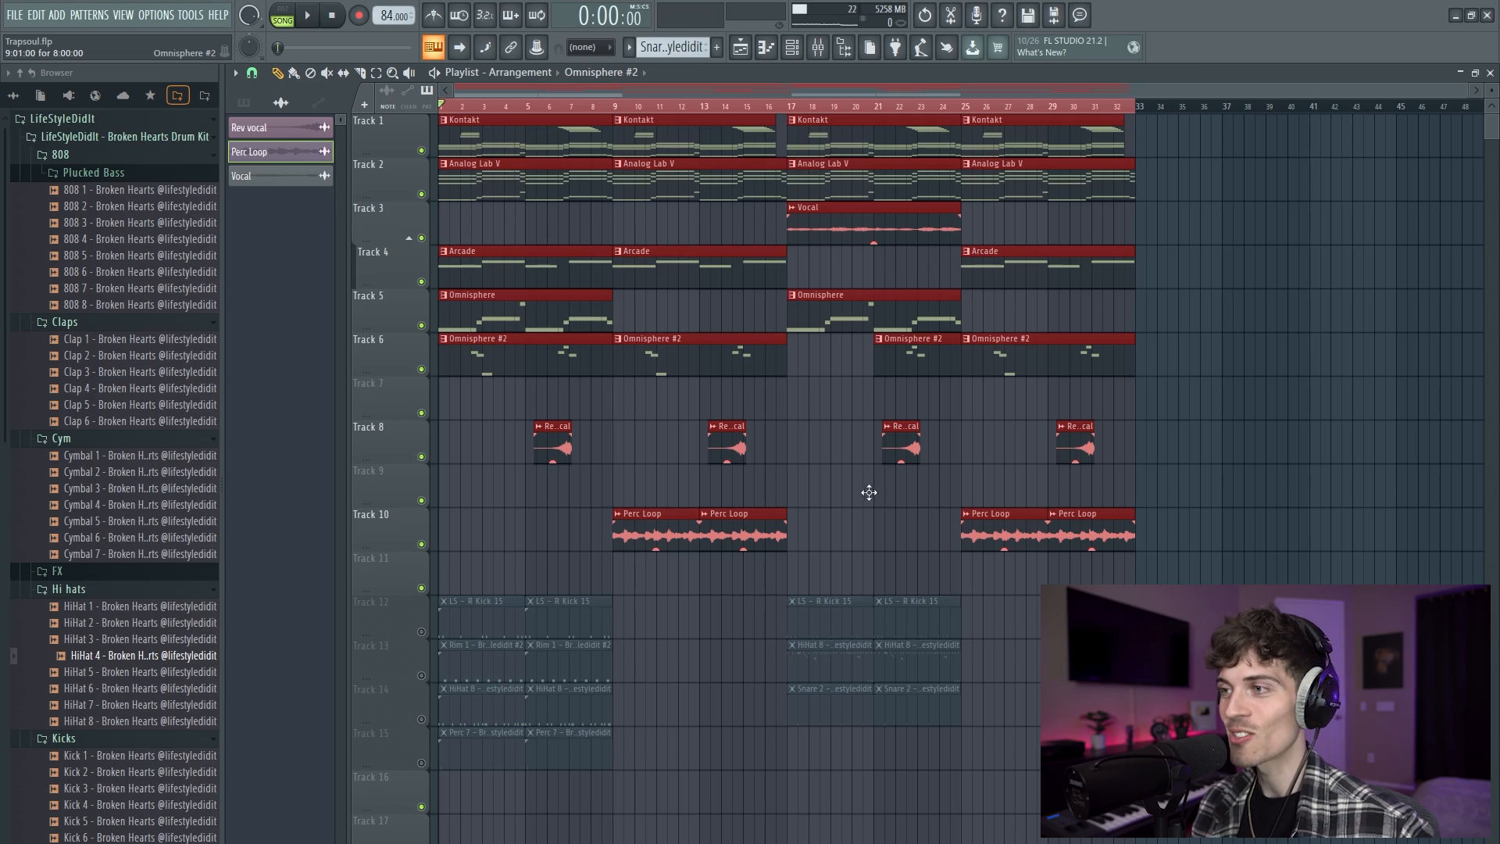
- Consolidate the selected melody, vocal and Perc Loop clips across bars 1–32 into one audio clip
key("ctrl+alt+c")
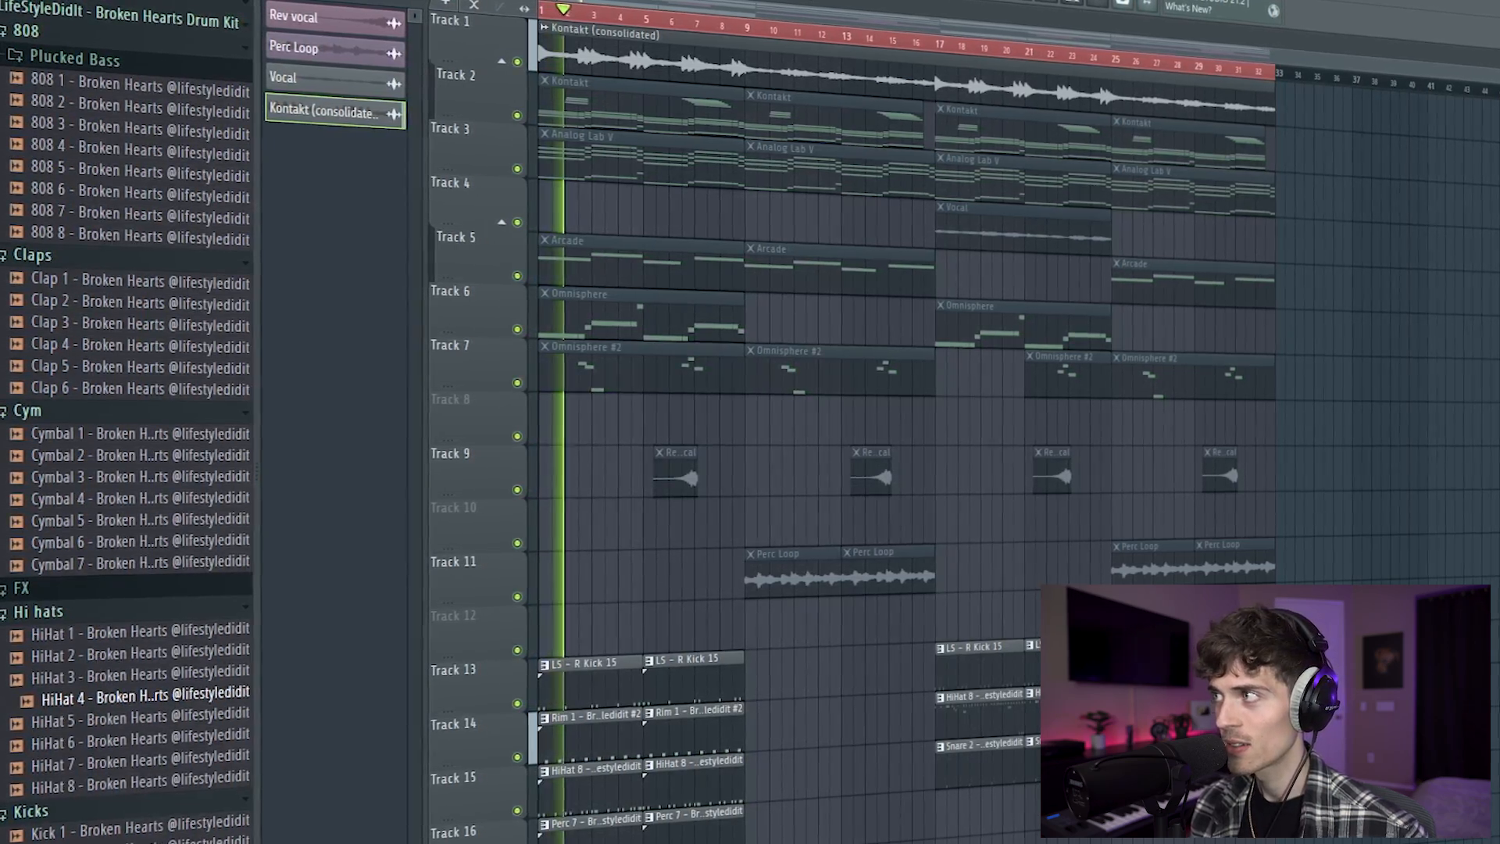
scroll(623, 601, "down", 2)
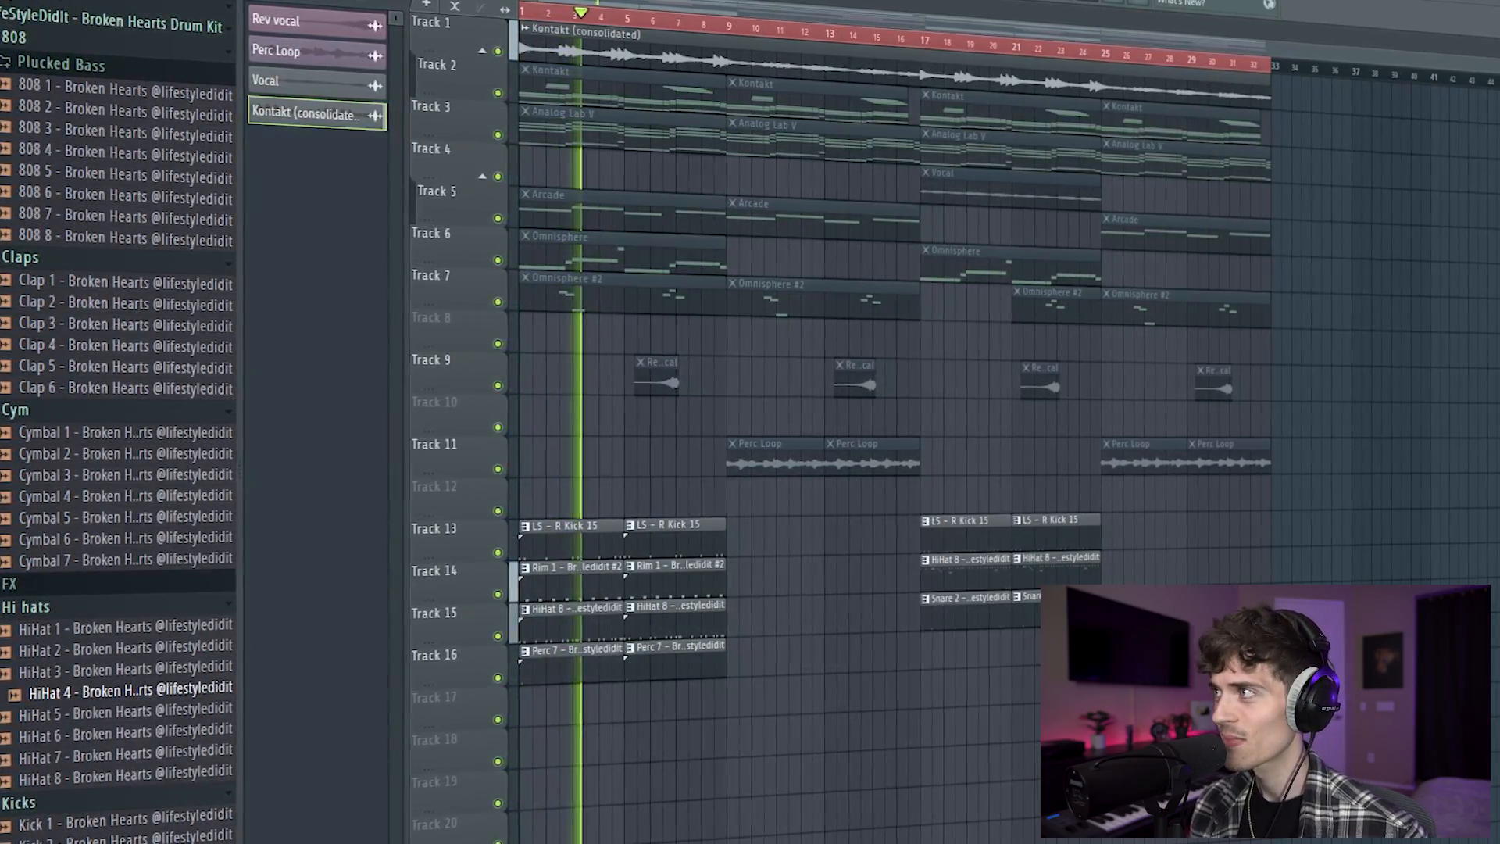
scroll(1482, 201, "up", 2)
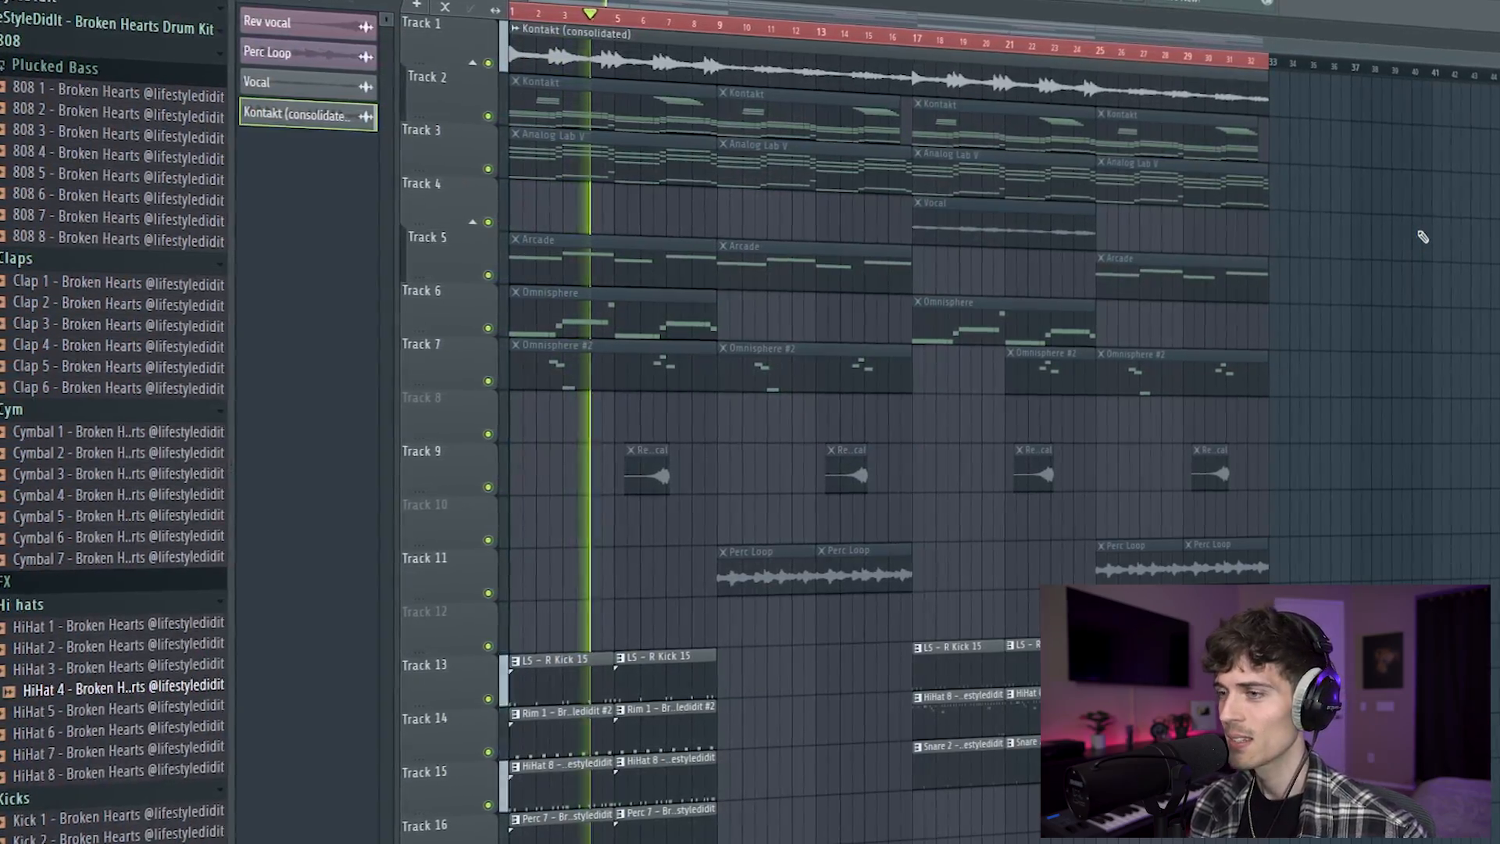